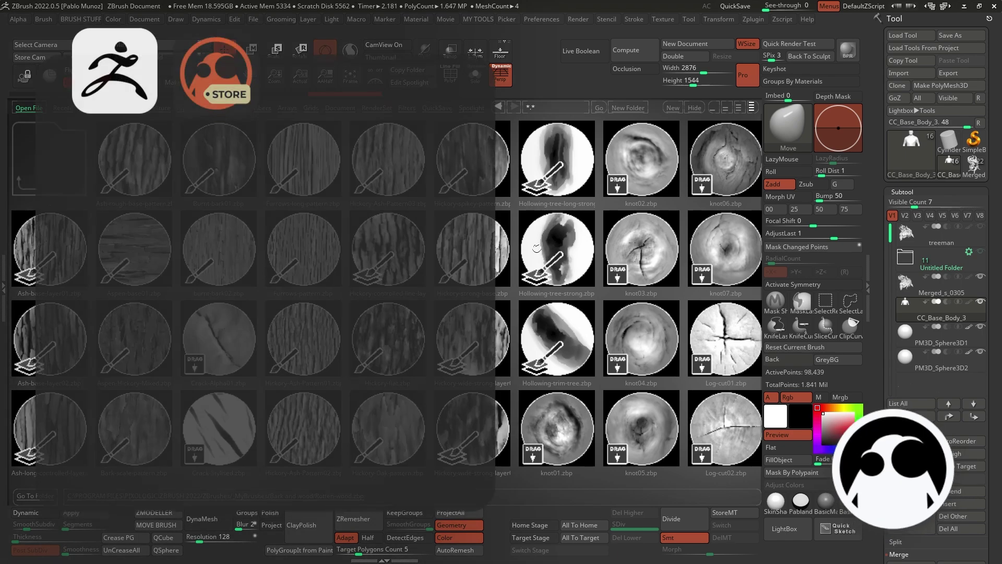
Browse the knot, log-cut, oak and rough-bark brushes in the Bark and wood folder, and close LightBox.
{"action": "left_click_drag", "start_coordinate": [537, 249], "coordinate": [287, 268]}
{"action": "mouse_move", "coordinate": [663, 252]}
{"action": "left_mouse_down"}
{"action": "mouse_move", "coordinate": [262, 269]}
{"action": "mouse_move", "coordinate": [138, 290]}
{"action": "mouse_move", "coordinate": [275, 276]}
{"action": "left_mouse_up"}
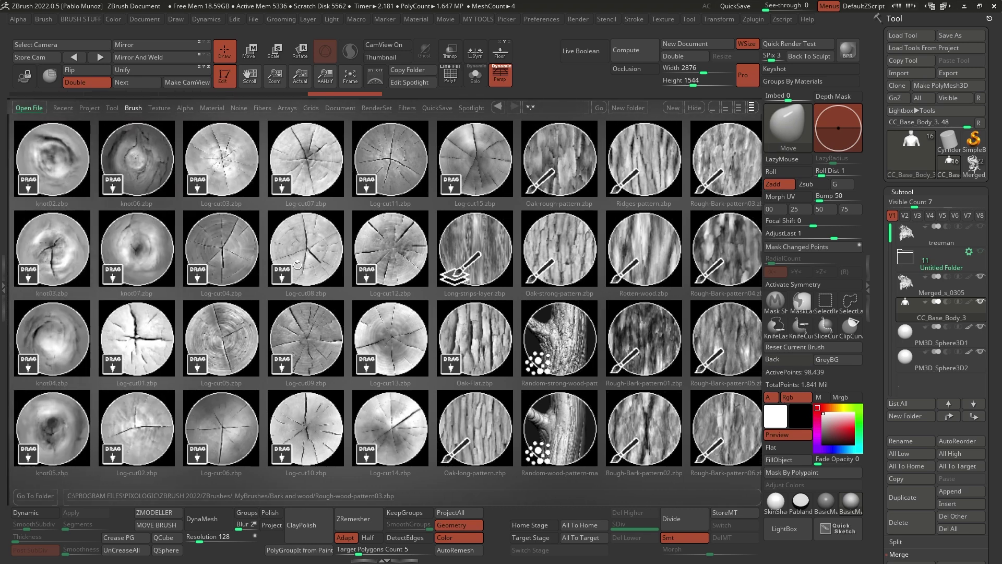
{"action": "left_click_drag", "start_coordinate": [399, 238], "coordinate": [420, 232]}
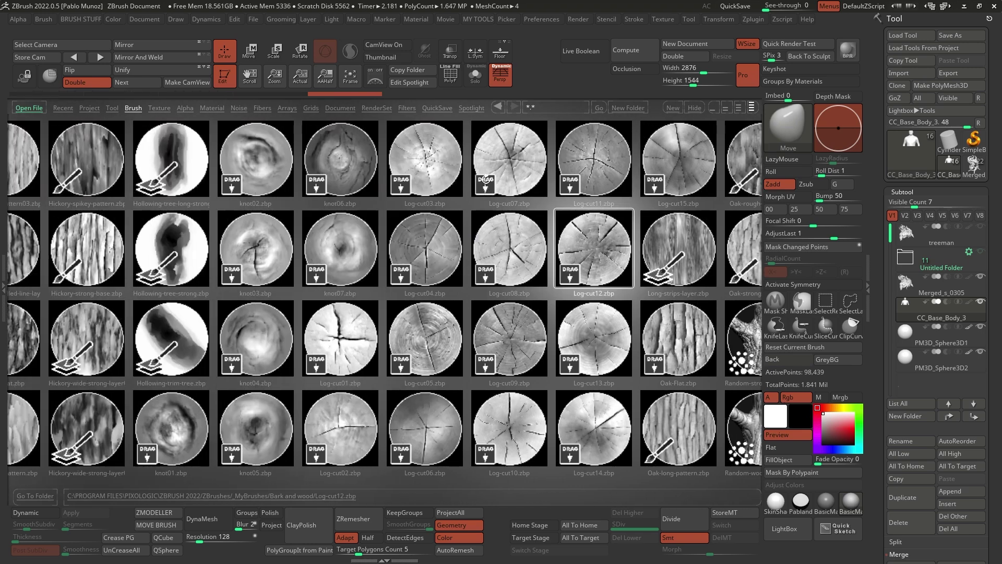
{"action": "mouse_move", "coordinate": [423, 221]}
{"action": "left_mouse_down"}
{"action": "mouse_move", "coordinate": [473, 231]}
{"action": "mouse_move", "coordinate": [498, 223]}
{"action": "left_mouse_up"}
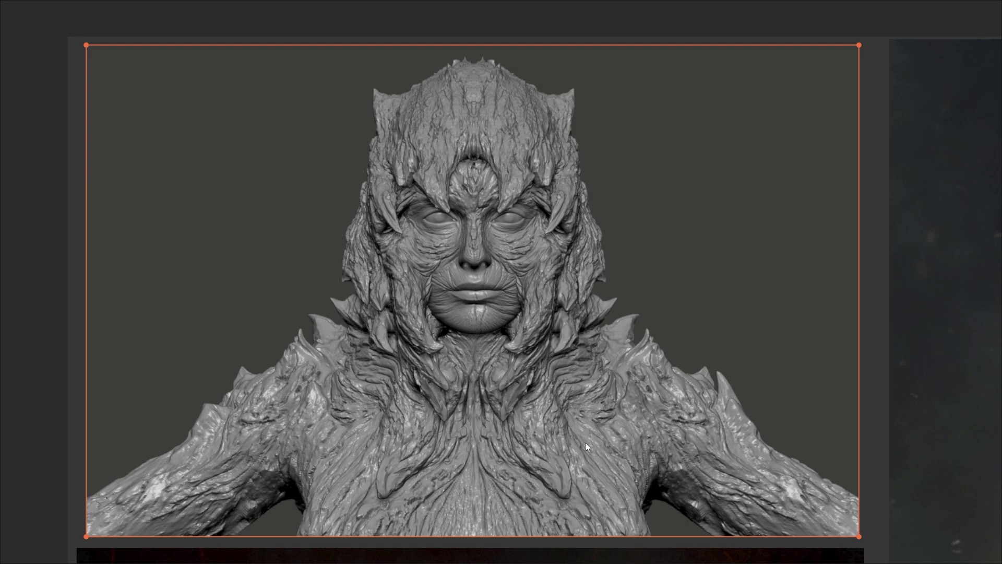
{"action": "scroll", "coordinate": [585, 434], "scroll_direction": "down", "scroll_amount": 9}
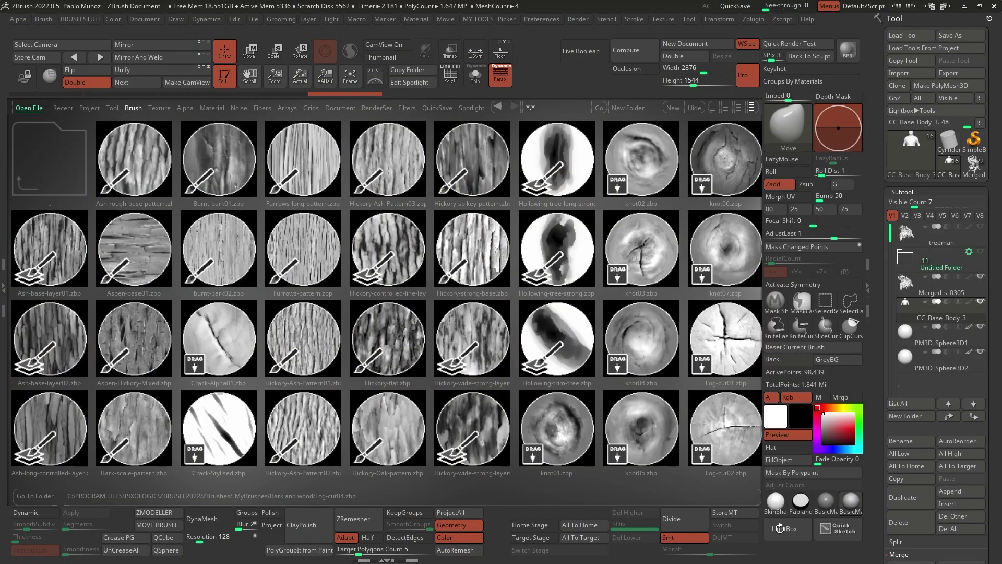
{"action": "left_click", "coordinate": [783, 528]}
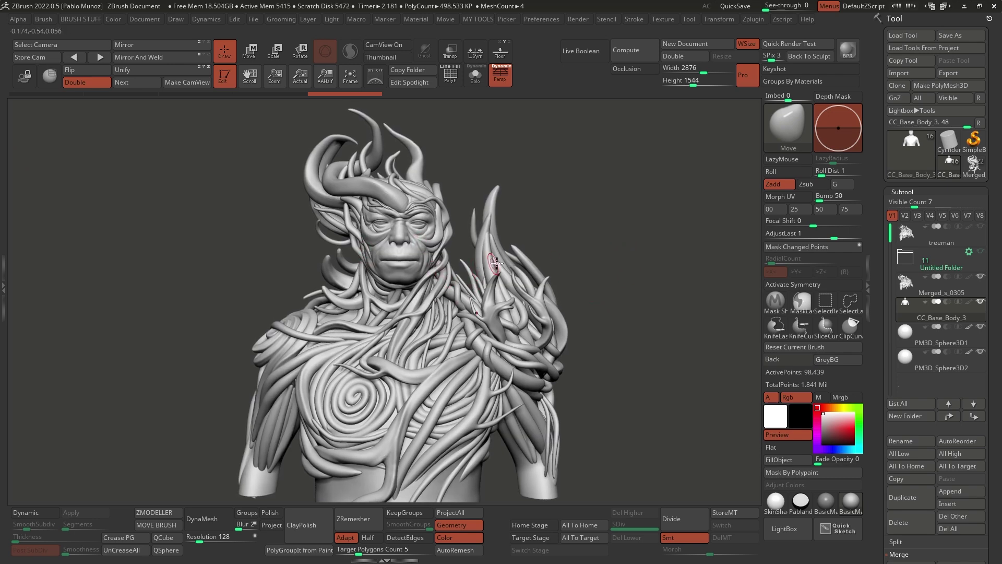
Isolate the CC_Base_Body_3 base body for a closer look and bring the other subtools back into view.
{"action": "key", "text": "alt+s"}
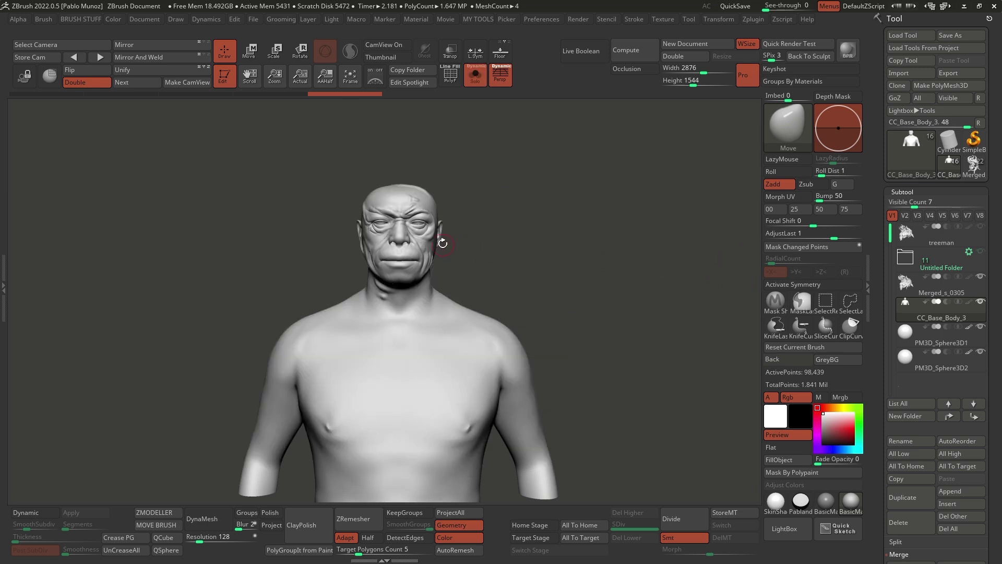
{"action": "right_click_drag", "start_coordinate": [447, 248], "coordinate": [539, 230], "text": "ctrl"}
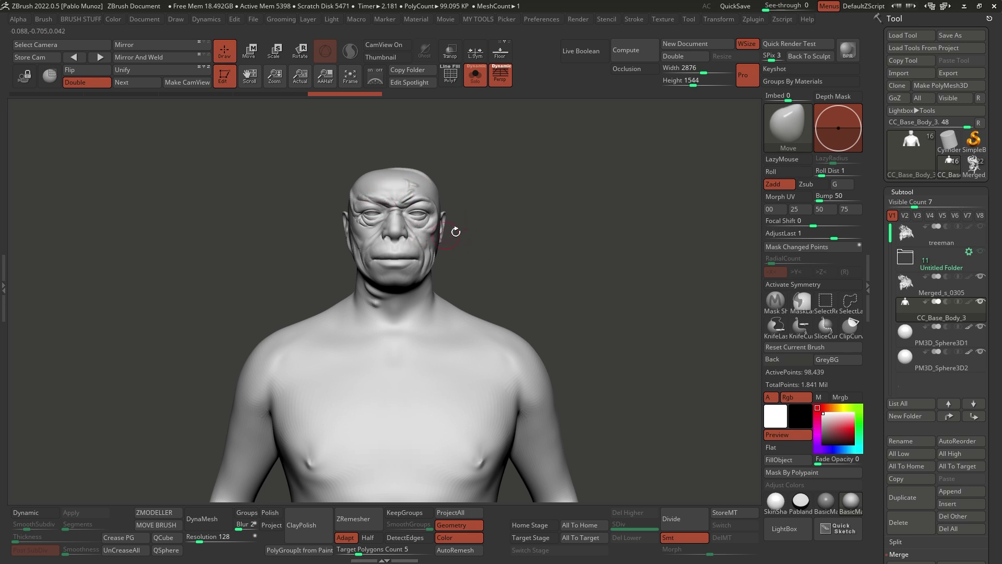
{"action": "key", "text": "alt+s"}
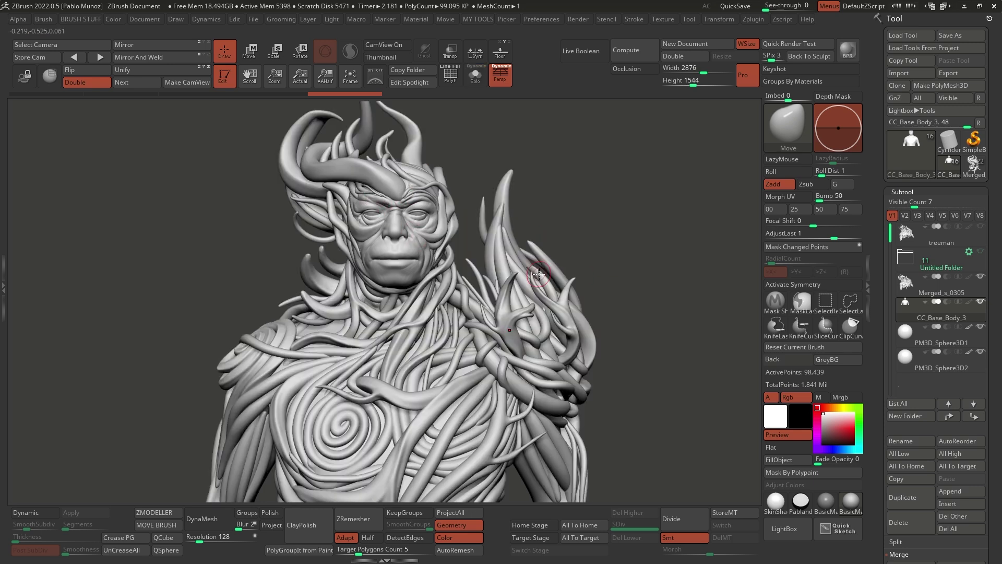
Select the Merged_s_0305 branch subtool and isolate it to examine the branches from several angles.
{"action": "left_click", "coordinate": [910, 297]}
{"action": "key", "text": "shift+alt+s"}
{"action": "mouse_move", "coordinate": [581, 224]}
{"action": "left_mouse_down"}
{"action": "mouse_move", "coordinate": [565, 223]}
{"action": "mouse_move", "coordinate": [593, 219]}
{"action": "left_mouse_up"}
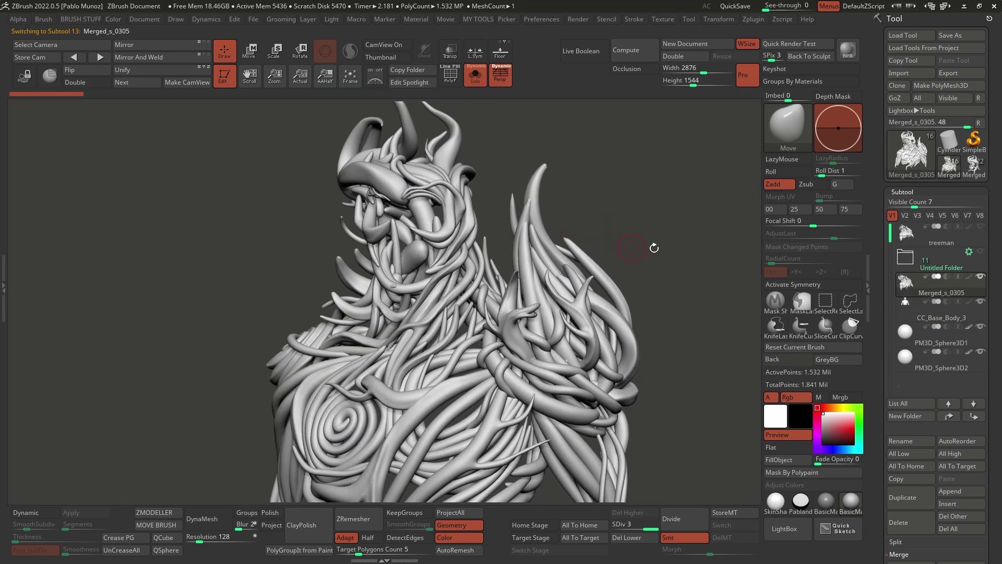
{"action": "left_click_drag", "start_coordinate": [563, 279], "coordinate": [469, 226]}
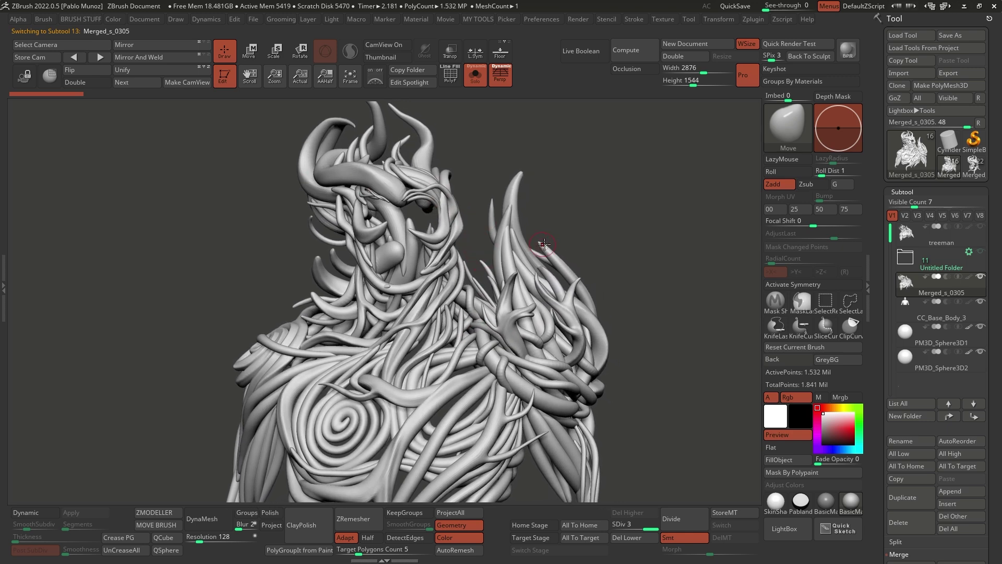
Examine the branch polygroups in PolyFrame at subdivision level 1, return to level 3 and restore the full figure.
{"action": "key", "text": "shift+f"}
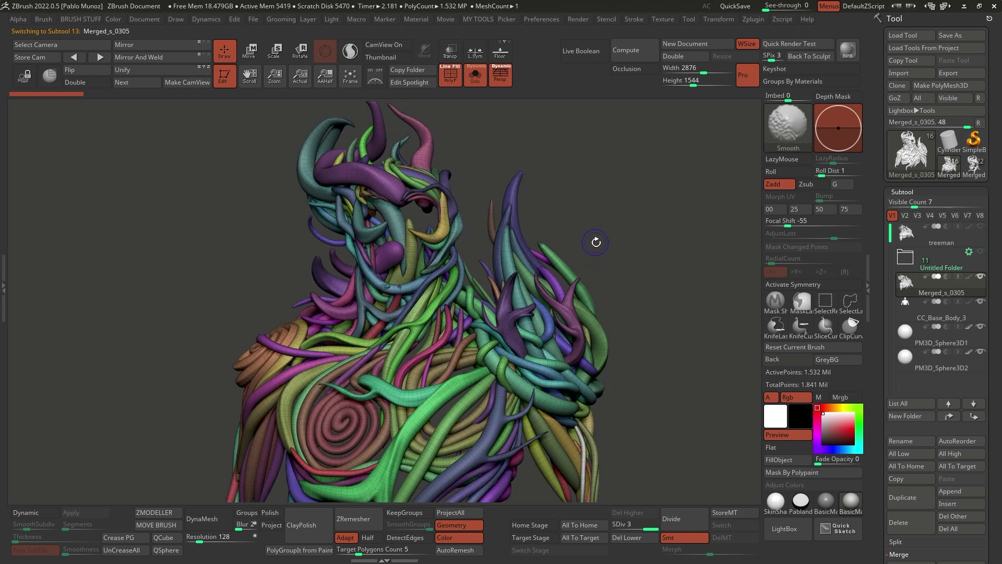
{"action": "key", "text": "shift+d"}
{"action": "key", "text": "shift+d"}
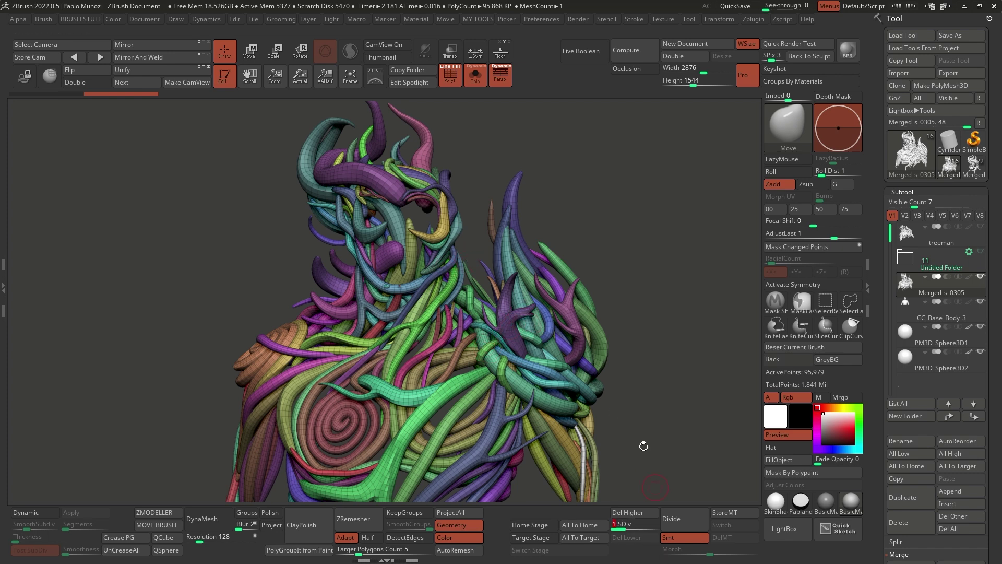
{"action": "left_click", "coordinate": [652, 528]}
{"action": "key", "text": "shift+f"}
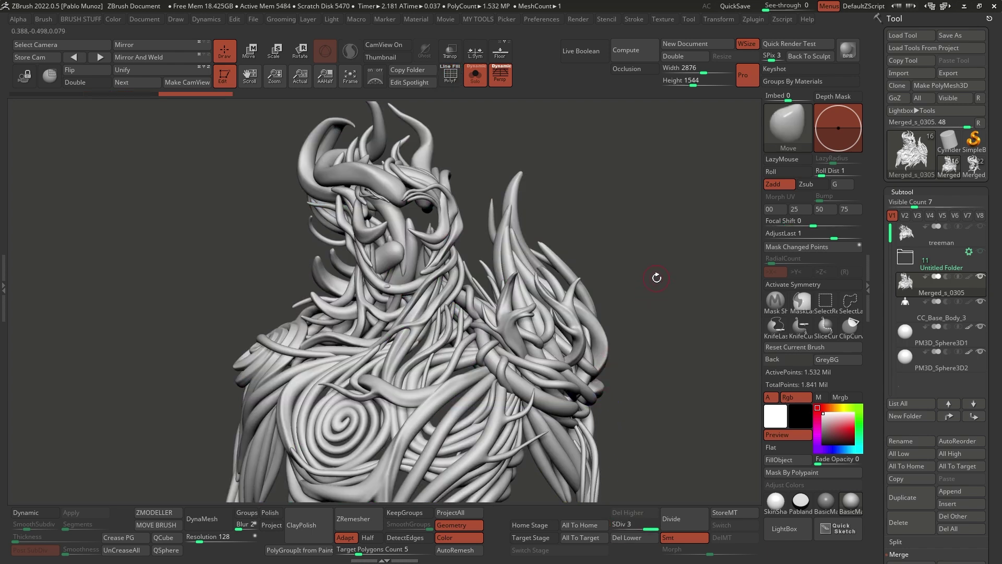
{"action": "key", "text": "ctrl+shift+s"}
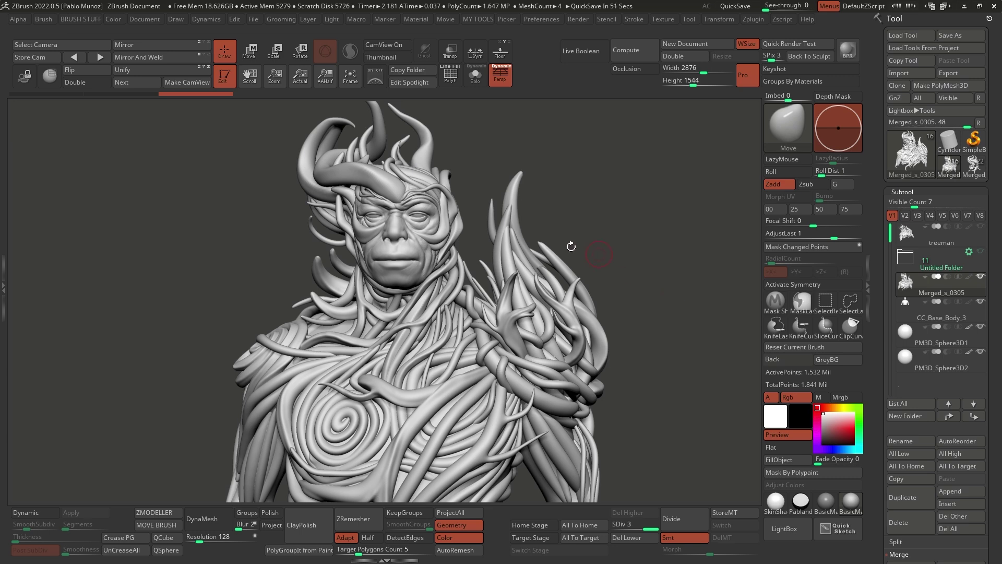
Switch to the detailed posed tree-man tool and compare its painted surface with the reference render.
{"action": "left_click", "coordinate": [974, 166]}
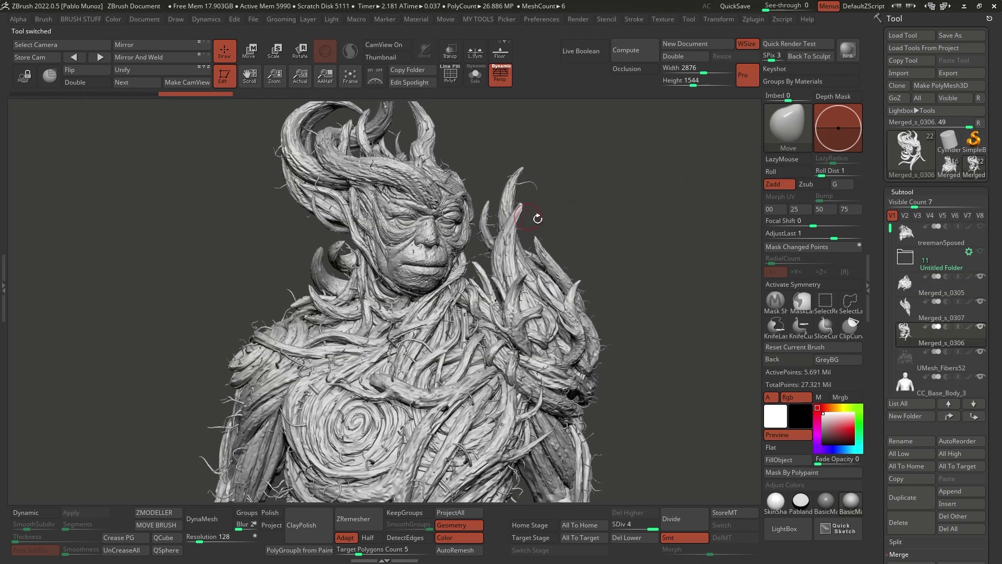
{"action": "mouse_move", "coordinate": [971, 281]}
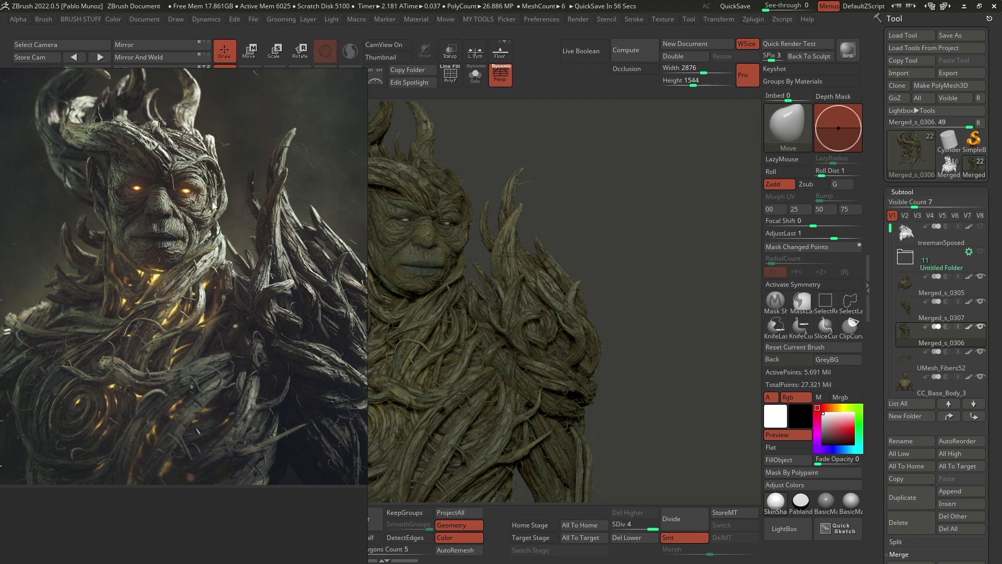
{"action": "key", "text": "alt+Tab"}
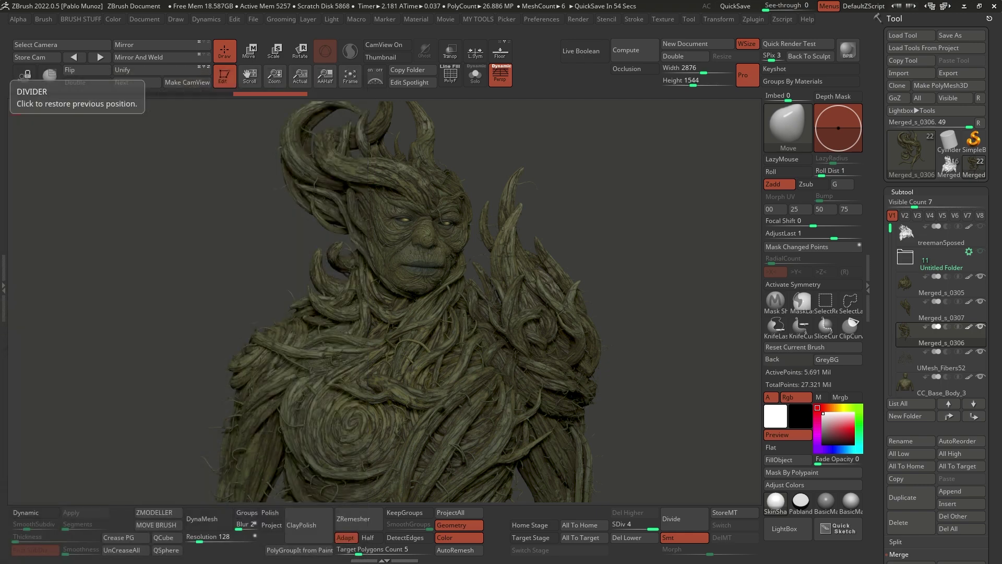
{"action": "left_click_drag", "start_coordinate": [589, 246], "coordinate": [556, 241]}
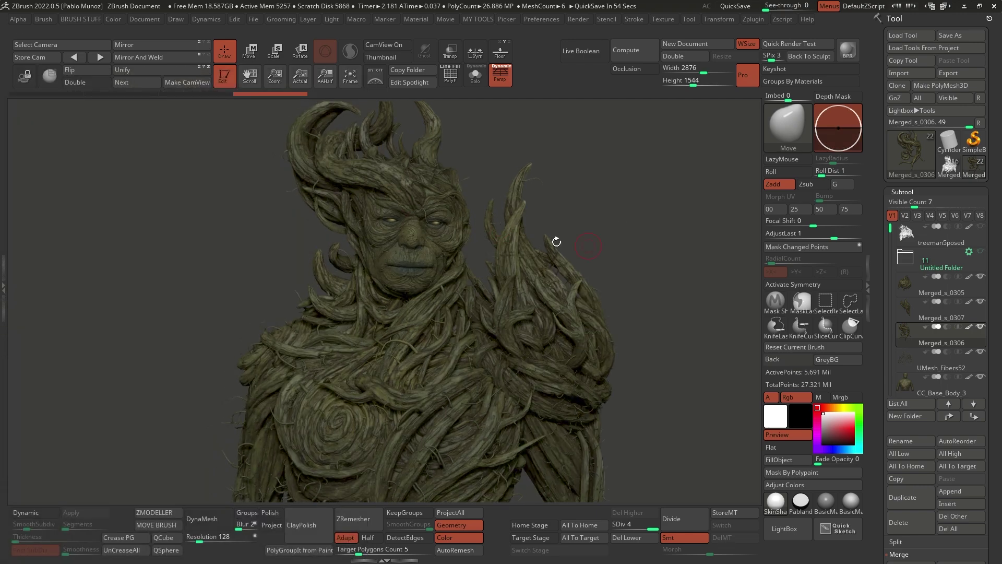
Turn off polypaint on all subtools, apply the BasicMaterial, and examine the bark detail on the face and shoulders.
{"action": "left_click", "coordinate": [969, 302], "text": "shift"}
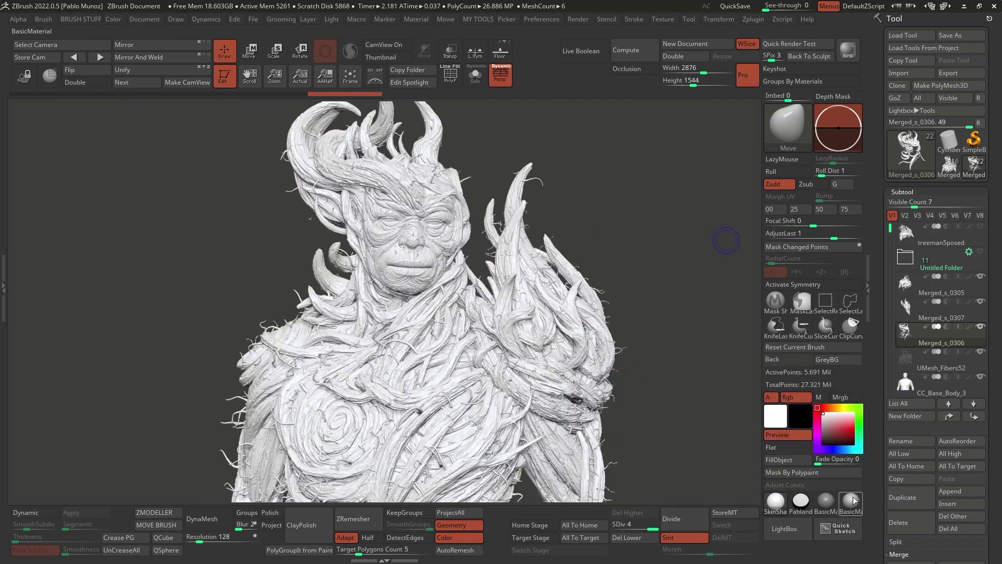
{"action": "left_click", "coordinate": [851, 501]}
{"action": "scroll", "coordinate": [642, 234], "scroll_direction": "up", "scroll_amount": 8}
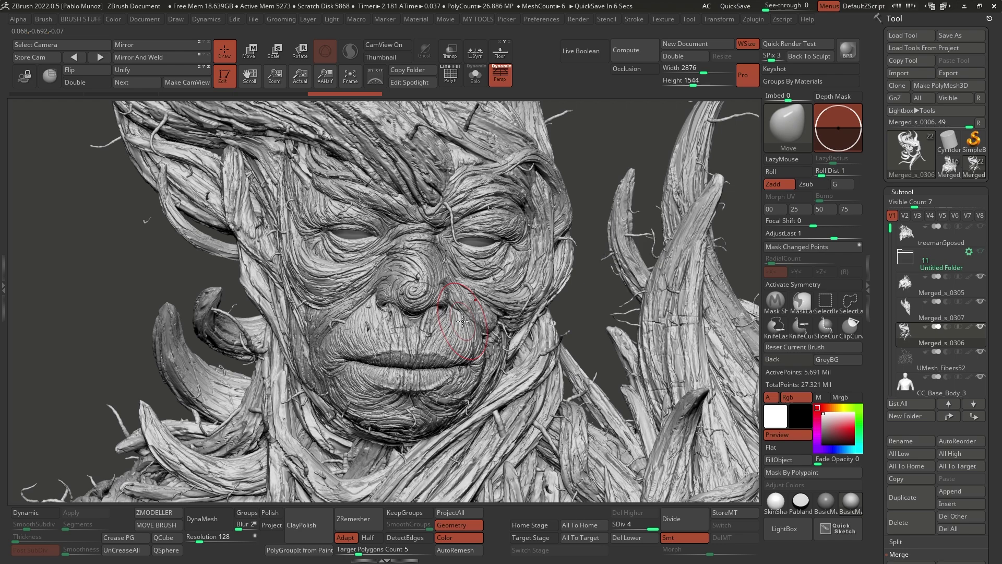
{"action": "mouse_move", "coordinate": [462, 321]}
{"action": "right_mouse_down", "text": "ctrl"}
{"action": "mouse_move", "coordinate": [455, 222]}
{"action": "mouse_move", "coordinate": [468, 282]}
{"action": "mouse_move", "coordinate": [455, 278]}
{"action": "mouse_move", "coordinate": [450, 251]}
{"action": "mouse_move", "coordinate": [461, 239]}
{"action": "right_mouse_up", "text": "ctrl"}
{"action": "mouse_move", "coordinate": [545, 203]}
{"action": "right_mouse_down"}
{"action": "mouse_move", "coordinate": [551, 220]}
{"action": "mouse_move", "coordinate": [635, 241]}
{"action": "mouse_move", "coordinate": [609, 233]}
{"action": "mouse_move", "coordinate": [561, 253]}
{"action": "right_mouse_up"}
{"action": "mouse_move", "coordinate": [639, 238]}
{"action": "right_mouse_down", "text": "ctrl"}
{"action": "mouse_move", "coordinate": [574, 225]}
{"action": "mouse_move", "coordinate": [481, 231]}
{"action": "mouse_move", "coordinate": [581, 211]}
{"action": "right_mouse_up", "text": "ctrl"}
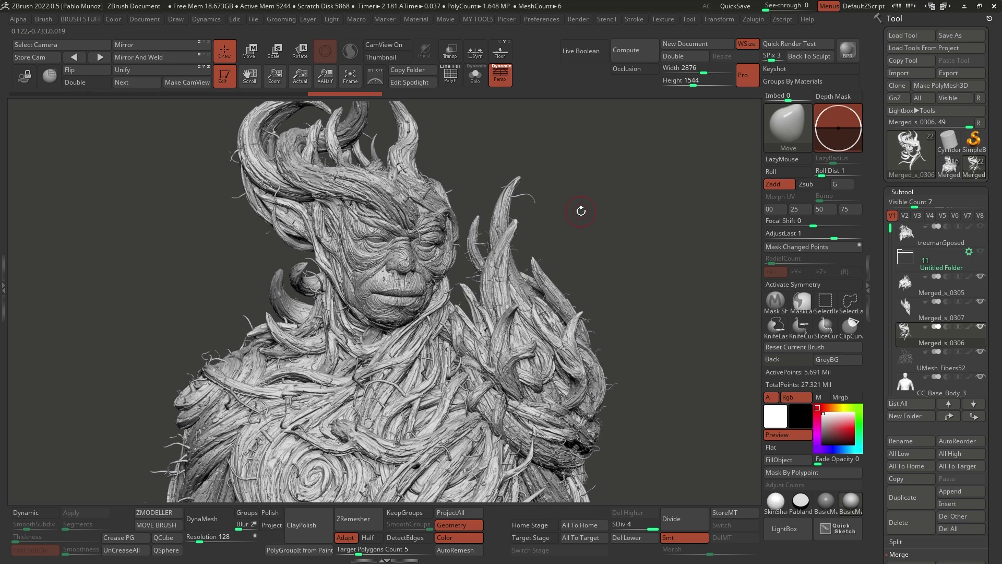
{"action": "right_click_drag", "start_coordinate": [581, 210], "coordinate": [608, 197]}
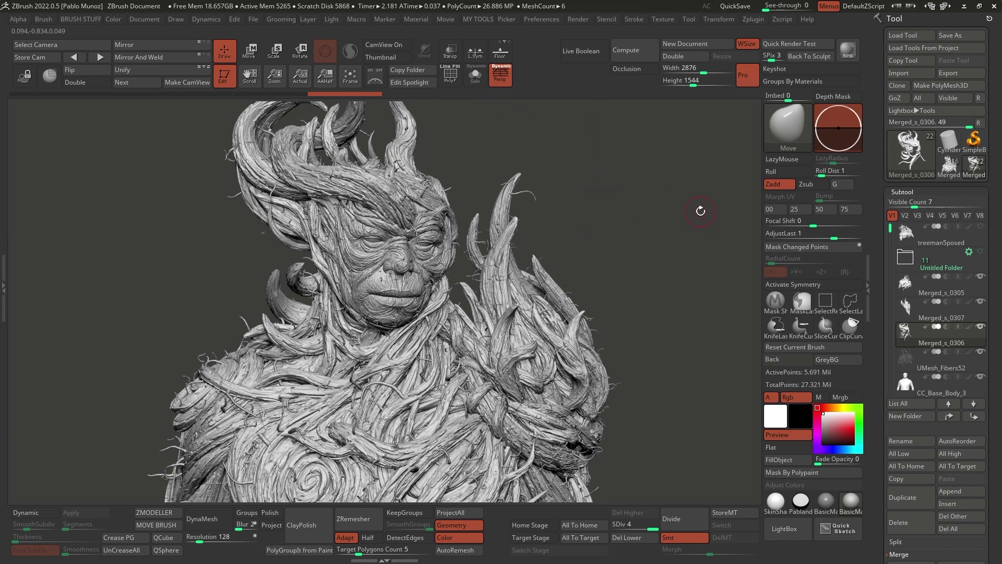
Switch the active tool to a ZSphere and frame the whole sphere in the viewport.
{"action": "left_click", "coordinate": [908, 149]}
{"action": "left_click", "coordinate": [757, 225]}
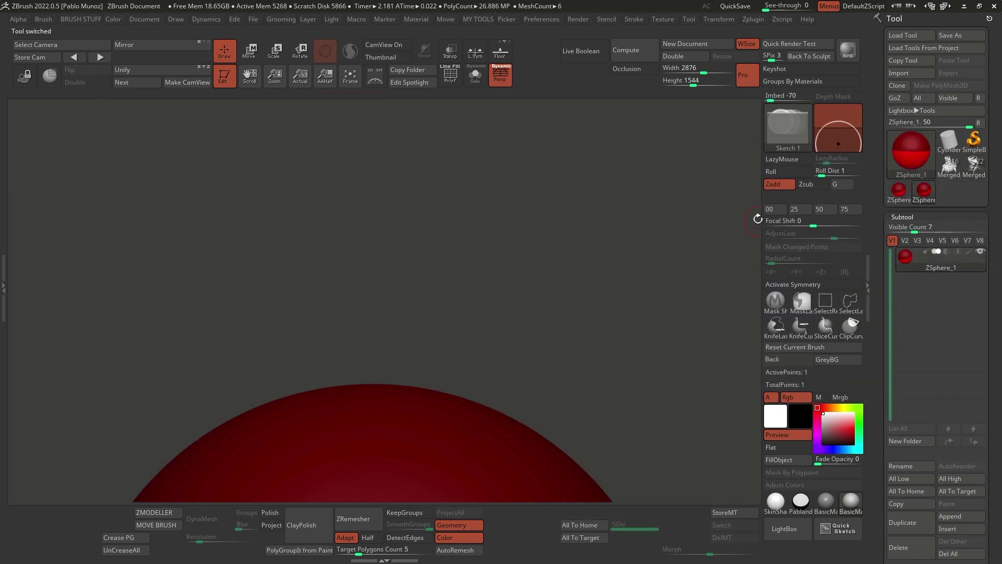
{"action": "mouse_move", "coordinate": [532, 284]}
{"action": "left_mouse_down", "text": "alt"}
{"action": "mouse_move", "coordinate": [531, 251]}
{"action": "mouse_move", "coordinate": [526, 267]}
{"action": "left_mouse_up", "text": "alt"}
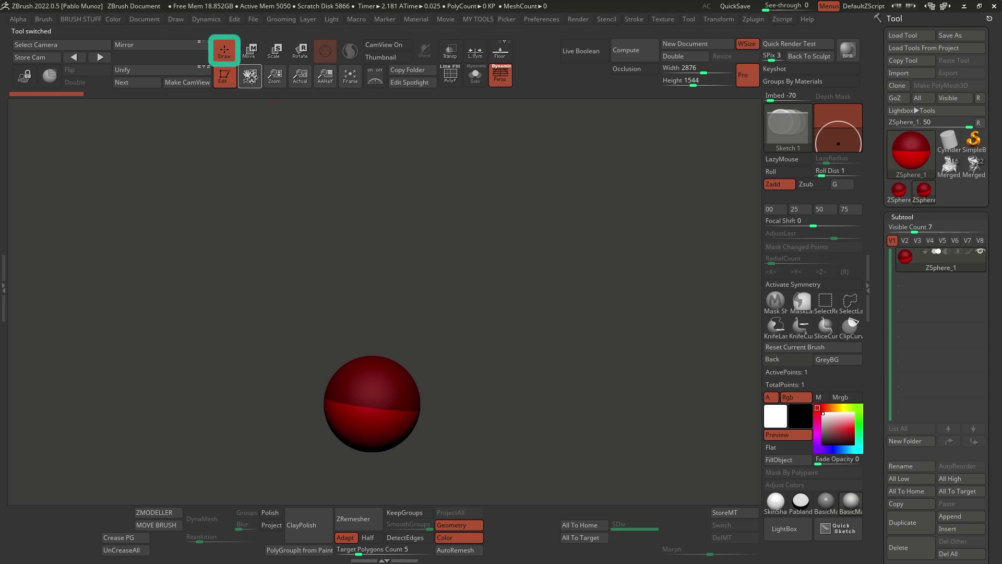
Draw a second ZSphere from the root sphere and move it away to form a long, slanted trunk.
{"action": "left_click_drag", "start_coordinate": [384, 357], "coordinate": [420, 373]}
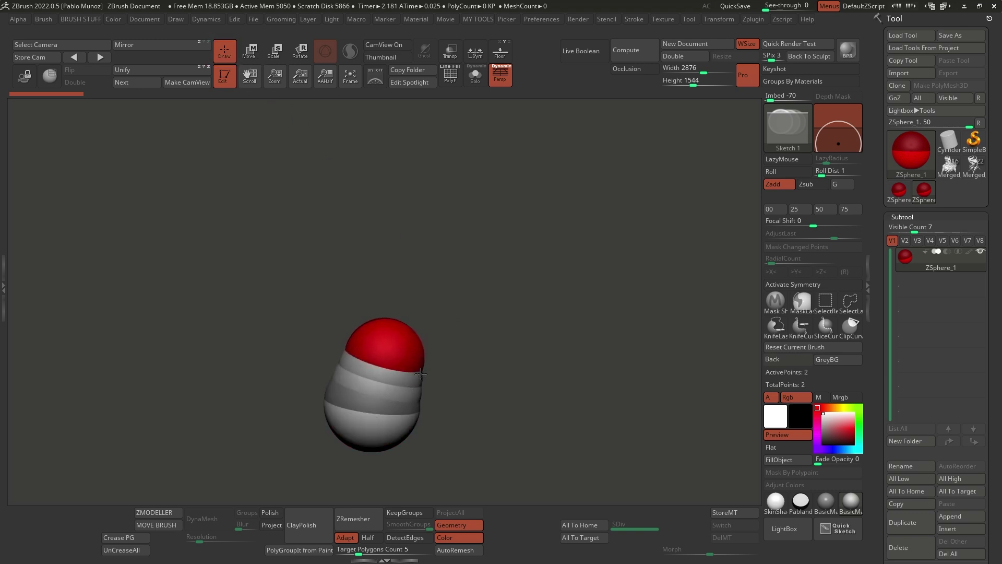
{"action": "left_click", "coordinate": [249, 50]}
{"action": "left_click_drag", "start_coordinate": [382, 328], "coordinate": [463, 186]}
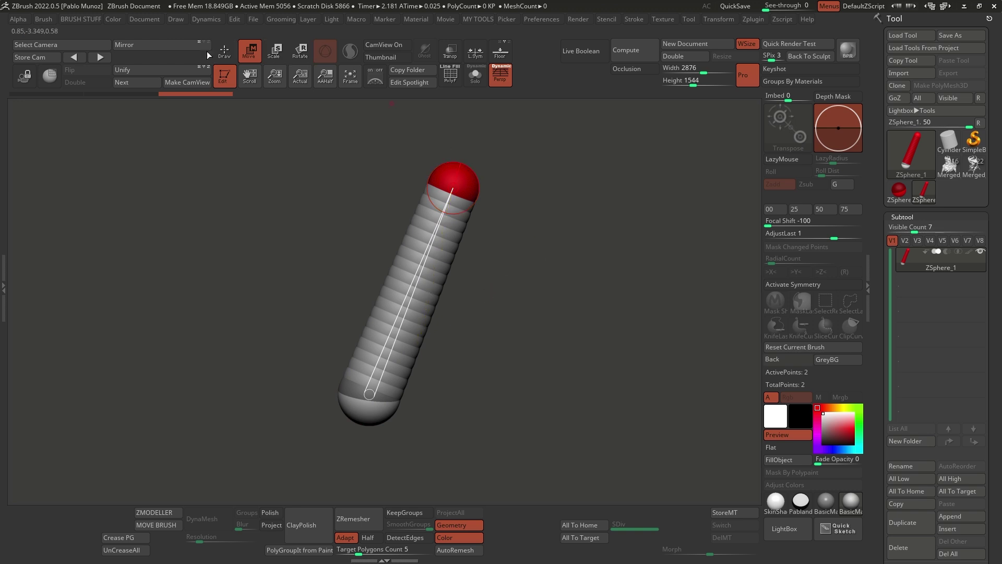
Insert a ZSphere in the trunk's upper half, and grow a slightly enlarged side knob from it.
{"action": "left_click", "coordinate": [225, 55]}
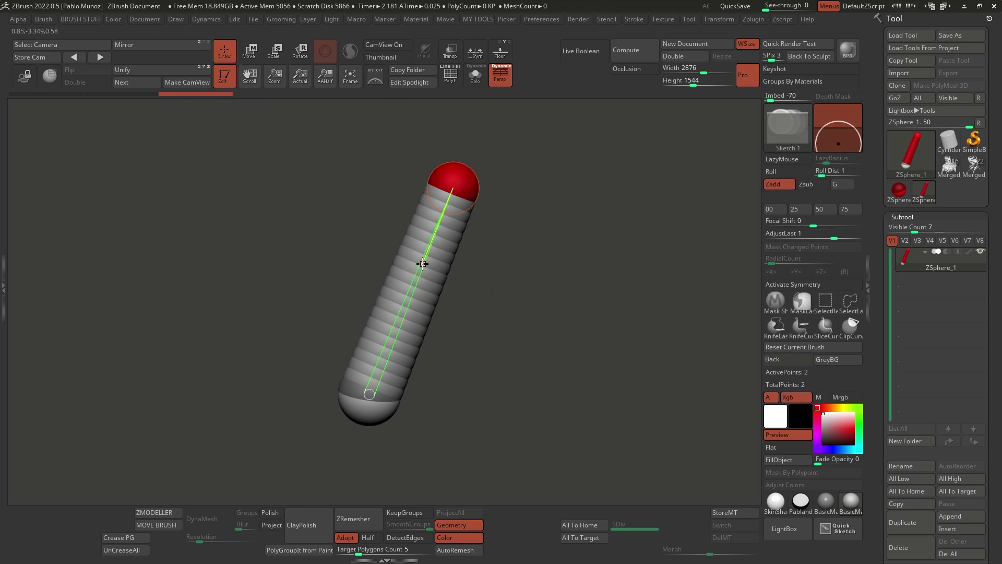
{"action": "left_click", "coordinate": [418, 239]}
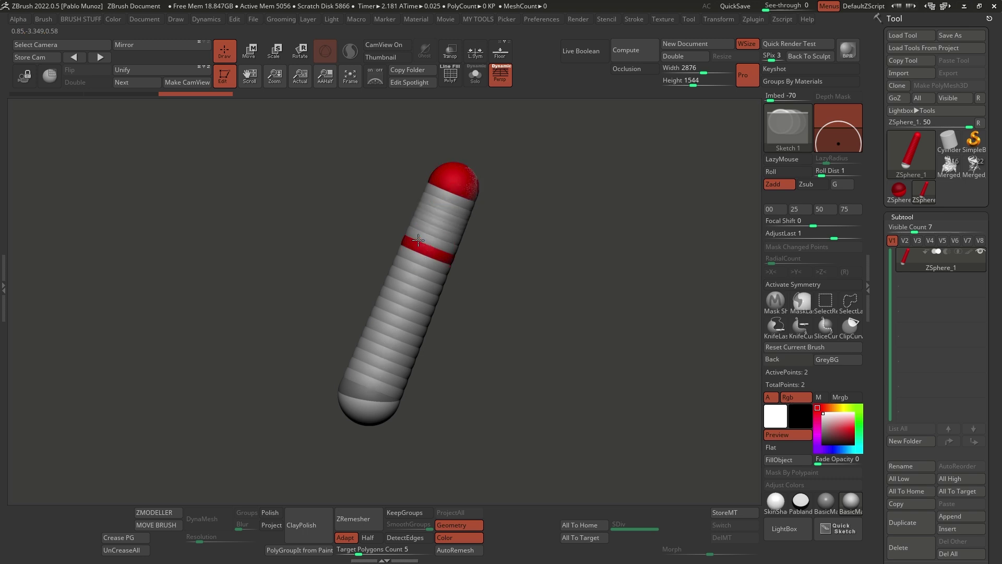
{"action": "right_click_drag", "start_coordinate": [414, 245], "coordinate": [436, 234], "text": "ctrl"}
{"action": "left_click_drag", "start_coordinate": [432, 235], "coordinate": [441, 247]}
{"action": "left_click_drag", "start_coordinate": [617, 239], "coordinate": [589, 213]}
{"action": "left_click_drag", "start_coordinate": [496, 143], "coordinate": [482, 148]}
{"action": "left_click", "coordinate": [277, 55]}
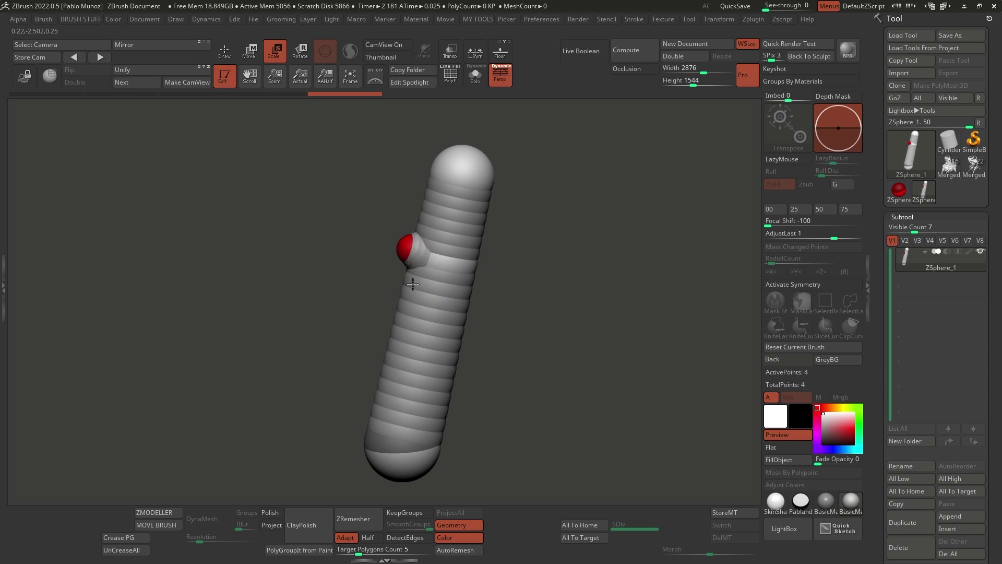
{"action": "left_click", "coordinate": [437, 338]}
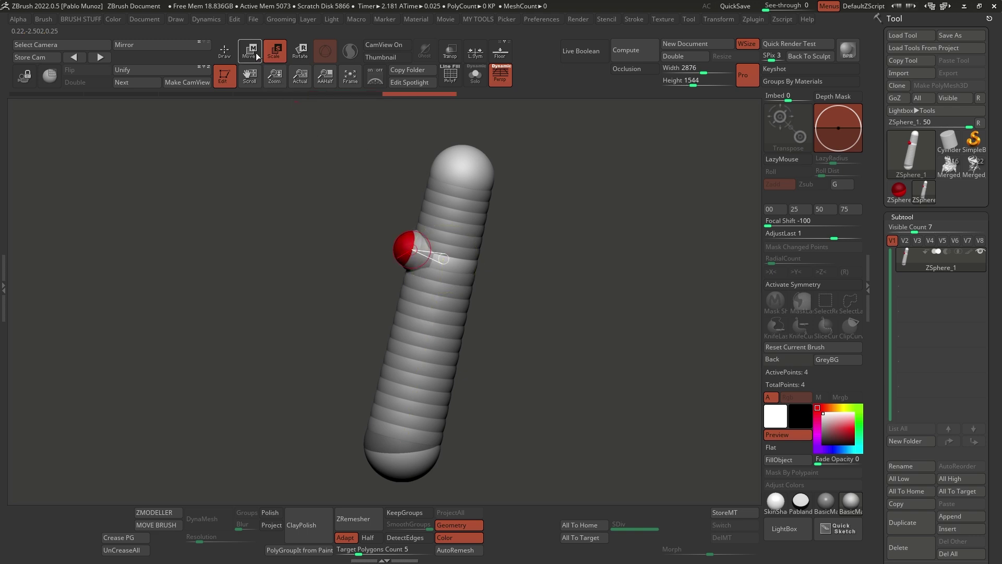
Insert a ZSphere in the trunk's lower half and grow a branch outward on the side opposite the knob.
{"action": "left_click", "coordinate": [230, 50]}
{"action": "left_click_drag", "start_coordinate": [489, 218], "coordinate": [507, 269]}
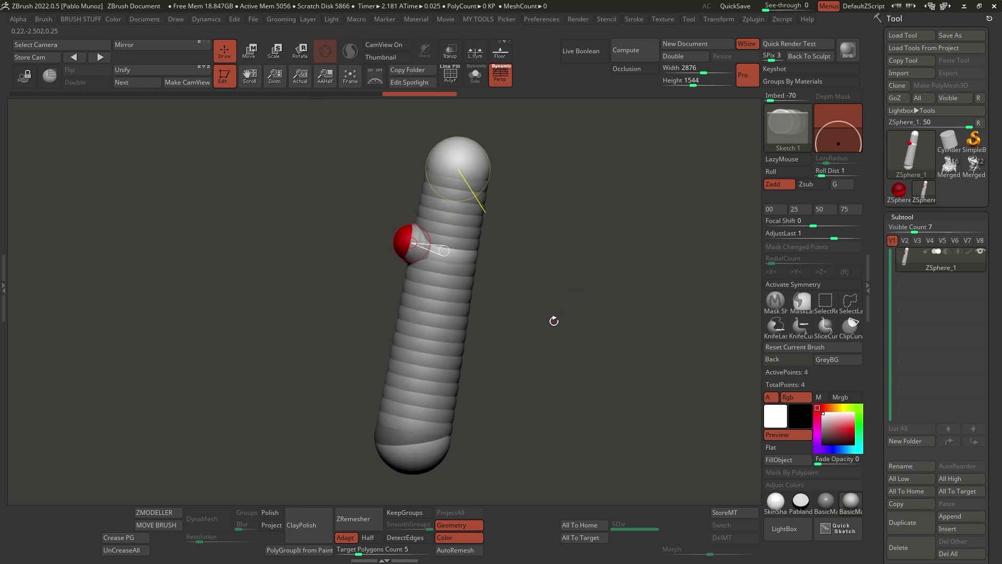
{"action": "left_click", "coordinate": [444, 340]}
{"action": "mouse_move", "coordinate": [484, 349]}
{"action": "left_mouse_down"}
{"action": "mouse_move", "coordinate": [461, 338]}
{"action": "mouse_move", "coordinate": [471, 355]}
{"action": "left_mouse_up"}
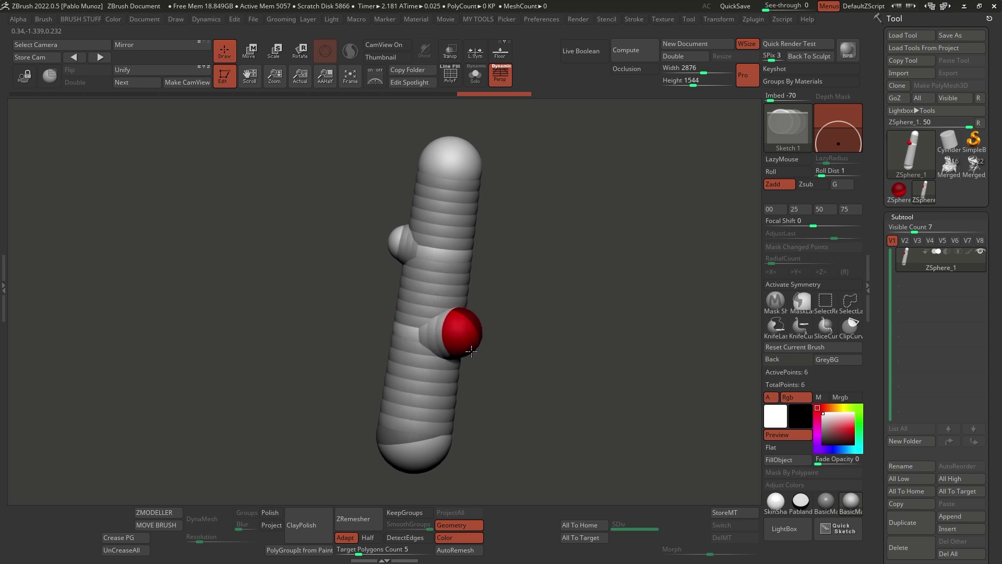
{"action": "left_click", "coordinate": [257, 58]}
{"action": "left_click_drag", "start_coordinate": [489, 292], "coordinate": [494, 317]}
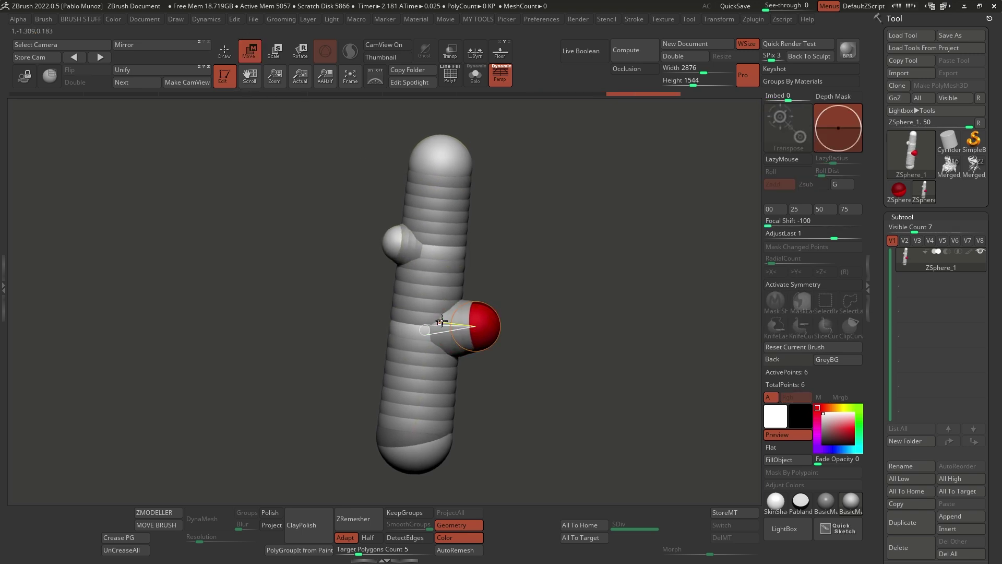
Extend the lower branch with another ZSphere angled upward and pull the upper side knob outward.
{"action": "left_click", "coordinate": [225, 50]}
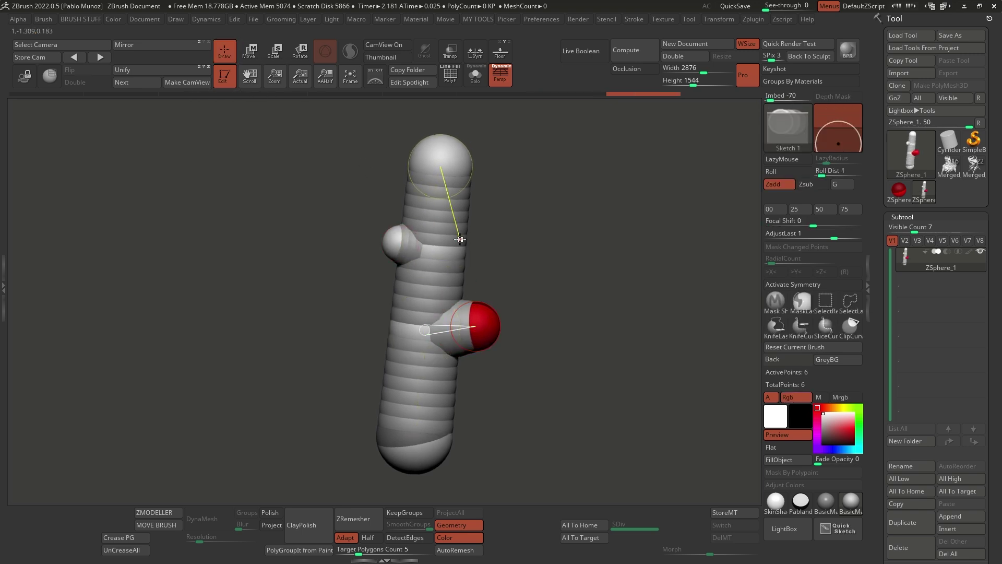
{"action": "mouse_move", "coordinate": [488, 308]}
{"action": "left_mouse_down"}
{"action": "mouse_move", "coordinate": [495, 326]}
{"action": "mouse_move", "coordinate": [514, 285]}
{"action": "mouse_move", "coordinate": [527, 280]}
{"action": "left_mouse_up"}
{"action": "left_click", "coordinate": [249, 50]}
{"action": "right_click_drag", "start_coordinate": [455, 152], "coordinate": [432, 175]}
{"action": "left_click_drag", "start_coordinate": [395, 233], "coordinate": [381, 234]}
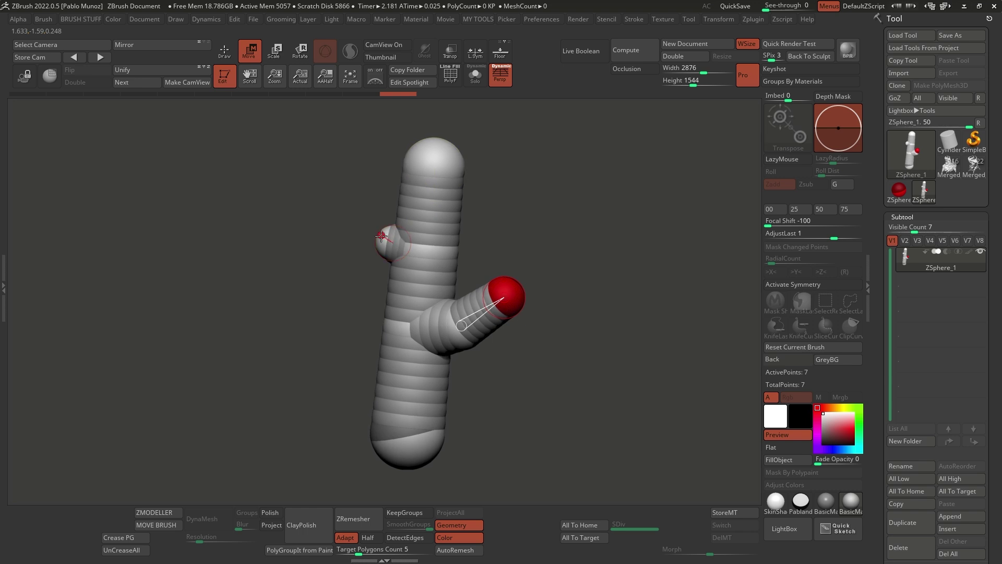
Adjust the trunk's top and middle ZSpheres slightly and check the branching form from several angles.
{"action": "left_click", "coordinate": [438, 157]}
{"action": "left_click_drag", "start_coordinate": [447, 156], "coordinate": [405, 326]}
{"action": "left_click_drag", "start_coordinate": [422, 250], "coordinate": [419, 249]}
{"action": "left_click_drag", "start_coordinate": [454, 203], "coordinate": [450, 202]}
{"action": "left_click", "coordinate": [400, 334]}
{"action": "left_click_drag", "start_coordinate": [559, 224], "coordinate": [459, 217]}
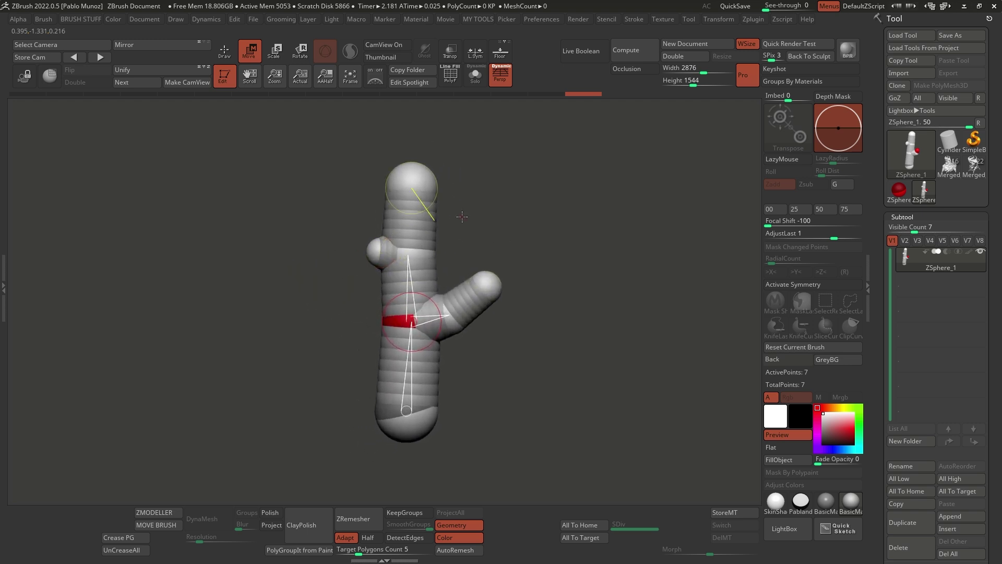
{"action": "left_click_drag", "start_coordinate": [515, 242], "coordinate": [555, 231], "text": "alt"}
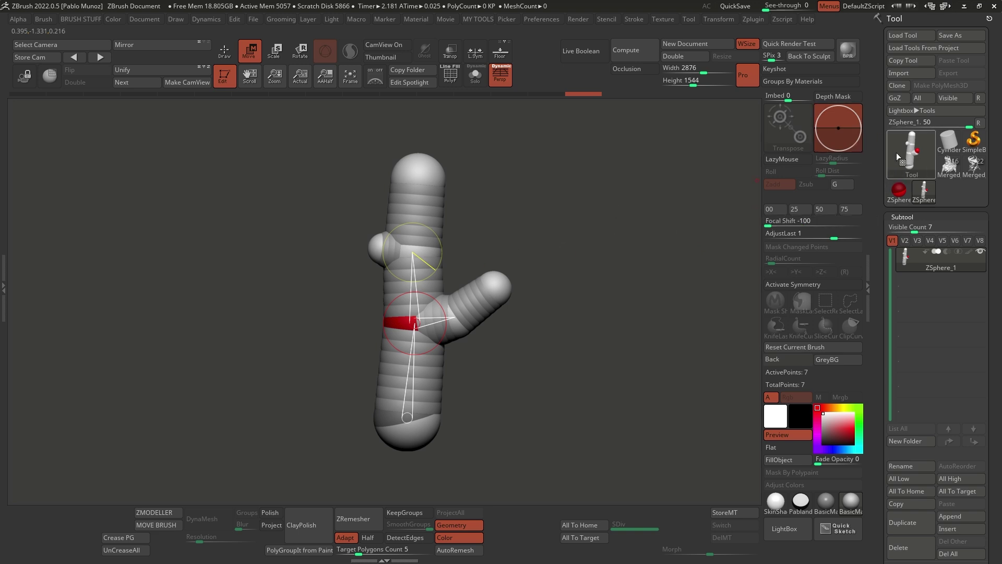
Set the adaptive skin's DynaMesh Resolution to 0 and preview the skinned mesh briefly.
{"action": "left_click_drag", "start_coordinate": [879, 229], "coordinate": [873, 104]}
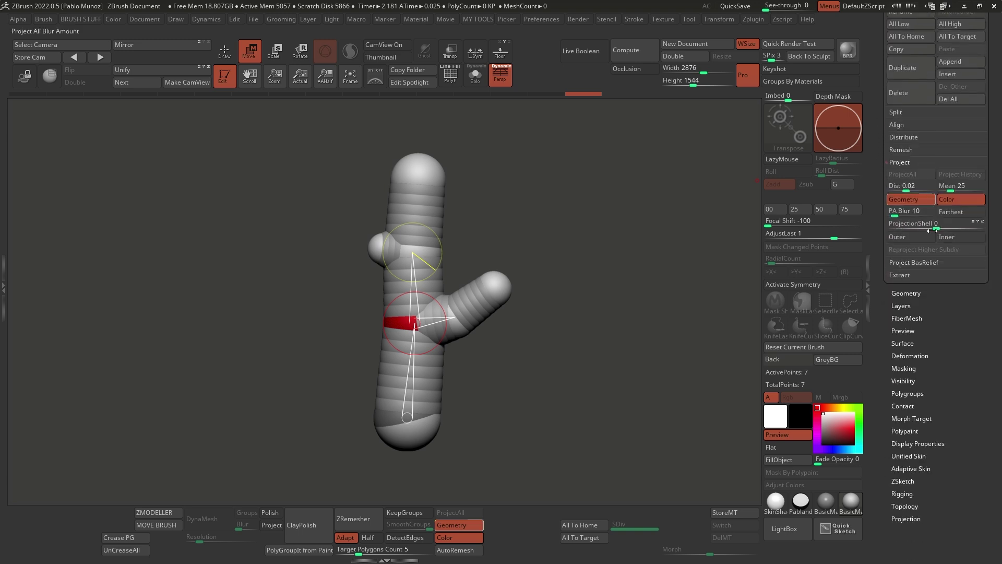
{"action": "left_click", "coordinate": [914, 468]}
{"action": "scroll", "coordinate": [916, 444], "scroll_direction": "down", "scroll_amount": 6}
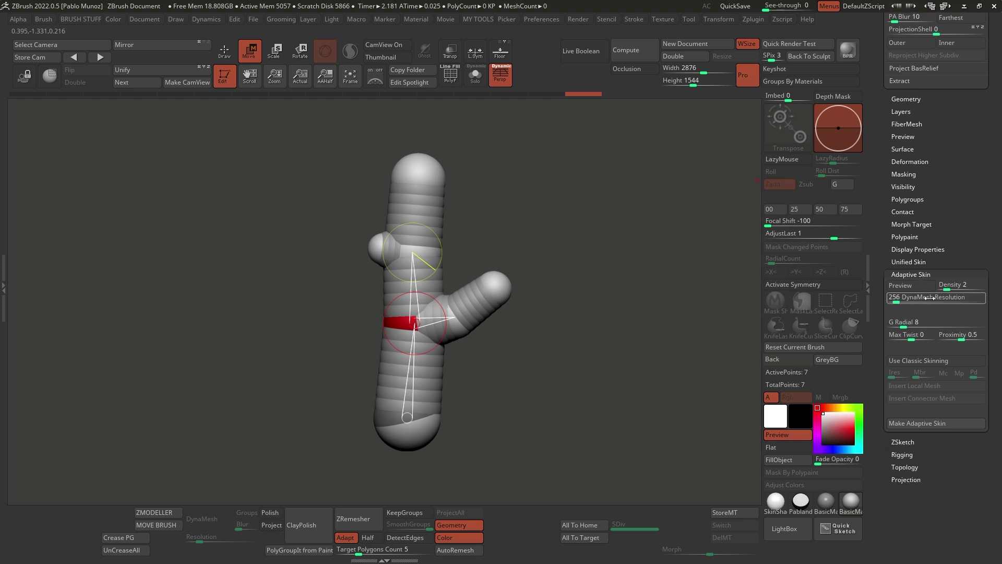
{"action": "left_click_drag", "start_coordinate": [896, 301], "coordinate": [889, 301]}
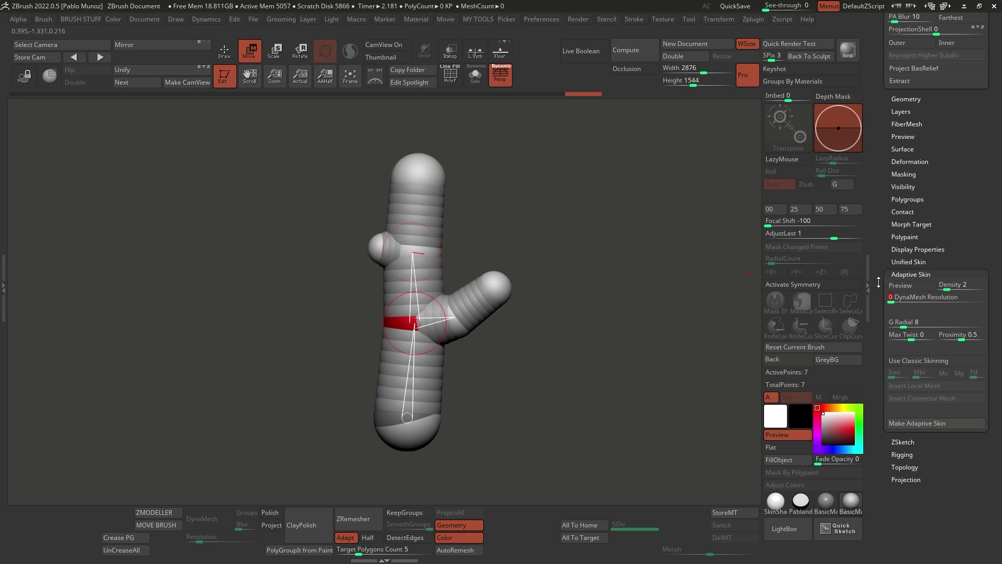
{"action": "left_click", "coordinate": [897, 286]}
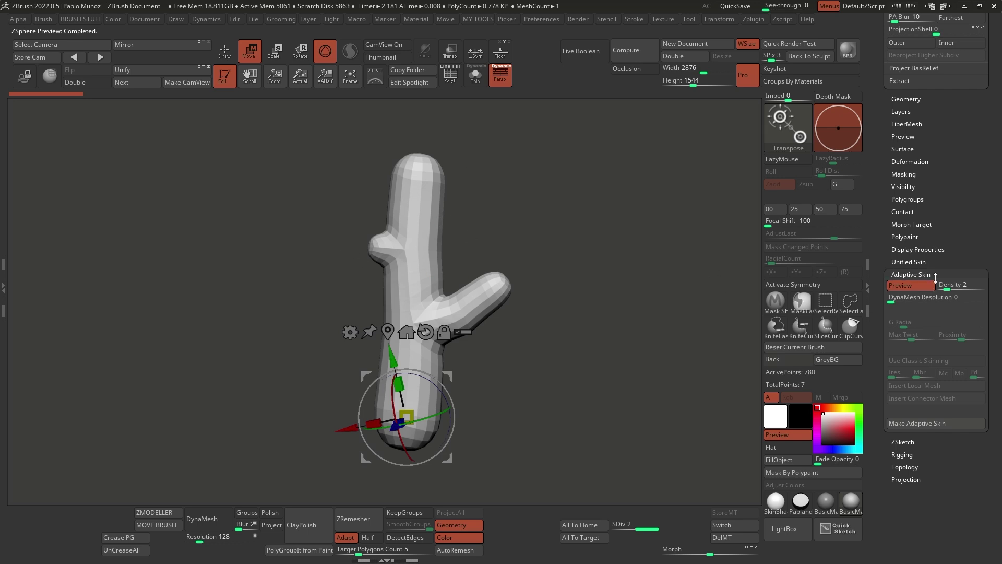
{"action": "left_click", "coordinate": [913, 284]}
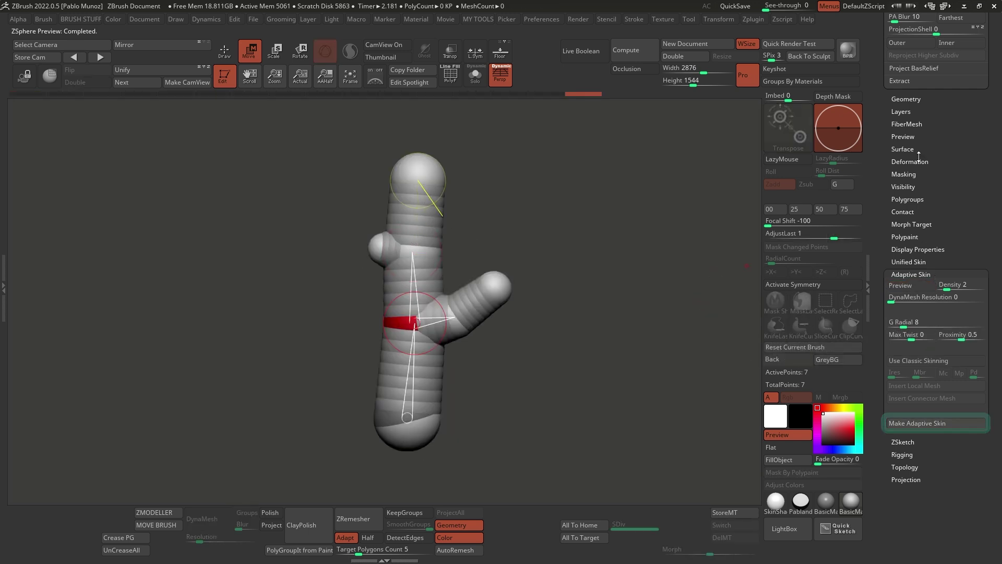
Make an adaptive skin from the ZSpheres, switch to the Skin_ZSphere_1 tool and show its polyframe.
{"action": "left_click_drag", "start_coordinate": [921, 162], "coordinate": [894, 350]}
{"action": "left_click", "coordinate": [924, 192]}
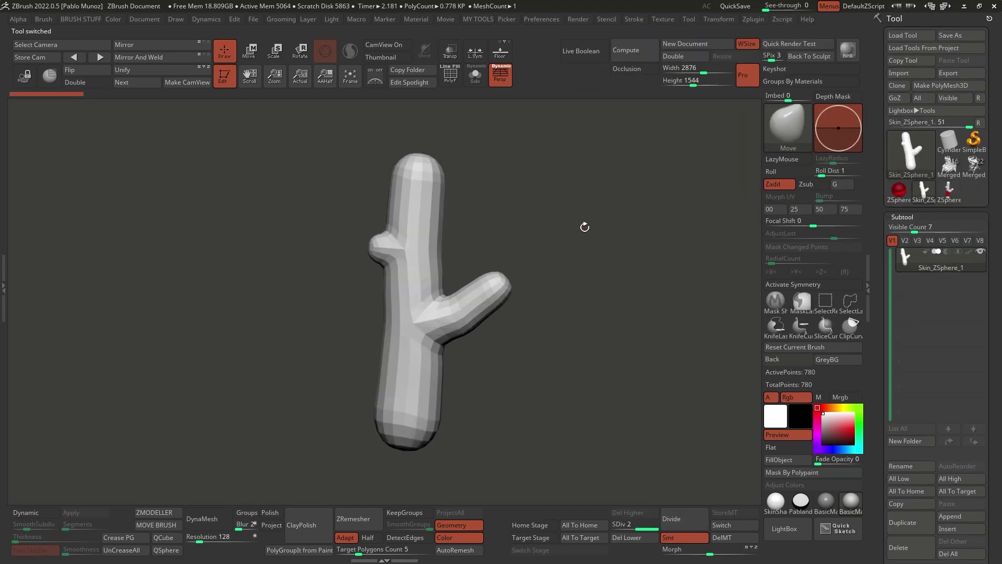
{"action": "key", "text": "shift+f"}
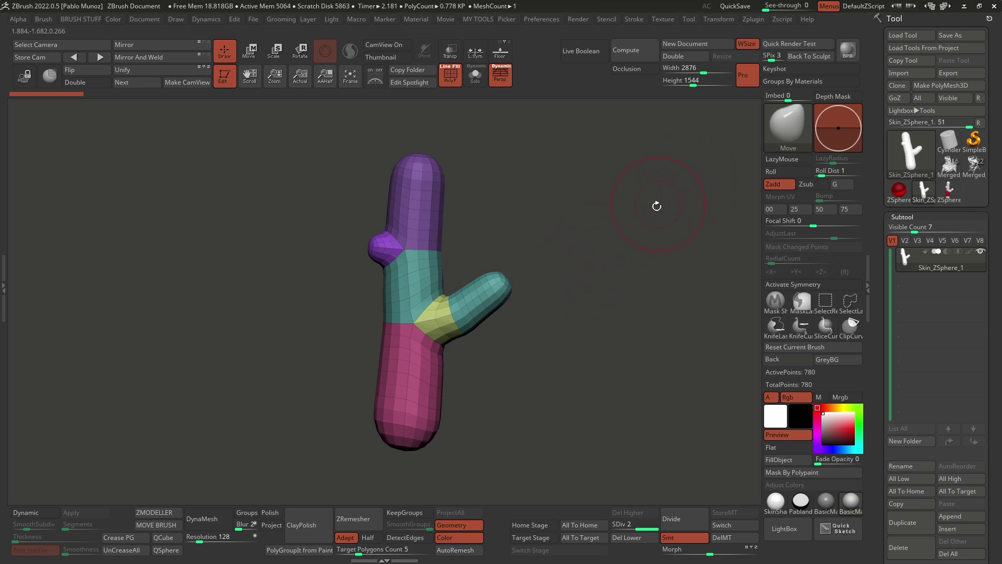
Nudge the trunk's rounded tip with the Move brush and go through the brush's settings.
{"action": "mouse_move", "coordinate": [426, 170]}
{"action": "left_mouse_down"}
{"action": "mouse_move", "coordinate": [437, 167]}
{"action": "mouse_move", "coordinate": [404, 160]}
{"action": "left_mouse_up"}
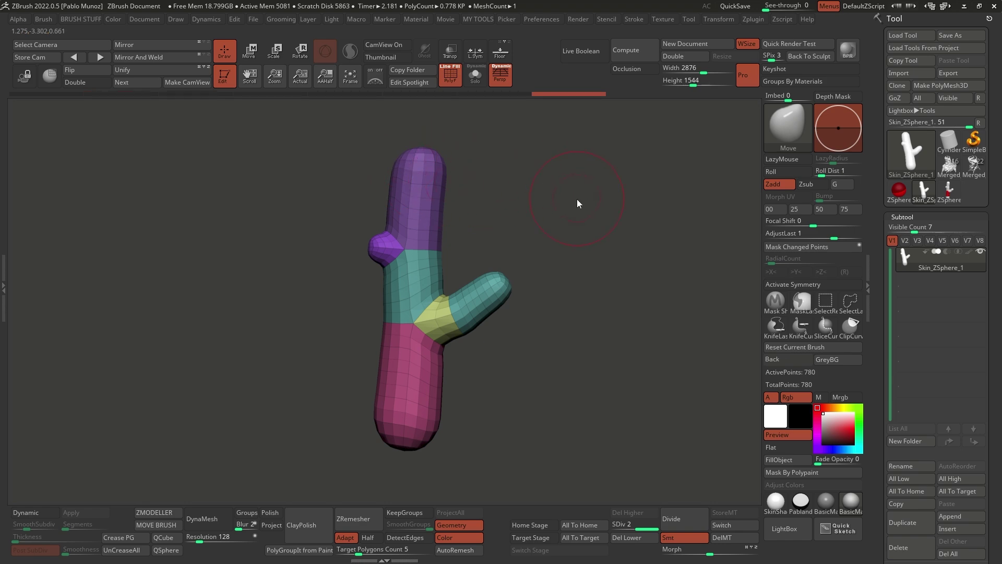
{"action": "left_click", "coordinate": [43, 19]}
{"action": "scroll", "coordinate": [107, 327], "scroll_direction": "down", "scroll_amount": 3}
{"action": "left_click", "coordinate": [65, 333]}
{"action": "left_click", "coordinate": [79, 358]}
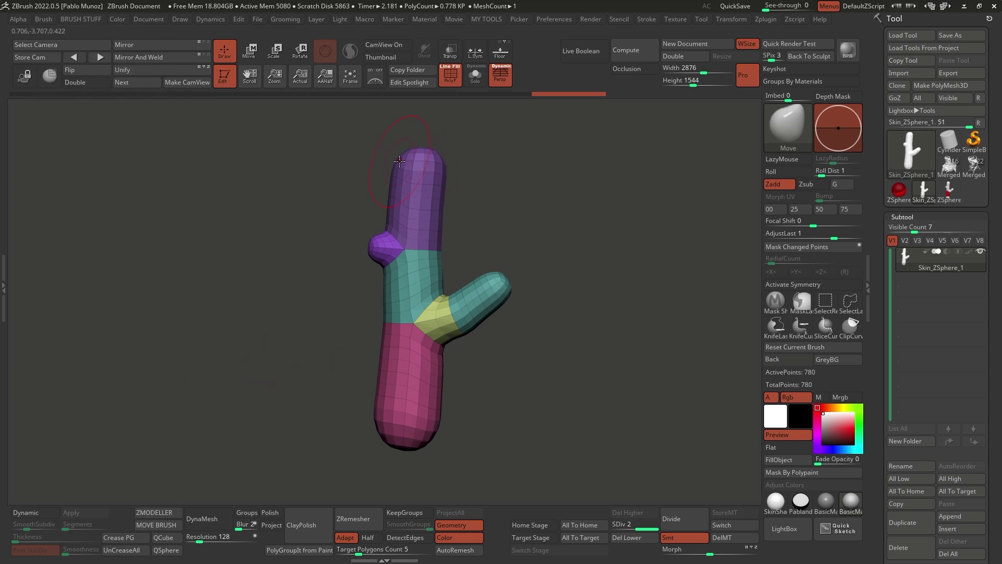
{"action": "left_click_drag", "start_coordinate": [459, 163], "coordinate": [576, 238]}
{"action": "left_click_drag", "start_coordinate": [479, 272], "coordinate": [545, 271], "text": "alt"}
Smooth the mesh around the side knob, set the Smooth brush's Z Intensity to 28 and smooth the trunk's tip.
{"action": "mouse_move", "coordinate": [443, 295]}
{"action": "left_mouse_down", "text": "shift"}
{"action": "mouse_move", "coordinate": [421, 315]}
{"action": "mouse_move", "coordinate": [377, 277]}
{"action": "mouse_move", "coordinate": [366, 246]}
{"action": "left_mouse_up", "text": "shift"}
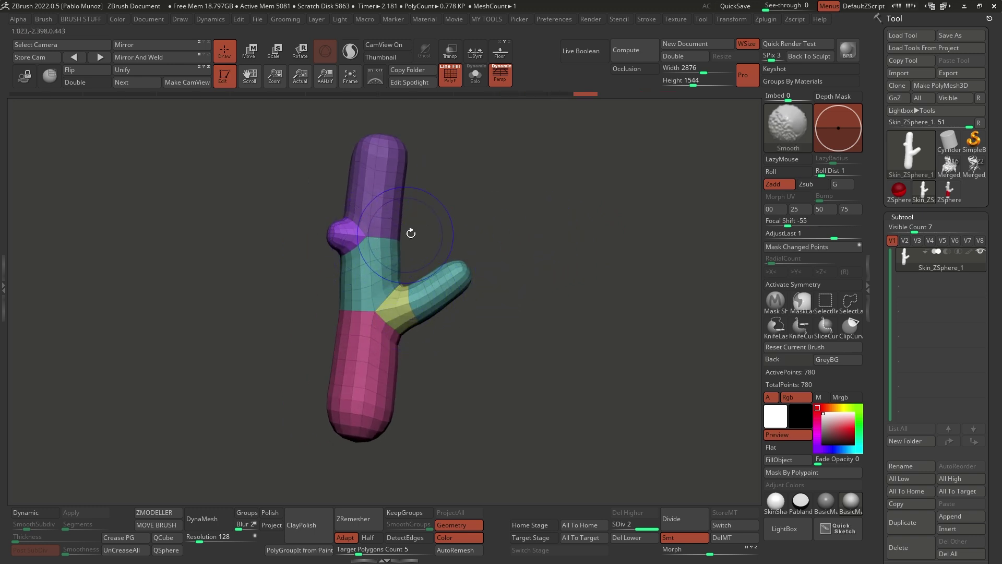
{"action": "right_click", "coordinate": [560, 199]}
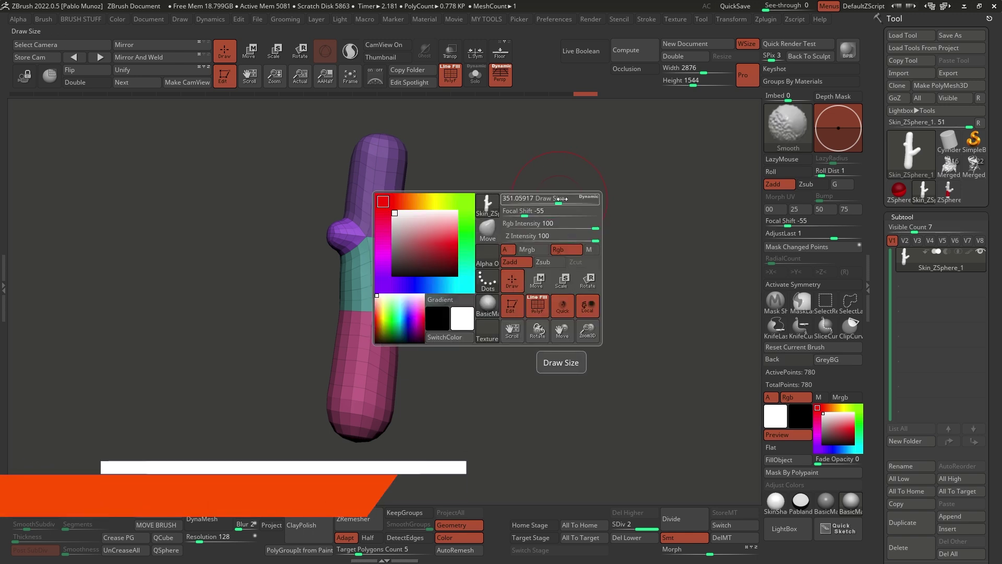
{"action": "key", "text": "shift"}
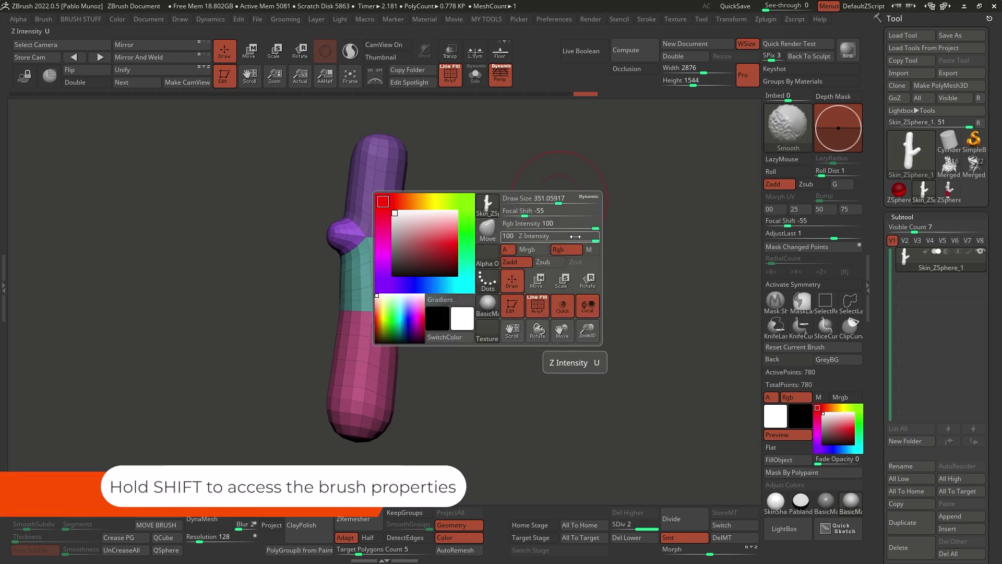
{"action": "left_click", "coordinate": [553, 238]}
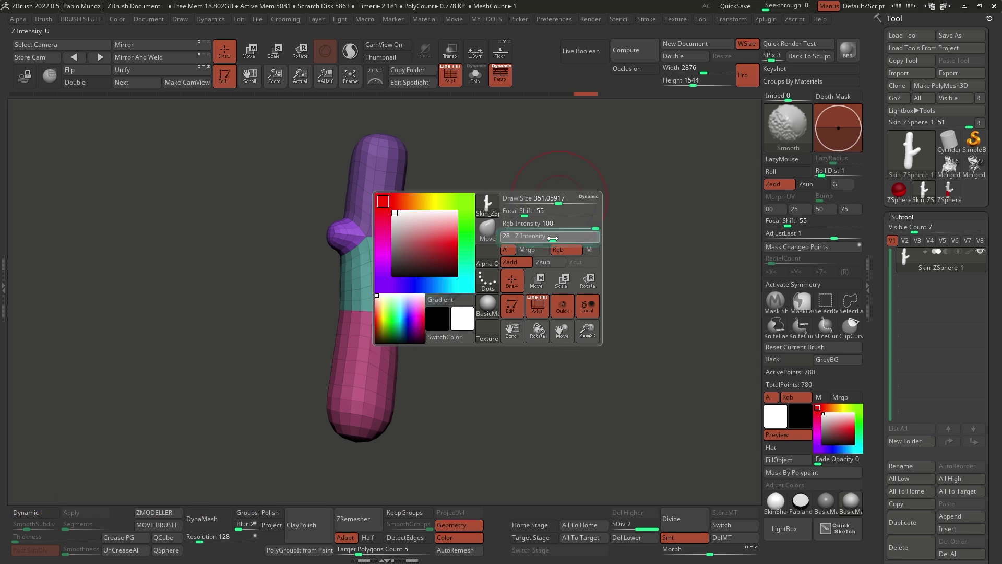
{"action": "mouse_move", "coordinate": [380, 155]}
{"action": "left_mouse_down", "text": "shift"}
{"action": "mouse_move", "coordinate": [377, 141]}
{"action": "mouse_move", "coordinate": [402, 142]}
{"action": "left_mouse_up", "text": "shift"}
Reshape the lower trunk with the Move brush, flaring the base outward and softening the branch joint.
{"action": "mouse_move", "coordinate": [501, 252]}
{"action": "left_mouse_down"}
{"action": "mouse_move", "coordinate": [450, 251]}
{"action": "mouse_move", "coordinate": [422, 355]}
{"action": "left_mouse_up"}
{"action": "left_click_drag", "start_coordinate": [533, 318], "coordinate": [480, 308]}
{"action": "mouse_move", "coordinate": [488, 294]}
{"action": "left_mouse_down", "text": "shift"}
{"action": "mouse_move", "coordinate": [496, 286]}
{"action": "mouse_move", "coordinate": [448, 339]}
{"action": "left_mouse_up", "text": "shift"}
{"action": "mouse_move", "coordinate": [546, 290]}
{"action": "left_mouse_down"}
{"action": "mouse_move", "coordinate": [570, 287]}
{"action": "mouse_move", "coordinate": [573, 298]}
{"action": "mouse_move", "coordinate": [457, 342]}
{"action": "mouse_move", "coordinate": [463, 349]}
{"action": "left_mouse_up"}
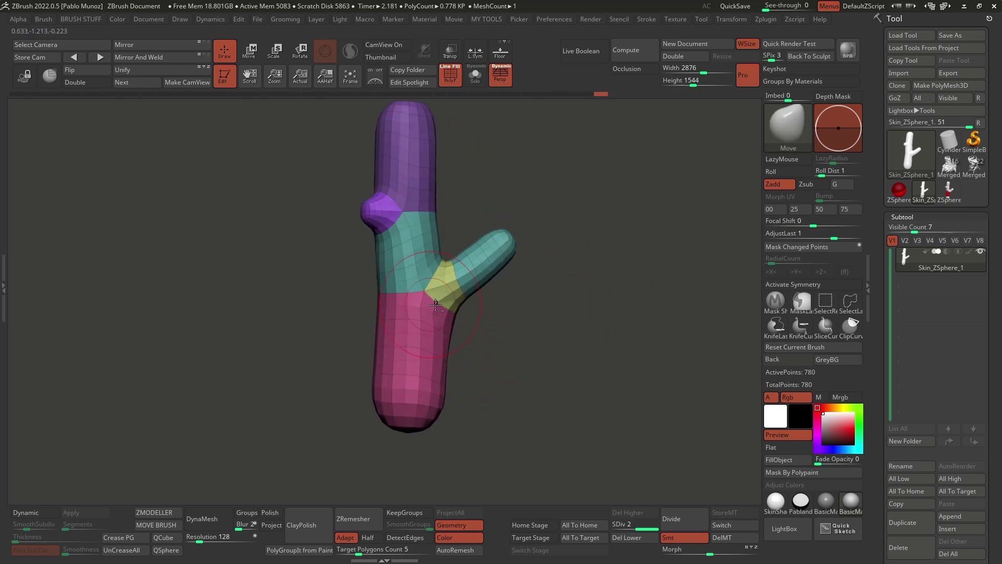
{"action": "mouse_move", "coordinate": [439, 396]}
{"action": "left_mouse_down"}
{"action": "mouse_move", "coordinate": [436, 407]}
{"action": "mouse_move", "coordinate": [417, 403]}
{"action": "left_mouse_up"}
{"action": "right_click", "coordinate": [337, 415]}
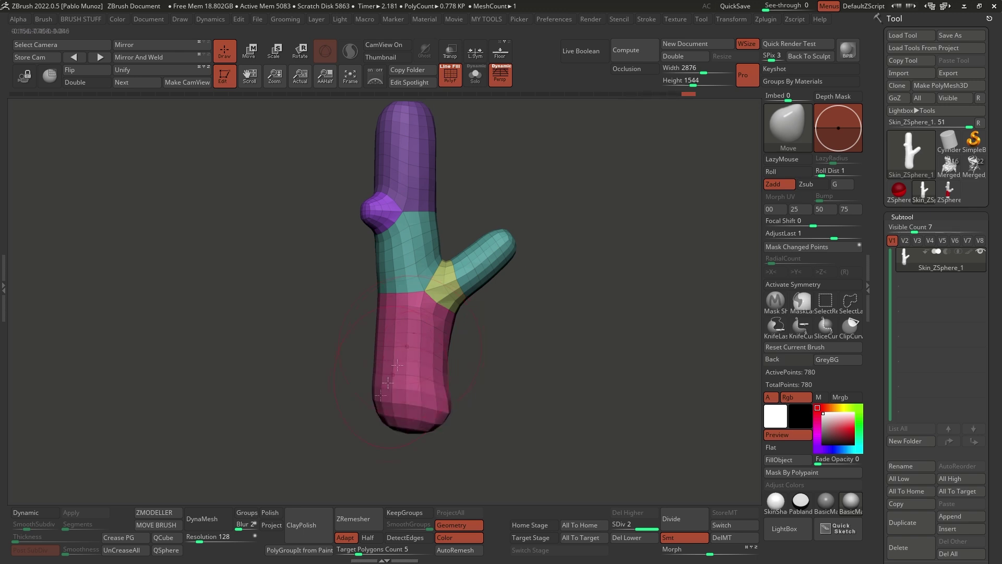
{"action": "right_click_drag", "start_coordinate": [337, 415], "coordinate": [381, 402]}
{"action": "mouse_move", "coordinate": [383, 400]}
{"action": "left_mouse_down"}
{"action": "mouse_move", "coordinate": [482, 398]}
{"action": "mouse_move", "coordinate": [480, 409]}
{"action": "mouse_move", "coordinate": [465, 408]}
{"action": "mouse_move", "coordinate": [494, 368]}
{"action": "mouse_move", "coordinate": [492, 345]}
{"action": "left_mouse_up"}
{"action": "left_click_drag", "start_coordinate": [402, 384], "coordinate": [411, 352]}
{"action": "left_click_drag", "start_coordinate": [519, 363], "coordinate": [499, 370]}
{"action": "mouse_move", "coordinate": [492, 374]}
{"action": "left_mouse_down"}
{"action": "mouse_move", "coordinate": [556, 321]}
{"action": "mouse_move", "coordinate": [564, 275]}
{"action": "mouse_move", "coordinate": [501, 241]}
{"action": "mouse_move", "coordinate": [499, 188]}
{"action": "mouse_move", "coordinate": [481, 172]}
{"action": "mouse_move", "coordinate": [426, 171]}
{"action": "left_mouse_up"}
Bend and taper the upper trunk with the Move brush, smoothing its surface from several angles.
{"action": "left_click_drag", "start_coordinate": [439, 259], "coordinate": [445, 172], "text": "shift"}
{"action": "right_click_drag", "start_coordinate": [445, 172], "coordinate": [429, 210]}
{"action": "left_click_drag", "start_coordinate": [524, 213], "coordinate": [506, 276]}
{"action": "left_click_drag", "start_coordinate": [455, 169], "coordinate": [459, 164]}
{"action": "mouse_move", "coordinate": [424, 450]}
{"action": "left_mouse_down", "text": "alt"}
{"action": "mouse_move", "coordinate": [447, 380]}
{"action": "mouse_move", "coordinate": [435, 380]}
{"action": "left_mouse_up", "text": "alt"}
{"action": "mouse_move", "coordinate": [551, 157]}
{"action": "left_mouse_down", "text": "alt"}
{"action": "mouse_move", "coordinate": [538, 227]}
{"action": "mouse_move", "coordinate": [504, 230]}
{"action": "left_mouse_up", "text": "alt"}
{"action": "left_click_drag", "start_coordinate": [464, 166], "coordinate": [475, 155]}
{"action": "mouse_move", "coordinate": [514, 261]}
{"action": "left_mouse_down"}
{"action": "mouse_move", "coordinate": [561, 250]}
{"action": "mouse_move", "coordinate": [601, 293]}
{"action": "mouse_move", "coordinate": [585, 324]}
{"action": "mouse_move", "coordinate": [603, 380]}
{"action": "left_mouse_up"}
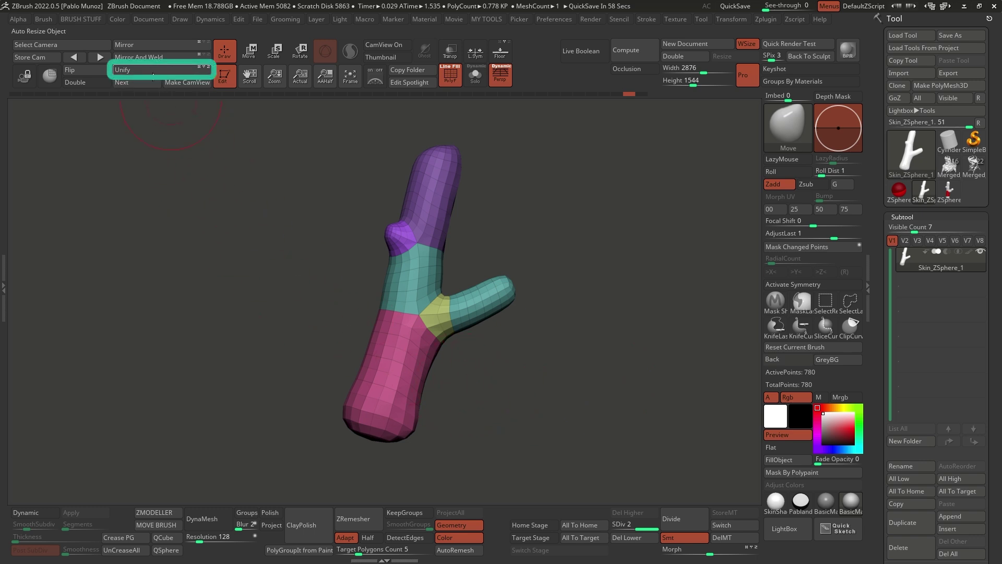
Unify the mesh's size, reframe it in the view and open the Deformation settings.
{"action": "left_click", "coordinate": [137, 70]}
{"action": "left_click_drag", "start_coordinate": [411, 390], "coordinate": [469, 302], "text": "alt"}
{"action": "mouse_move", "coordinate": [470, 302]}
{"action": "right_mouse_down", "text": "ctrl"}
{"action": "mouse_move", "coordinate": [467, 321]}
{"action": "mouse_move", "coordinate": [593, 318]}
{"action": "mouse_move", "coordinate": [586, 303]}
{"action": "right_mouse_up", "text": "ctrl"}
{"action": "key", "text": "space"}
{"action": "left_click_drag", "start_coordinate": [586, 303], "coordinate": [503, 298]}
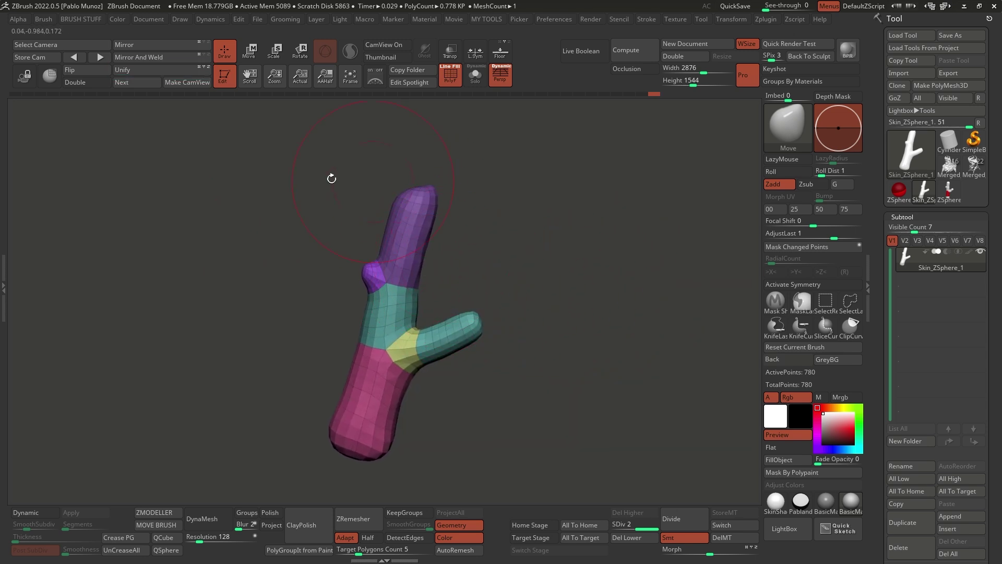
{"action": "left_click_drag", "start_coordinate": [881, 341], "coordinate": [889, 177]}
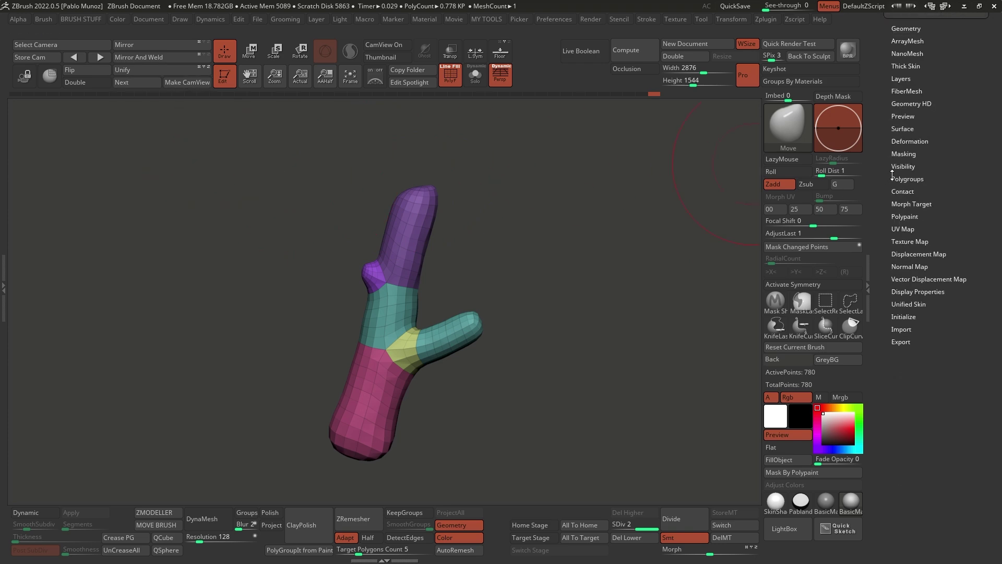
{"action": "left_click", "coordinate": [922, 143]}
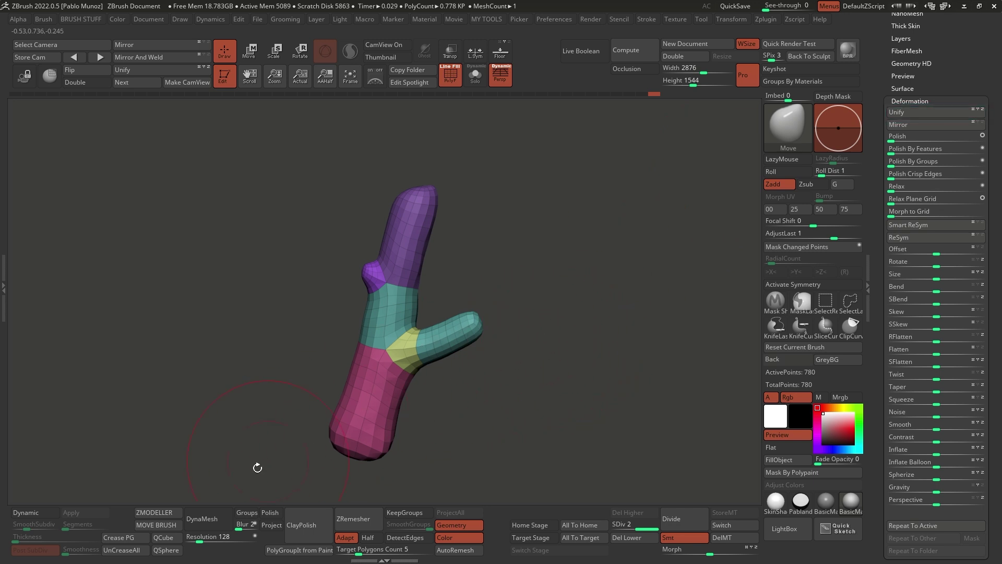
Convert the trunk to DynaMesh at resolution 128 without freezing the subdivision levels.
{"action": "left_click", "coordinate": [207, 522]}
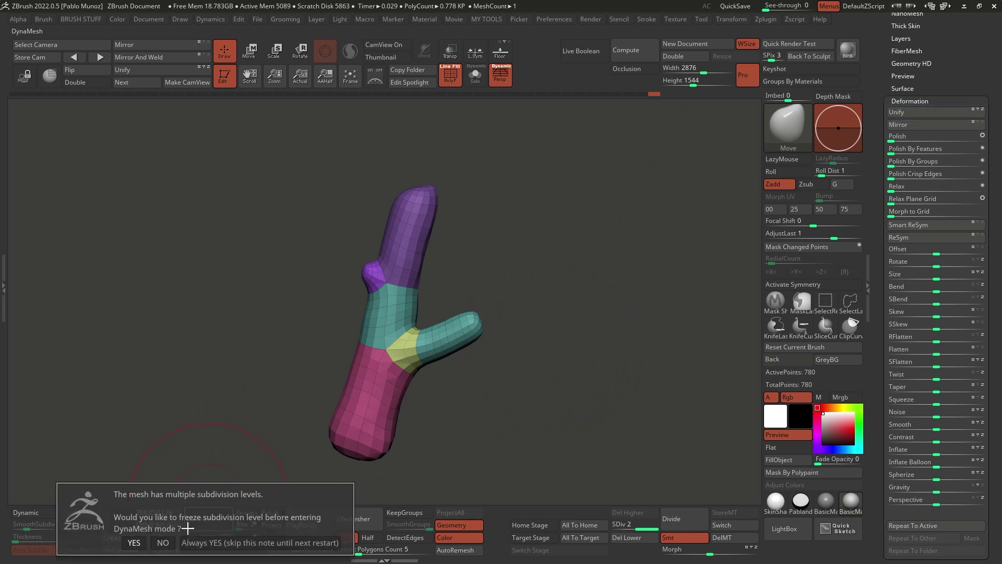
{"action": "left_click", "coordinate": [161, 542]}
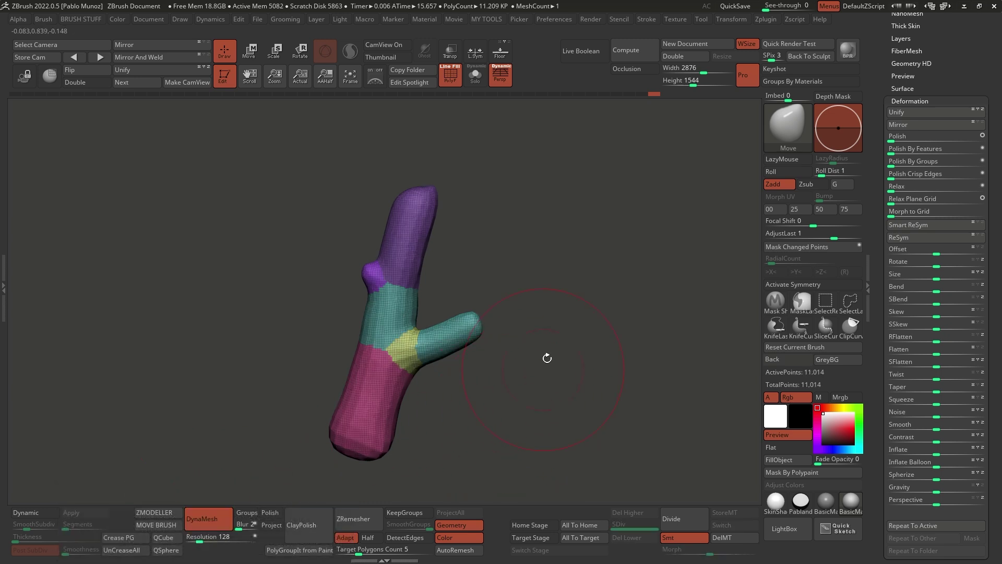
{"action": "left_click_drag", "start_coordinate": [550, 313], "coordinate": [570, 318], "text": "alt"}
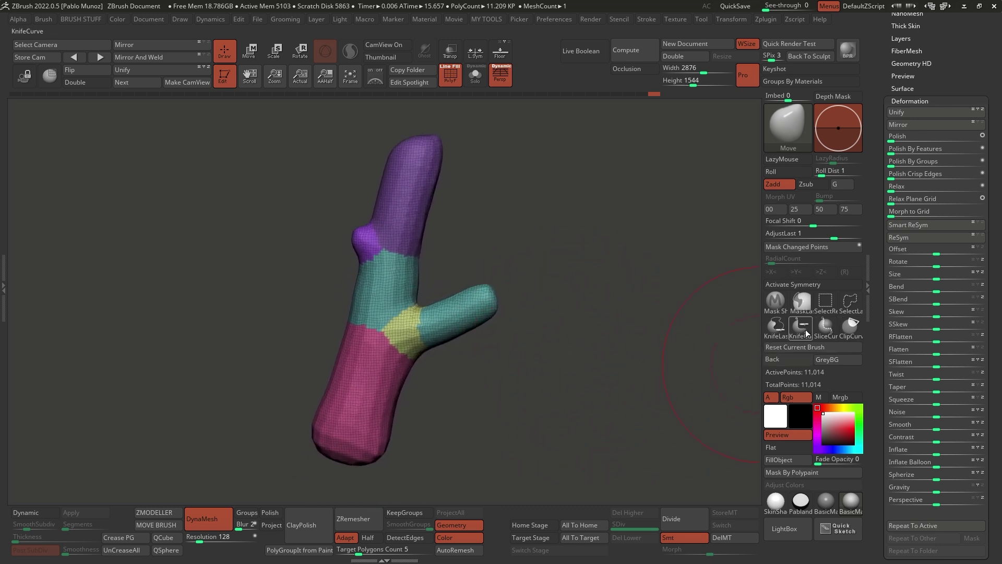
Choose the KnifeCurve brush and slice off the rounded end of the side branch with a steep, straight cut.
{"action": "left_click_drag", "start_coordinate": [584, 416], "coordinate": [653, 349]}
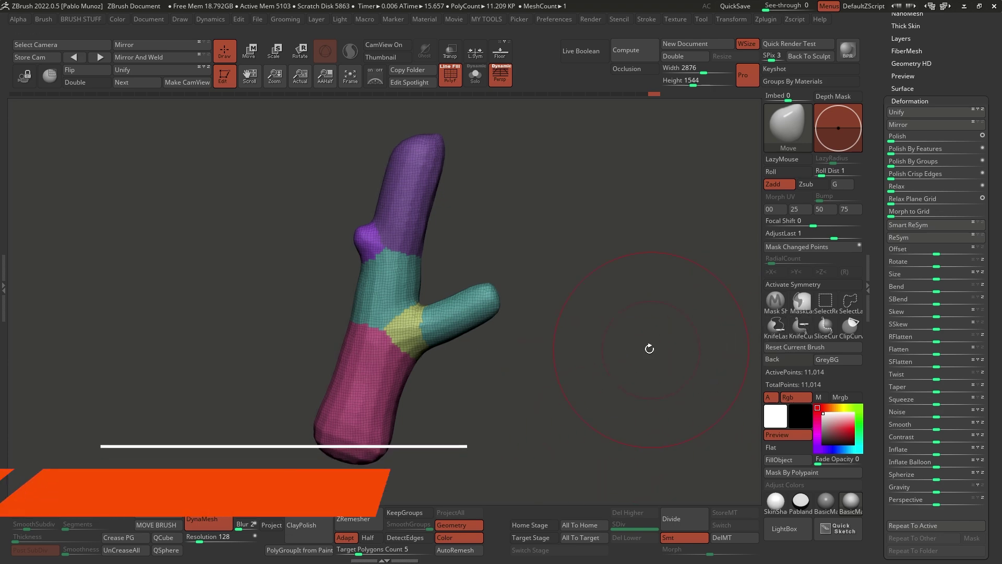
{"action": "key", "text": "ctrl+shift"}
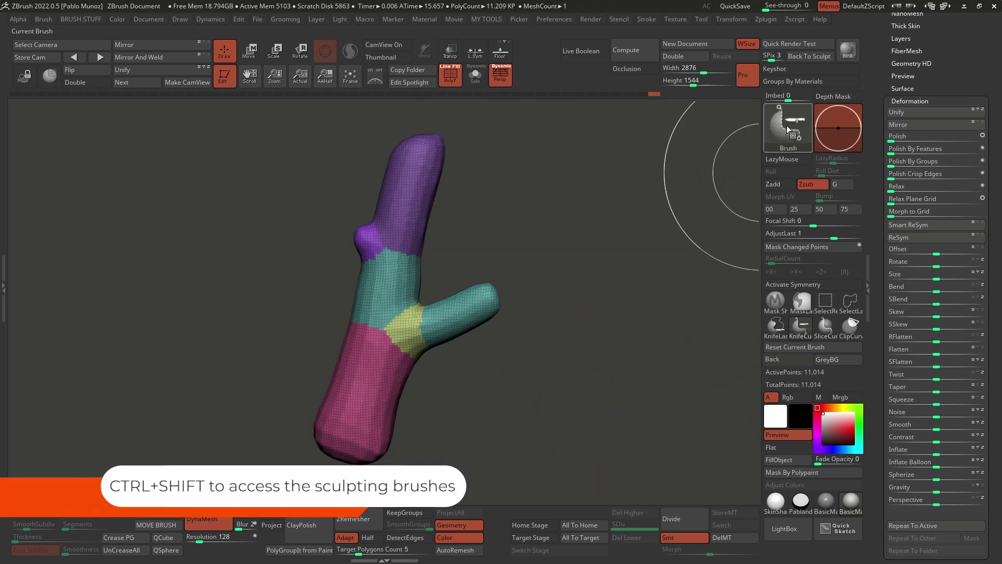
{"action": "left_click", "coordinate": [787, 126]}
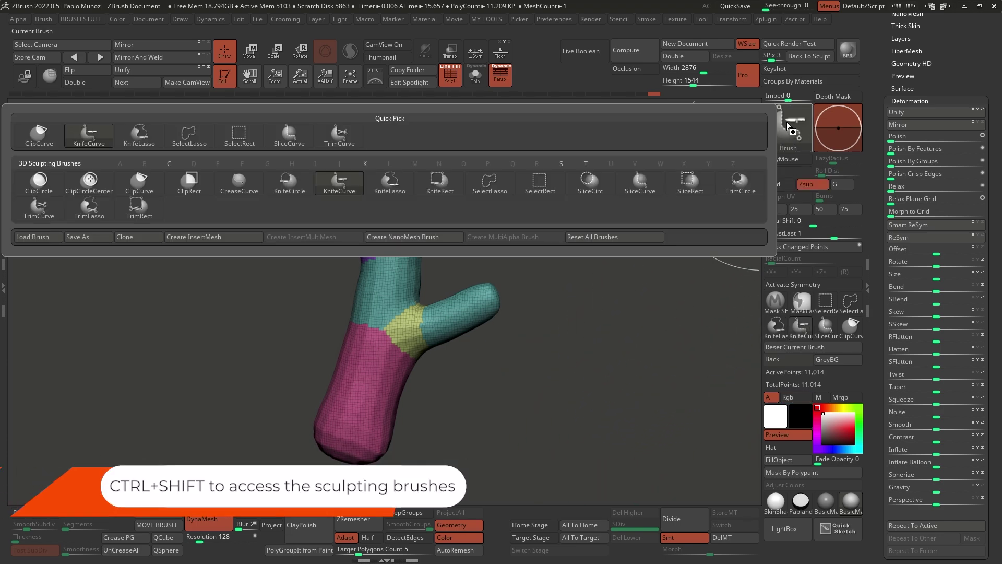
{"action": "left_click", "coordinate": [340, 183]}
{"action": "left_click_drag", "start_coordinate": [543, 349], "coordinate": [547, 333], "text": "alt"}
{"action": "mouse_move", "coordinate": [478, 222]}
{"action": "left_mouse_down", "text": "ctrl+shift"}
{"action": "mouse_move", "coordinate": [491, 268]}
{"action": "mouse_move", "coordinate": [488, 327]}
{"action": "left_mouse_up", "text": "ctrl+shift"}
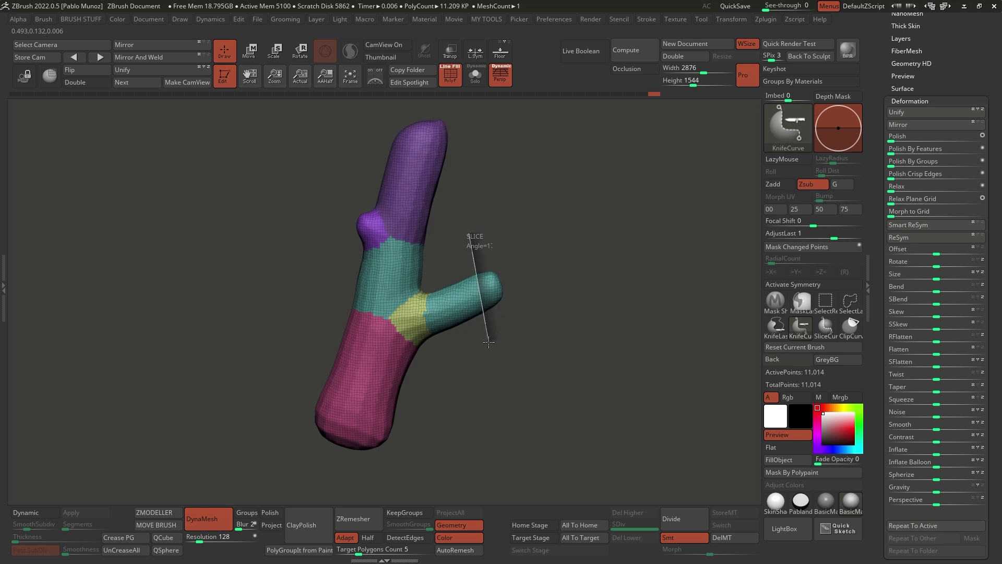
{"action": "left_click_drag", "start_coordinate": [488, 335], "coordinate": [488, 340], "text": "ctrl+shift"}
Slice off the trunk's rounded base with the KnifeCurve brush to leave a flat bottom.
{"action": "mouse_move", "coordinate": [559, 320]}
{"action": "left_mouse_down"}
{"action": "mouse_move", "coordinate": [515, 302]}
{"action": "mouse_move", "coordinate": [528, 313]}
{"action": "mouse_move", "coordinate": [526, 342]}
{"action": "left_mouse_up"}
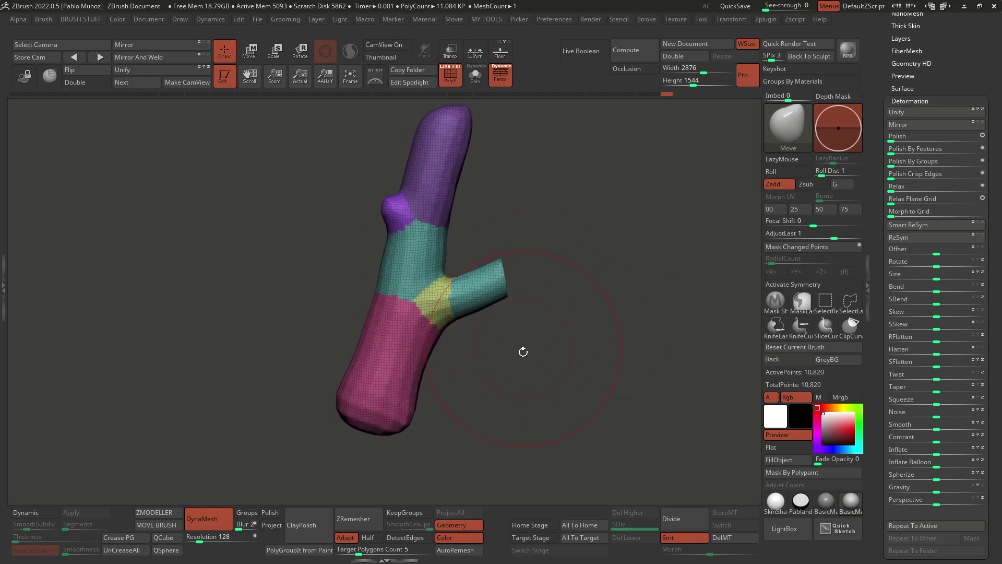
{"action": "key", "text": "ctrl+shift"}
{"action": "mouse_move", "coordinate": [445, 435]}
{"action": "left_mouse_down", "text": "ctrl+shift"}
{"action": "mouse_move", "coordinate": [302, 363]}
{"action": "mouse_move", "coordinate": [265, 379]}
{"action": "left_mouse_up", "text": "ctrl+shift"}
{"action": "mouse_move", "coordinate": [488, 385]}
{"action": "left_mouse_down"}
{"action": "mouse_move", "coordinate": [524, 328]}
{"action": "mouse_move", "coordinate": [522, 295]}
{"action": "mouse_move", "coordinate": [467, 235]}
{"action": "mouse_move", "coordinate": [461, 245]}
{"action": "left_mouse_up"}
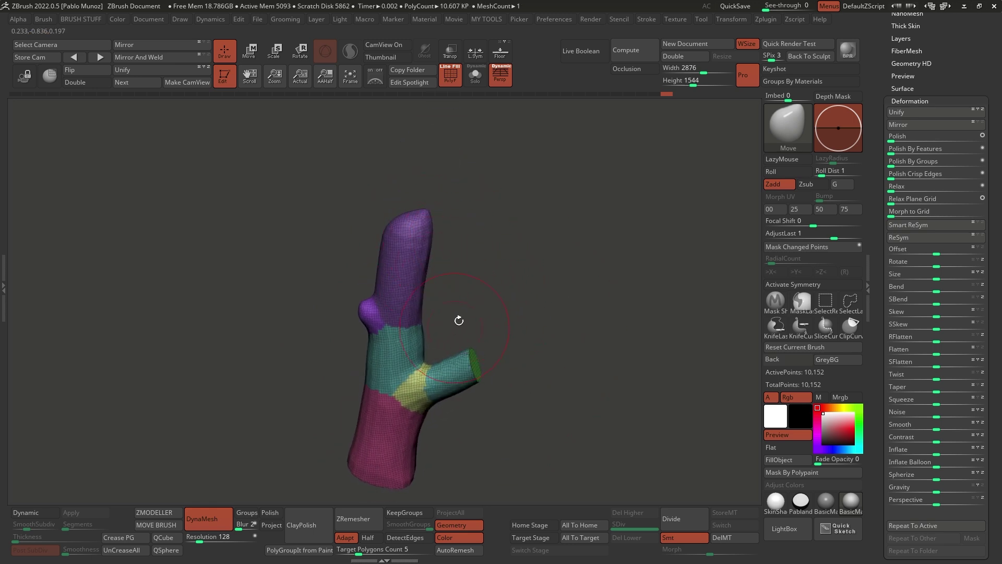
Enable Sculptris Pro with the SnakeHook brush and pull the trunk's top sideways into a long, wavy, tapering branch.
{"action": "left_click", "coordinate": [784, 120]}
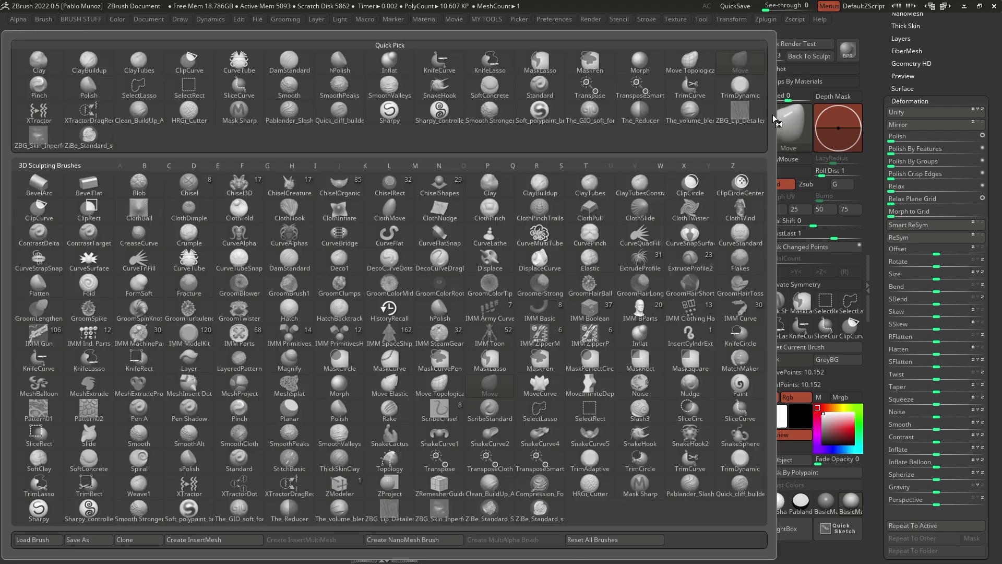
{"action": "left_click", "coordinate": [642, 438]}
{"action": "left_click", "coordinate": [606, 458]}
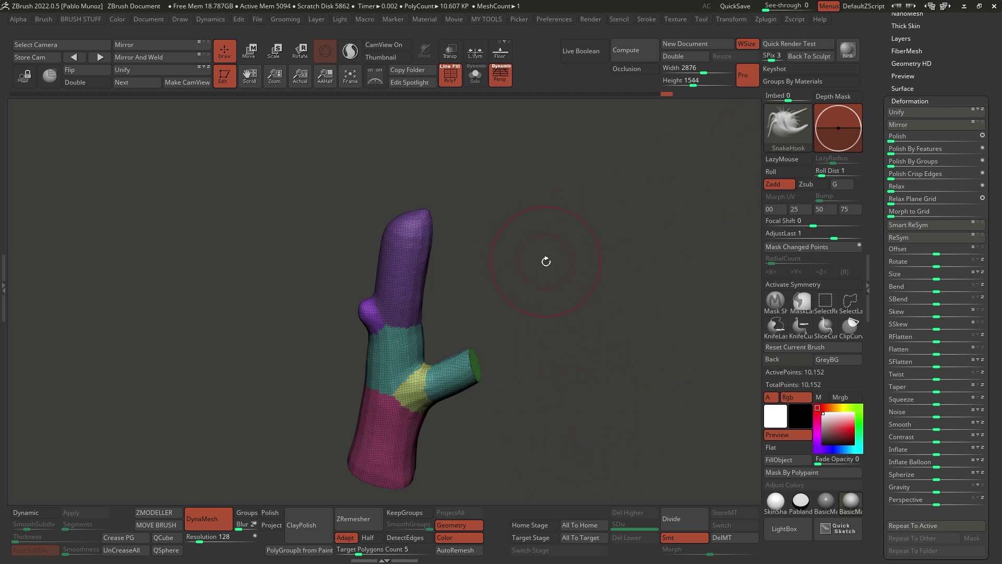
{"action": "left_click", "coordinate": [351, 53]}
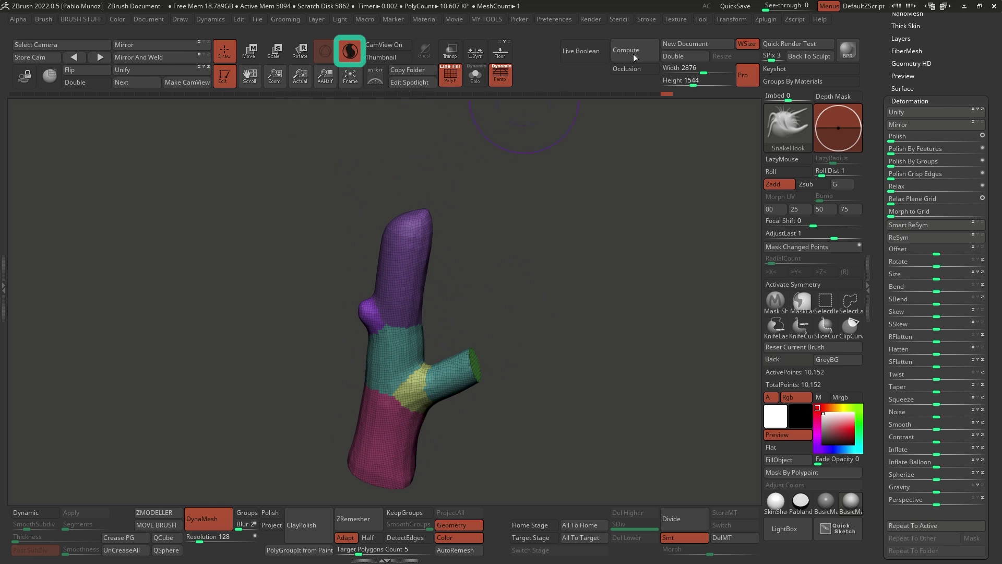
{"action": "left_click", "coordinate": [648, 19]}
{"action": "left_click", "coordinate": [688, 178]}
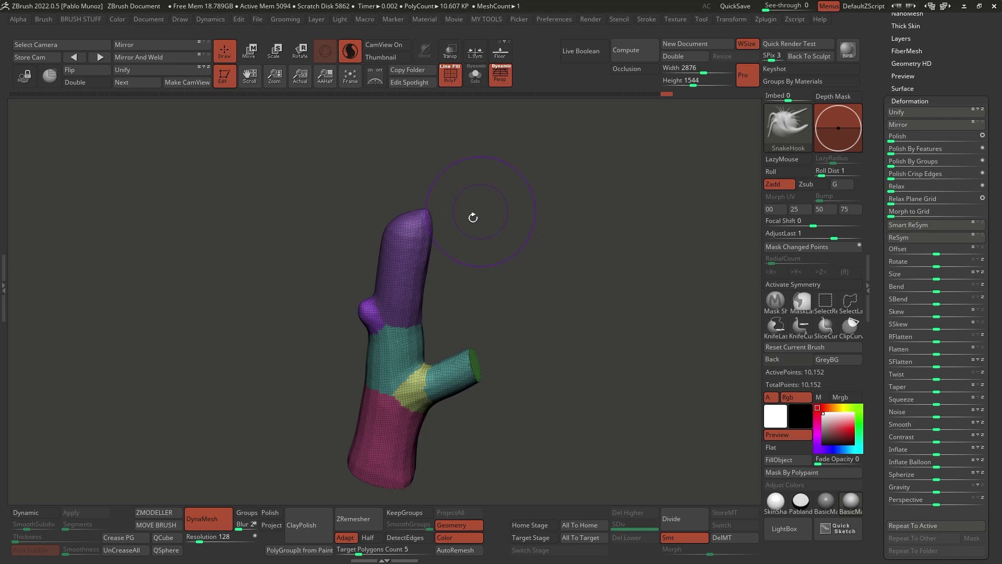
{"action": "mouse_move", "coordinate": [424, 219]}
{"action": "left_mouse_down"}
{"action": "mouse_move", "coordinate": [543, 168]}
{"action": "mouse_move", "coordinate": [659, 167]}
{"action": "left_mouse_up"}
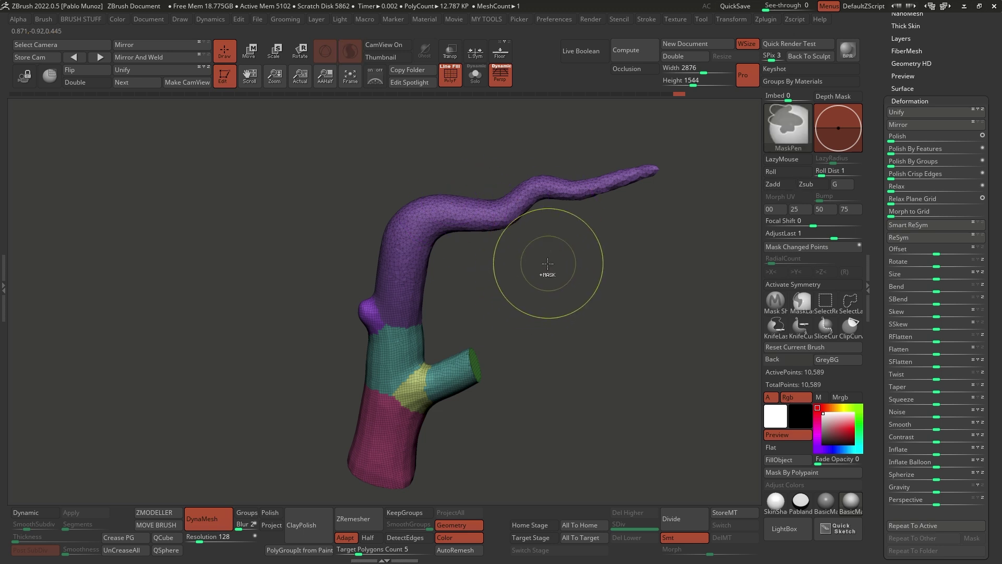
Undo the SnakeHook pull that stretched the trunk's top into a long branch.
{"action": "key", "text": "ctrl+z"}
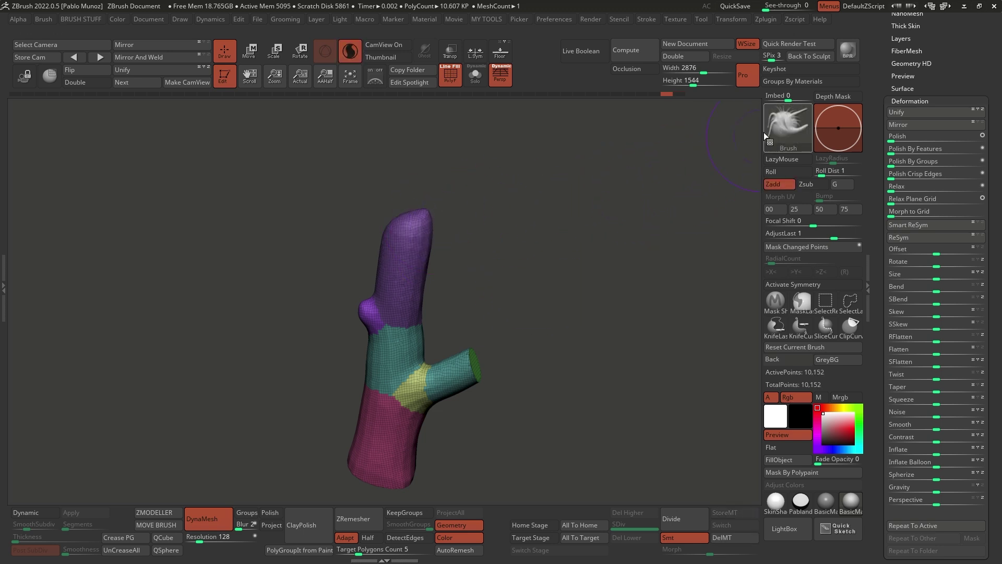
Dock the Alpha palette in the side tray and load Alpha 07 for the SnakeHook brush.
{"action": "left_click", "coordinate": [3, 286]}
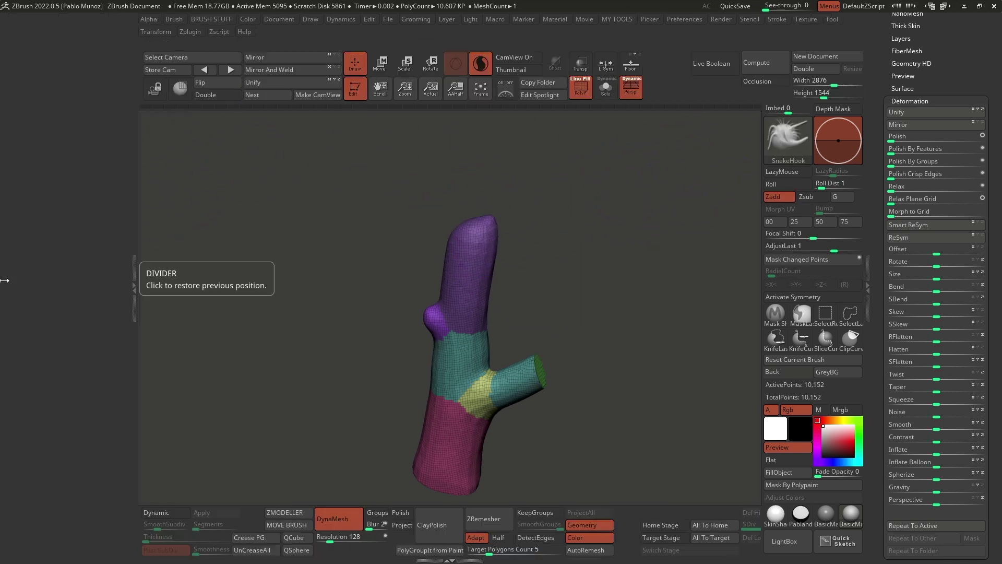
{"action": "left_click", "coordinate": [149, 19]}
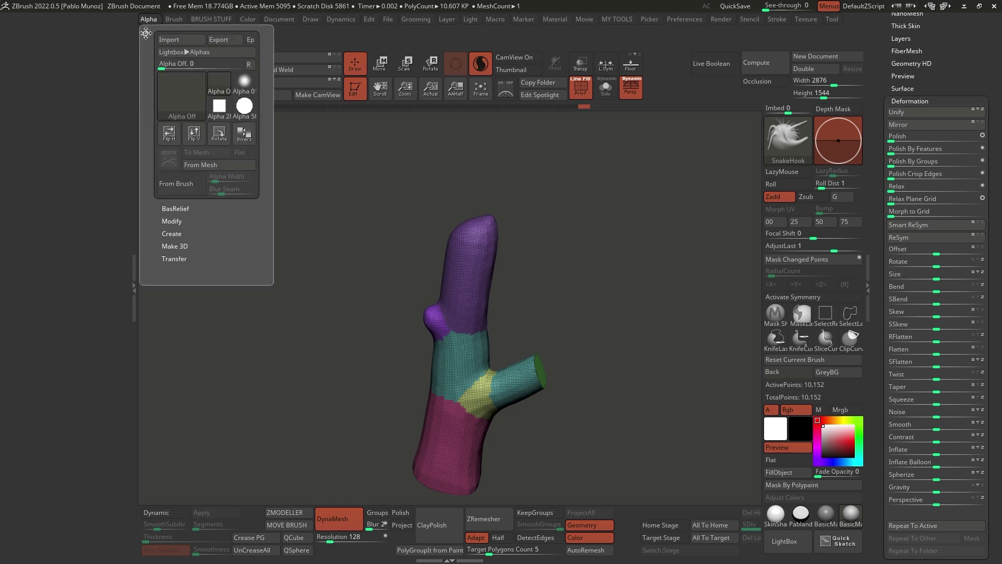
{"action": "left_click_drag", "start_coordinate": [145, 35], "coordinate": [57, 68]}
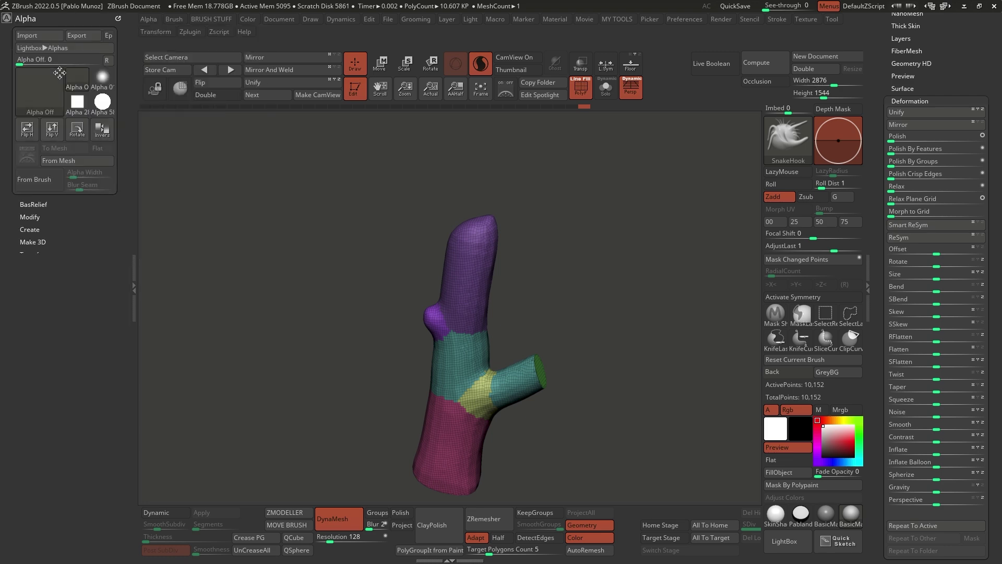
{"action": "left_click", "coordinate": [41, 91]}
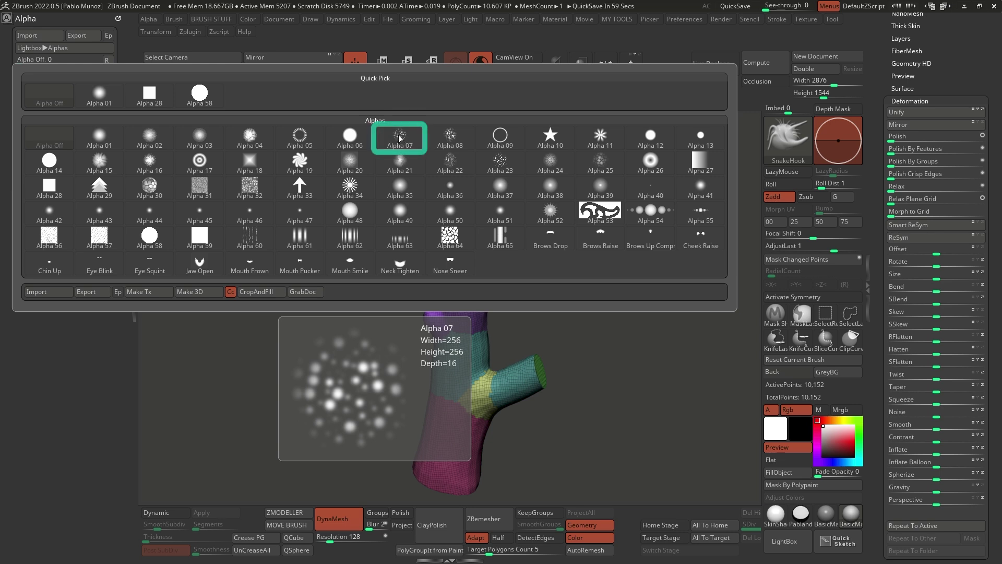
{"action": "left_click", "coordinate": [399, 137]}
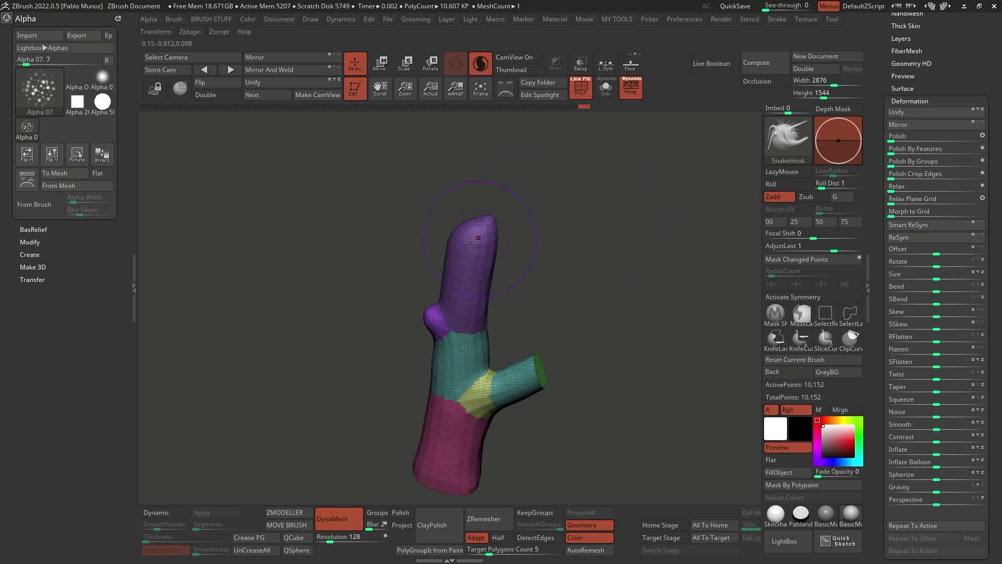
{"action": "left_click_drag", "start_coordinate": [480, 221], "coordinate": [523, 133]}
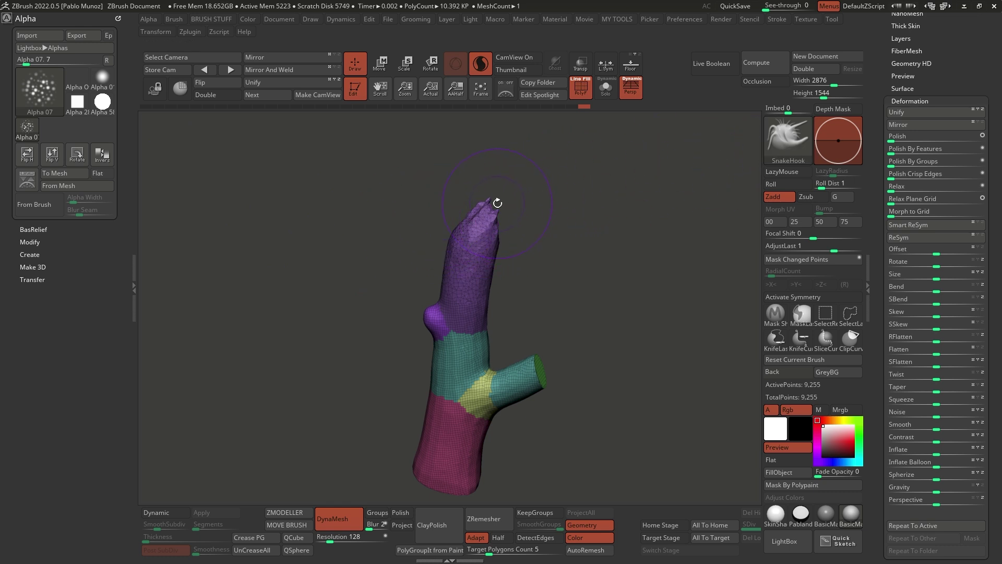
{"action": "right_click_drag", "start_coordinate": [506, 212], "coordinate": [489, 258], "text": "ctrl"}
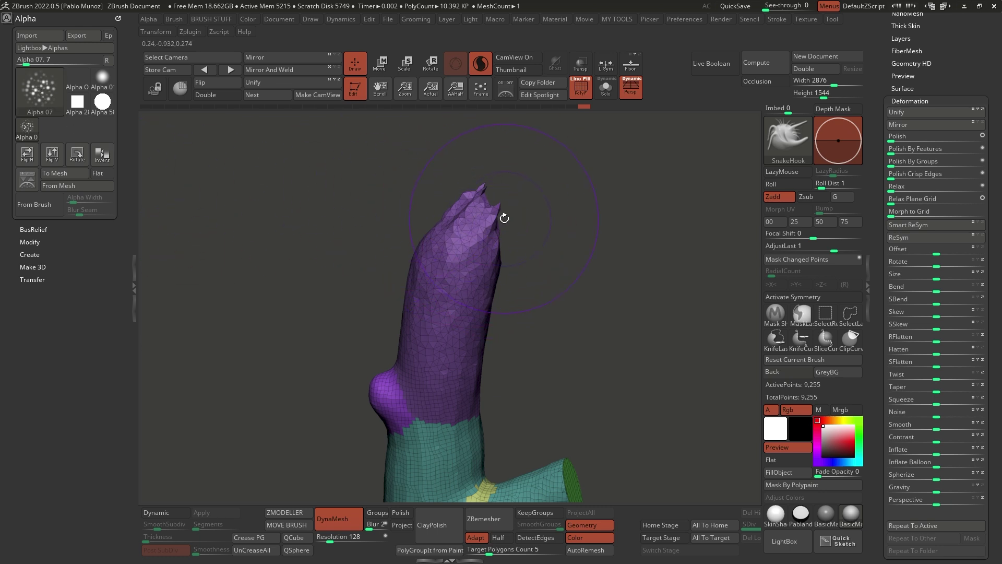
{"action": "key", "text": "ctrl+z"}
Adjust the SnakeHook draw size and pull jagged, splintered spikes upward all around the trunk's top using the speckled alpha.
{"action": "key", "text": "space"}
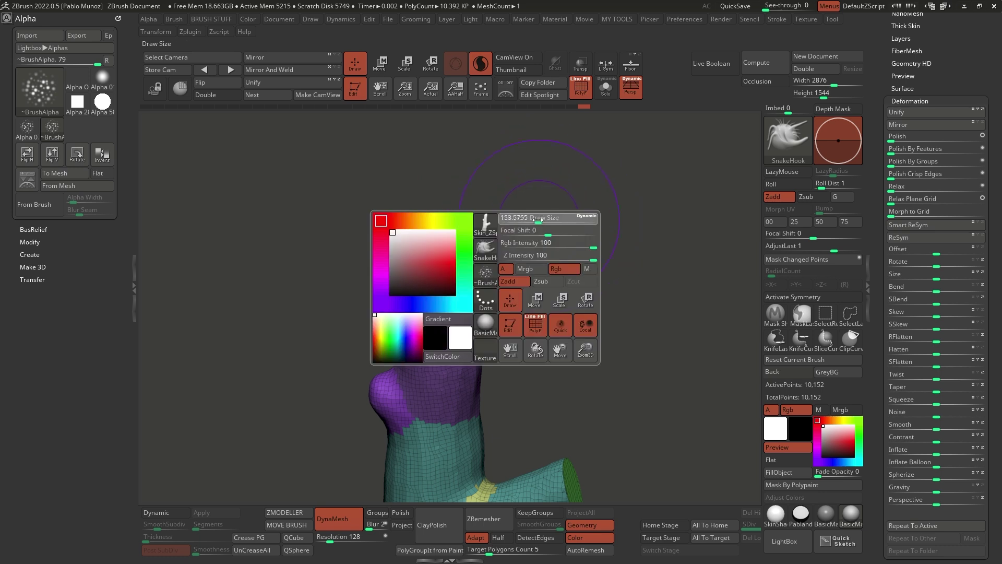
{"action": "mouse_move", "coordinate": [529, 214]}
{"action": "left_mouse_down", "text": "alt"}
{"action": "mouse_move", "coordinate": [529, 250]}
{"action": "mouse_move", "coordinate": [483, 219]}
{"action": "mouse_move", "coordinate": [501, 166]}
{"action": "left_mouse_up", "text": "alt"}
{"action": "mouse_move", "coordinate": [477, 261]}
{"action": "left_mouse_down"}
{"action": "mouse_move", "coordinate": [510, 173]}
{"action": "mouse_move", "coordinate": [492, 219]}
{"action": "mouse_move", "coordinate": [510, 134]}
{"action": "left_mouse_up"}
{"action": "mouse_move", "coordinate": [510, 229]}
{"action": "left_mouse_down"}
{"action": "mouse_move", "coordinate": [517, 267]}
{"action": "mouse_move", "coordinate": [496, 251]}
{"action": "mouse_move", "coordinate": [520, 190]}
{"action": "left_mouse_up"}
{"action": "left_click_drag", "start_coordinate": [486, 249], "coordinate": [514, 159]}
{"action": "mouse_move", "coordinate": [516, 225]}
{"action": "left_mouse_down"}
{"action": "mouse_move", "coordinate": [500, 246]}
{"action": "mouse_move", "coordinate": [490, 184]}
{"action": "left_mouse_up"}
{"action": "left_click_drag", "start_coordinate": [462, 248], "coordinate": [497, 189]}
{"action": "left_click_drag", "start_coordinate": [500, 224], "coordinate": [577, 261]}
{"action": "left_click_drag", "start_coordinate": [468, 282], "coordinate": [487, 158]}
{"action": "left_click_drag", "start_coordinate": [533, 247], "coordinate": [560, 244]}
{"action": "left_click_drag", "start_coordinate": [477, 300], "coordinate": [502, 214]}
{"action": "left_click_drag", "start_coordinate": [540, 235], "coordinate": [580, 254]}
{"action": "left_click_drag", "start_coordinate": [497, 308], "coordinate": [531, 199]}
{"action": "left_click_drag", "start_coordinate": [590, 227], "coordinate": [561, 245]}
{"action": "mouse_move", "coordinate": [531, 321]}
{"action": "left_mouse_down"}
{"action": "mouse_move", "coordinate": [577, 250]}
{"action": "mouse_move", "coordinate": [597, 246]}
{"action": "left_mouse_up"}
{"action": "left_click_drag", "start_coordinate": [640, 274], "coordinate": [585, 259]}
{"action": "mouse_move", "coordinate": [548, 291]}
{"action": "left_mouse_down"}
{"action": "mouse_move", "coordinate": [586, 207]}
{"action": "mouse_move", "coordinate": [586, 217]}
{"action": "left_mouse_up"}
{"action": "left_click_drag", "start_coordinate": [566, 267], "coordinate": [588, 199]}
{"action": "left_click_drag", "start_coordinate": [572, 241], "coordinate": [588, 181]}
{"action": "right_click", "coordinate": [628, 225]}
{"action": "left_click_drag", "start_coordinate": [625, 218], "coordinate": [622, 219]}
{"action": "left_click_drag", "start_coordinate": [563, 251], "coordinate": [590, 195]}
{"action": "mouse_move", "coordinate": [535, 282]}
{"action": "left_mouse_down"}
{"action": "mouse_move", "coordinate": [569, 209]}
{"action": "mouse_move", "coordinate": [606, 247]}
{"action": "left_mouse_up"}
{"action": "left_click_drag", "start_coordinate": [507, 305], "coordinate": [543, 198]}
{"action": "left_click_drag", "start_coordinate": [580, 255], "coordinate": [626, 272]}
{"action": "left_click_drag", "start_coordinate": [451, 272], "coordinate": [490, 163]}
{"action": "left_click_drag", "start_coordinate": [601, 256], "coordinate": [548, 251]}
{"action": "left_click_drag", "start_coordinate": [400, 277], "coordinate": [427, 144]}
{"action": "left_click_drag", "start_coordinate": [384, 254], "coordinate": [418, 130]}
{"action": "left_click_drag", "start_coordinate": [386, 233], "coordinate": [413, 152]}
{"action": "left_click_drag", "start_coordinate": [569, 250], "coordinate": [543, 272]}
{"action": "mouse_move", "coordinate": [418, 251]}
{"action": "left_mouse_down"}
{"action": "mouse_move", "coordinate": [425, 164]}
{"action": "mouse_move", "coordinate": [413, 210]}
{"action": "left_mouse_up"}
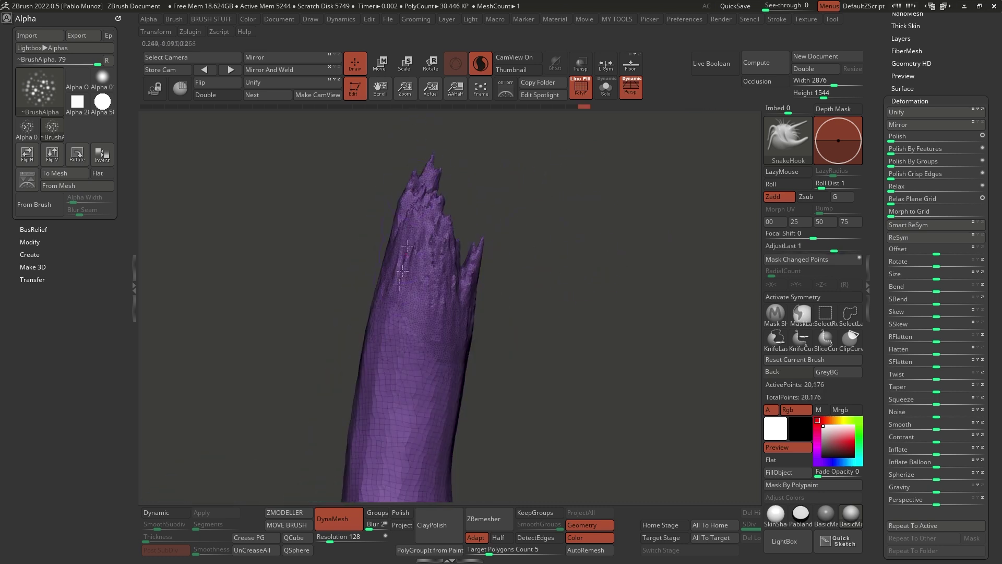
{"action": "mouse_move", "coordinate": [620, 236]}
{"action": "left_mouse_down"}
{"action": "mouse_move", "coordinate": [581, 235]}
{"action": "mouse_move", "coordinate": [509, 266]}
{"action": "mouse_move", "coordinate": [615, 240]}
{"action": "mouse_move", "coordinate": [662, 264]}
{"action": "mouse_move", "coordinate": [579, 204]}
{"action": "mouse_move", "coordinate": [550, 230]}
{"action": "mouse_move", "coordinate": [604, 255]}
{"action": "mouse_move", "coordinate": [564, 257]}
{"action": "mouse_move", "coordinate": [590, 282]}
{"action": "mouse_move", "coordinate": [606, 282]}
{"action": "mouse_move", "coordinate": [579, 300]}
{"action": "left_mouse_up"}
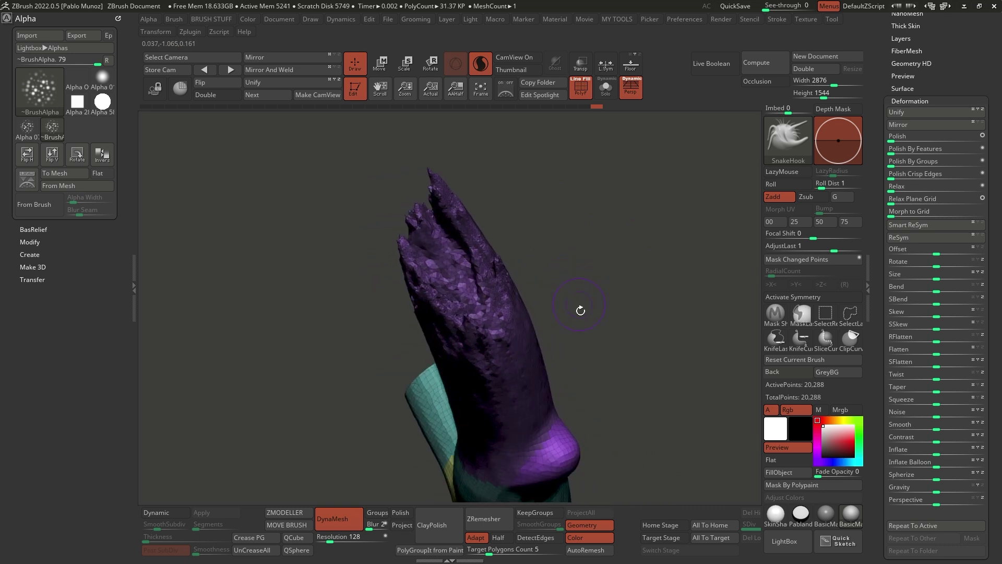
{"action": "left_click_drag", "start_coordinate": [571, 254], "coordinate": [588, 192]}
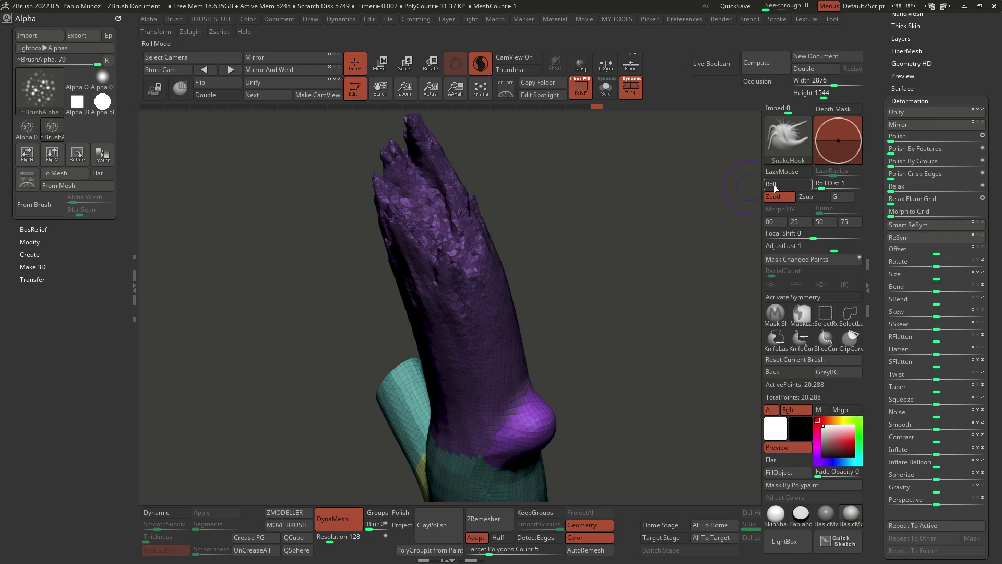
Turn the brush alpha off and use SnakeHook to hollow the inside of the broken top between the splinters.
{"action": "left_click", "coordinate": [40, 93]}
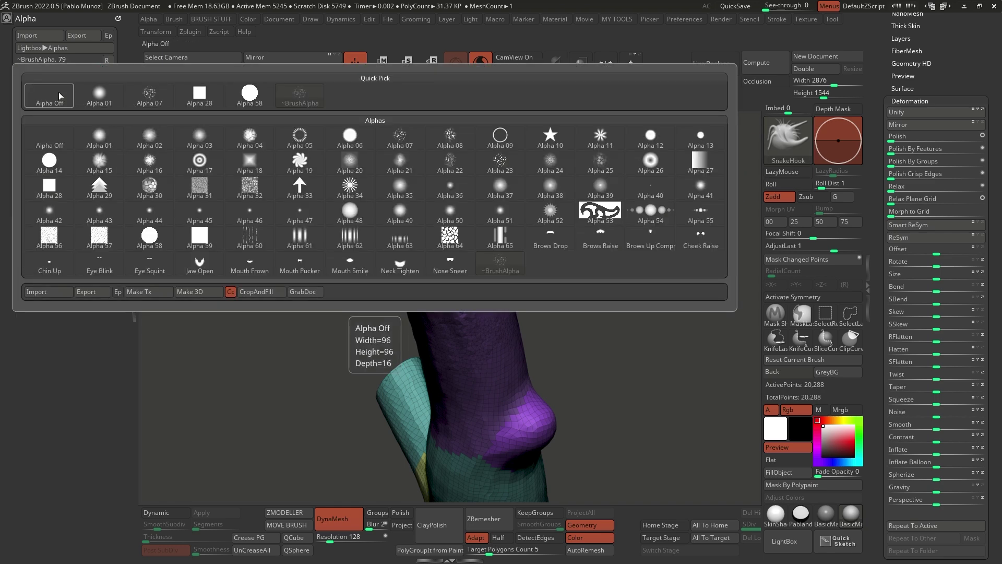
{"action": "left_click", "coordinate": [54, 99]}
{"action": "left_click_drag", "start_coordinate": [540, 212], "coordinate": [501, 276]}
{"action": "right_click", "coordinate": [501, 276]}
{"action": "left_click_drag", "start_coordinate": [720, 450], "coordinate": [622, 418]}
{"action": "left_click_drag", "start_coordinate": [469, 255], "coordinate": [460, 234]}
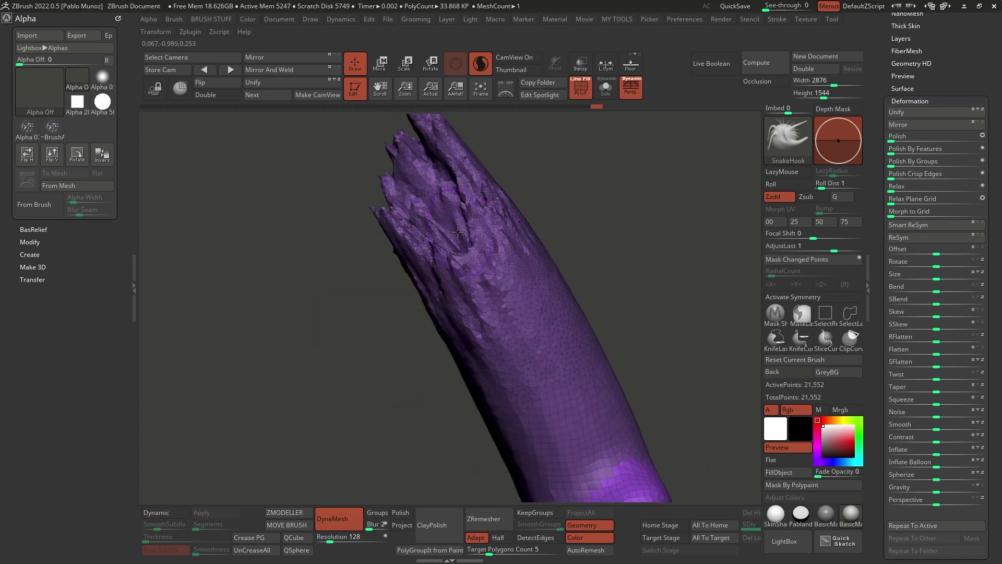
{"action": "right_click_drag", "start_coordinate": [465, 243], "coordinate": [496, 250]}
{"action": "left_click_drag", "start_coordinate": [475, 251], "coordinate": [465, 224]}
{"action": "mouse_move", "coordinate": [486, 240]}
{"action": "right_mouse_down"}
{"action": "mouse_move", "coordinate": [463, 220]}
{"action": "mouse_move", "coordinate": [483, 282]}
{"action": "right_mouse_up"}
{"action": "mouse_move", "coordinate": [483, 282]}
{"action": "left_mouse_down"}
{"action": "mouse_move", "coordinate": [488, 268]}
{"action": "mouse_move", "coordinate": [479, 261]}
{"action": "mouse_move", "coordinate": [459, 267]}
{"action": "mouse_move", "coordinate": [514, 236]}
{"action": "mouse_move", "coordinate": [500, 235]}
{"action": "left_mouse_up"}
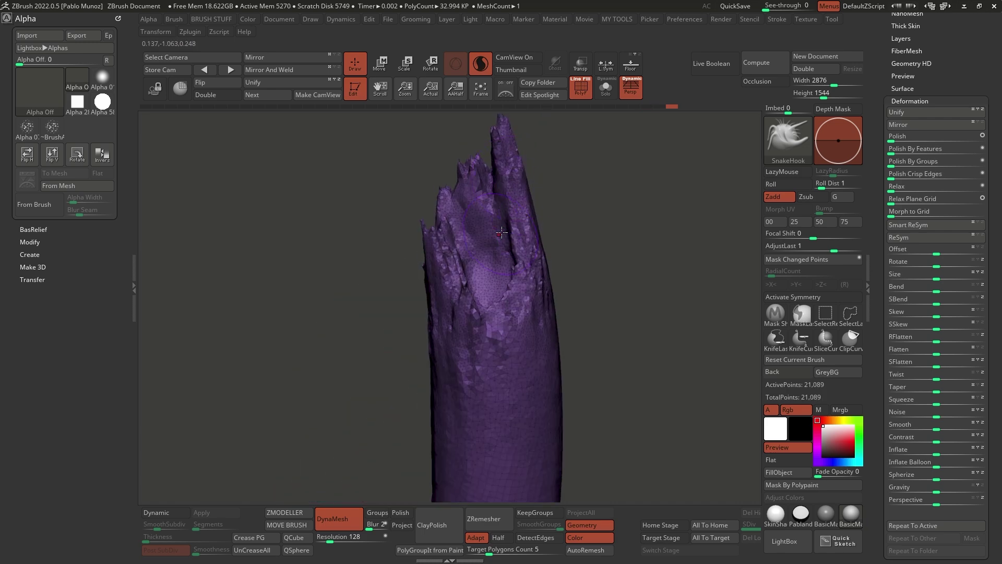
{"action": "right_click_drag", "start_coordinate": [506, 277], "coordinate": [528, 216], "text": "alt"}
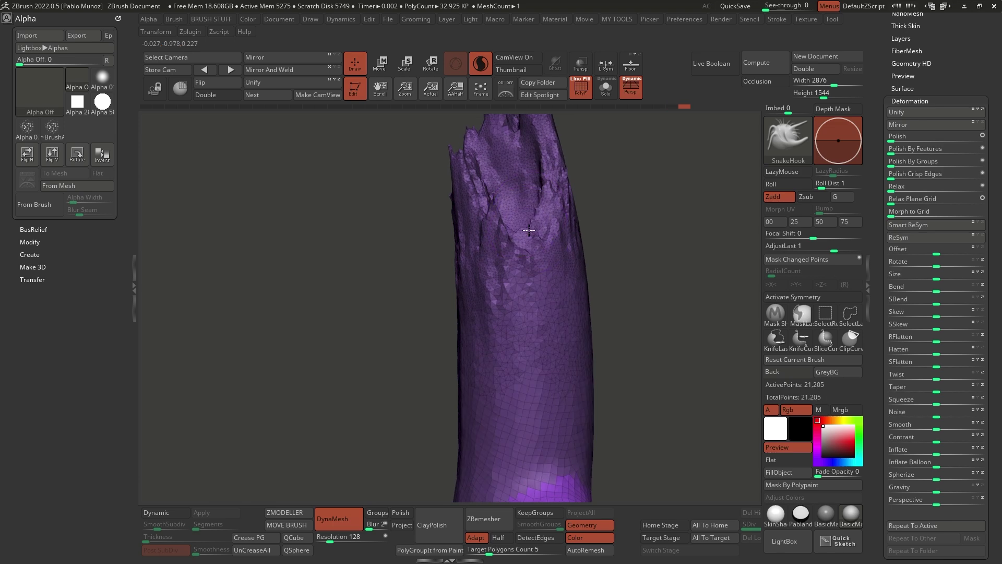
{"action": "left_click_drag", "start_coordinate": [528, 228], "coordinate": [514, 256]}
{"action": "right_click", "coordinate": [491, 289]}
{"action": "mouse_move", "coordinate": [492, 289]}
{"action": "right_mouse_down"}
{"action": "mouse_move", "coordinate": [512, 282]}
{"action": "mouse_move", "coordinate": [633, 290]}
{"action": "mouse_move", "coordinate": [597, 302]}
{"action": "mouse_move", "coordinate": [637, 296]}
{"action": "right_mouse_up"}
{"action": "mouse_move", "coordinate": [638, 296]}
{"action": "left_mouse_down"}
{"action": "mouse_move", "coordinate": [582, 303]}
{"action": "mouse_move", "coordinate": [592, 305]}
{"action": "mouse_move", "coordinate": [582, 313]}
{"action": "mouse_move", "coordinate": [583, 203]}
{"action": "mouse_move", "coordinate": [560, 260]}
{"action": "mouse_move", "coordinate": [628, 299]}
{"action": "left_mouse_up"}
Hide the polyframe and smooth the side branch, the trunk's base rim and the knot with Sculptris Pro still on.
{"action": "key", "text": "shift+f"}
{"action": "mouse_move", "coordinate": [564, 235]}
{"action": "right_mouse_down"}
{"action": "mouse_move", "coordinate": [499, 289]}
{"action": "mouse_move", "coordinate": [517, 354]}
{"action": "right_mouse_up"}
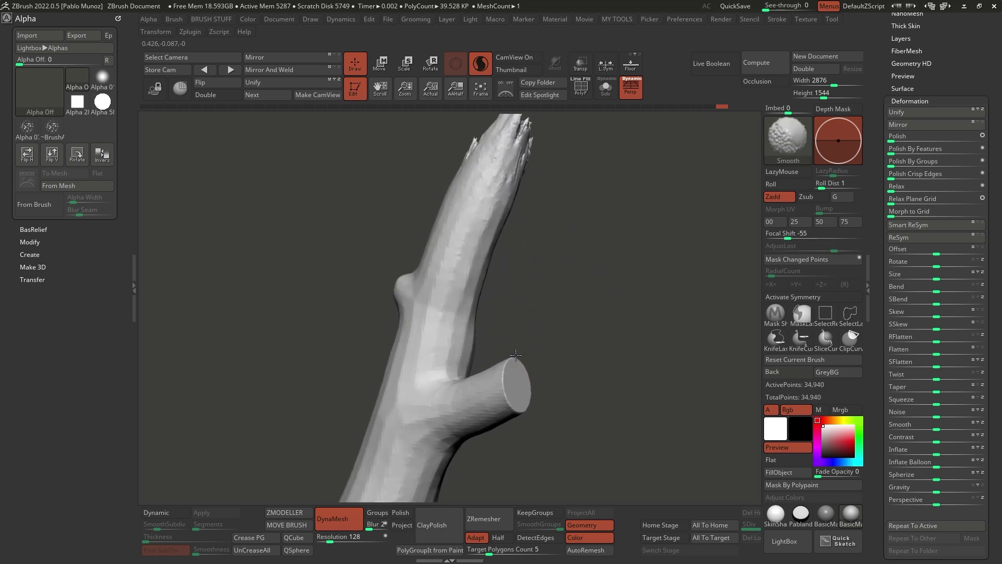
{"action": "left_click_drag", "start_coordinate": [541, 387], "coordinate": [559, 375], "text": "ctrl"}
{"action": "right_click_drag", "start_coordinate": [559, 376], "coordinate": [581, 308]}
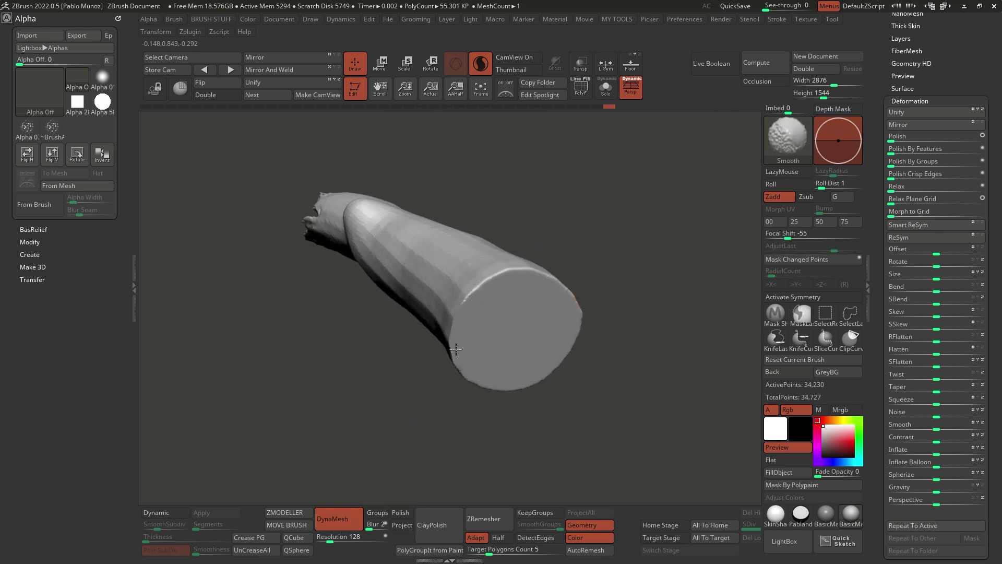
{"action": "right_click_drag", "start_coordinate": [572, 343], "coordinate": [534, 330]}
{"action": "key", "text": "shift"}
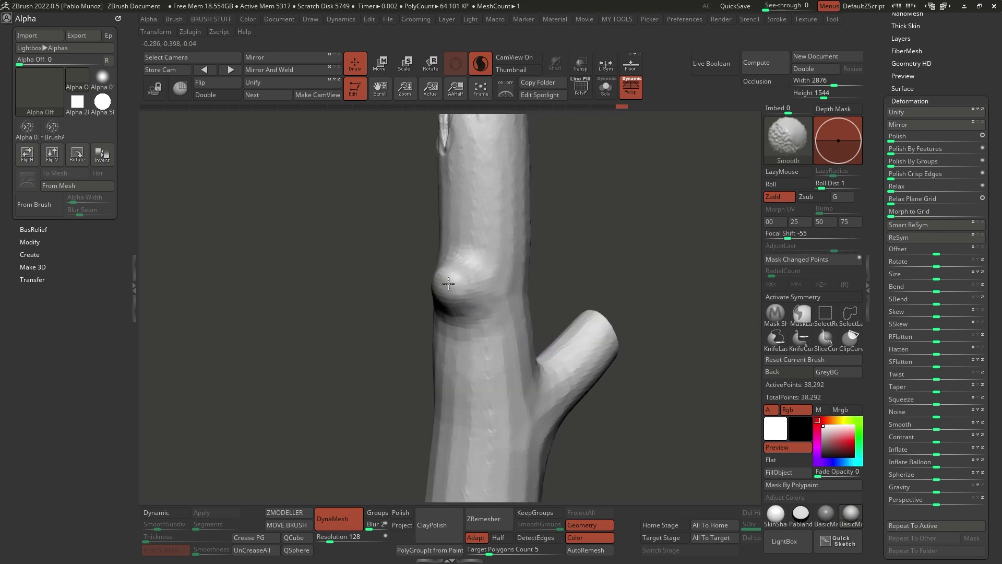
{"action": "mouse_move", "coordinate": [485, 257]}
{"action": "right_mouse_down"}
{"action": "mouse_move", "coordinate": [537, 260]}
{"action": "mouse_move", "coordinate": [534, 275]}
{"action": "mouse_move", "coordinate": [496, 284]}
{"action": "mouse_move", "coordinate": [563, 284]}
{"action": "right_mouse_up"}
{"action": "key", "text": "shift"}
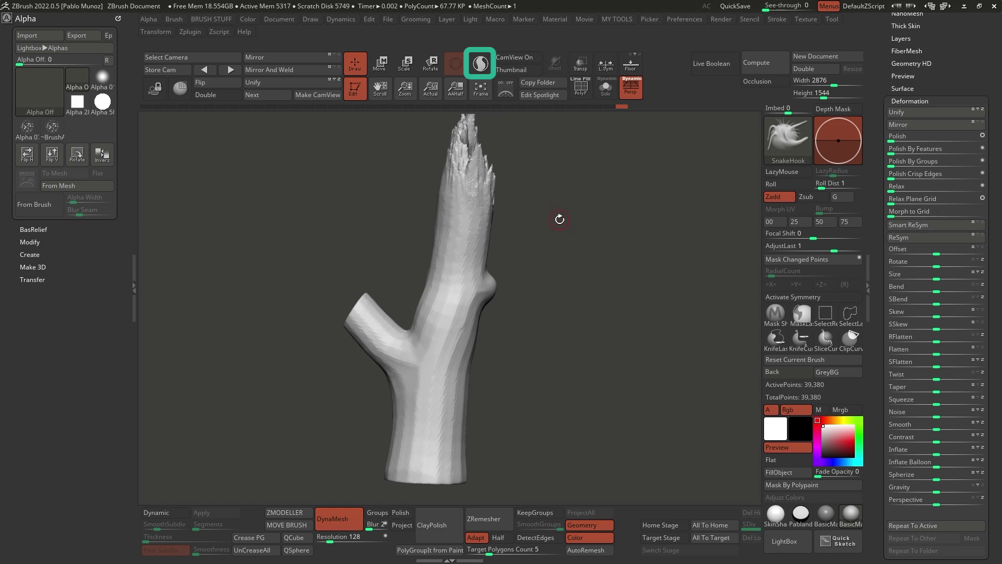
Disable Sculptris Pro, switch brushes and smooth away the faceting along the trunk and side branch.
{"action": "key", "text": "b"}
{"action": "key", "text": "s"}
{"action": "key", "text": "m"}
{"action": "key", "text": "space"}
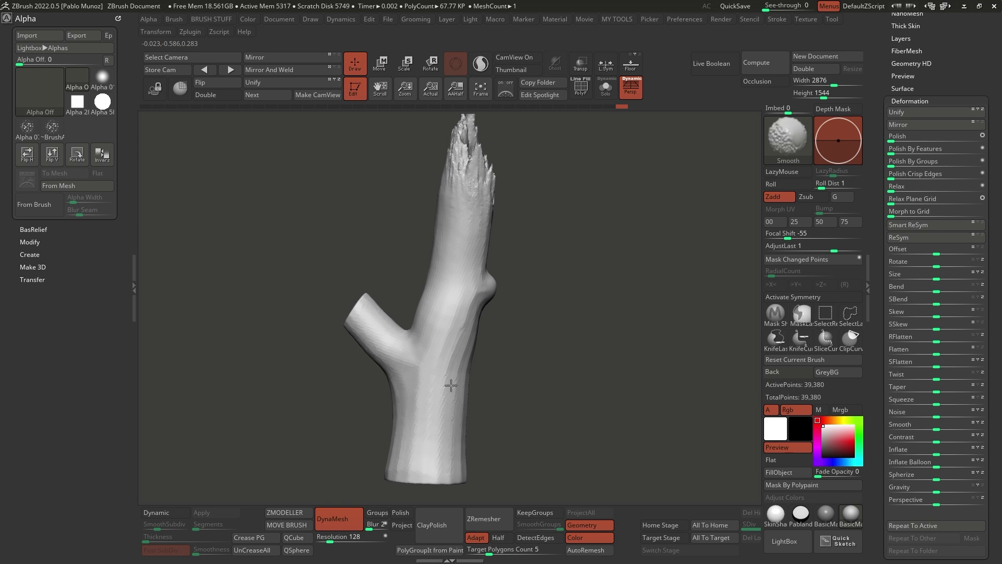
{"action": "mouse_move", "coordinate": [436, 396]}
{"action": "right_mouse_down"}
{"action": "mouse_move", "coordinate": [426, 413]}
{"action": "mouse_move", "coordinate": [548, 364]}
{"action": "mouse_move", "coordinate": [601, 328]}
{"action": "right_mouse_up"}
{"action": "mouse_move", "coordinate": [564, 261]}
{"action": "right_mouse_down", "text": "alt"}
{"action": "mouse_move", "coordinate": [573, 308]}
{"action": "mouse_move", "coordinate": [590, 317]}
{"action": "right_mouse_up", "text": "alt"}
{"action": "right_click_drag", "start_coordinate": [445, 284], "coordinate": [553, 285]}
{"action": "right_click_drag", "start_coordinate": [407, 261], "coordinate": [511, 251]}
{"action": "left_click_drag", "start_coordinate": [447, 265], "coordinate": [445, 308], "text": "shift"}
{"action": "mouse_move", "coordinate": [446, 309]}
{"action": "right_mouse_down"}
{"action": "mouse_move", "coordinate": [523, 340]}
{"action": "mouse_move", "coordinate": [523, 374]}
{"action": "mouse_move", "coordinate": [534, 350]}
{"action": "mouse_move", "coordinate": [646, 358]}
{"action": "mouse_move", "coordinate": [600, 342]}
{"action": "mouse_move", "coordinate": [631, 349]}
{"action": "mouse_move", "coordinate": [584, 352]}
{"action": "mouse_move", "coordinate": [623, 351]}
{"action": "mouse_move", "coordinate": [647, 336]}
{"action": "mouse_move", "coordinate": [575, 358]}
{"action": "mouse_move", "coordinate": [599, 359]}
{"action": "right_mouse_up"}
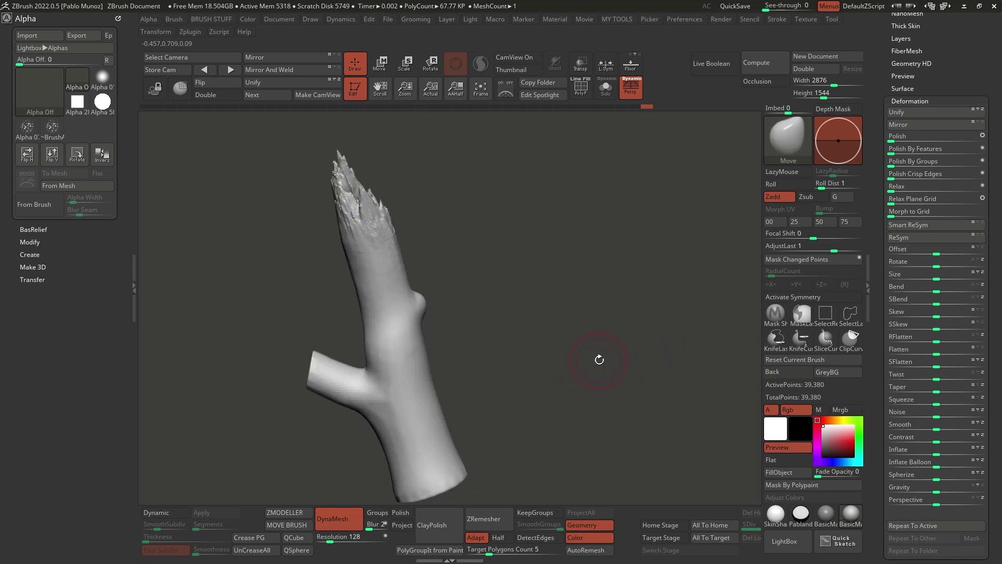
{"action": "key", "text": "shift+f"}
{"action": "right_click_drag", "start_coordinate": [524, 293], "coordinate": [461, 389]}
{"action": "key", "text": "shift+f"}
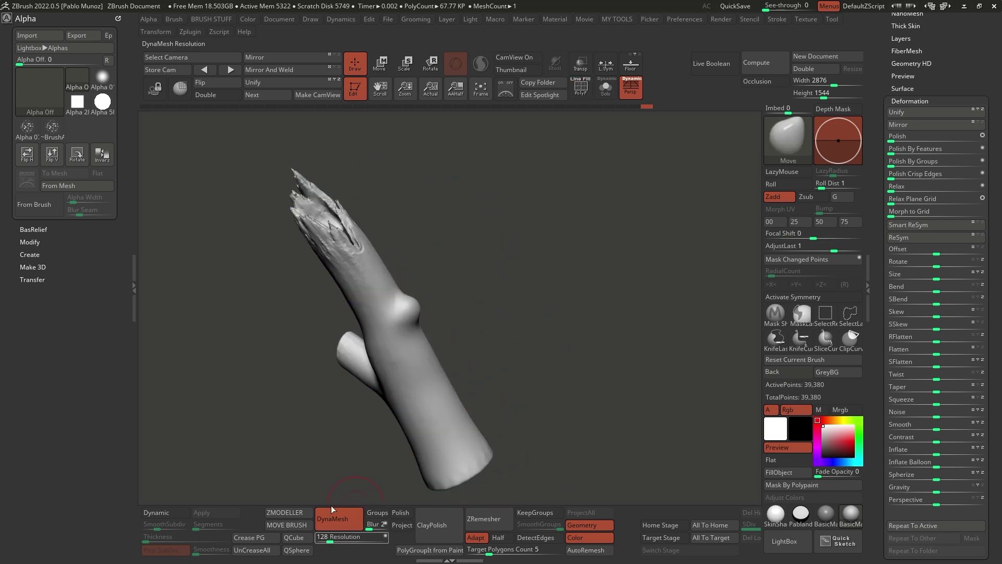
{"action": "right_click_drag", "start_coordinate": [565, 308], "coordinate": [593, 304], "text": "alt"}
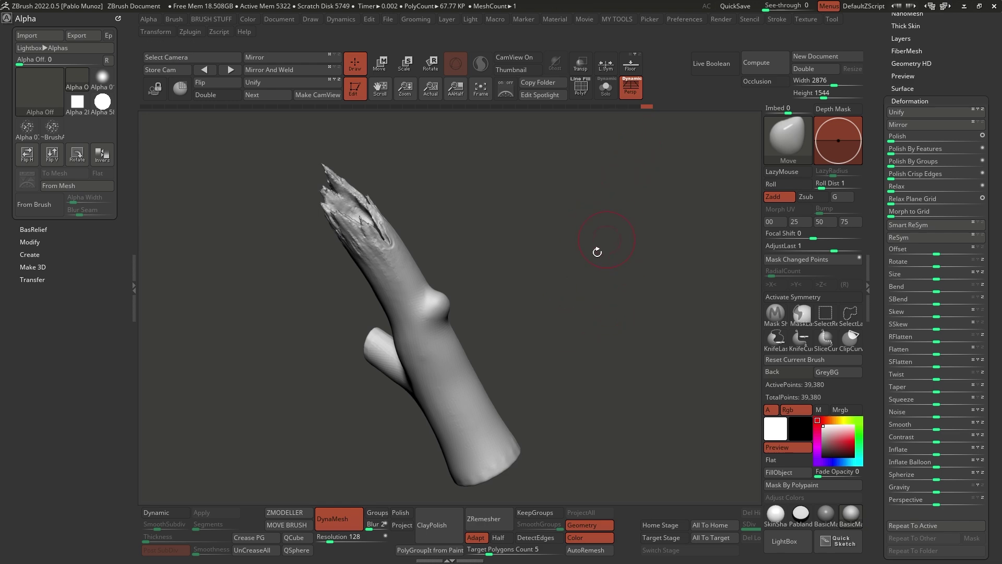
Duplicate the trunk subtool and rename the original as sketch.
{"action": "scroll", "coordinate": [877, 134], "scroll_direction": "up", "scroll_amount": 10}
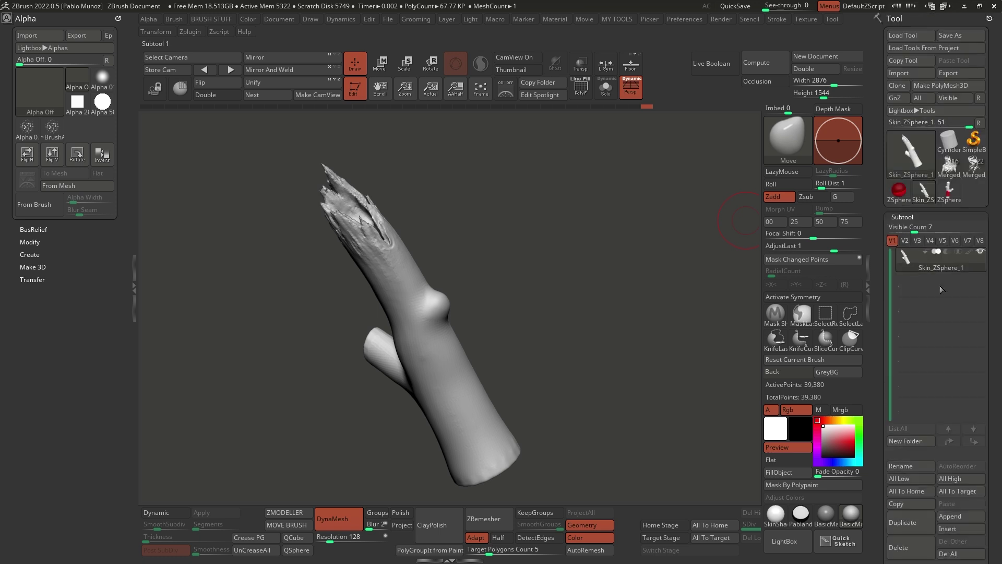
{"action": "left_click", "coordinate": [903, 522]}
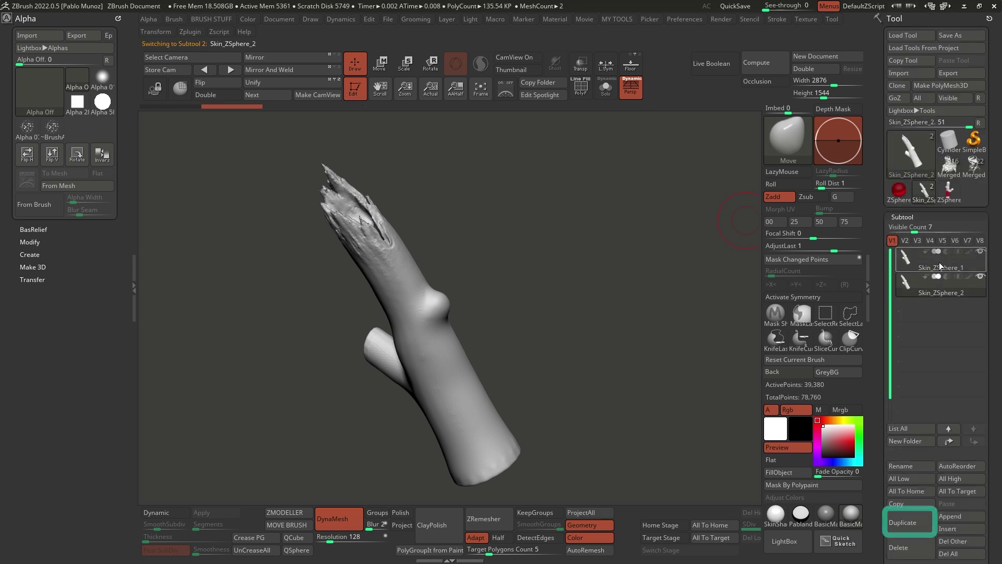
{"action": "left_click", "coordinate": [936, 268]}
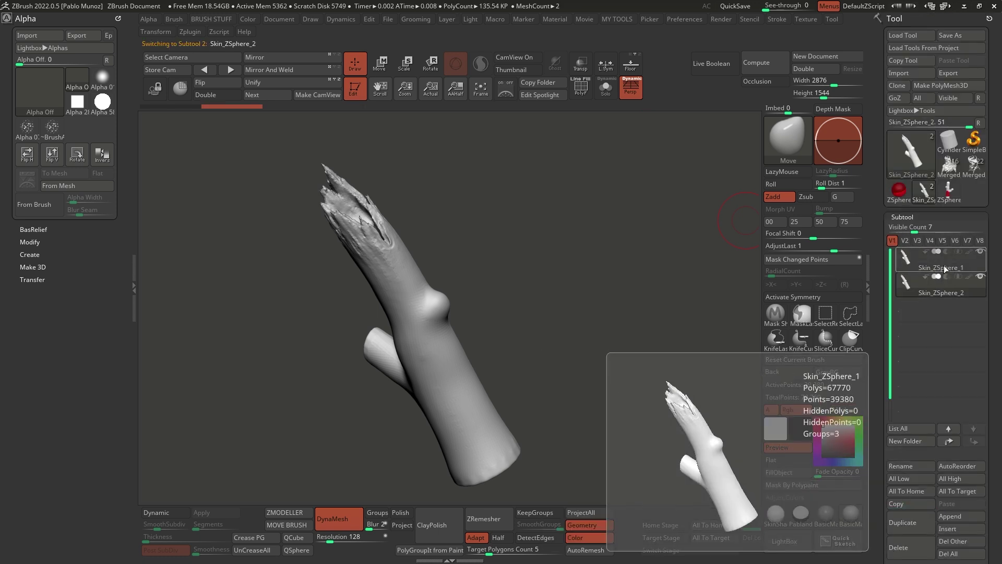
{"action": "left_click", "coordinate": [916, 464]}
{"action": "type", "text": "sketch"}
{"action": "key", "text": "Return"}
Rename the duplicated trunk subtool as subdiv.
{"action": "left_click", "coordinate": [941, 287]}
{"action": "left_click", "coordinate": [914, 465]}
{"action": "type", "text": "subdiv"}
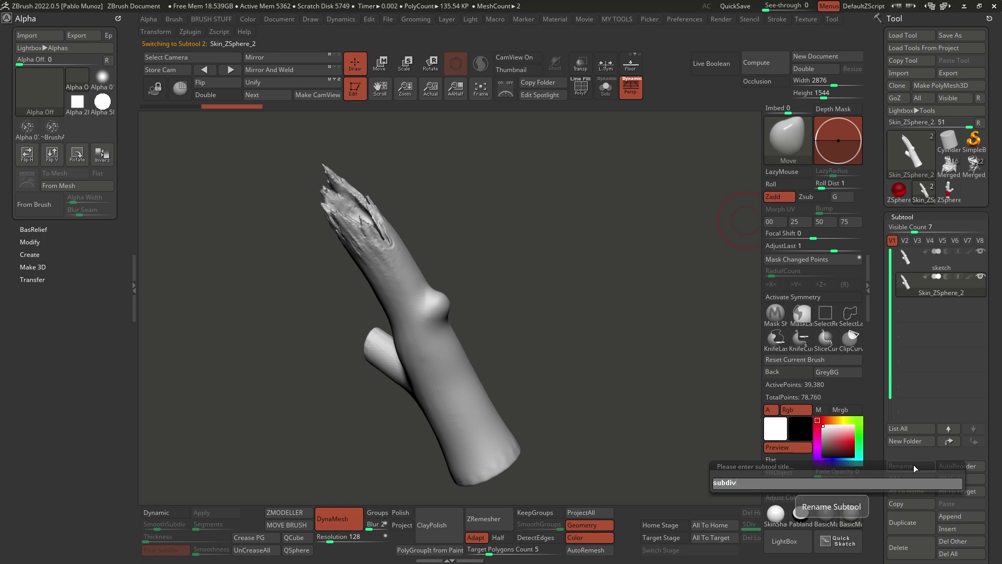
{"action": "key", "text": "Return"}
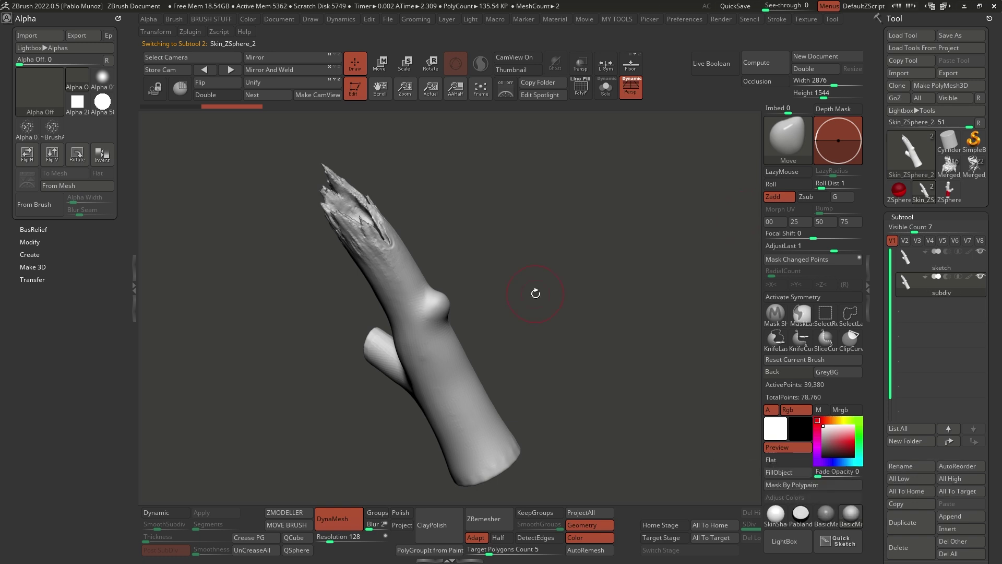
Isolate the subdiv subtool with Solo and collapse the tray holding the Alpha palette.
{"action": "left_click", "coordinate": [606, 87]}
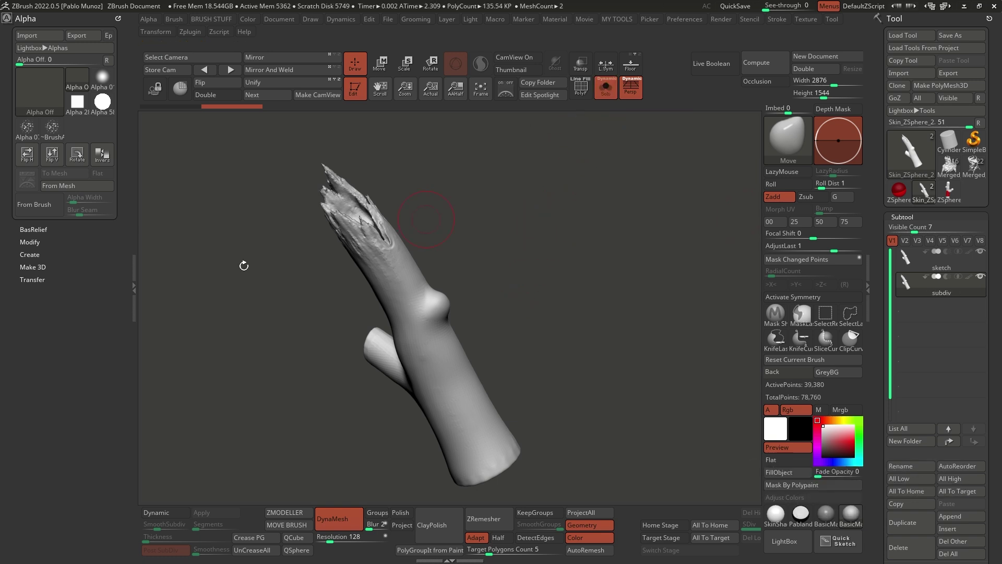
{"action": "left_click", "coordinate": [135, 279]}
{"action": "left_click_drag", "start_coordinate": [541, 322], "coordinate": [555, 368]}
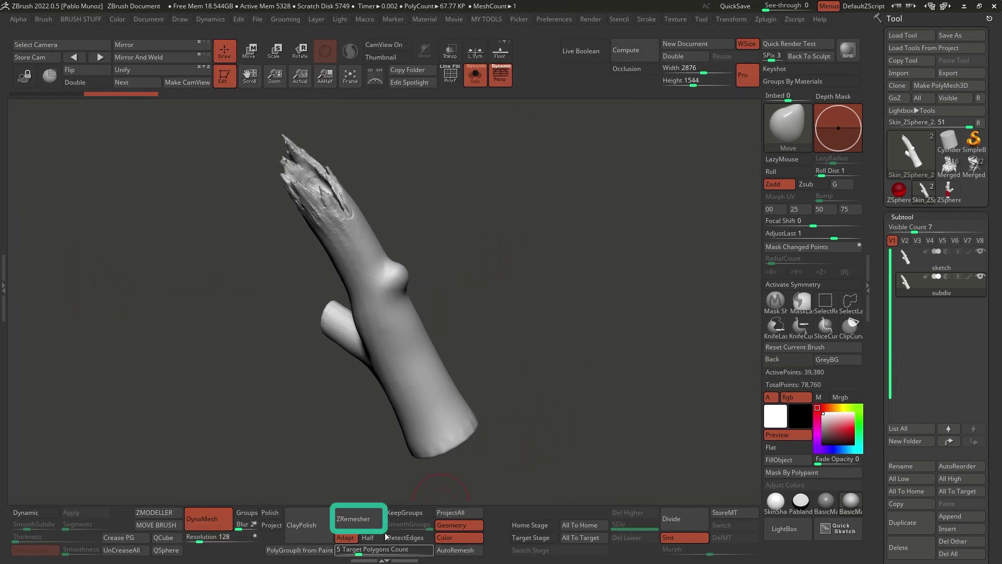
Open the ZRemesher settings in the tool's geometry options and set the target polygon count to 4.
{"action": "left_click_drag", "start_coordinate": [877, 371], "coordinate": [883, 222]}
{"action": "left_click", "coordinate": [901, 140]}
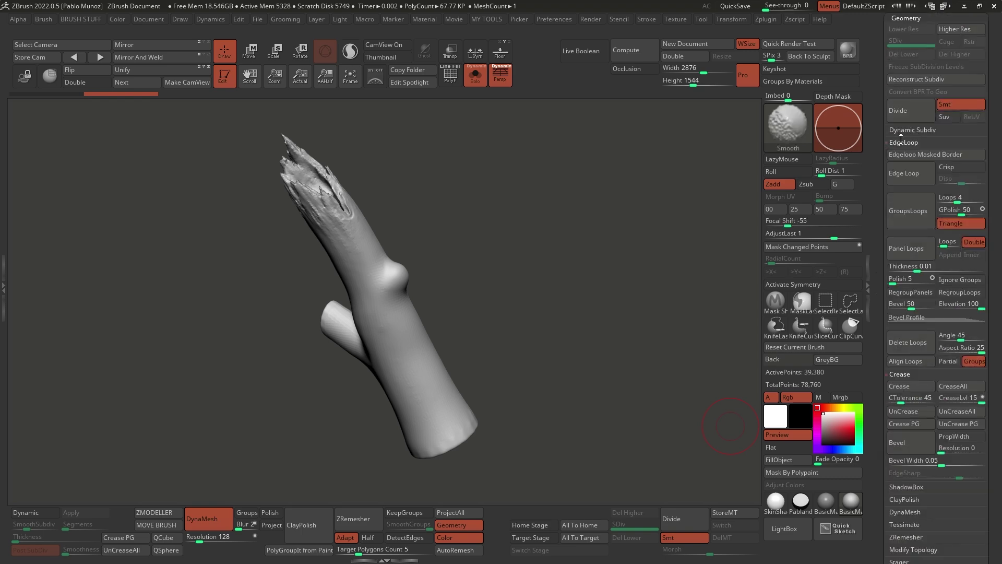
{"action": "left_click_drag", "start_coordinate": [881, 477], "coordinate": [881, 445]}
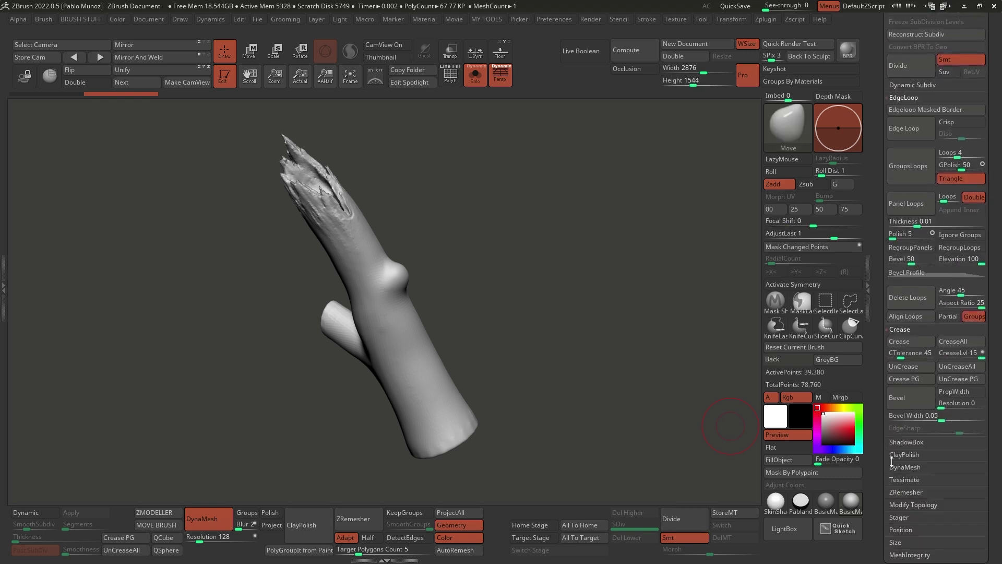
{"action": "left_click", "coordinate": [910, 493]}
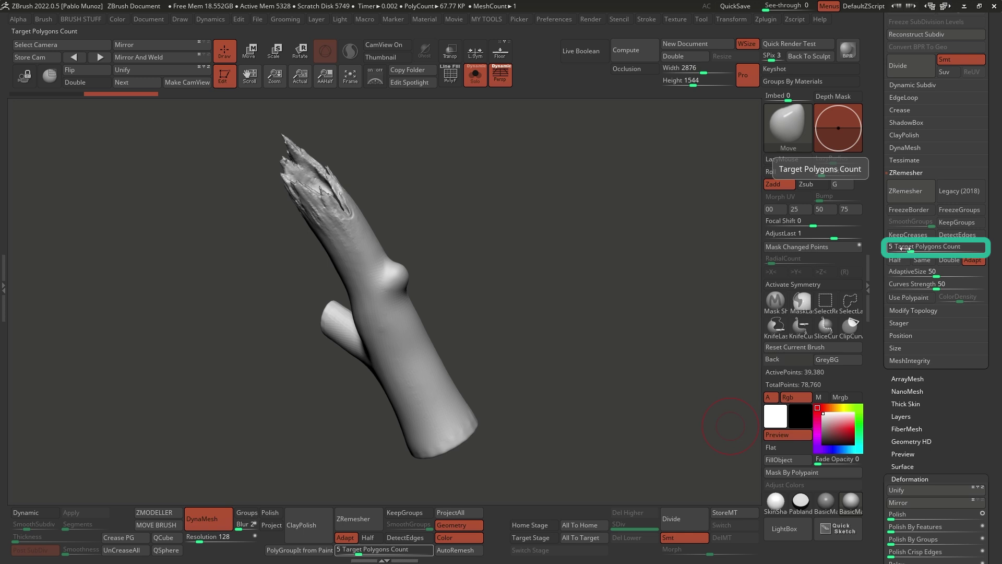
{"action": "left_click_drag", "start_coordinate": [572, 284], "coordinate": [609, 250]}
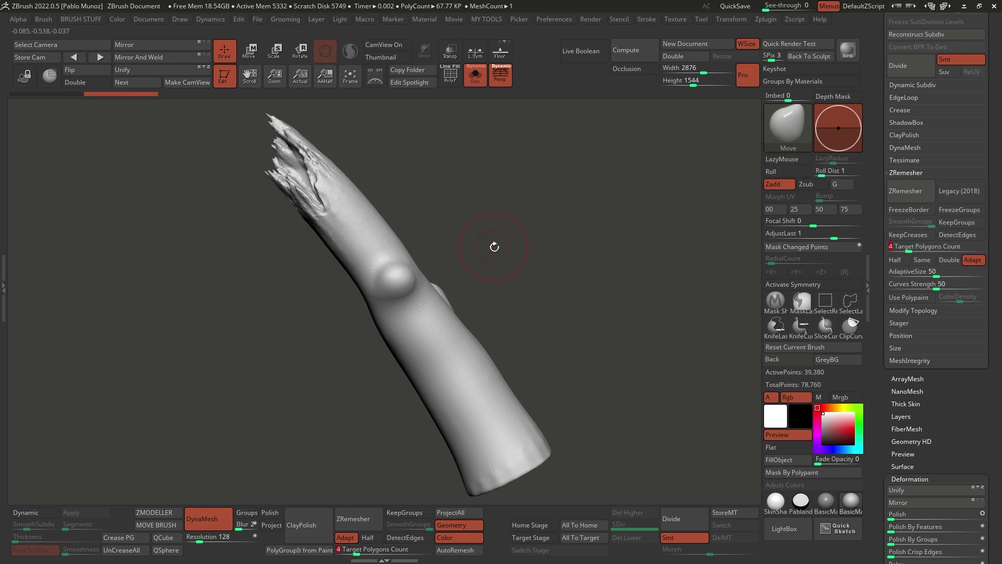
Turn on the polyframe display, assign the SkinShade material and ZRemesh the subdiv trunk.
{"action": "left_click_drag", "start_coordinate": [504, 224], "coordinate": [523, 166]}
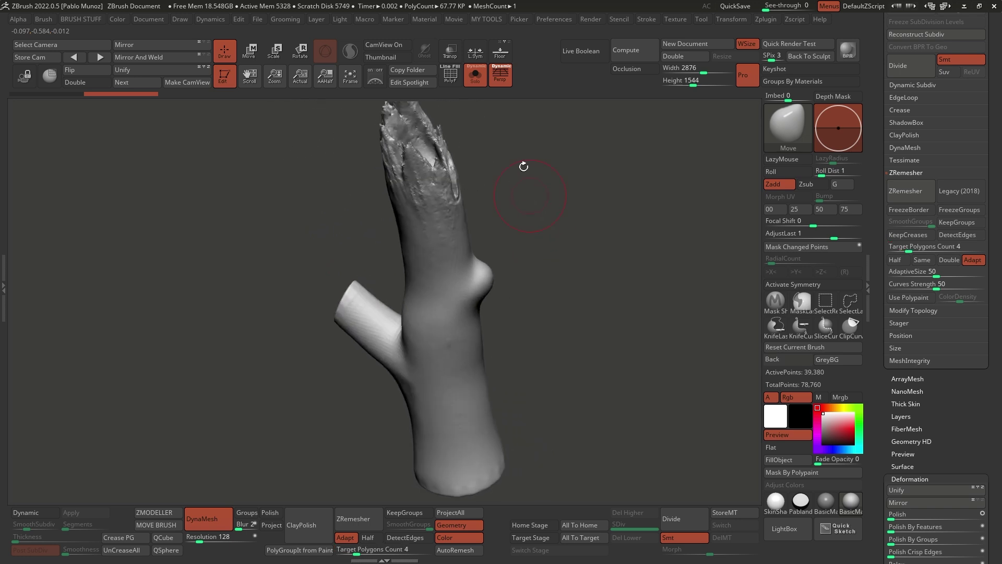
{"action": "left_click", "coordinate": [452, 79]}
{"action": "left_click", "coordinate": [778, 498]}
{"action": "left_click_drag", "start_coordinate": [590, 187], "coordinate": [646, 193]}
{"action": "left_click", "coordinate": [910, 190]}
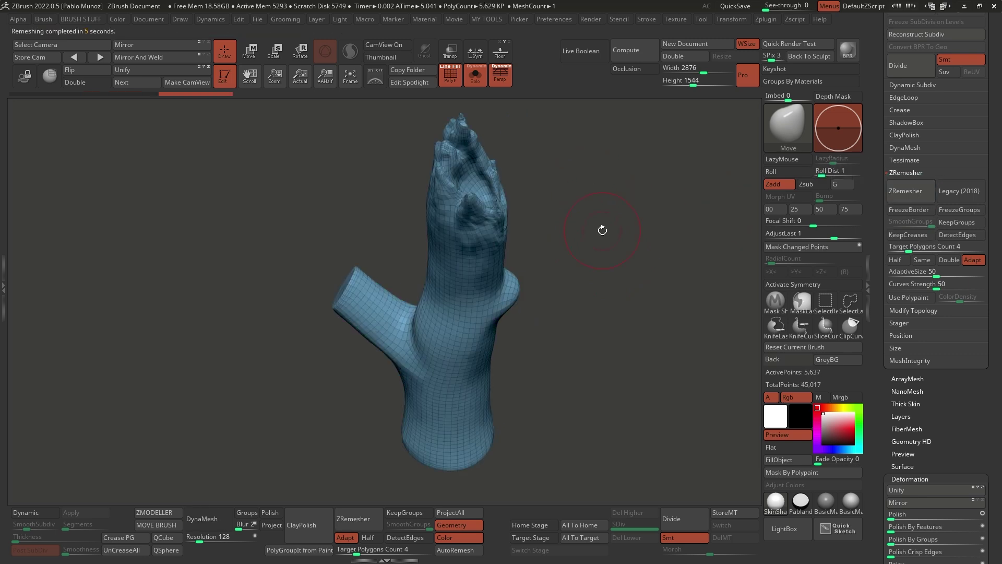
Hide the unwanted polygons inside the trunk's splintered top with a lasso selection.
{"action": "left_click_drag", "start_coordinate": [514, 174], "coordinate": [479, 266]}
{"action": "mouse_move", "coordinate": [479, 266]}
{"action": "right_mouse_down"}
{"action": "mouse_move", "coordinate": [412, 217]}
{"action": "mouse_move", "coordinate": [448, 250]}
{"action": "mouse_move", "coordinate": [490, 244]}
{"action": "right_mouse_up"}
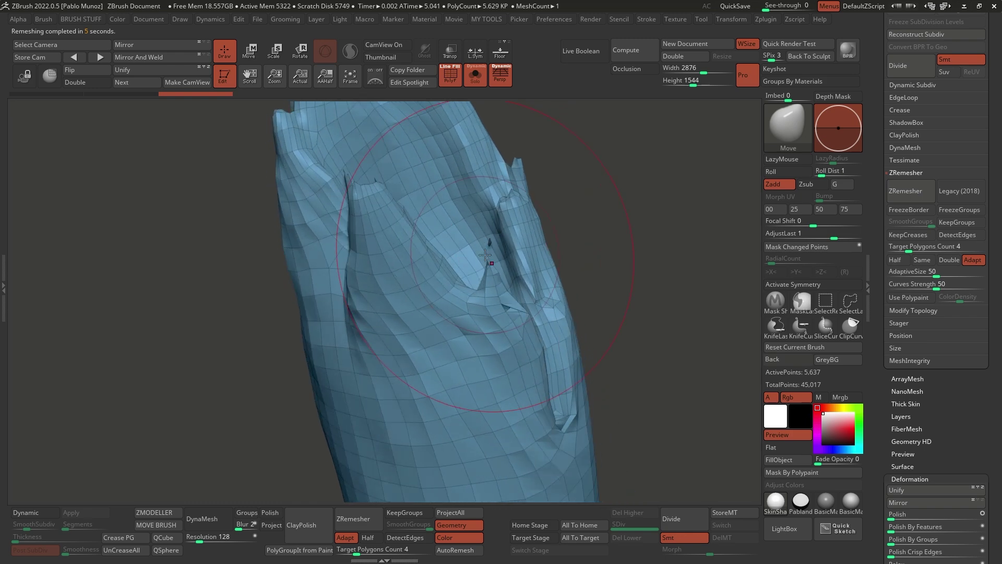
{"action": "key", "text": "space"}
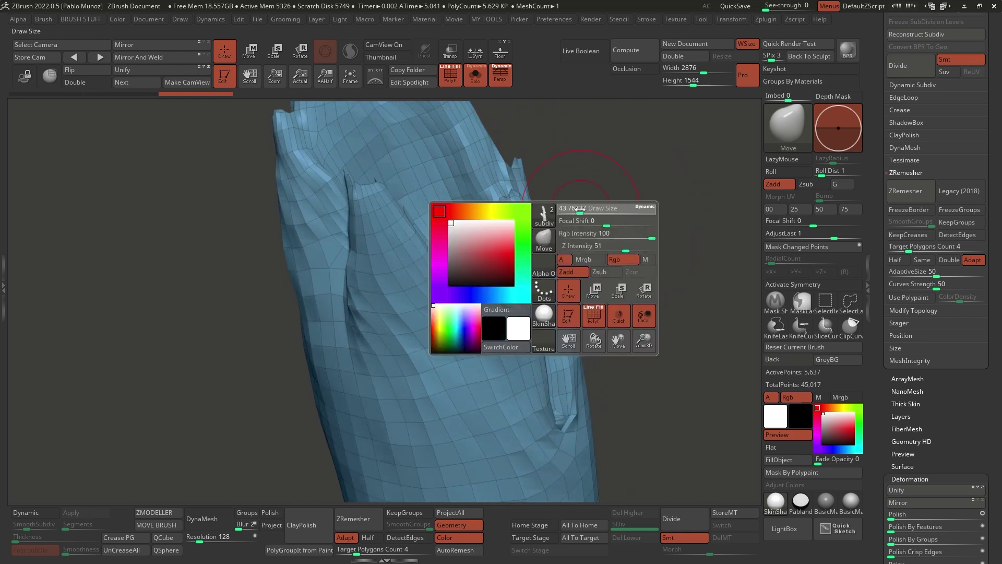
{"action": "left_click_drag", "start_coordinate": [572, 208], "coordinate": [587, 235]}
{"action": "left_click", "coordinate": [851, 303]}
{"action": "mouse_move", "coordinate": [606, 218]}
{"action": "left_mouse_down", "text": "ctrl+alt+shift"}
{"action": "mouse_move", "coordinate": [526, 259]}
{"action": "mouse_move", "coordinate": [557, 199]}
{"action": "mouse_move", "coordinate": [595, 180]}
{"action": "left_mouse_up", "text": "ctrl+alt+shift"}
{"action": "mouse_move", "coordinate": [579, 193]}
{"action": "left_mouse_down"}
{"action": "mouse_move", "coordinate": [566, 351]}
{"action": "mouse_move", "coordinate": [622, 261]}
{"action": "mouse_move", "coordinate": [581, 314]}
{"action": "mouse_move", "coordinate": [379, 298]}
{"action": "left_mouse_up"}
Delete the hidden polygons from the subdiv mesh and close its open holes.
{"action": "left_click", "coordinate": [921, 310]}
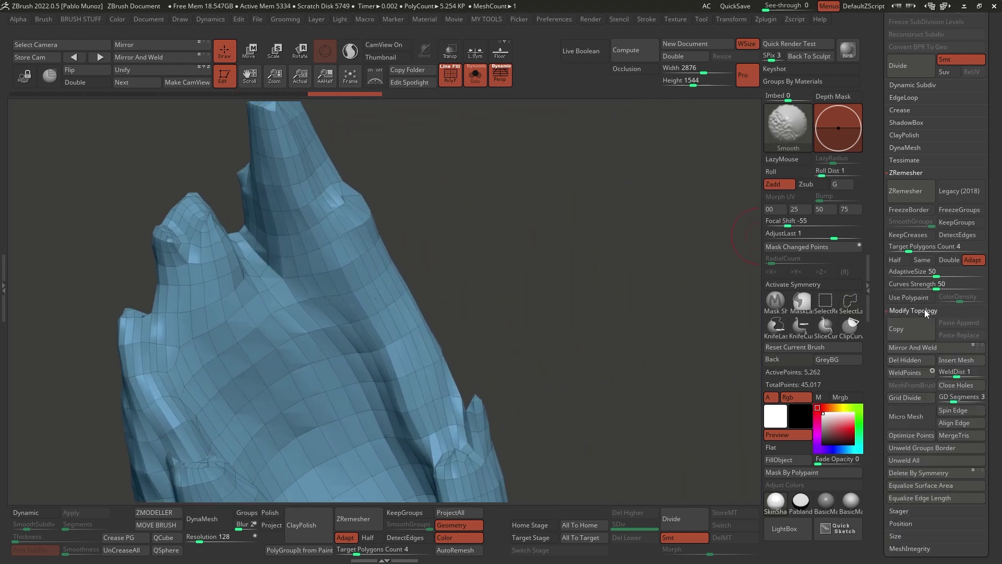
{"action": "left_click", "coordinate": [906, 359]}
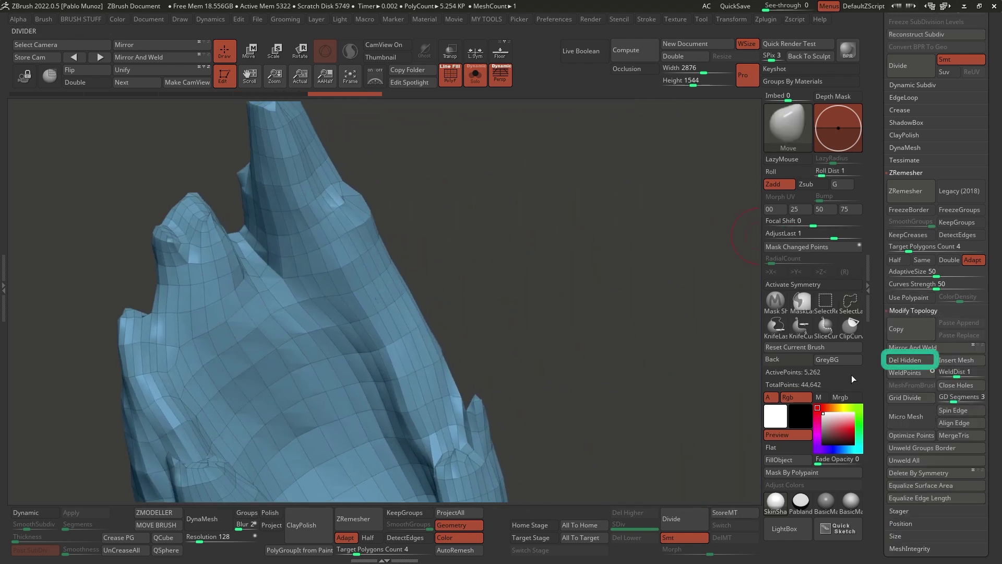
{"action": "left_click", "coordinate": [958, 387]}
{"action": "left_click_drag", "start_coordinate": [700, 324], "coordinate": [427, 375]}
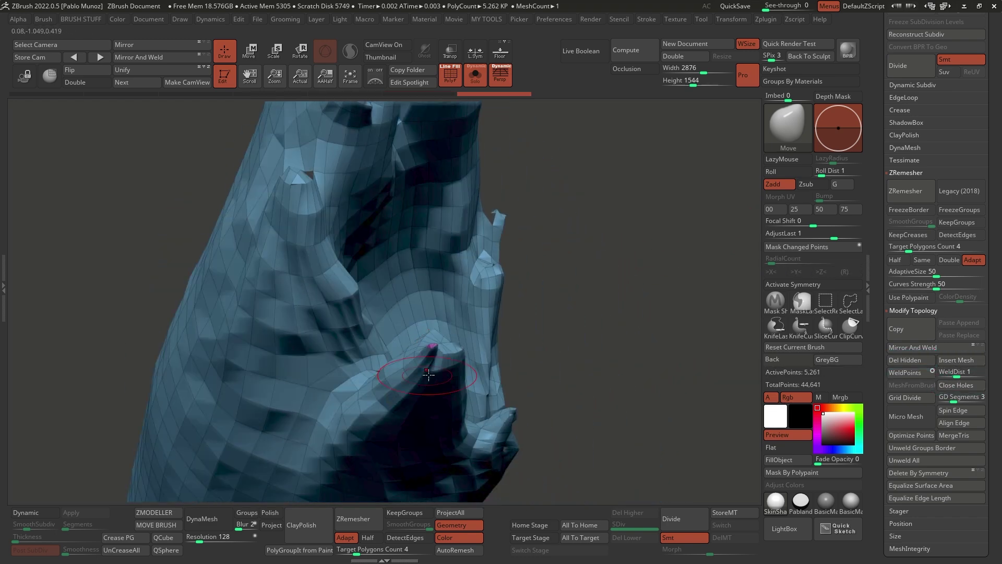
Raise the ZRemesher target polygon count to 5 and remesh the cleaned trunk again.
{"action": "right_click_drag", "start_coordinate": [427, 370], "coordinate": [571, 251]}
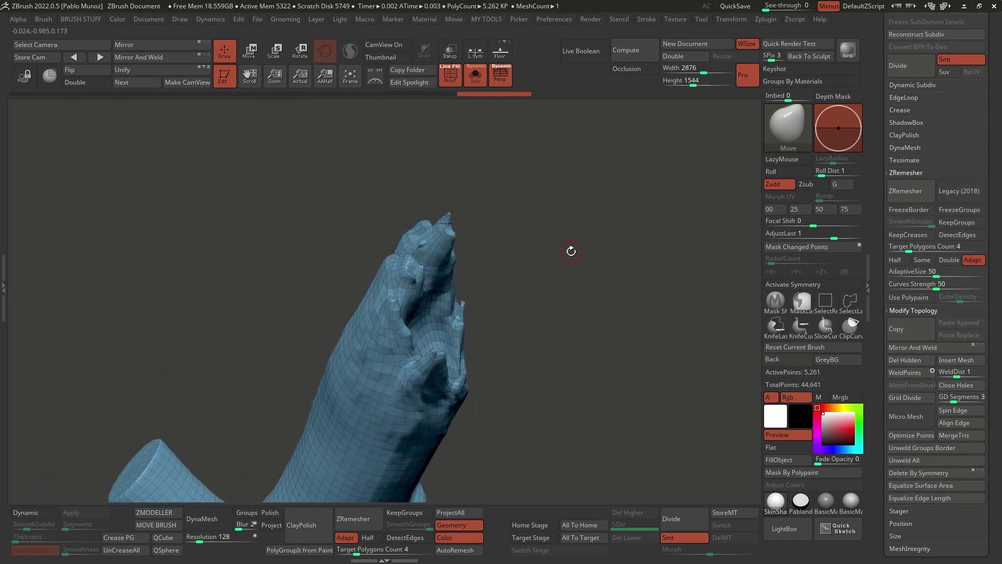
{"action": "left_click_drag", "start_coordinate": [571, 251], "coordinate": [593, 254]}
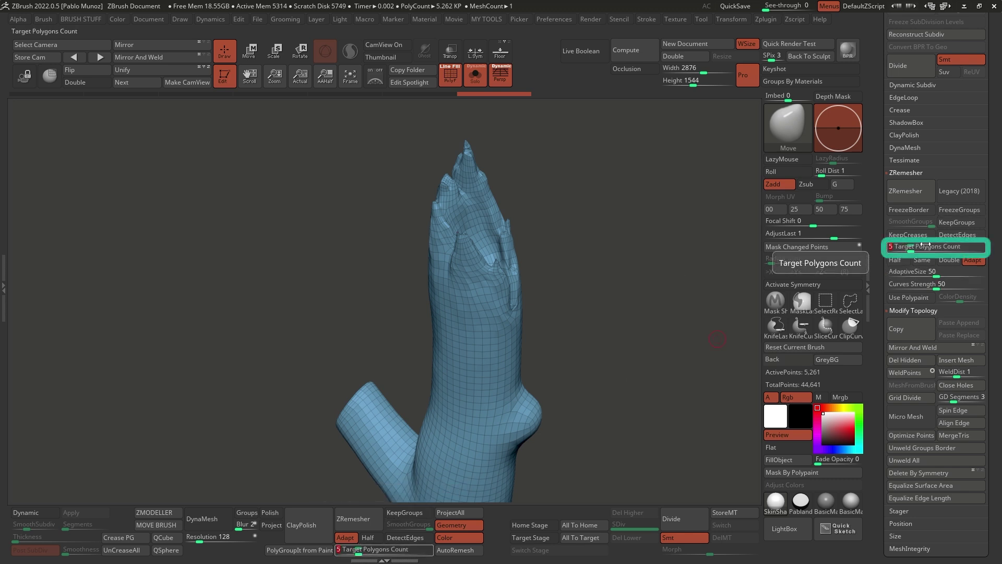
{"action": "left_click", "coordinate": [909, 193]}
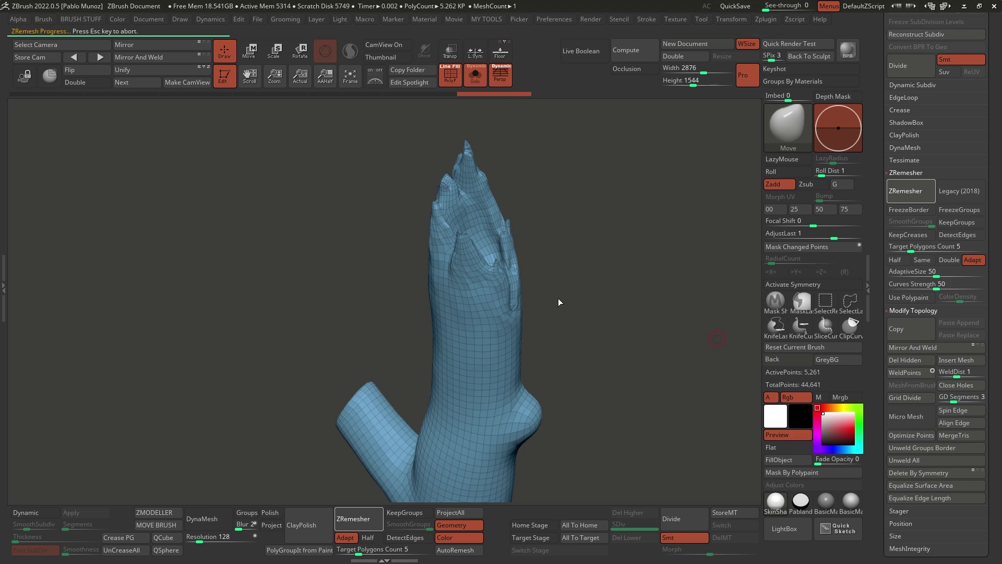
{"action": "left_click_drag", "start_coordinate": [646, 240], "coordinate": [595, 350]}
Thicken the thin tip of the tallest splinter with the Inflat brush.
{"action": "right_click_drag", "start_coordinate": [476, 161], "coordinate": [535, 264]}
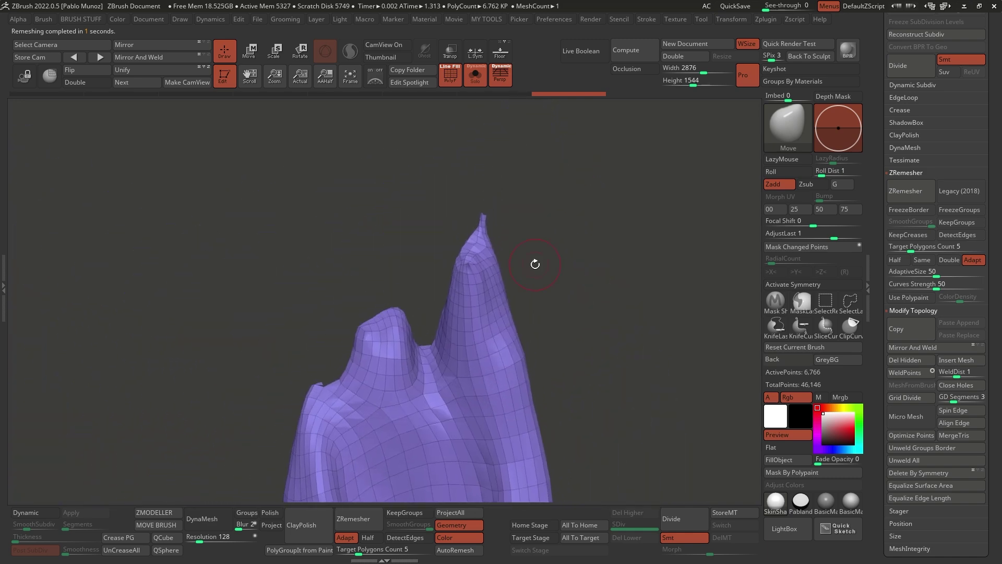
{"action": "mouse_move", "coordinate": [485, 223]}
{"action": "right_mouse_down"}
{"action": "mouse_move", "coordinate": [480, 212]}
{"action": "mouse_move", "coordinate": [525, 226]}
{"action": "right_mouse_up"}
{"action": "key", "text": "b"}
{"action": "key", "text": "i"}
{"action": "key", "text": "n"}
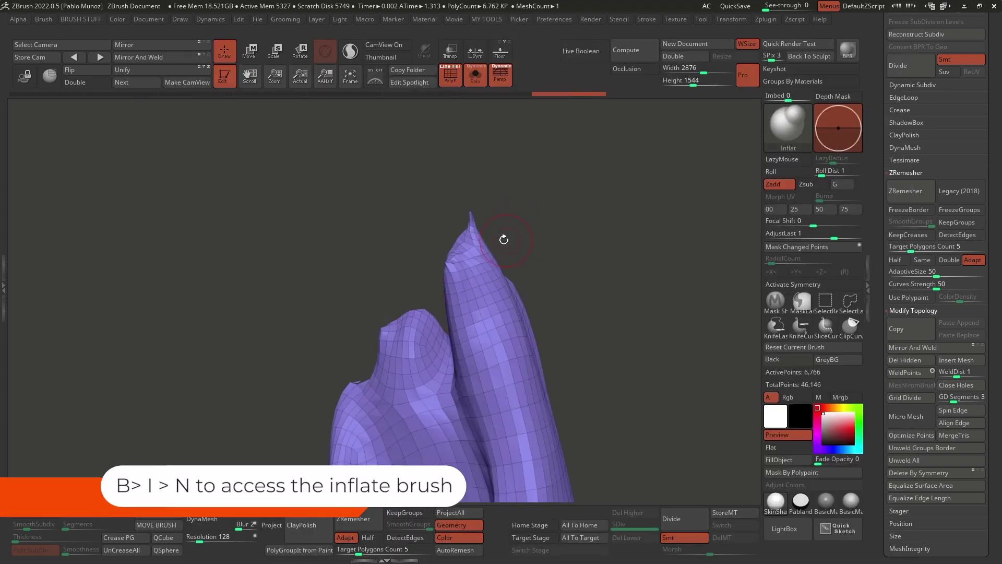
{"action": "left_click_drag", "start_coordinate": [472, 218], "coordinate": [474, 225]}
{"action": "right_click_drag", "start_coordinate": [514, 219], "coordinate": [540, 211]}
{"action": "left_click_drag", "start_coordinate": [465, 216], "coordinate": [464, 228]}
{"action": "mouse_move", "coordinate": [546, 291]}
{"action": "right_mouse_down"}
{"action": "mouse_move", "coordinate": [548, 301]}
{"action": "mouse_move", "coordinate": [546, 248]}
{"action": "mouse_move", "coordinate": [580, 269]}
{"action": "mouse_move", "coordinate": [601, 258]}
{"action": "mouse_move", "coordinate": [584, 280]}
{"action": "right_mouse_up"}
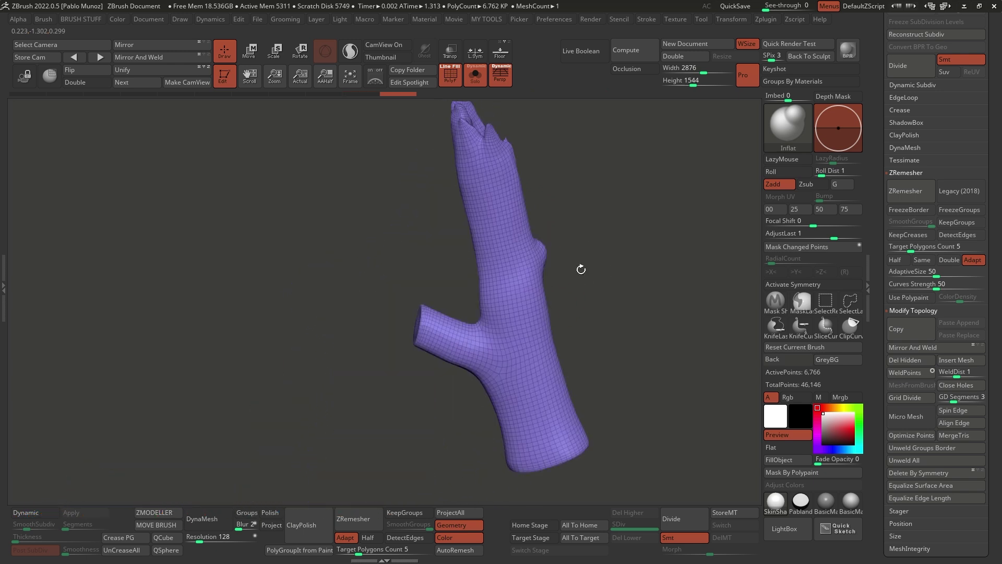
{"action": "right_click_drag", "start_coordinate": [609, 246], "coordinate": [487, 297], "text": "alt"}
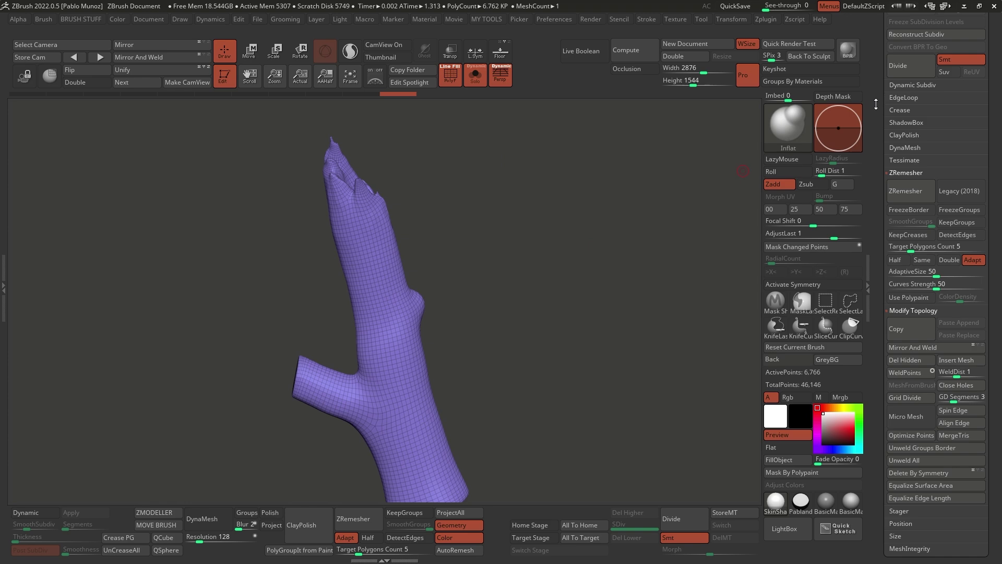
Project the sketch trunk's detail onto the remeshed subdiv subtool with ProjectAll.
{"action": "left_click_drag", "start_coordinate": [876, 100], "coordinate": [871, 313]}
{"action": "left_click_drag", "start_coordinate": [882, 175], "coordinate": [888, 331]}
{"action": "left_click_drag", "start_coordinate": [448, 226], "coordinate": [510, 240]}
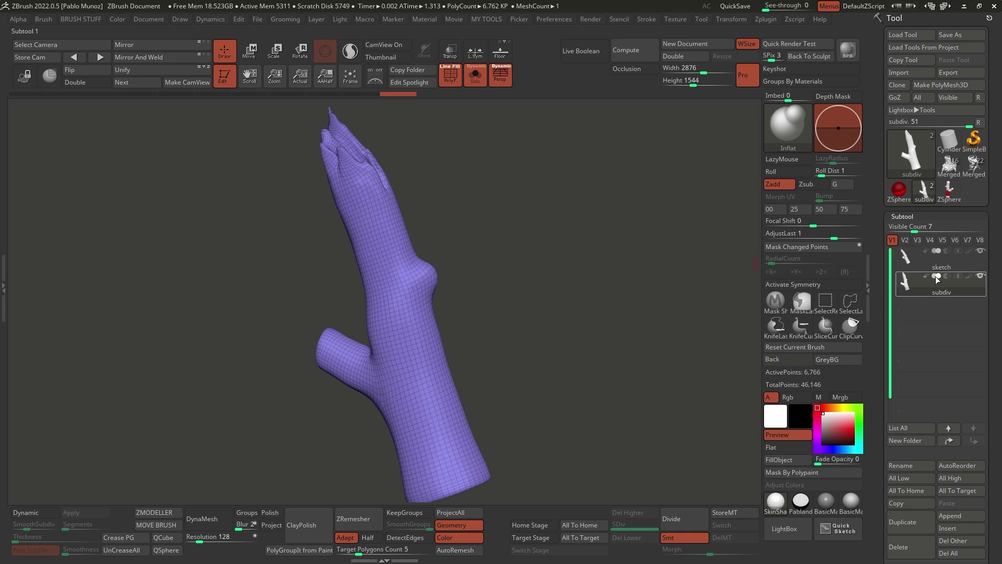
{"action": "mouse_move", "coordinate": [937, 291]}
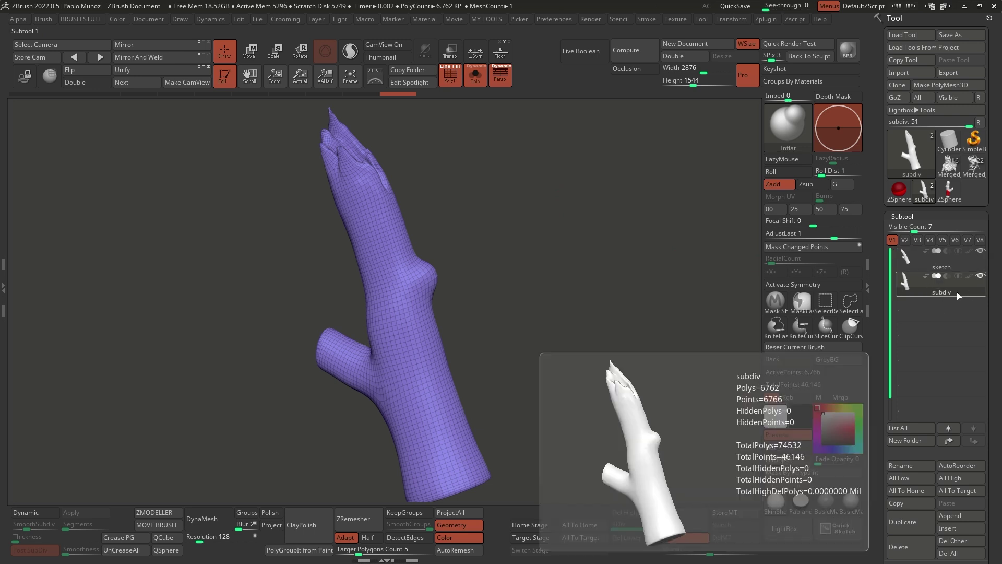
{"action": "mouse_move", "coordinate": [946, 267]}
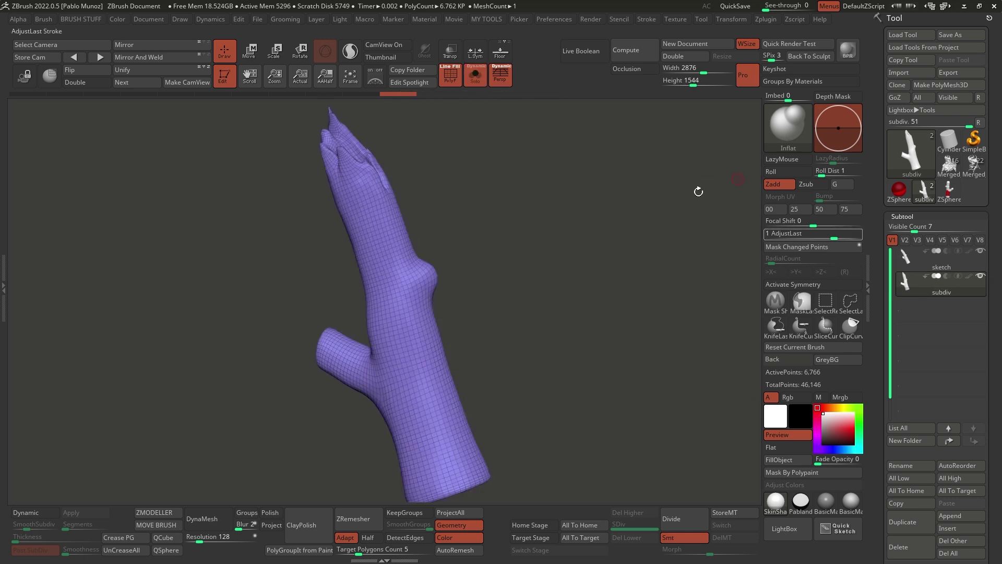
{"action": "left_click", "coordinate": [474, 78]}
{"action": "left_click", "coordinate": [472, 80]}
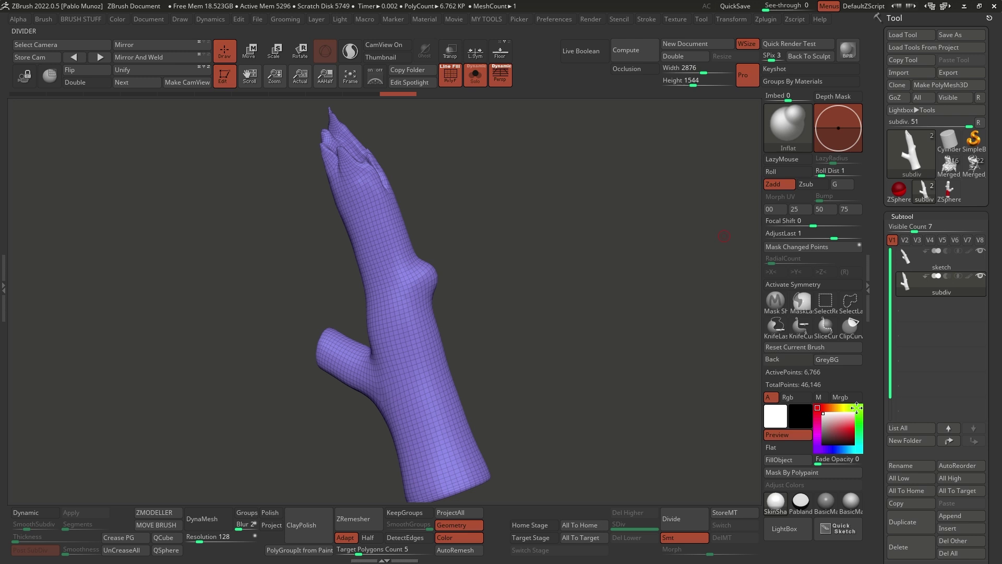
{"action": "scroll", "coordinate": [897, 383], "scroll_direction": "down", "scroll_amount": 6}
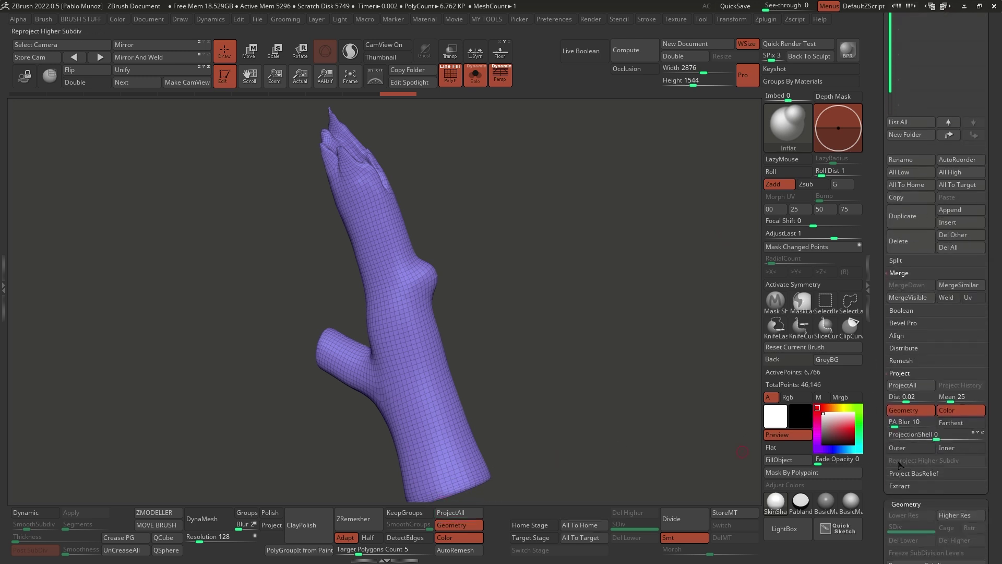
{"action": "left_click", "coordinate": [909, 387]}
Regroup the subdiv mesh with Auto Groups by topology continuity to separate stray pieces near the splintered top.
{"action": "right_click_drag", "start_coordinate": [345, 143], "coordinate": [379, 299], "text": "alt"}
{"action": "mouse_move", "coordinate": [385, 284]}
{"action": "right_mouse_down", "text": "ctrl"}
{"action": "mouse_move", "coordinate": [394, 318]}
{"action": "mouse_move", "coordinate": [460, 262]}
{"action": "mouse_move", "coordinate": [437, 237]}
{"action": "mouse_move", "coordinate": [440, 292]}
{"action": "right_mouse_up", "text": "ctrl"}
{"action": "key", "text": "shift"}
{"action": "key", "text": "ctrl+q"}
{"action": "left_click", "coordinate": [511, 293]}
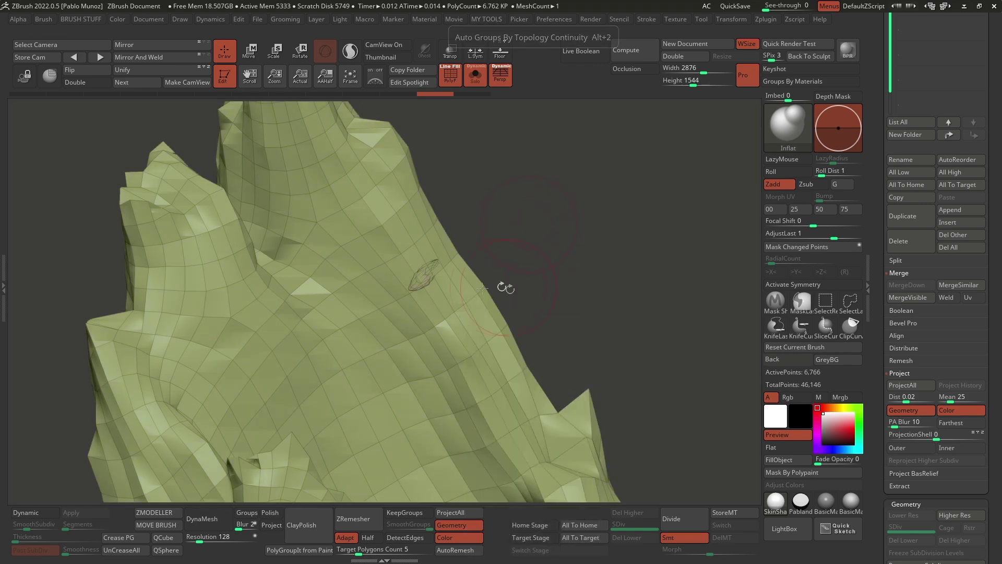
Isolate the main trunk's polygroup, delete the stray hidden geometry and check the splintered top.
{"action": "left_click", "coordinate": [439, 302], "text": "ctrl+shift"}
{"action": "left_click_drag", "start_coordinate": [510, 265], "coordinate": [532, 283], "text": "ctrl+shift"}
{"action": "mouse_move", "coordinate": [532, 283]}
{"action": "right_mouse_down"}
{"action": "mouse_move", "coordinate": [536, 308]}
{"action": "mouse_move", "coordinate": [521, 215]}
{"action": "right_mouse_up"}
{"action": "left_click_drag", "start_coordinate": [556, 209], "coordinate": [561, 230], "text": "ctrl+shift"}
{"action": "right_click_drag", "start_coordinate": [561, 230], "coordinate": [548, 213]}
{"action": "key", "text": "ctrl+Delete"}
{"action": "mouse_move", "coordinate": [554, 209]}
{"action": "left_mouse_down"}
{"action": "mouse_move", "coordinate": [555, 232]}
{"action": "mouse_move", "coordinate": [521, 260]}
{"action": "mouse_move", "coordinate": [600, 279]}
{"action": "left_mouse_up"}
{"action": "key", "text": "alt+s"}
{"action": "key", "text": "alt+s"}
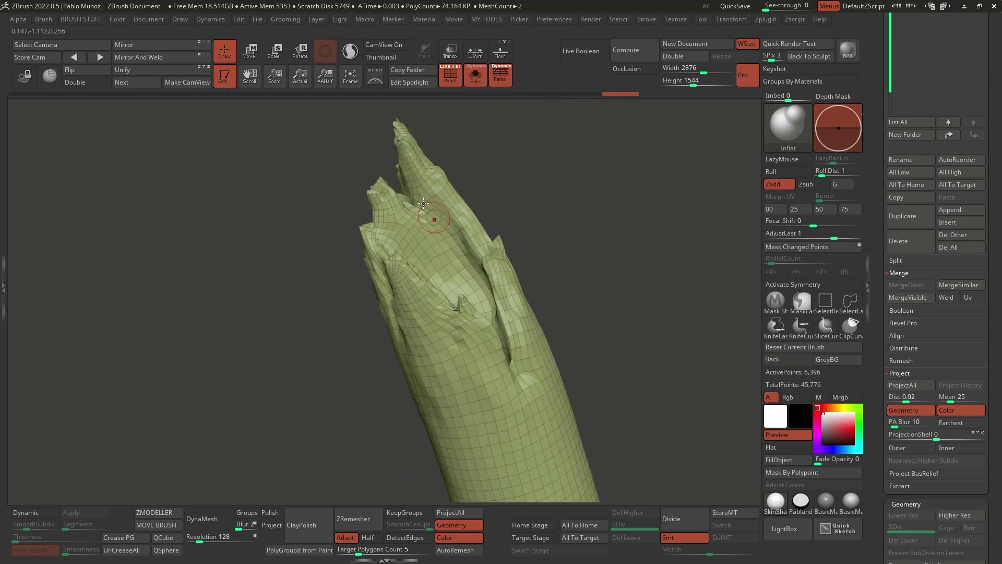
{"action": "mouse_move", "coordinate": [468, 207]}
{"action": "left_mouse_down"}
{"action": "mouse_move", "coordinate": [505, 205]}
{"action": "mouse_move", "coordinate": [472, 206]}
{"action": "left_mouse_up"}
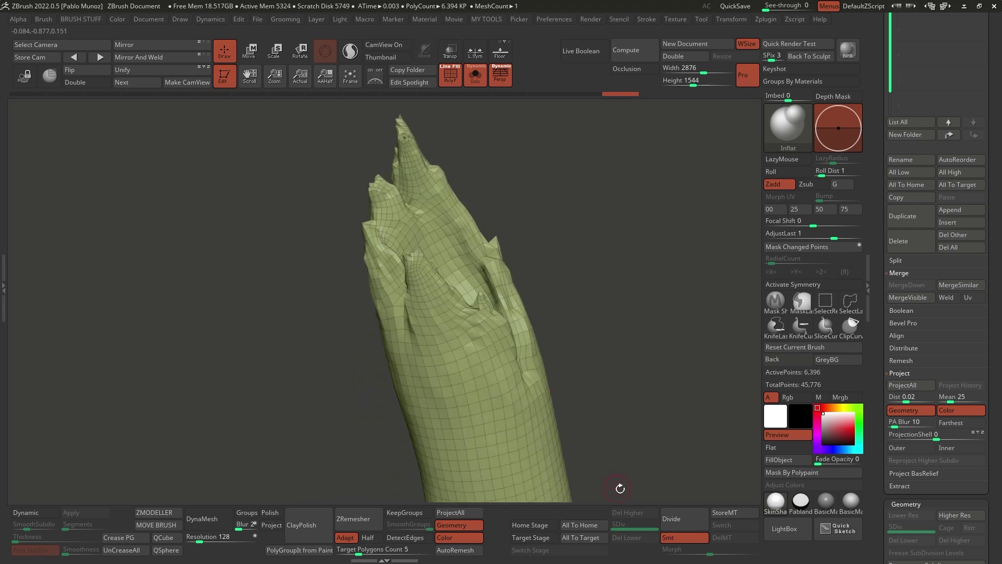
Subdivide the subdiv trunk up to level 4, projecting the sketch's detail onto it after each division.
{"action": "left_click_drag", "start_coordinate": [885, 72], "coordinate": [878, 193]}
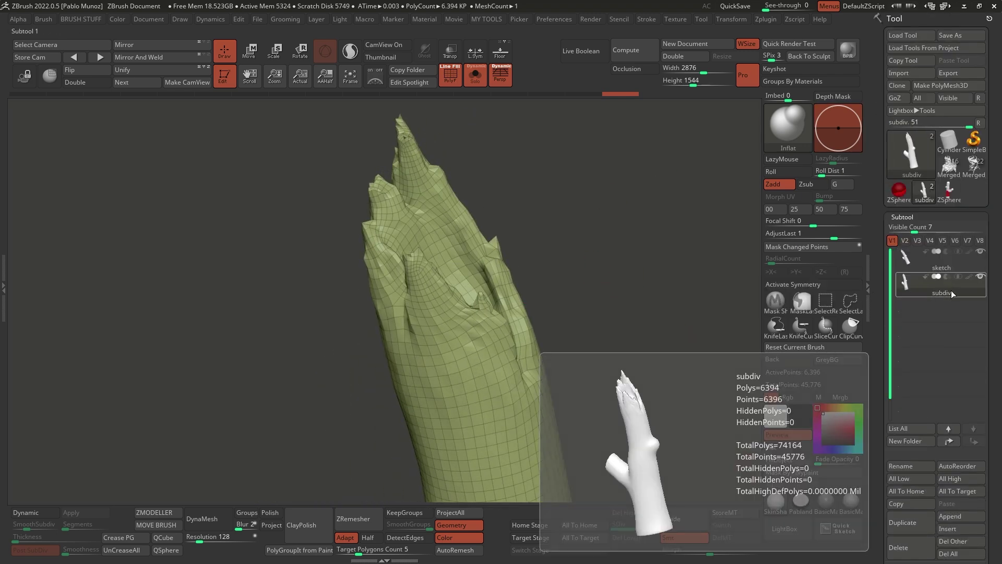
{"action": "left_click", "coordinate": [678, 522]}
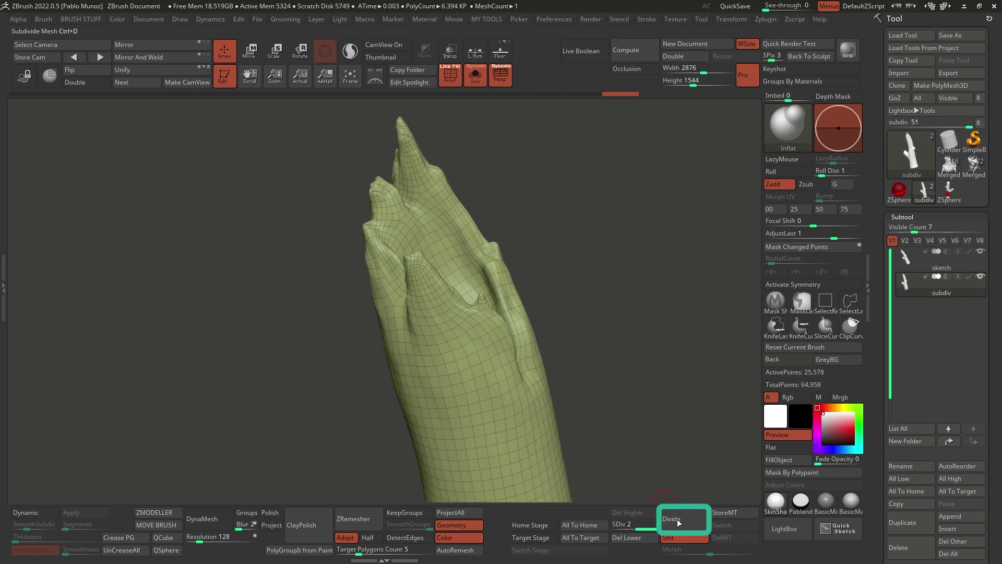
{"action": "left_click", "coordinate": [457, 513]}
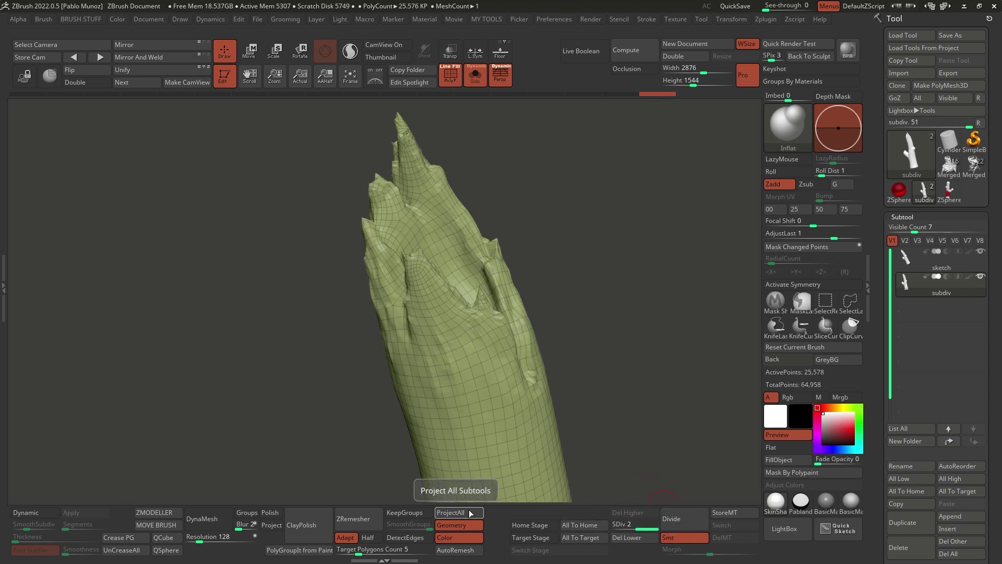
{"action": "left_click", "coordinate": [694, 514]}
{"action": "left_click", "coordinate": [461, 512]}
{"action": "left_click", "coordinate": [685, 518]}
{"action": "left_click", "coordinate": [469, 512]}
{"action": "left_click_drag", "start_coordinate": [572, 335], "coordinate": [521, 247], "text": "alt"}
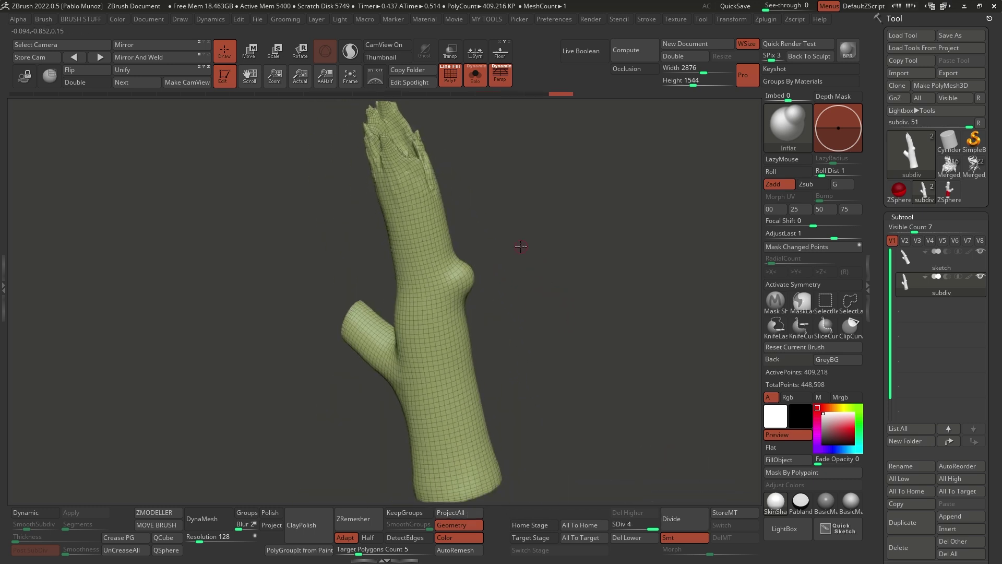
Keep subdiv active with the sketch subtool hidden, and show it without polyframe in BasicMaterial.
{"action": "left_click", "coordinate": [951, 265]}
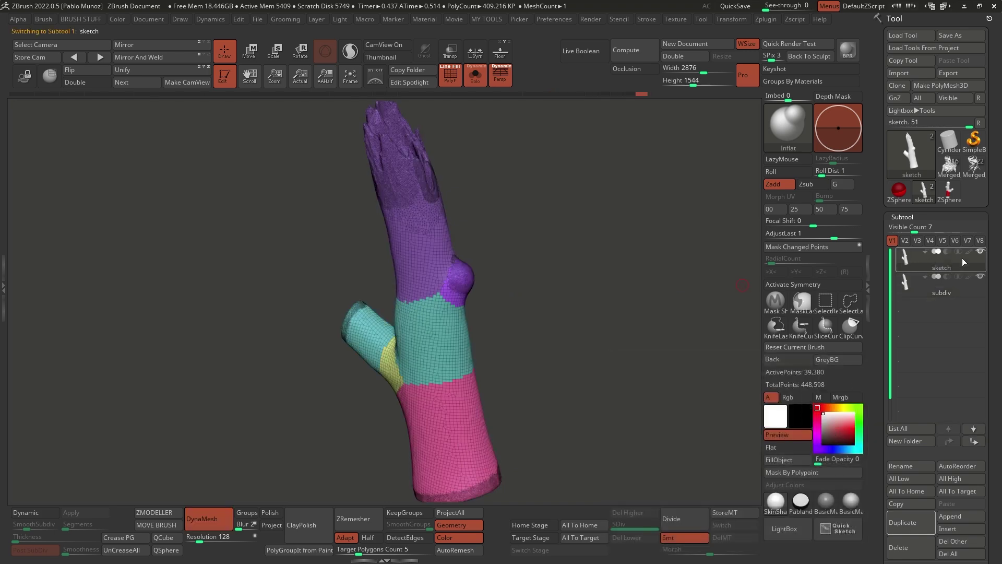
{"action": "left_click", "coordinate": [953, 295]}
{"action": "mouse_move", "coordinate": [572, 254]}
{"action": "left_mouse_down"}
{"action": "mouse_move", "coordinate": [582, 251]}
{"action": "mouse_move", "coordinate": [554, 231]}
{"action": "mouse_move", "coordinate": [564, 229]}
{"action": "mouse_move", "coordinate": [584, 260]}
{"action": "left_mouse_up"}
{"action": "key", "text": "shift+f"}
{"action": "left_click", "coordinate": [849, 508]}
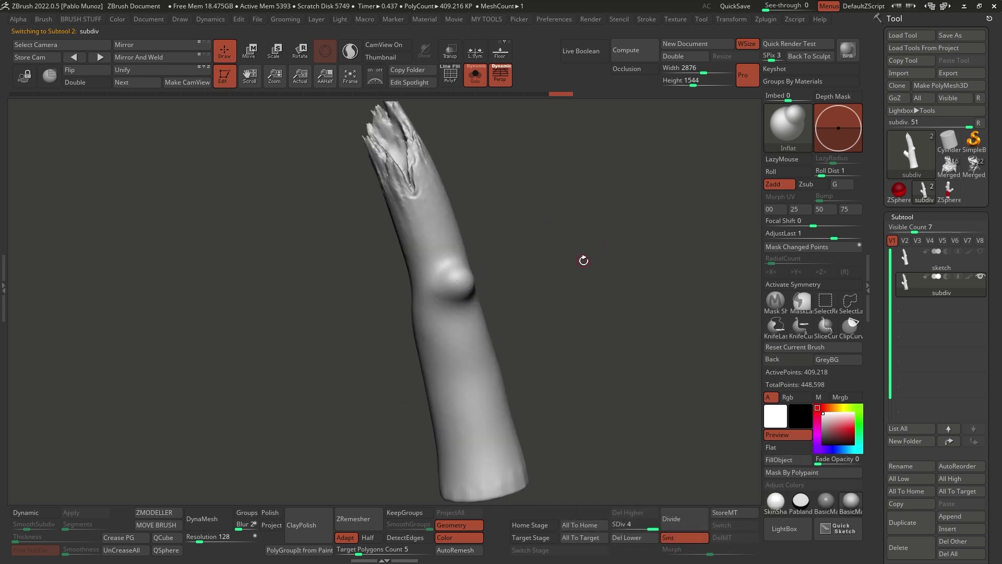
Smooth the trunk below the splintered top and down toward the side branch with the Smooth brush.
{"action": "key", "text": "space"}
{"action": "left_click_drag", "start_coordinate": [501, 212], "coordinate": [515, 229], "text": "alt"}
{"action": "left_click_drag", "start_coordinate": [436, 259], "coordinate": [482, 225], "text": "shift"}
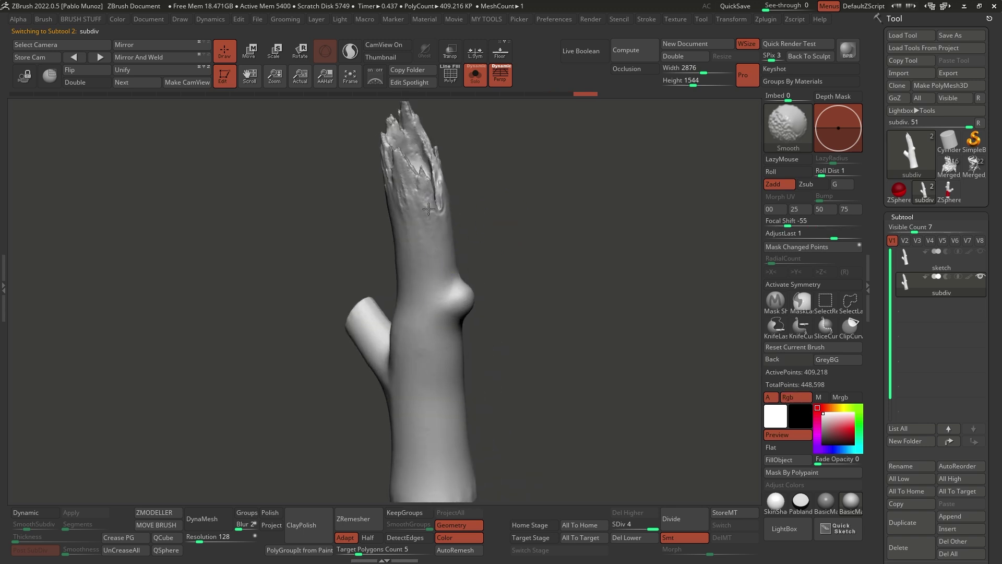
{"action": "left_click_drag", "start_coordinate": [400, 201], "coordinate": [410, 206], "text": "shift"}
{"action": "left_click_drag", "start_coordinate": [460, 210], "coordinate": [481, 204]}
{"action": "left_click_drag", "start_coordinate": [424, 185], "coordinate": [496, 219]}
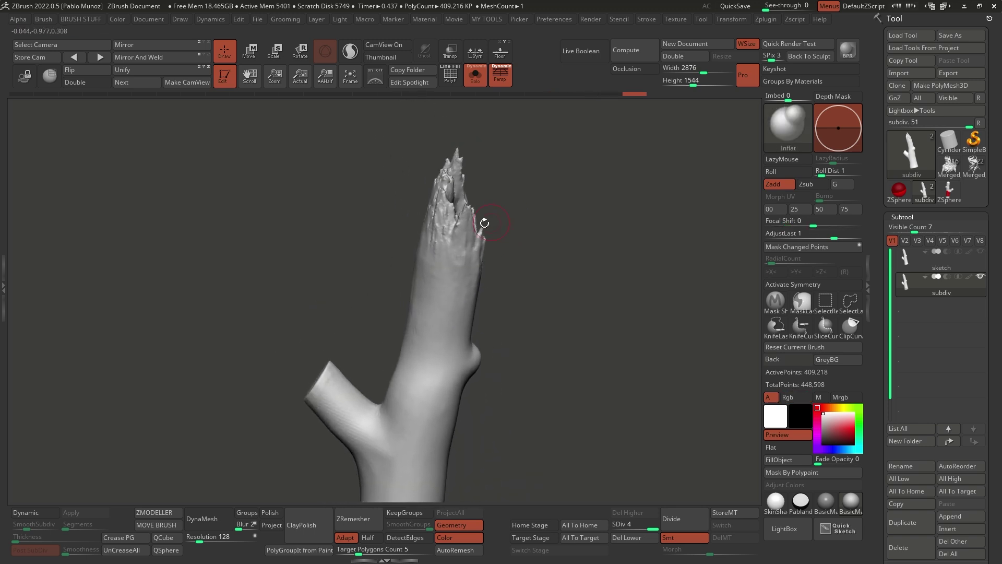
{"action": "left_click_drag", "start_coordinate": [442, 178], "coordinate": [487, 206]}
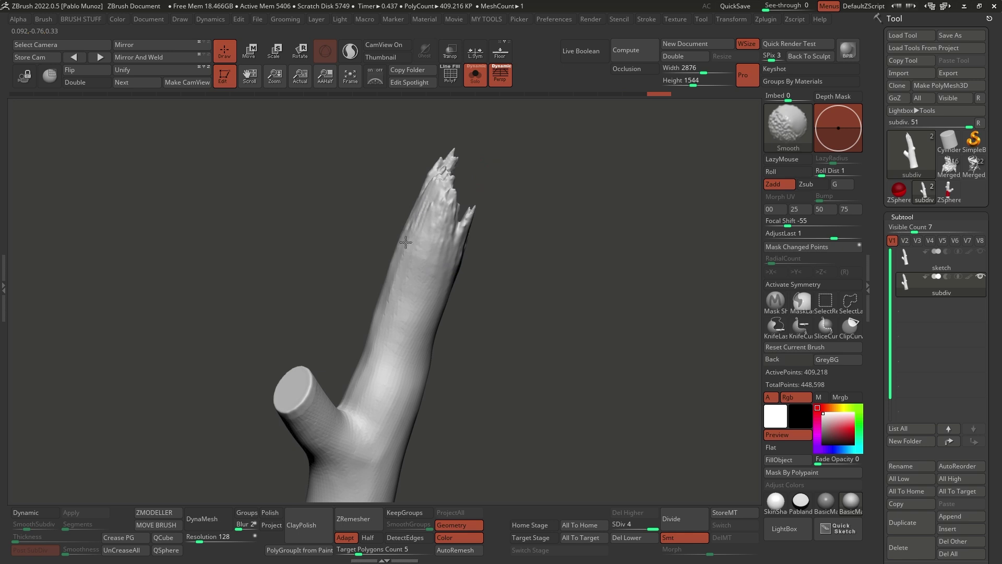
{"action": "left_click_drag", "start_coordinate": [481, 291], "coordinate": [508, 262]}
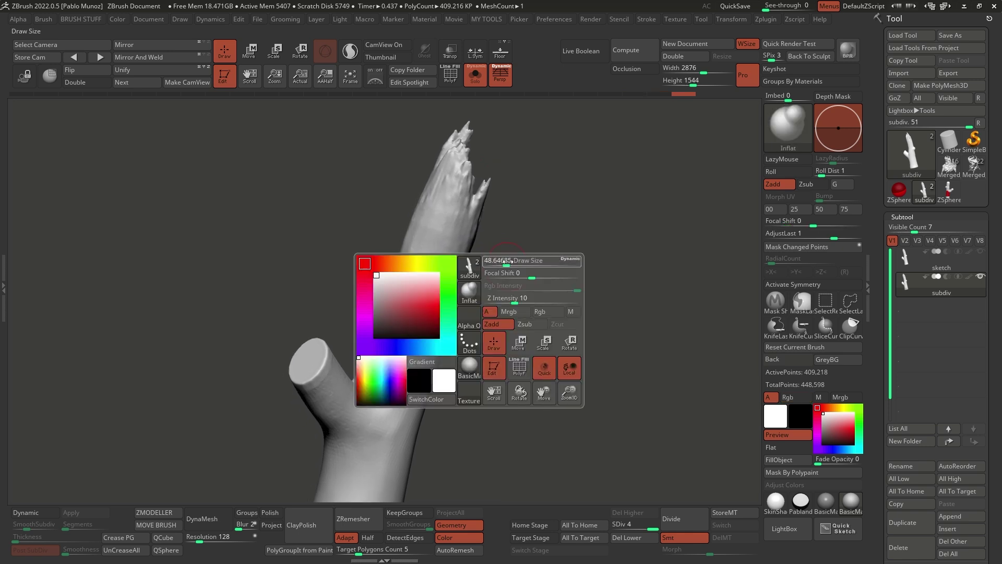
{"action": "left_click_drag", "start_coordinate": [407, 390], "coordinate": [411, 332]}
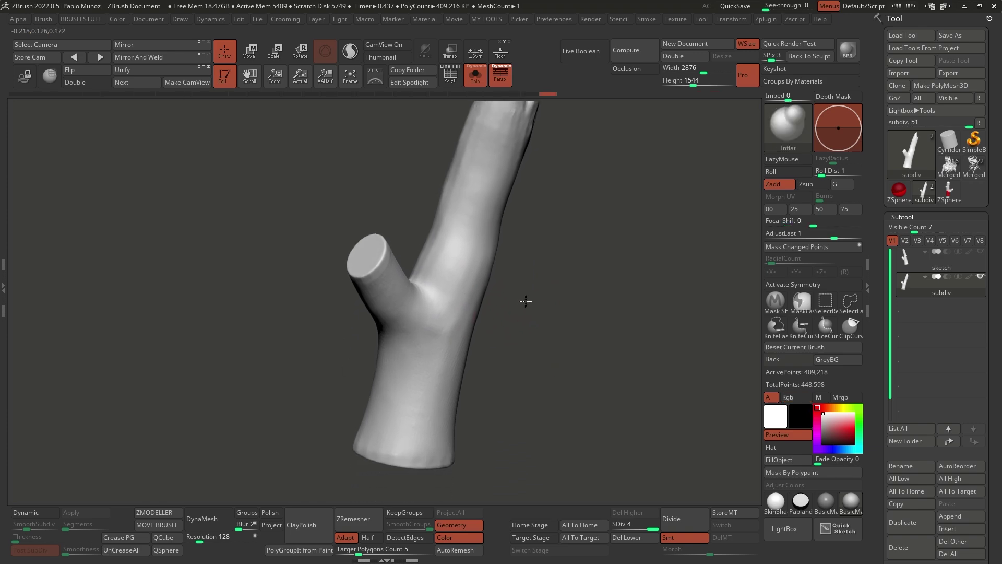
Apply a slight Polish deformation to the whole subdiv trunk.
{"action": "scroll", "coordinate": [893, 208], "scroll_direction": "down", "scroll_amount": 5}
{"action": "scroll", "coordinate": [893, 209], "scroll_direction": "down", "scroll_amount": 10}
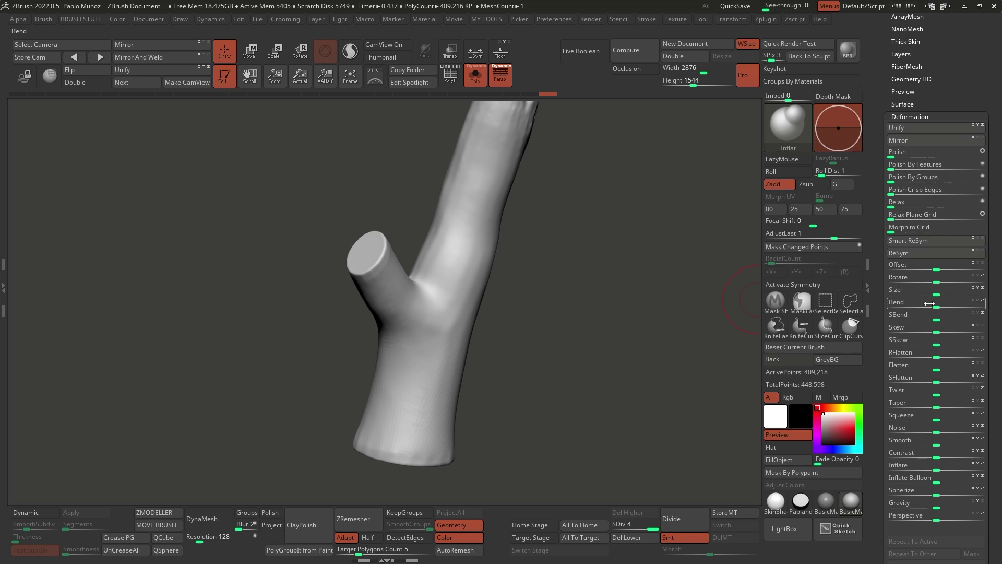
{"action": "left_click_drag", "start_coordinate": [894, 155], "coordinate": [895, 155]}
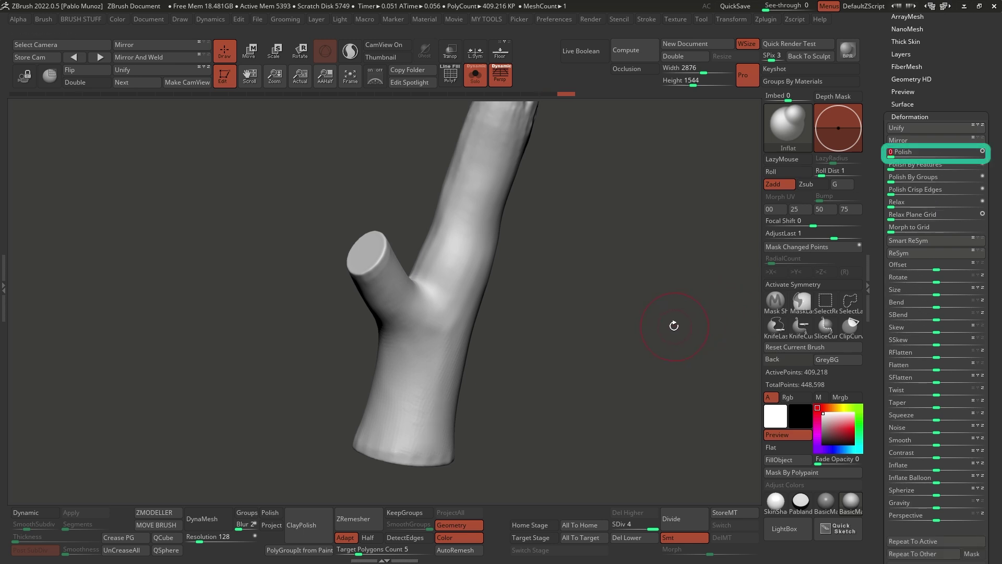
Smooth the lower trunk and the area around the rounded bump with the Smooth Stronger brush.
{"action": "left_click_drag", "start_coordinate": [591, 279], "coordinate": [579, 314]}
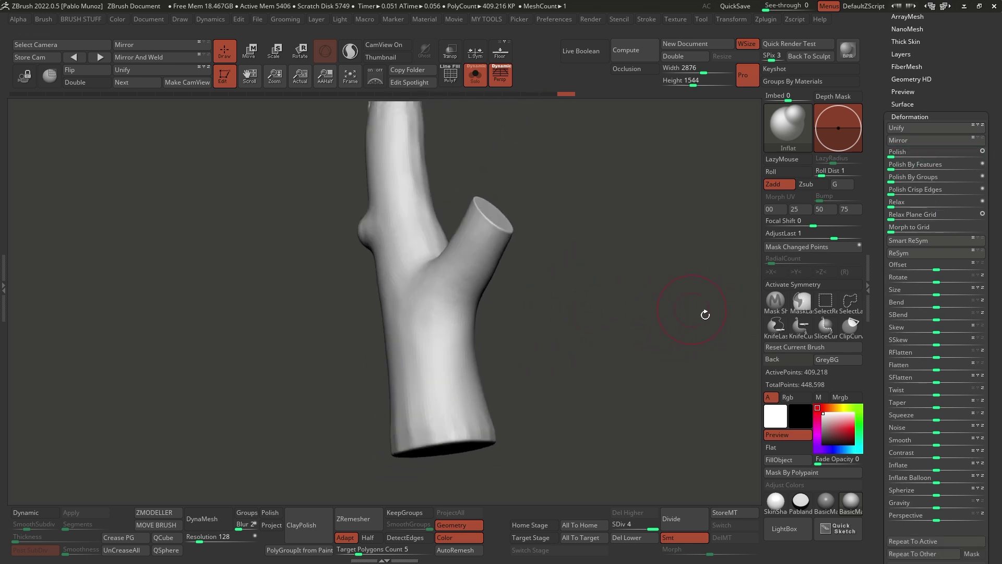
{"action": "key", "text": "shift"}
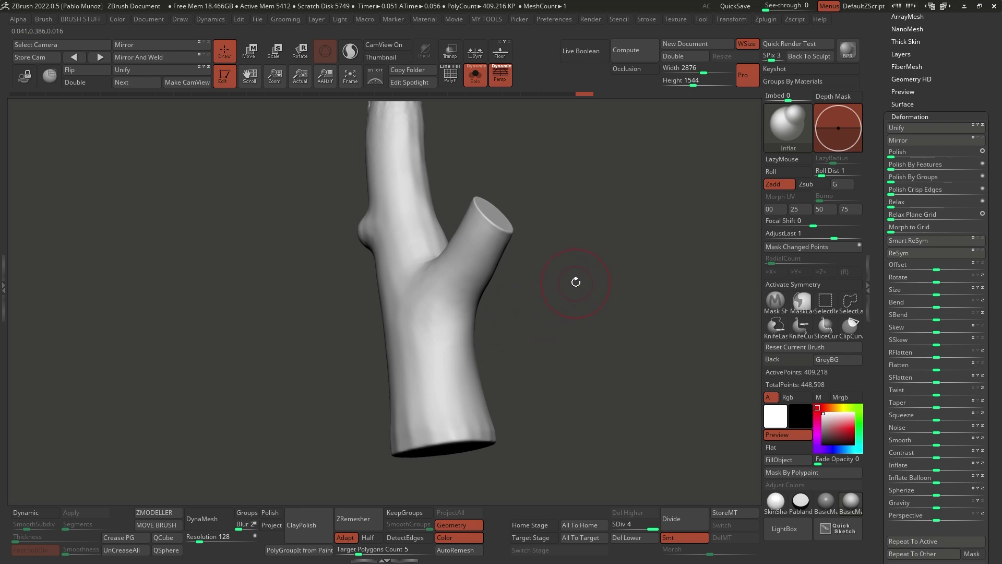
{"action": "key", "text": "b"}
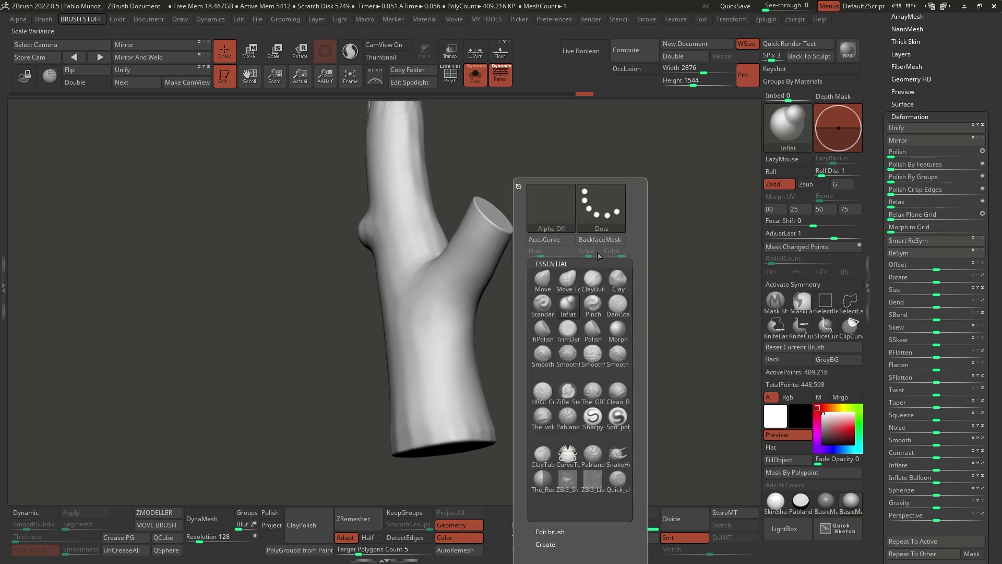
{"action": "left_click", "coordinate": [622, 358]}
{"action": "left_click", "coordinate": [522, 377]}
{"action": "key", "text": "space"}
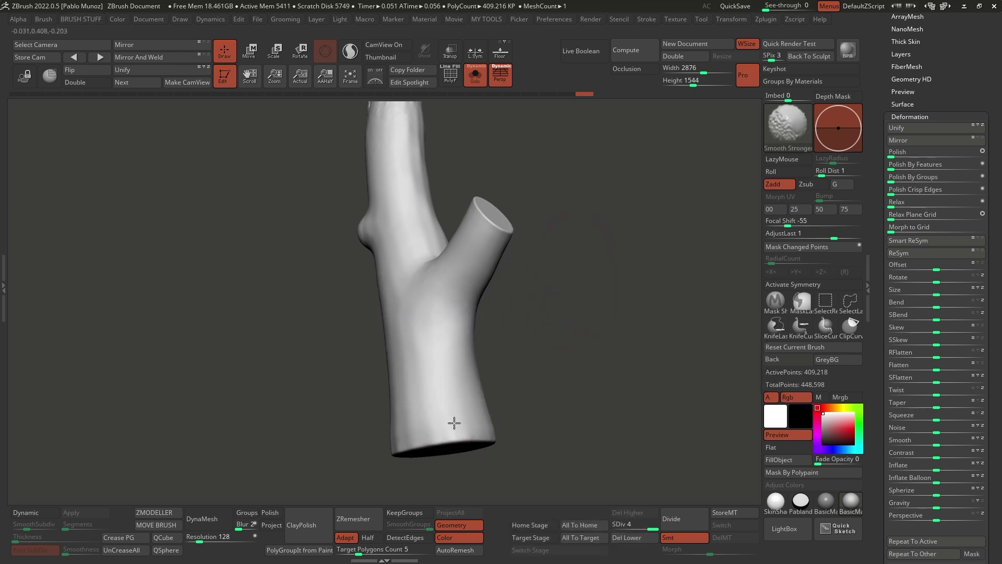
{"action": "left_click_drag", "start_coordinate": [486, 347], "coordinate": [432, 416]}
{"action": "left_click_drag", "start_coordinate": [320, 254], "coordinate": [303, 204], "text": "shift"}
{"action": "left_click_drag", "start_coordinate": [276, 209], "coordinate": [454, 265]}
{"action": "mouse_move", "coordinate": [385, 230]}
{"action": "left_mouse_down", "text": "shift"}
{"action": "mouse_move", "coordinate": [365, 189]}
{"action": "mouse_move", "coordinate": [372, 238]}
{"action": "left_mouse_up", "text": "shift"}
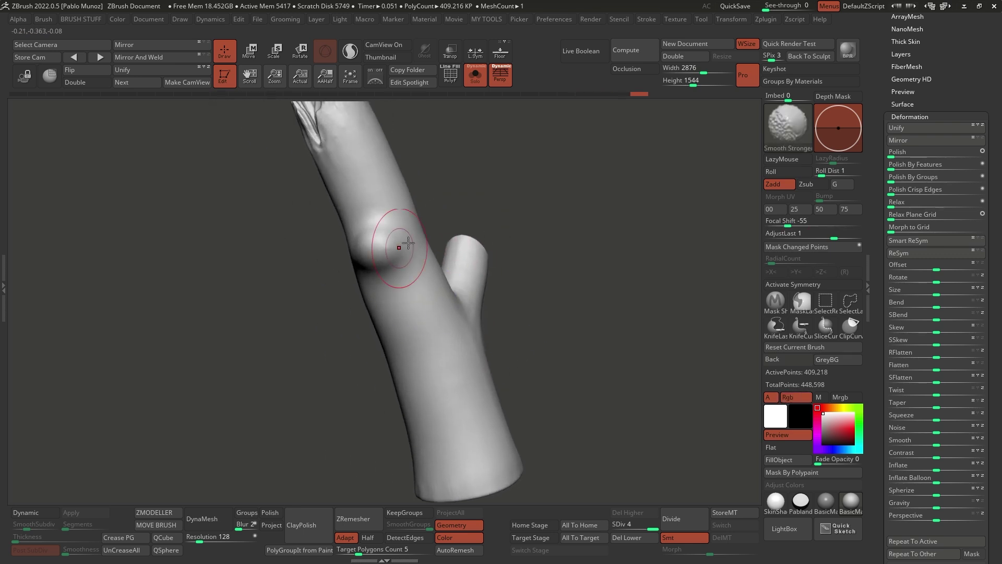
Continue smoothing the trunk below the splintered top and down to the side branch junction.
{"action": "left_click_drag", "start_coordinate": [318, 266], "coordinate": [449, 285]}
{"action": "left_click_drag", "start_coordinate": [527, 314], "coordinate": [432, 318]}
{"action": "right_click_drag", "start_coordinate": [443, 327], "coordinate": [462, 361]}
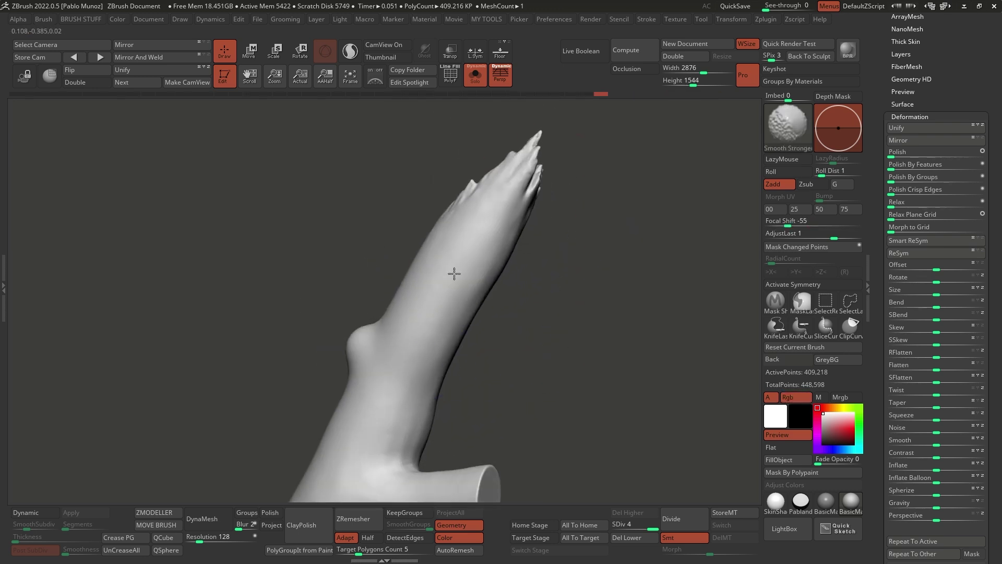
{"action": "right_click_drag", "start_coordinate": [557, 243], "coordinate": [457, 280]}
{"action": "mouse_move", "coordinate": [507, 252]}
{"action": "right_mouse_down"}
{"action": "mouse_move", "coordinate": [570, 245]}
{"action": "mouse_move", "coordinate": [572, 297]}
{"action": "mouse_move", "coordinate": [564, 273]}
{"action": "mouse_move", "coordinate": [535, 336]}
{"action": "mouse_move", "coordinate": [546, 280]}
{"action": "right_mouse_up"}
{"action": "left_click_drag", "start_coordinate": [472, 340], "coordinate": [455, 318], "text": "shift"}
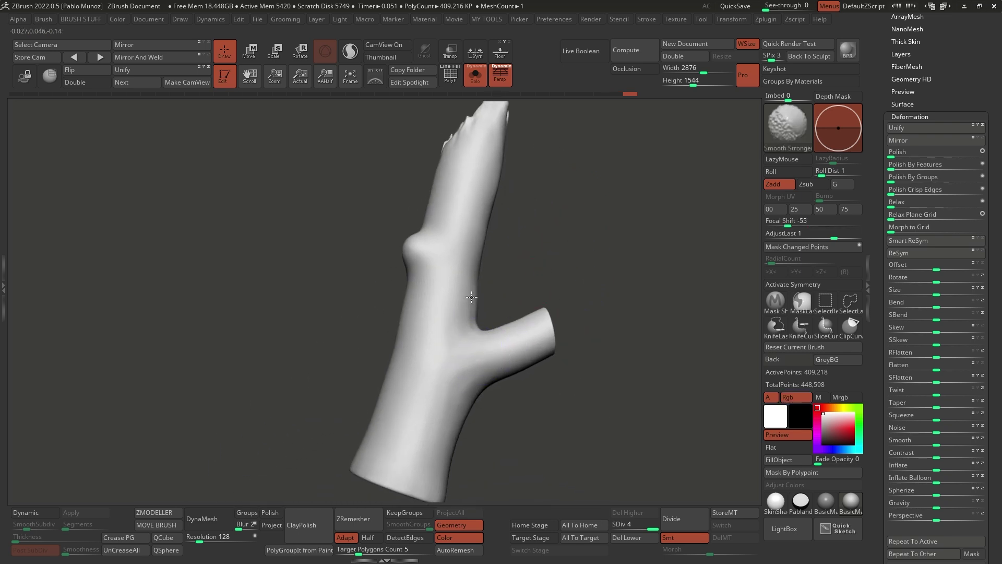
{"action": "right_click_drag", "start_coordinate": [620, 320], "coordinate": [569, 334]}
{"action": "key", "text": "shift"}
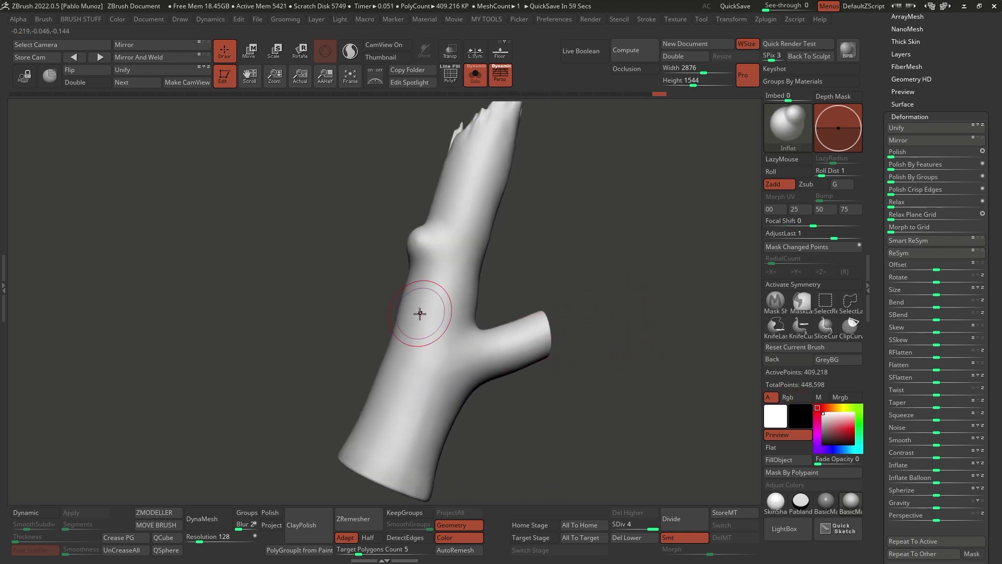
Try carving two long diagonal grooves down the trunk with the DamStandard brush.
{"action": "key", "text": "b"}
{"action": "key", "text": "d"}
{"action": "key", "text": "s"}
{"action": "key", "text": "space"}
{"action": "mouse_move", "coordinate": [493, 207]}
{"action": "left_mouse_down"}
{"action": "mouse_move", "coordinate": [462, 290]}
{"action": "mouse_move", "coordinate": [410, 345]}
{"action": "mouse_move", "coordinate": [367, 442]}
{"action": "left_mouse_up"}
{"action": "mouse_move", "coordinate": [469, 269]}
{"action": "left_mouse_down"}
{"action": "mouse_move", "coordinate": [453, 329]}
{"action": "mouse_move", "coordinate": [369, 464]}
{"action": "left_mouse_up"}
{"action": "key", "text": "ctrl"}
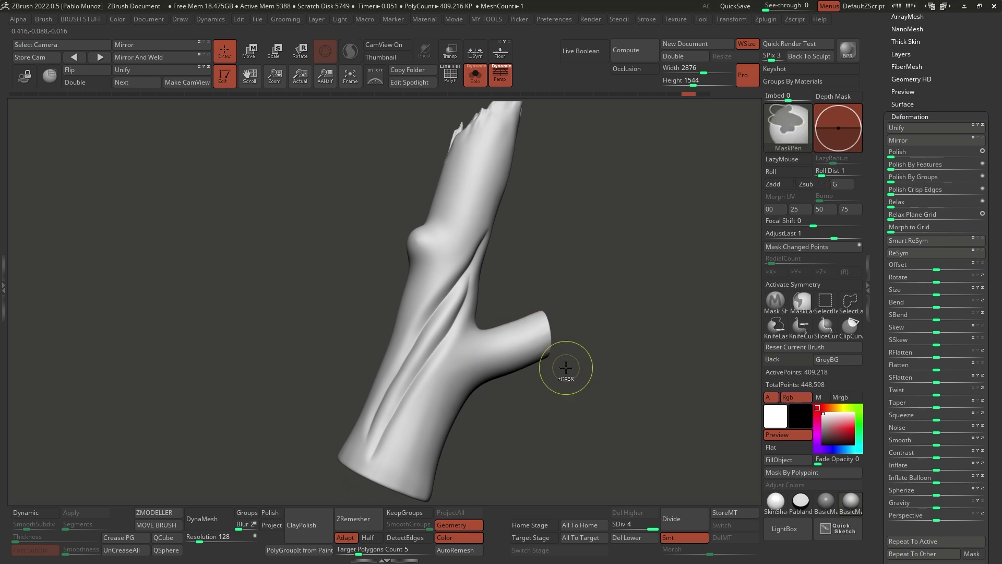
{"action": "key", "text": "ctrl+z"}
{"action": "key", "text": "ctrl+z"}
Load the knot06 brush from the Bark and wood brush folder in LightBox.
{"action": "left_click_drag", "start_coordinate": [569, 193], "coordinate": [489, 247]}
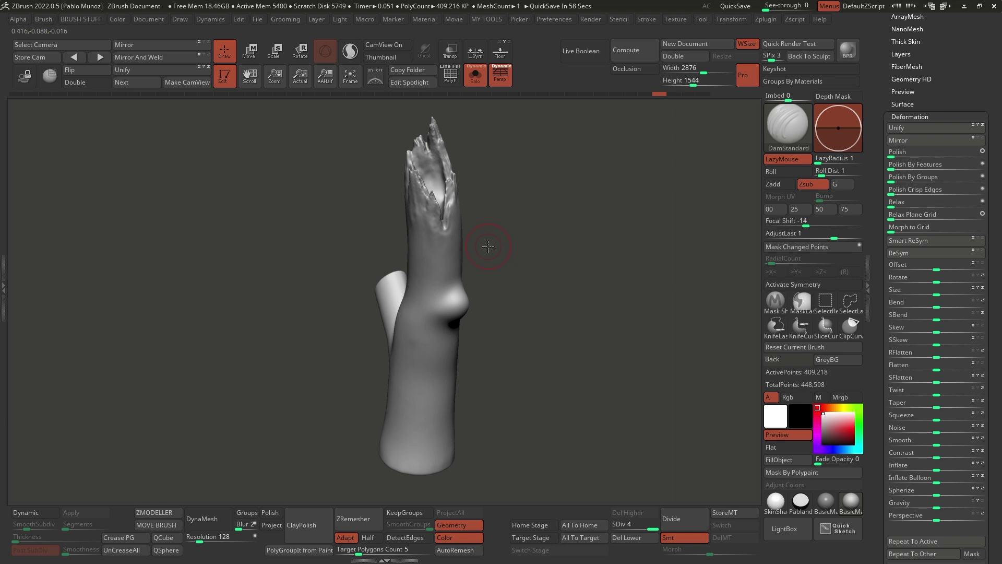
{"action": "left_click", "coordinate": [785, 529]}
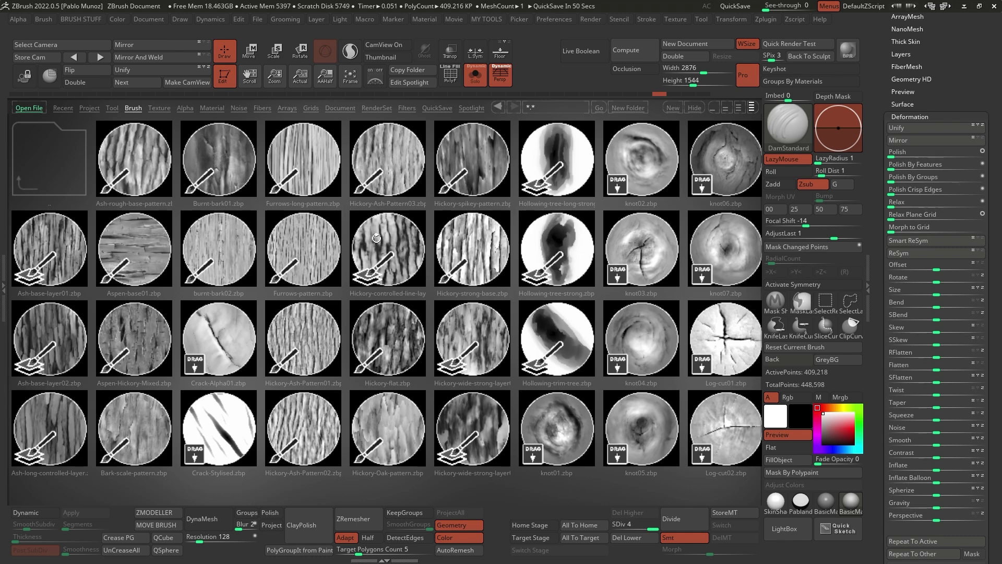
{"action": "left_click", "coordinate": [608, 189]}
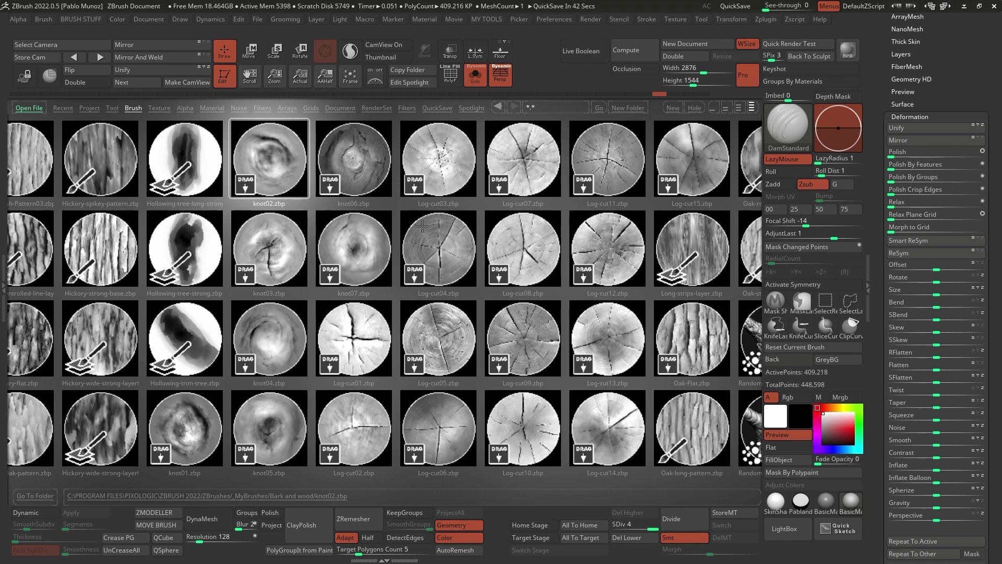
{"action": "double_click", "coordinate": [355, 169]}
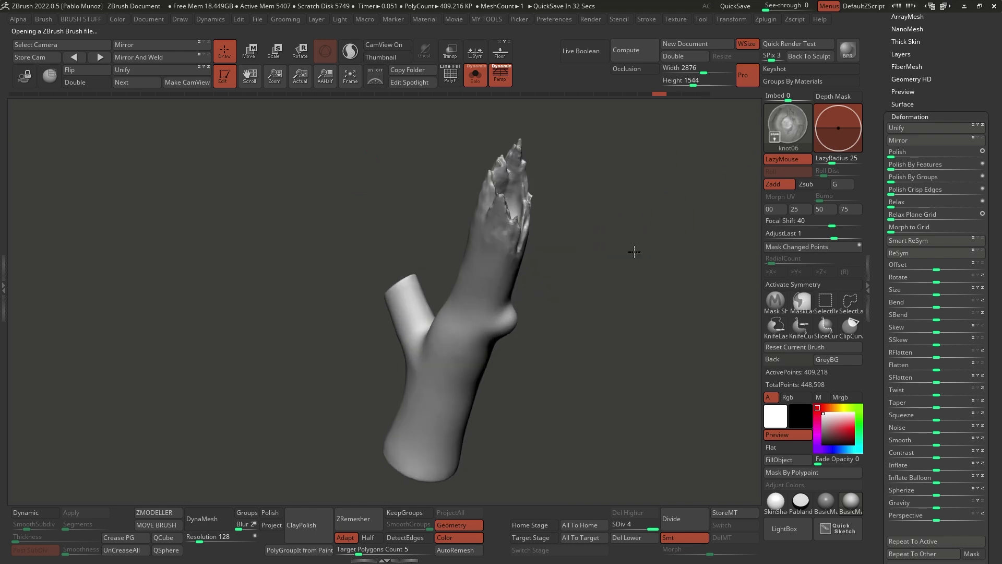
Add a new sculpting layer to the subdiv trunk.
{"action": "left_click_drag", "start_coordinate": [602, 248], "coordinate": [715, 159]}
{"action": "mouse_move", "coordinate": [910, 108]}
{"action": "left_mouse_down"}
{"action": "mouse_move", "coordinate": [909, 82]}
{"action": "mouse_move", "coordinate": [910, 99]}
{"action": "left_mouse_up"}
{"action": "left_click", "coordinate": [900, 60]}
{"action": "scroll", "coordinate": [885, 297], "scroll_direction": "up", "scroll_amount": 3}
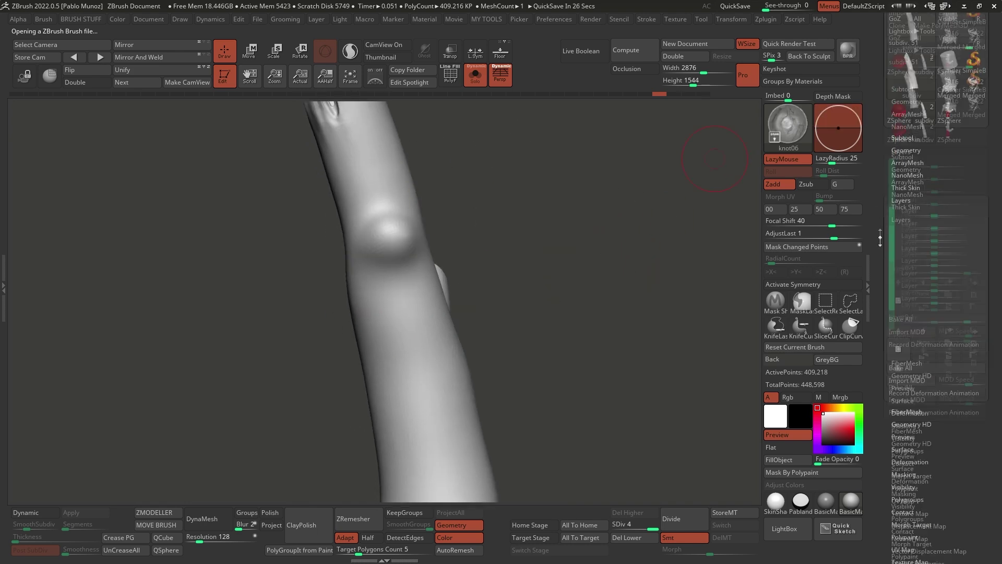
{"action": "left_click", "coordinate": [899, 373]}
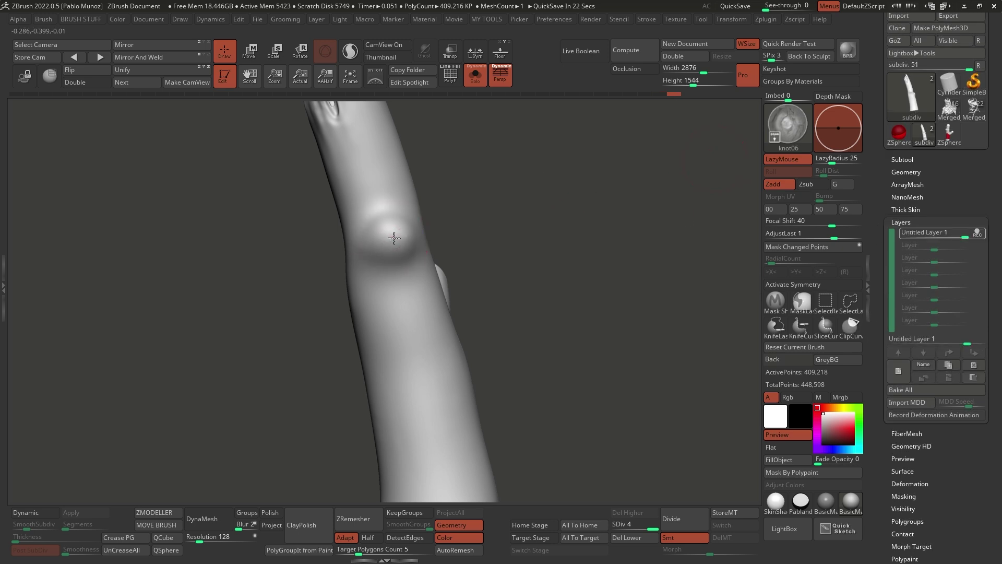
Try stamping the knot06 detail over the trunk's rounded bump.
{"action": "left_click_drag", "start_coordinate": [398, 253], "coordinate": [410, 273]}
{"action": "right_click_drag", "start_coordinate": [423, 264], "coordinate": [481, 245], "text": "ctrl"}
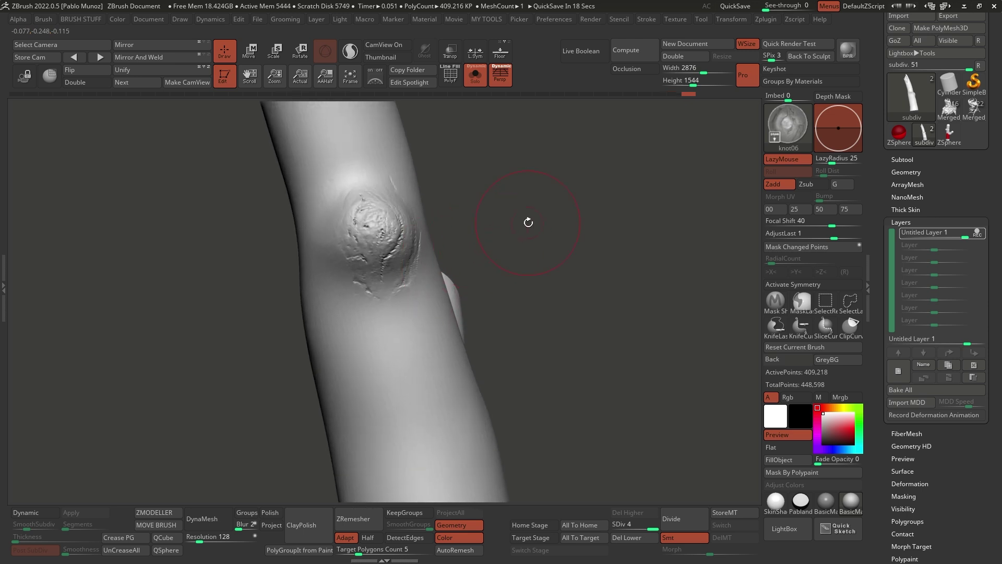
{"action": "key", "text": "ctrl+z"}
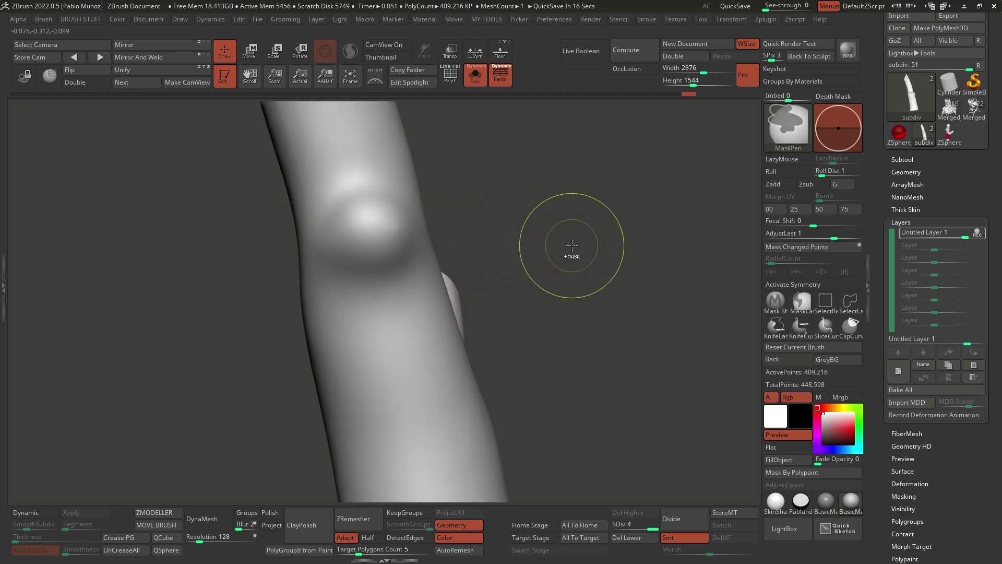
{"action": "key", "text": "ctrl+z"}
{"action": "left_click", "coordinate": [900, 223]}
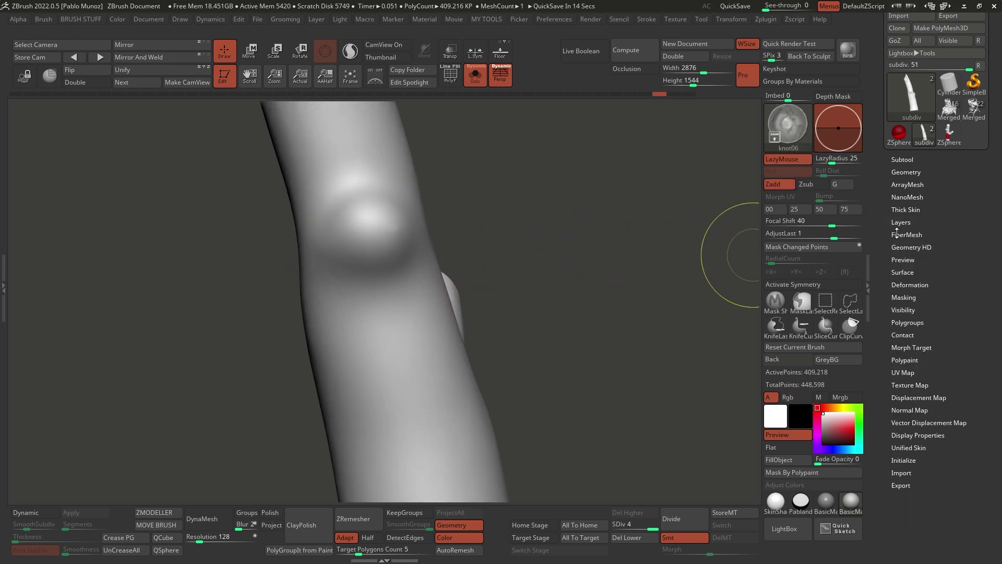
Duplicate the subdiv subtool and divide the copy up to subdivision level 6.
{"action": "left_click", "coordinate": [902, 159]}
{"action": "scroll", "coordinate": [869, 223], "scroll_direction": "down", "scroll_amount": 2}
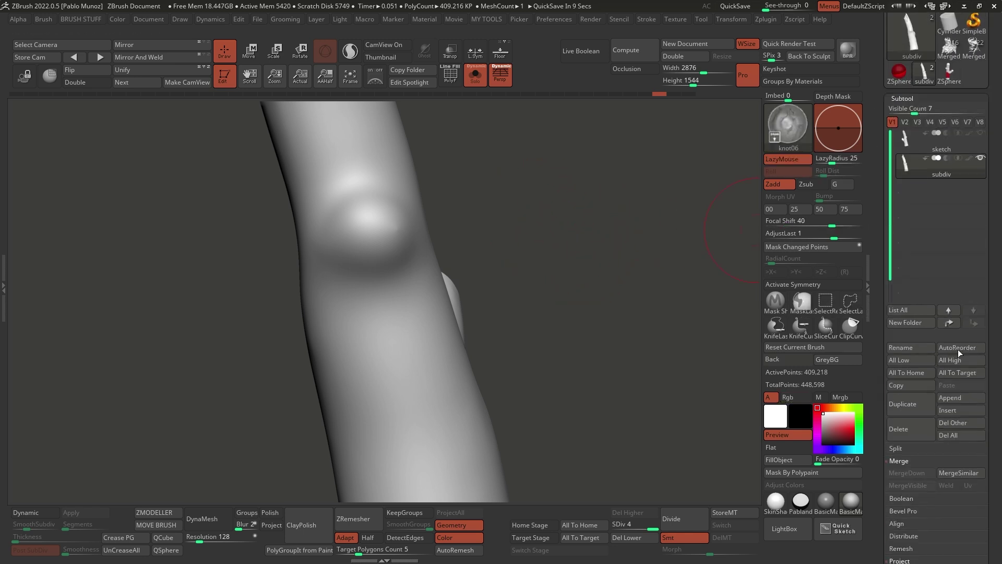
{"action": "left_click", "coordinate": [911, 404]}
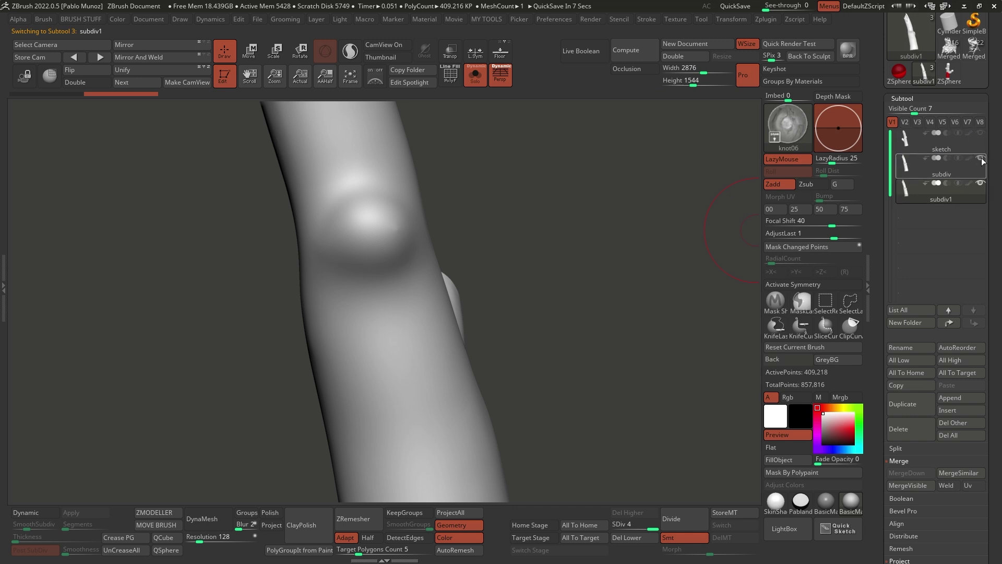
{"action": "left_click", "coordinate": [672, 519]}
{"action": "left_click", "coordinate": [672, 519]}
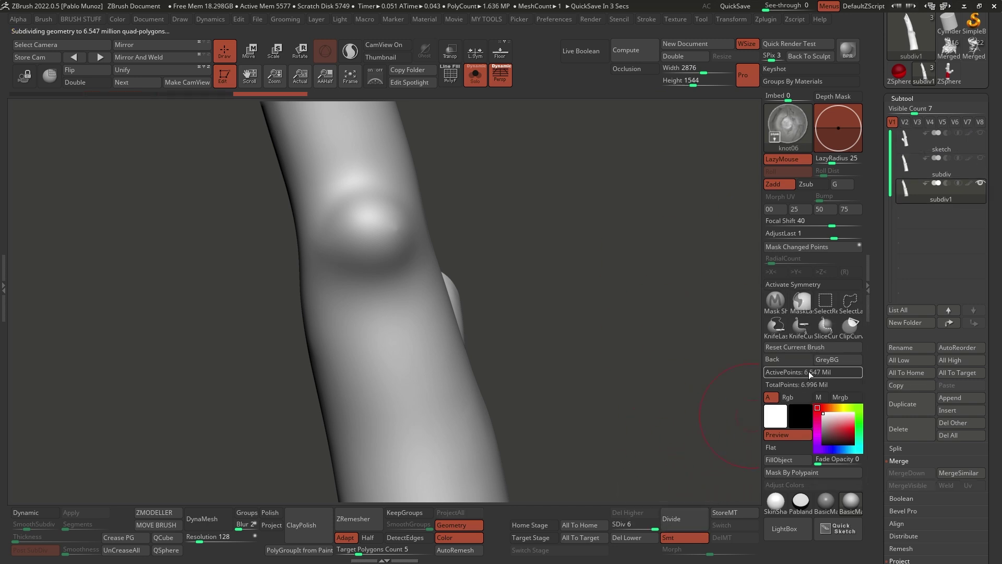
{"action": "key", "text": "Escape"}
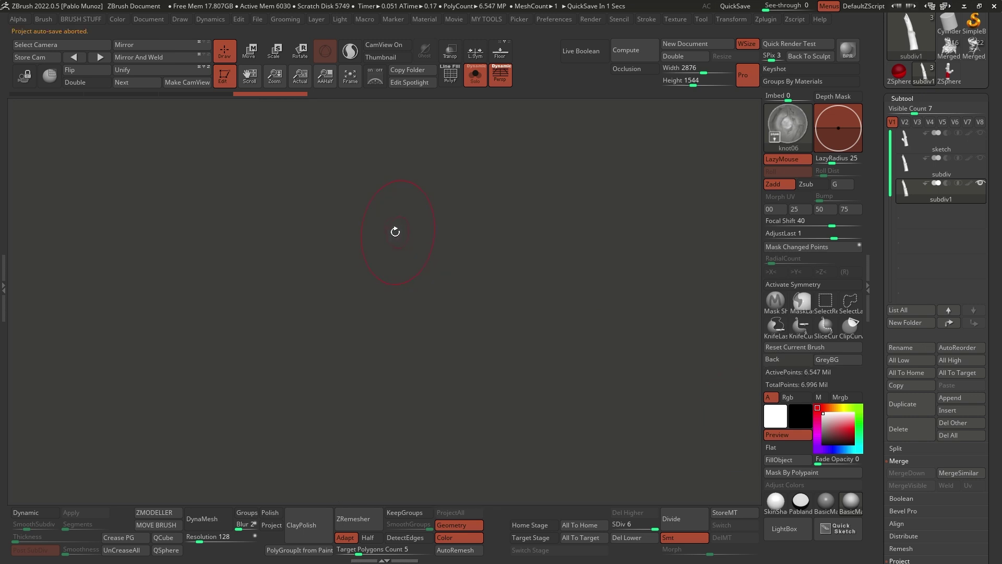
Stamp the knot06 detail over the trunk's bump and strengthen that stroke with an AdjustLast value of about 1.65.
{"action": "mouse_move", "coordinate": [372, 229]}
{"action": "left_mouse_down"}
{"action": "mouse_move", "coordinate": [365, 222]}
{"action": "mouse_move", "coordinate": [383, 243]}
{"action": "mouse_move", "coordinate": [415, 338]}
{"action": "left_mouse_up"}
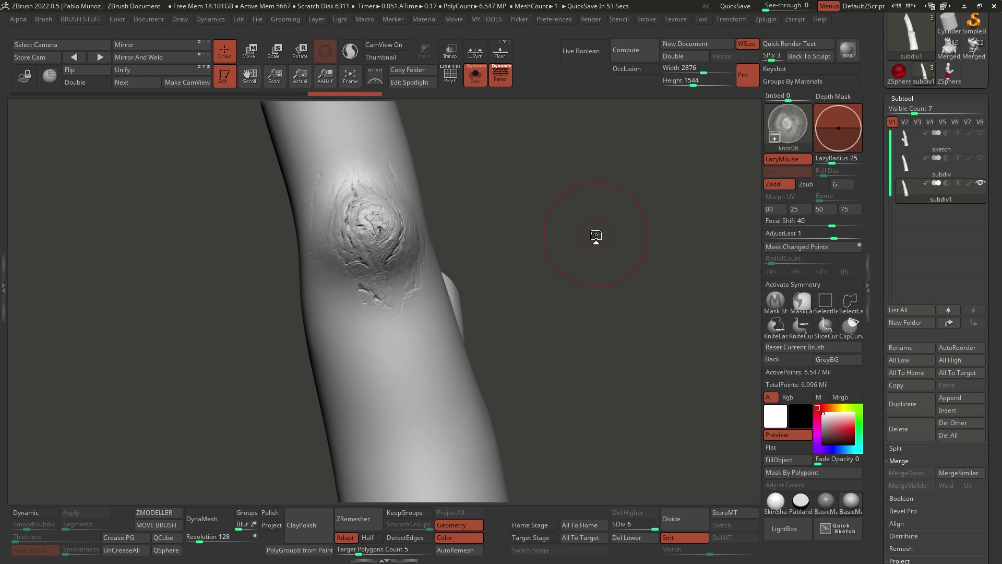
{"action": "mouse_move", "coordinate": [475, 205]}
{"action": "left_mouse_down"}
{"action": "mouse_move", "coordinate": [509, 234]}
{"action": "mouse_move", "coordinate": [479, 216]}
{"action": "mouse_move", "coordinate": [529, 224]}
{"action": "left_mouse_up"}
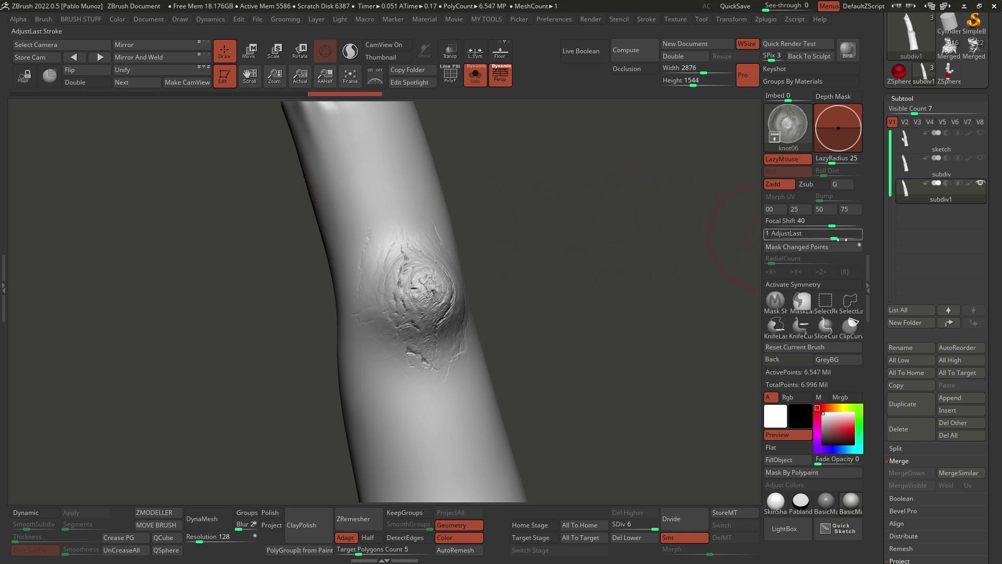
{"action": "left_click", "coordinate": [643, 20]}
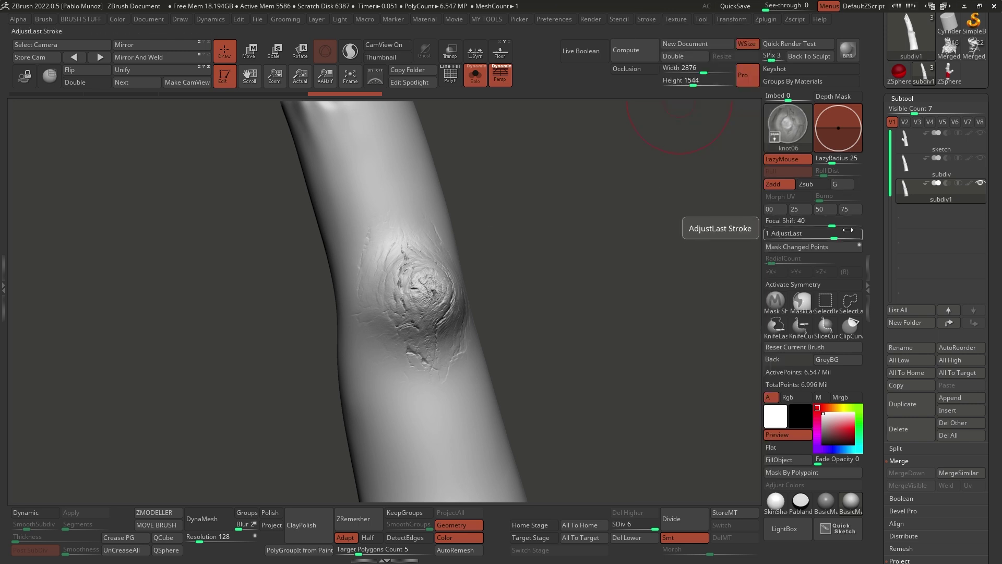
{"action": "left_click_drag", "start_coordinate": [836, 236], "coordinate": [839, 236]}
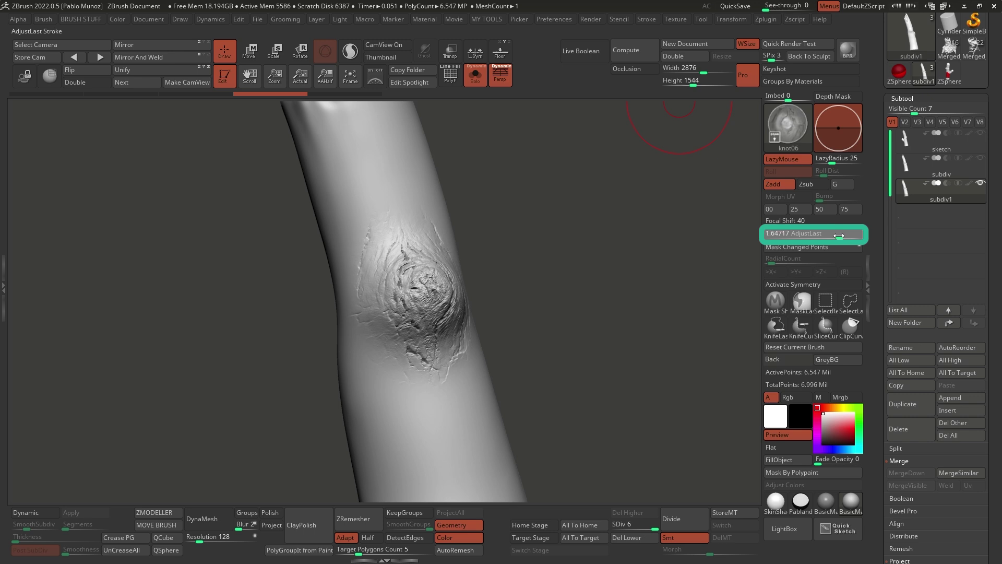
{"action": "mouse_move", "coordinate": [662, 263]}
{"action": "left_mouse_down"}
{"action": "mouse_move", "coordinate": [632, 273]}
{"action": "mouse_move", "coordinate": [596, 244]}
{"action": "left_mouse_up"}
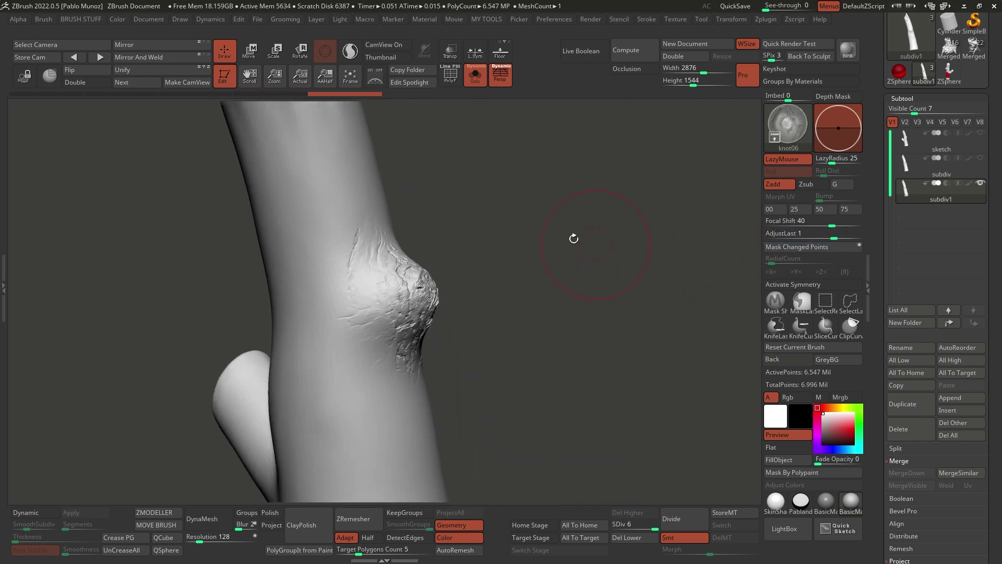
{"action": "mouse_move", "coordinate": [457, 251]}
{"action": "left_mouse_down"}
{"action": "mouse_move", "coordinate": [533, 282]}
{"action": "mouse_move", "coordinate": [396, 230]}
{"action": "left_mouse_up"}
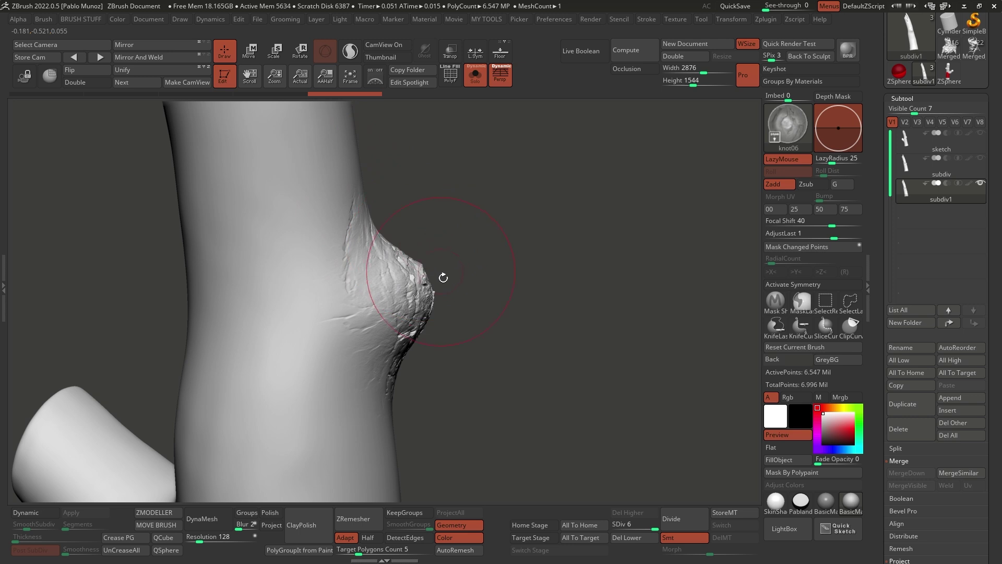
{"action": "mouse_move", "coordinate": [553, 253]}
{"action": "left_mouse_down"}
{"action": "mouse_move", "coordinate": [466, 273]}
{"action": "mouse_move", "coordinate": [542, 261]}
{"action": "left_mouse_up"}
{"action": "key", "text": "ctrl+z"}
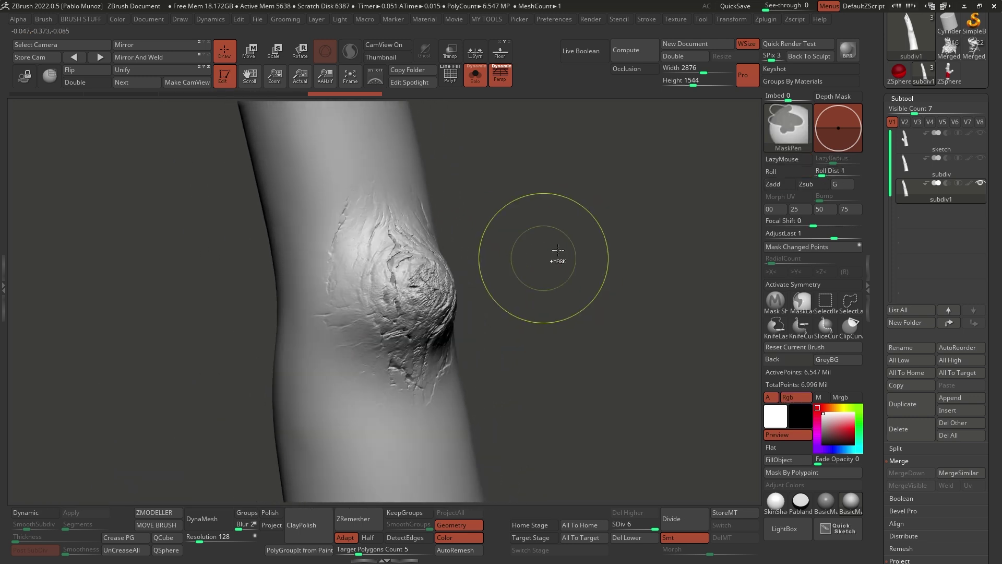
Lower the duplicated trunk to subdivision level 2 and push in the knot's outer face with the Move brush.
{"action": "left_click", "coordinate": [624, 525]}
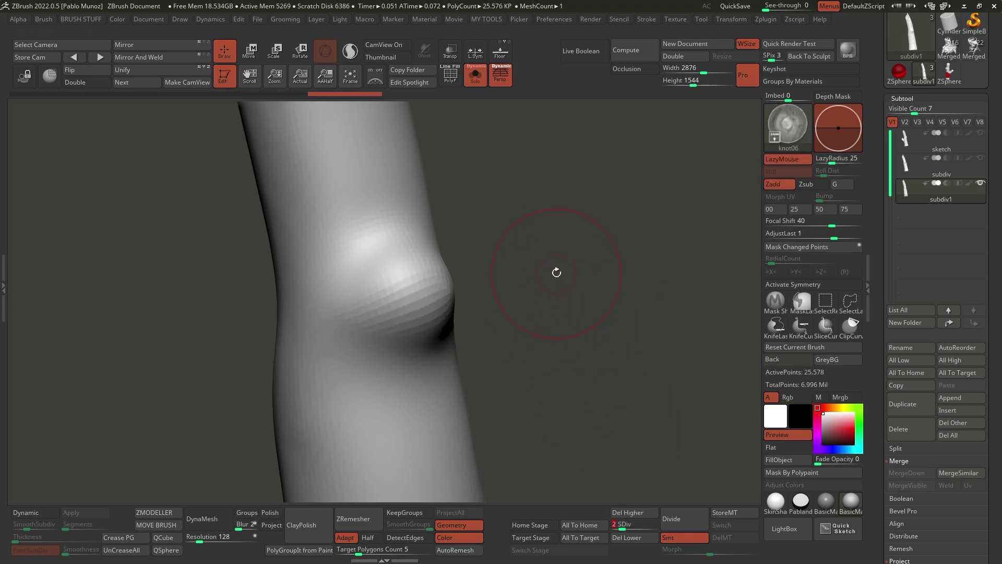
{"action": "key", "text": "b"}
{"action": "key", "text": "m"}
{"action": "key", "text": "v"}
{"action": "mouse_move", "coordinate": [555, 253]}
{"action": "left_mouse_down"}
{"action": "mouse_move", "coordinate": [519, 266]}
{"action": "mouse_move", "coordinate": [501, 249]}
{"action": "left_mouse_up"}
{"action": "mouse_move", "coordinate": [480, 286]}
{"action": "left_mouse_down"}
{"action": "mouse_move", "coordinate": [473, 272]}
{"action": "mouse_move", "coordinate": [489, 285]}
{"action": "mouse_move", "coordinate": [505, 261]}
{"action": "mouse_move", "coordinate": [473, 263]}
{"action": "mouse_move", "coordinate": [543, 291]}
{"action": "mouse_move", "coordinate": [432, 300]}
{"action": "mouse_move", "coordinate": [505, 303]}
{"action": "left_mouse_up"}
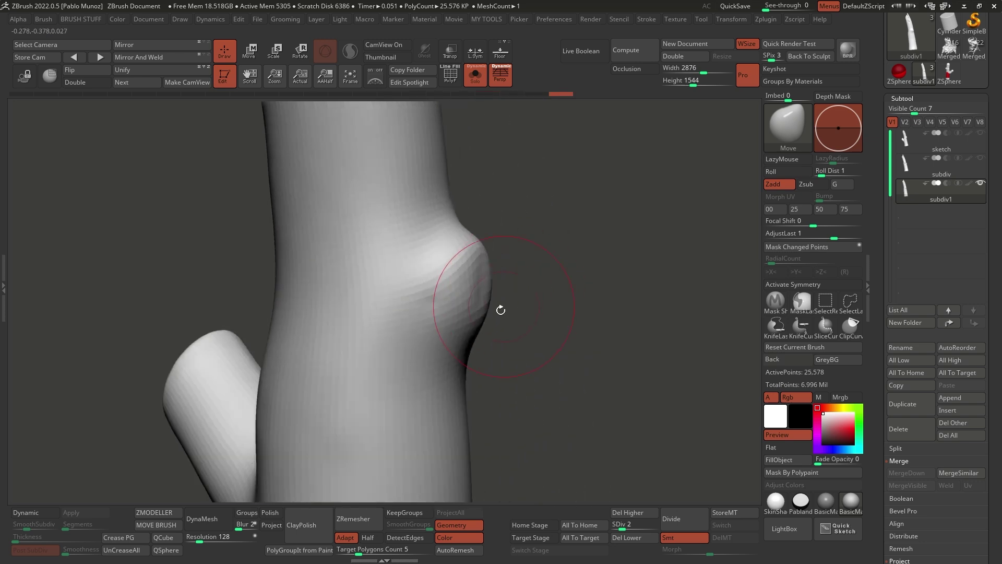
{"action": "left_click_drag", "start_coordinate": [507, 250], "coordinate": [474, 295]}
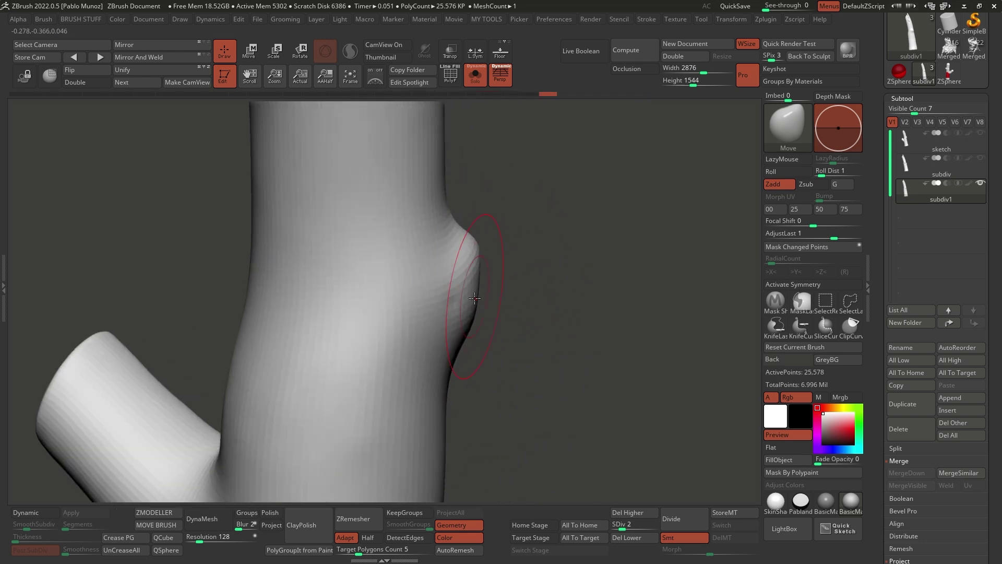
Refine the knot's rim and hollow its centre with the Move brush, and return to subdivision level 6.
{"action": "left_click_drag", "start_coordinate": [472, 247], "coordinate": [489, 244]}
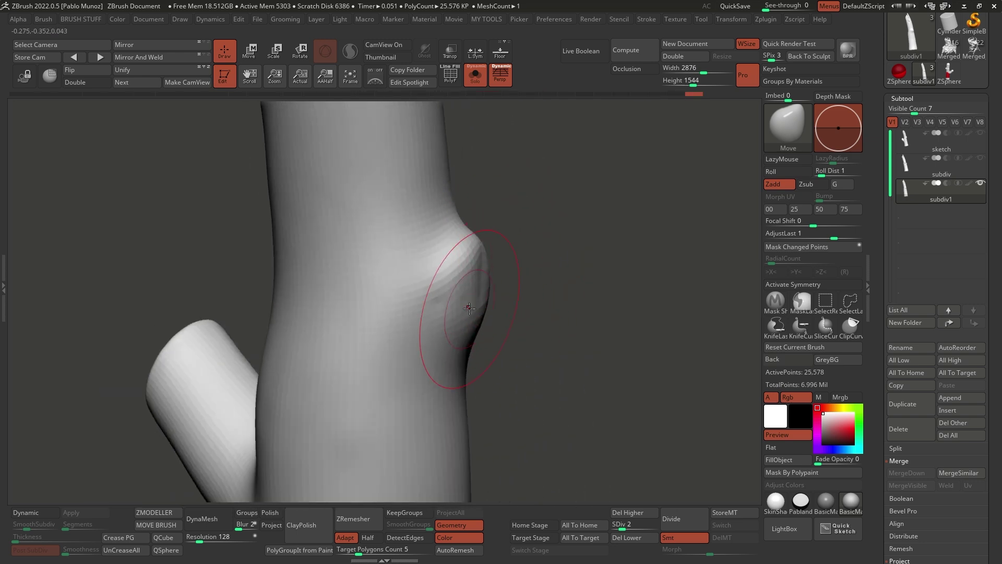
{"action": "left_click_drag", "start_coordinate": [530, 303], "coordinate": [496, 309]}
{"action": "left_click_drag", "start_coordinate": [574, 277], "coordinate": [517, 284]}
{"action": "left_click_drag", "start_coordinate": [543, 264], "coordinate": [465, 292]}
{"action": "left_click_drag", "start_coordinate": [487, 358], "coordinate": [642, 425]}
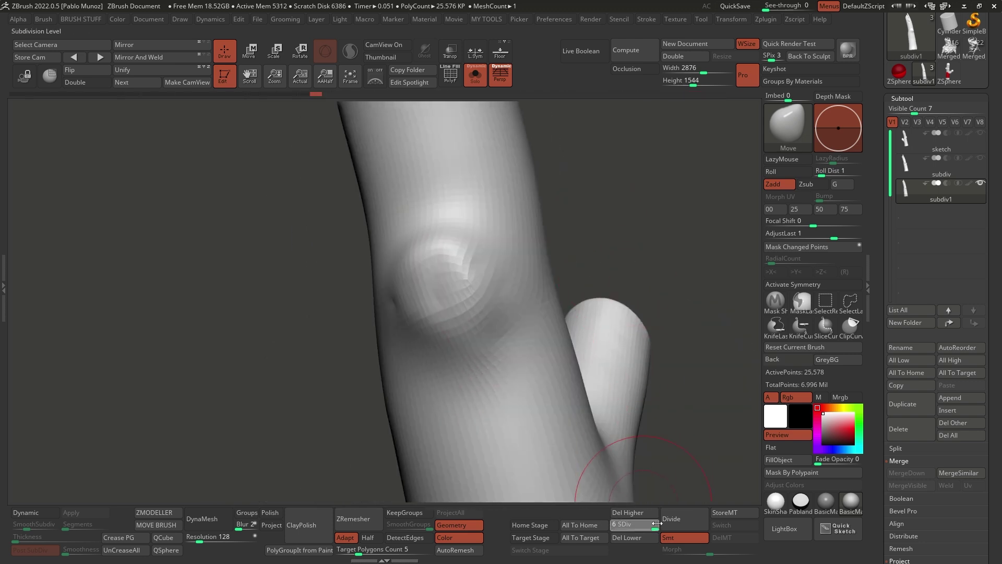
Stamp the knot06 brush over the reshaped knot on the trunk and fine-tune that stroke's strength with AdjustLast.
{"action": "left_click", "coordinate": [773, 132]}
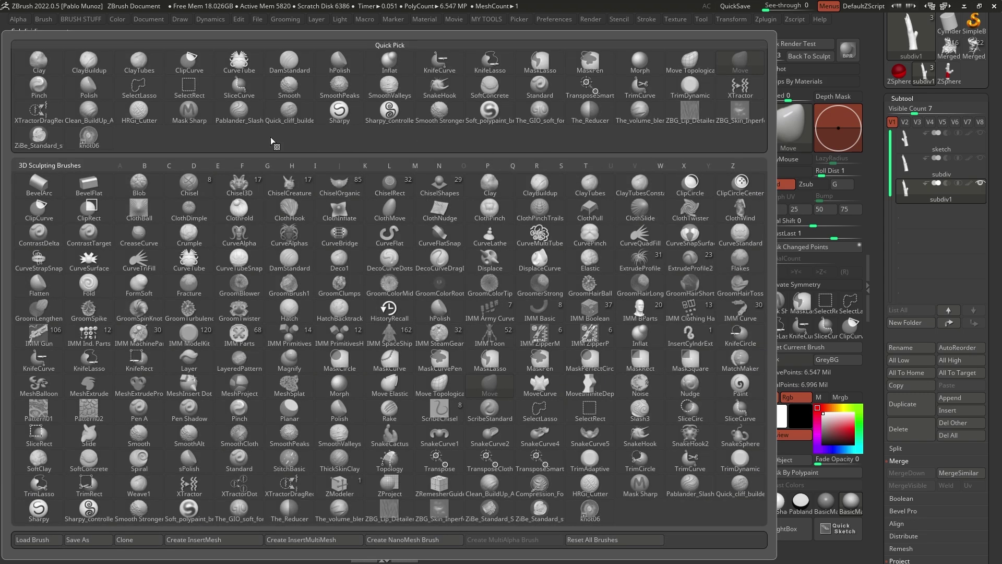
{"action": "left_click", "coordinate": [89, 136]}
{"action": "left_click_drag", "start_coordinate": [447, 286], "coordinate": [494, 392]}
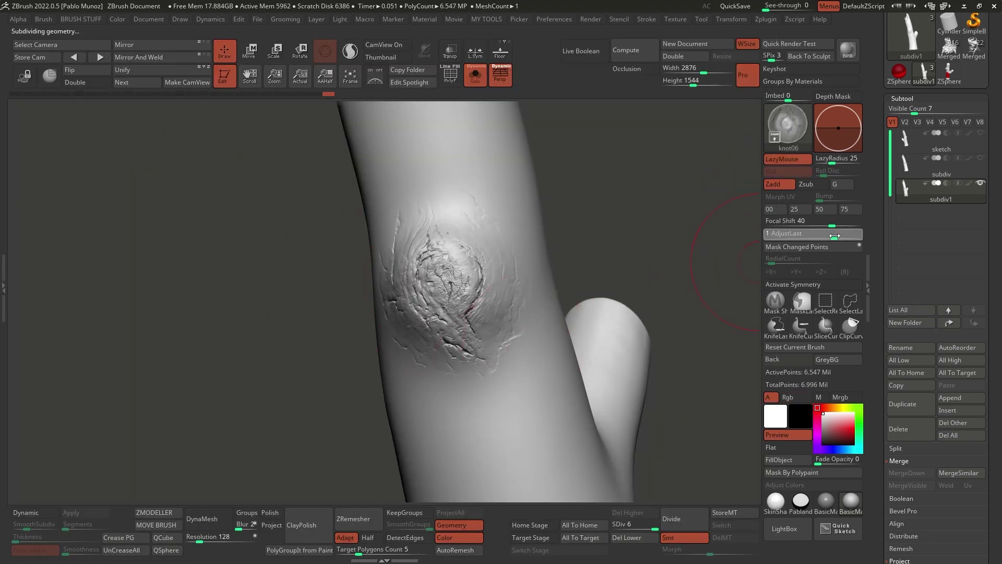
{"action": "left_click_drag", "start_coordinate": [839, 236], "coordinate": [834, 236]}
{"action": "left_click_drag", "start_coordinate": [632, 245], "coordinate": [573, 225]}
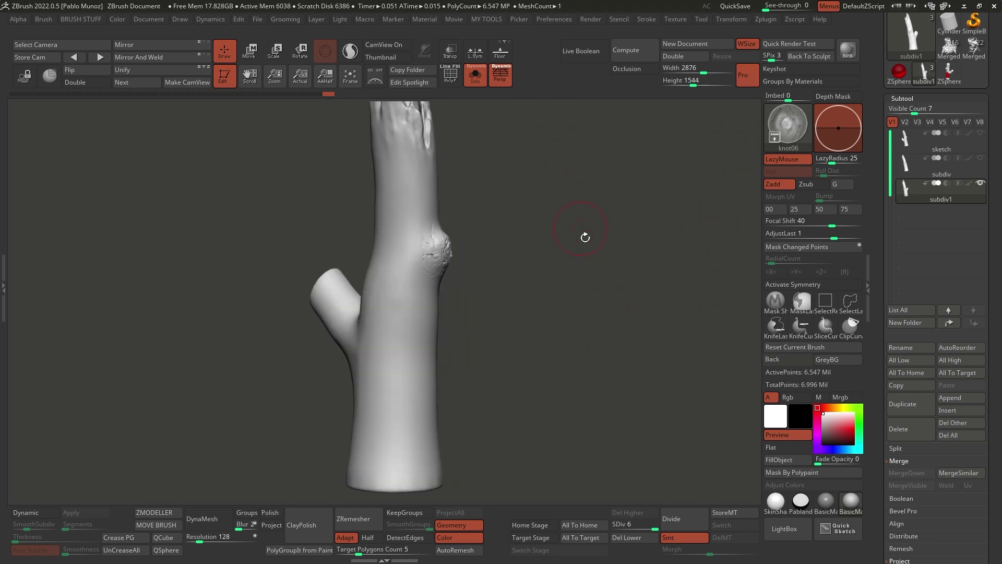
Try stamping the Log-cut12 brush on the trunk's unmasked cut base, checking how its cracks run over the edge.
{"action": "key", "text": "comma"}
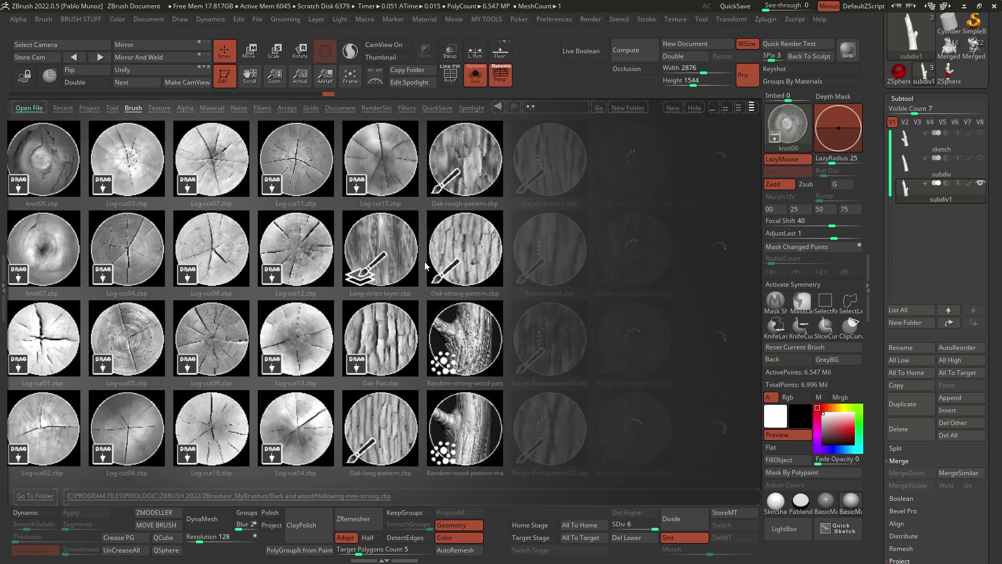
{"action": "mouse_move", "coordinate": [426, 265]}
{"action": "left_mouse_down"}
{"action": "mouse_move", "coordinate": [398, 261]}
{"action": "mouse_move", "coordinate": [524, 249]}
{"action": "left_mouse_up"}
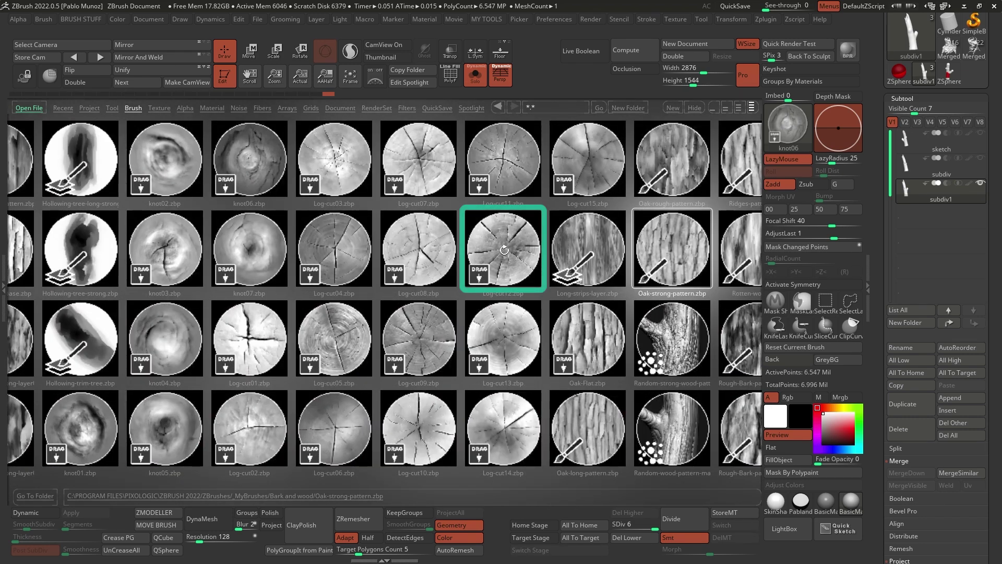
{"action": "double_click", "coordinate": [505, 250]}
{"action": "mouse_move", "coordinate": [381, 344]}
{"action": "right_mouse_down"}
{"action": "mouse_move", "coordinate": [402, 249]}
{"action": "mouse_move", "coordinate": [425, 287]}
{"action": "right_mouse_up"}
{"action": "left_click_drag", "start_coordinate": [425, 287], "coordinate": [527, 250]}
{"action": "mouse_move", "coordinate": [528, 231]}
{"action": "right_mouse_down"}
{"action": "mouse_move", "coordinate": [520, 249]}
{"action": "mouse_move", "coordinate": [544, 270]}
{"action": "right_mouse_up"}
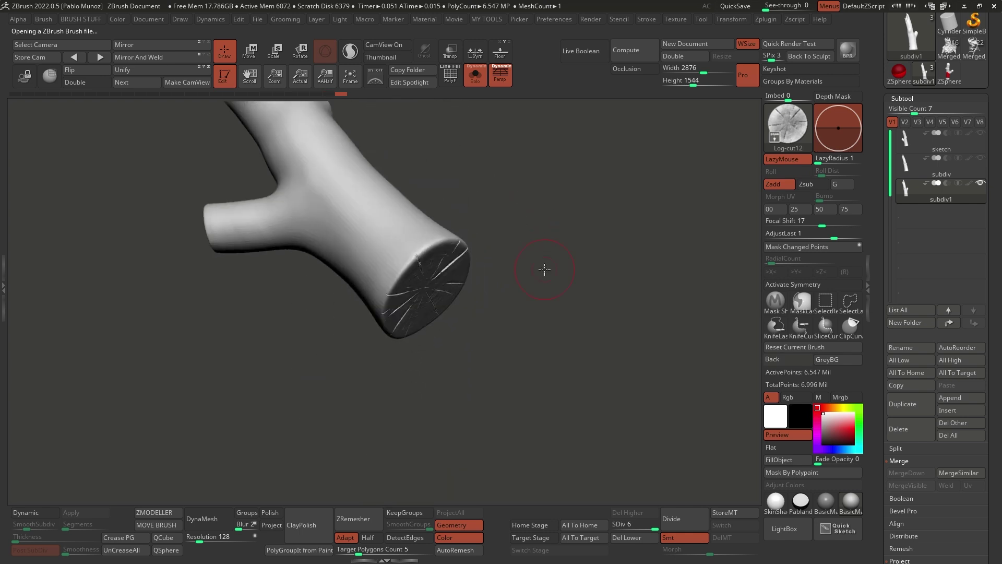
{"action": "right_click_drag", "start_coordinate": [426, 285], "coordinate": [366, 346], "text": "ctrl"}
{"action": "right_click_drag", "start_coordinate": [392, 287], "coordinate": [422, 268]}
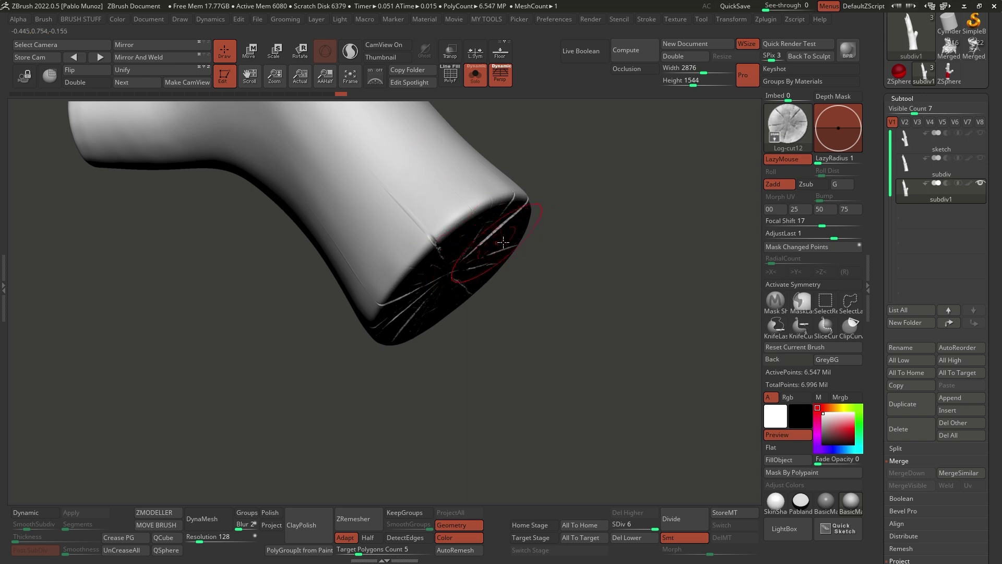
{"action": "right_click_drag", "start_coordinate": [537, 214], "coordinate": [558, 224]}
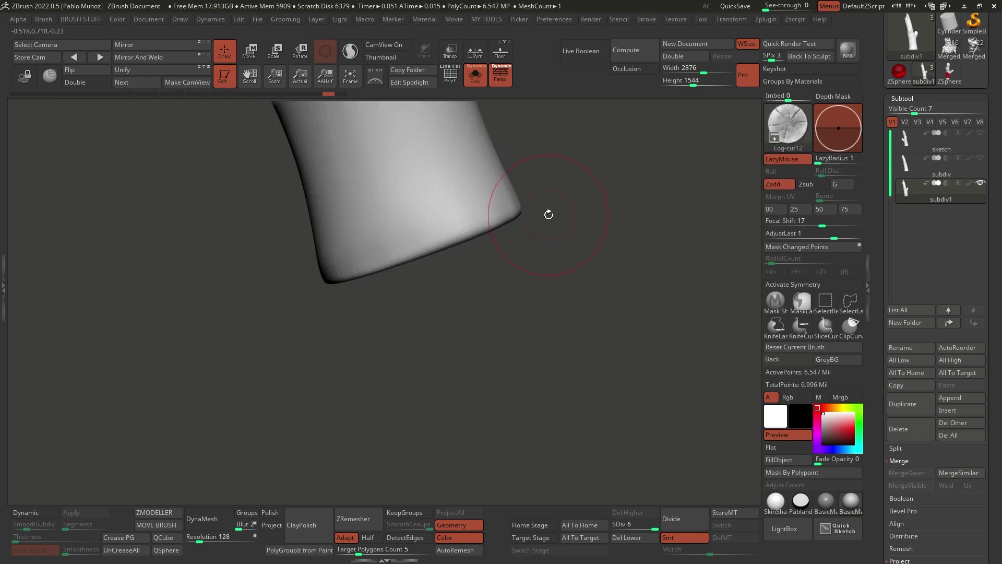
Paint a mask over the whole cut base of the trunk, out to its rim, with the Mask Sharp brush.
{"action": "mouse_move", "coordinate": [599, 327]}
{"action": "right_mouse_down"}
{"action": "mouse_move", "coordinate": [582, 240]}
{"action": "mouse_move", "coordinate": [600, 268]}
{"action": "mouse_move", "coordinate": [599, 254]}
{"action": "right_mouse_up"}
{"action": "left_click", "coordinate": [777, 302]}
{"action": "mouse_move", "coordinate": [637, 316]}
{"action": "right_mouse_down"}
{"action": "mouse_move", "coordinate": [642, 324]}
{"action": "mouse_move", "coordinate": [634, 322]}
{"action": "mouse_move", "coordinate": [743, 306]}
{"action": "right_mouse_up"}
{"action": "mouse_move", "coordinate": [469, 298]}
{"action": "left_mouse_down", "text": "ctrl"}
{"action": "mouse_move", "coordinate": [448, 298]}
{"action": "mouse_move", "coordinate": [474, 290]}
{"action": "mouse_move", "coordinate": [458, 266]}
{"action": "mouse_move", "coordinate": [420, 276]}
{"action": "mouse_move", "coordinate": [403, 318]}
{"action": "mouse_move", "coordinate": [413, 345]}
{"action": "left_mouse_up", "text": "ctrl"}
{"action": "mouse_move", "coordinate": [450, 262]}
{"action": "left_mouse_down", "text": "ctrl"}
{"action": "mouse_move", "coordinate": [481, 217]}
{"action": "mouse_move", "coordinate": [447, 347]}
{"action": "mouse_move", "coordinate": [412, 402]}
{"action": "left_mouse_up", "text": "ctrl"}
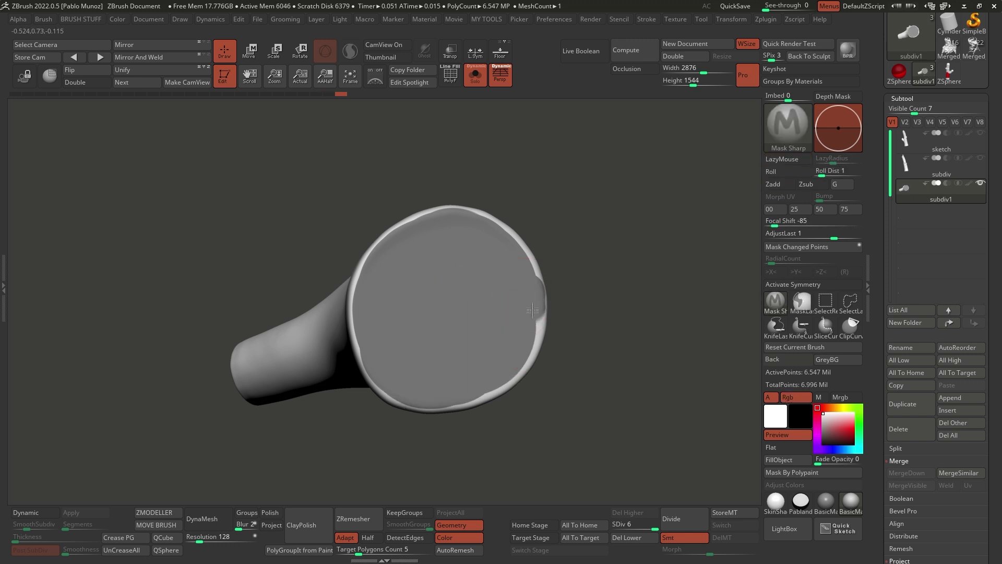
{"action": "left_click_drag", "start_coordinate": [483, 384], "coordinate": [406, 386], "text": "ctrl"}
{"action": "left_click_drag", "start_coordinate": [516, 303], "coordinate": [508, 245], "text": "ctrl"}
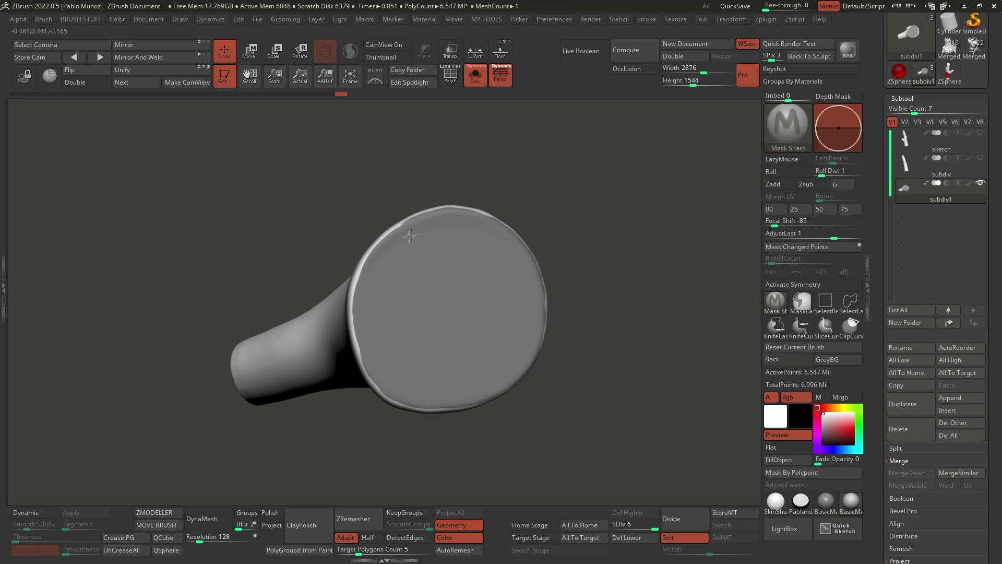
Invert the mask at subdivision level 3 so only the trunk's cut base is editable, and return to level 6.
{"action": "left_click_drag", "start_coordinate": [655, 529], "coordinate": [630, 529]}
{"action": "left_click", "coordinate": [556, 298], "text": "ctrl"}
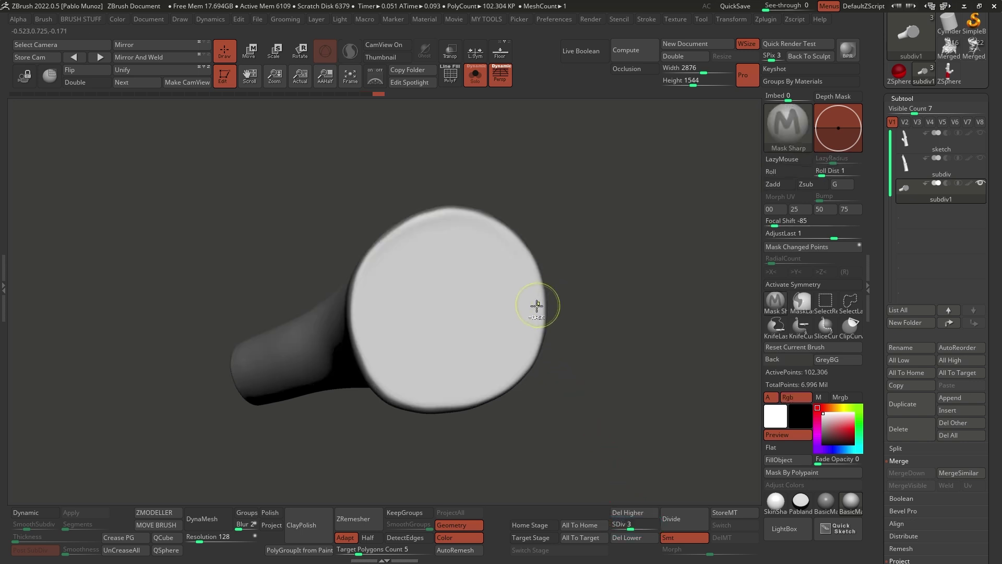
{"action": "left_click_drag", "start_coordinate": [630, 526], "coordinate": [655, 517]}
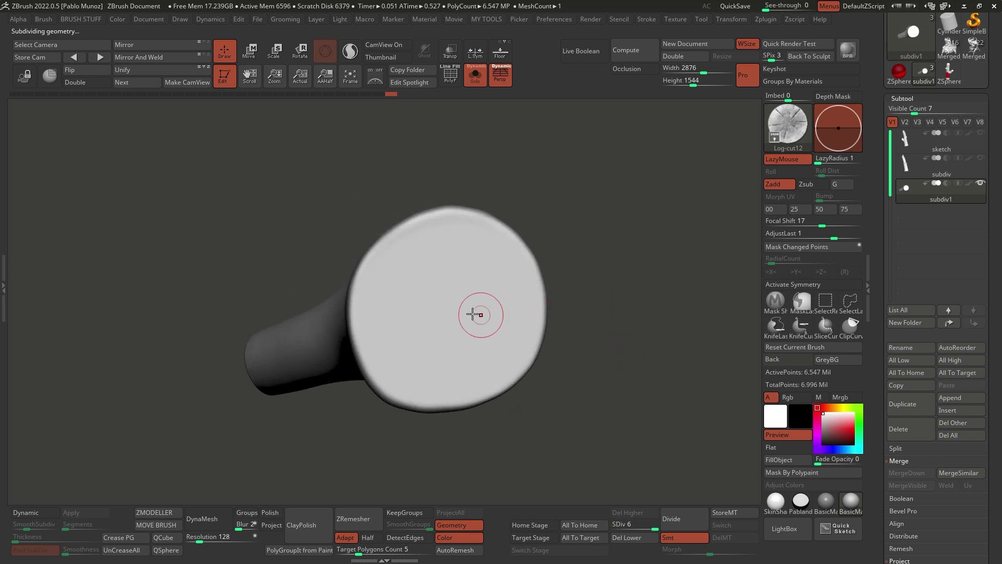
Try the Log-cut12 stamp on the now isolated cut base and undo it.
{"action": "left_click_drag", "start_coordinate": [449, 305], "coordinate": [592, 231]}
{"action": "left_click_drag", "start_coordinate": [710, 307], "coordinate": [635, 320]}
{"action": "key", "text": "ctrl+z"}
Load the Log-cut01 brush, try its crack pattern twice on the trunk's cut base, and undo both stamps.
{"action": "left_click", "coordinate": [783, 532]}
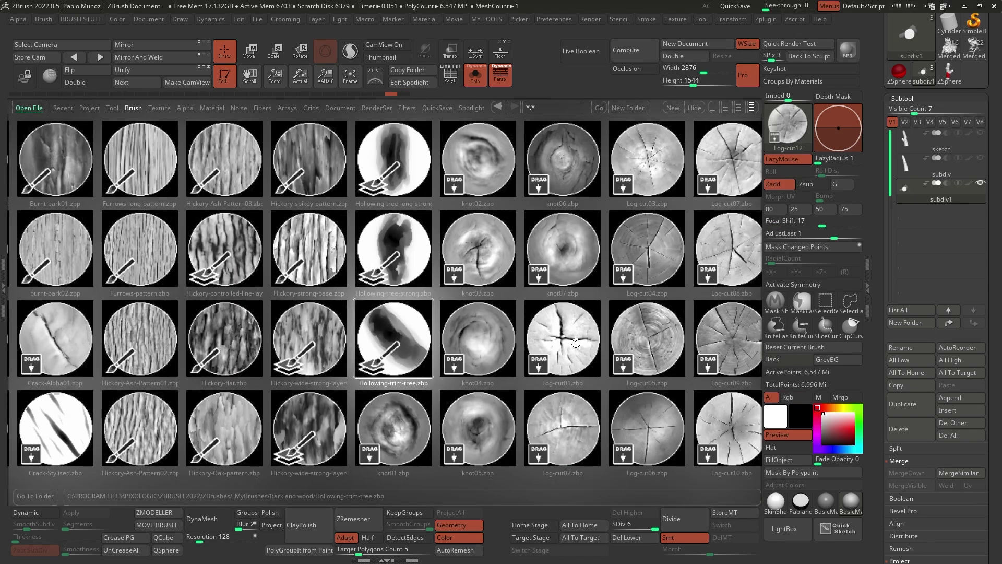
{"action": "double_click", "coordinate": [579, 338]}
{"action": "left_click_drag", "start_coordinate": [429, 312], "coordinate": [558, 257]}
{"action": "key", "text": "ctrl+z"}
{"action": "left_click_drag", "start_coordinate": [427, 306], "coordinate": [554, 222]}
{"action": "key", "text": "ctrl+z"}
Load the Log-cut05 brush, stamp its growth rings across the trunk's cut base, and strengthen the stroke with AdjustLast.
{"action": "left_click", "coordinate": [785, 528]}
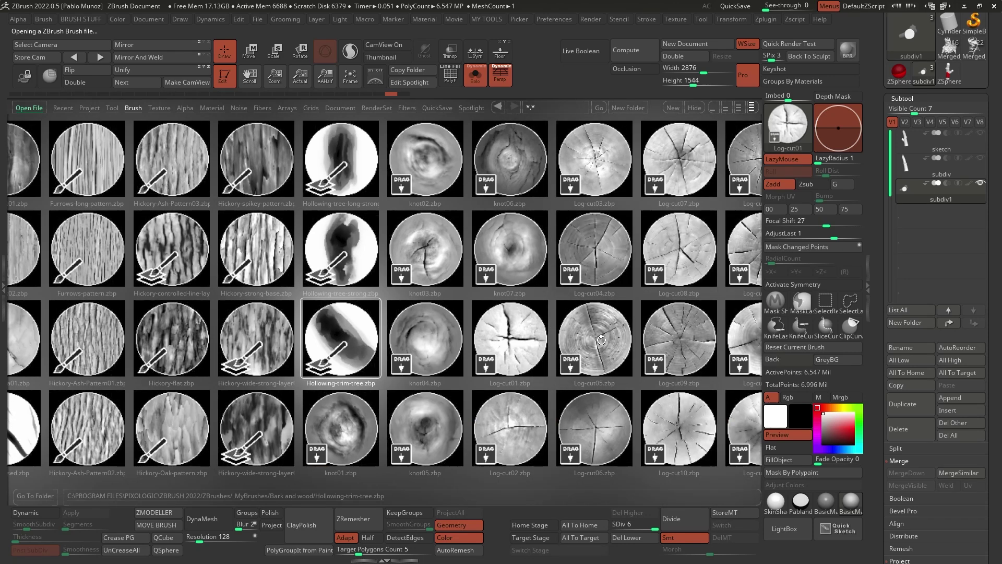
{"action": "double_click", "coordinate": [601, 340]}
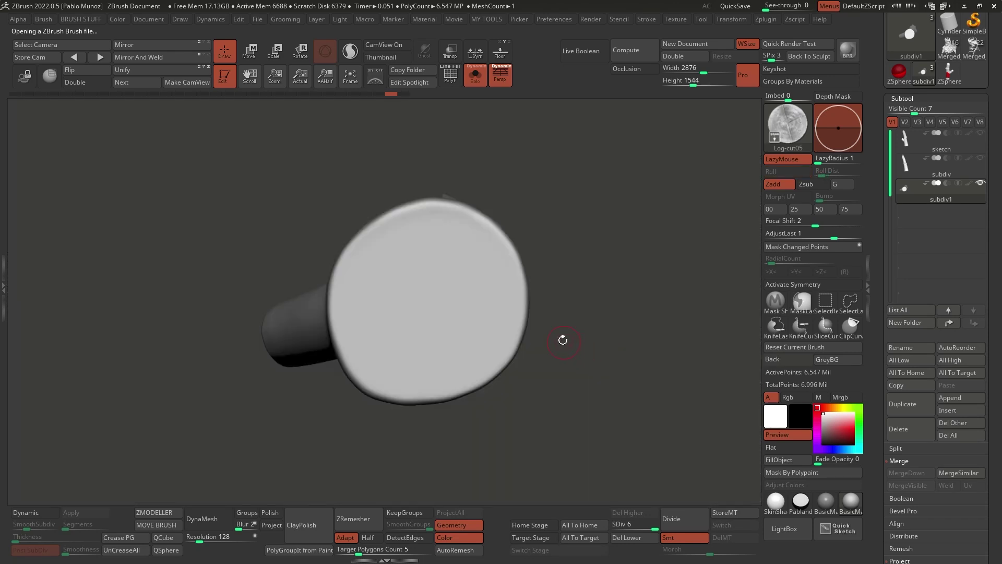
{"action": "mouse_move", "coordinate": [427, 301]}
{"action": "left_mouse_down"}
{"action": "mouse_move", "coordinate": [522, 261]}
{"action": "mouse_move", "coordinate": [539, 228]}
{"action": "mouse_move", "coordinate": [567, 214]}
{"action": "mouse_move", "coordinate": [595, 268]}
{"action": "left_mouse_up"}
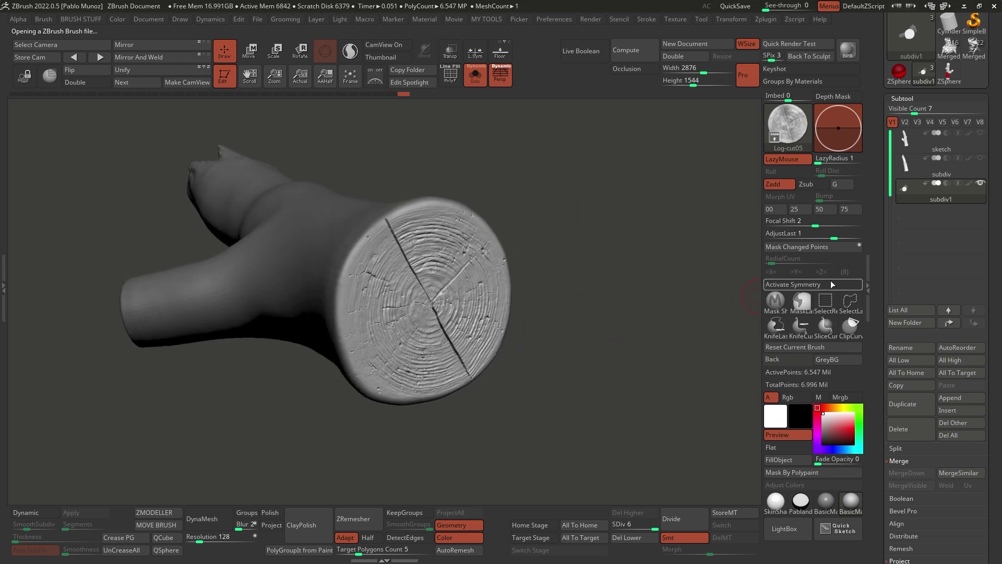
{"action": "left_click_drag", "start_coordinate": [834, 236], "coordinate": [843, 236]}
Load the Log-cut15 brush and stamp its cut pattern onto the flat end of the side branch.
{"action": "mouse_move", "coordinate": [705, 270]}
{"action": "left_mouse_down"}
{"action": "mouse_move", "coordinate": [620, 340]}
{"action": "mouse_move", "coordinate": [584, 293]}
{"action": "mouse_move", "coordinate": [564, 208]}
{"action": "mouse_move", "coordinate": [579, 308]}
{"action": "mouse_move", "coordinate": [582, 264]}
{"action": "mouse_move", "coordinate": [613, 291]}
{"action": "mouse_move", "coordinate": [519, 277]}
{"action": "mouse_move", "coordinate": [529, 288]}
{"action": "left_mouse_up"}
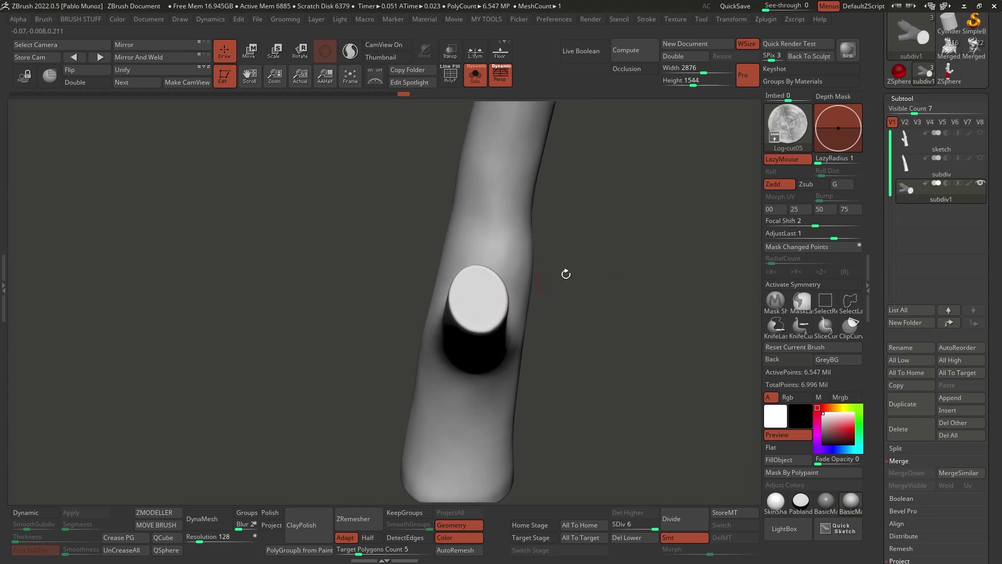
{"action": "left_click", "coordinate": [788, 529]}
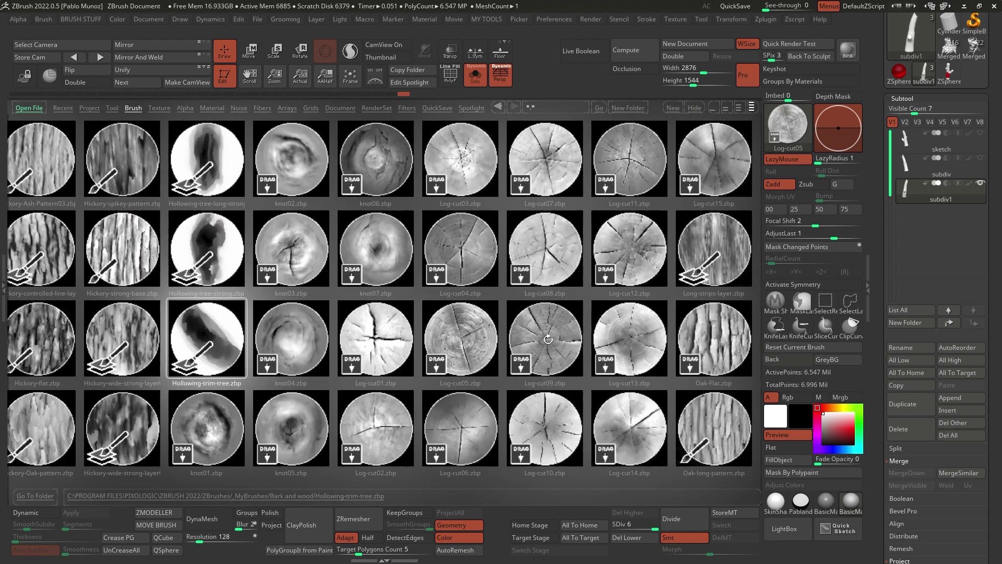
{"action": "left_click", "coordinate": [626, 345]}
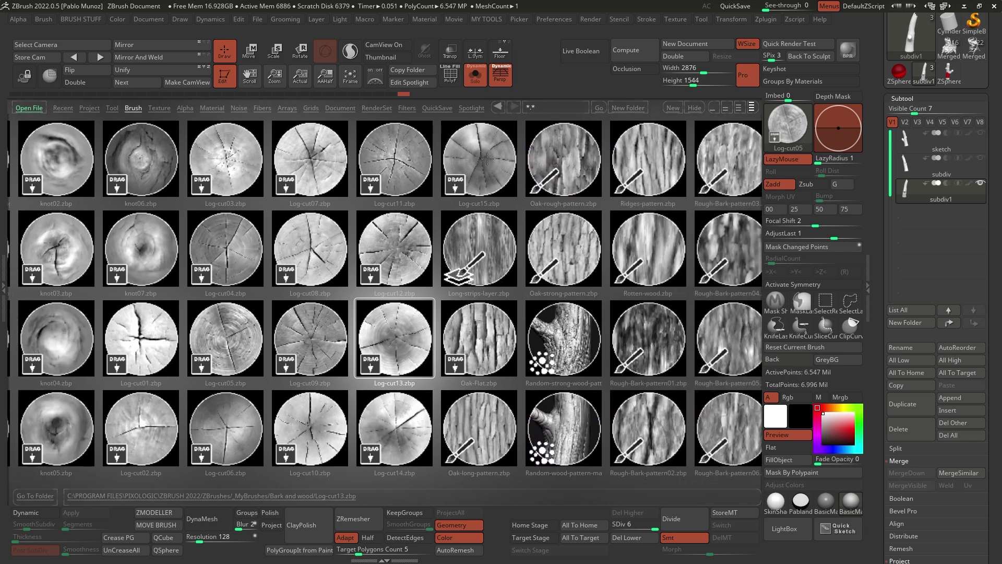
{"action": "double_click", "coordinate": [487, 158]}
{"action": "left_click_drag", "start_coordinate": [509, 329], "coordinate": [511, 330]}
{"action": "mouse_move", "coordinate": [570, 312]}
{"action": "right_mouse_down"}
{"action": "mouse_move", "coordinate": [604, 305]}
{"action": "mouse_move", "coordinate": [556, 315]}
{"action": "mouse_move", "coordinate": [608, 317]}
{"action": "right_mouse_up"}
{"action": "left_click_drag", "start_coordinate": [608, 316], "coordinate": [472, 292]}
Compare the hollowing tree brushes and load Hollowing-trim-tree for the trunk's splintered top.
{"action": "left_click_drag", "start_coordinate": [558, 260], "coordinate": [512, 288]}
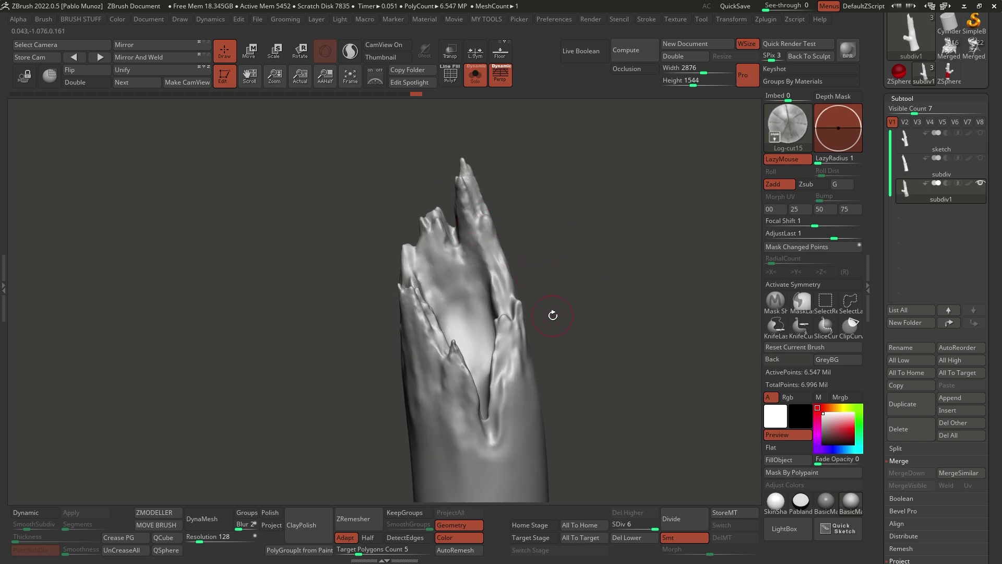
{"action": "left_click", "coordinate": [786, 530]}
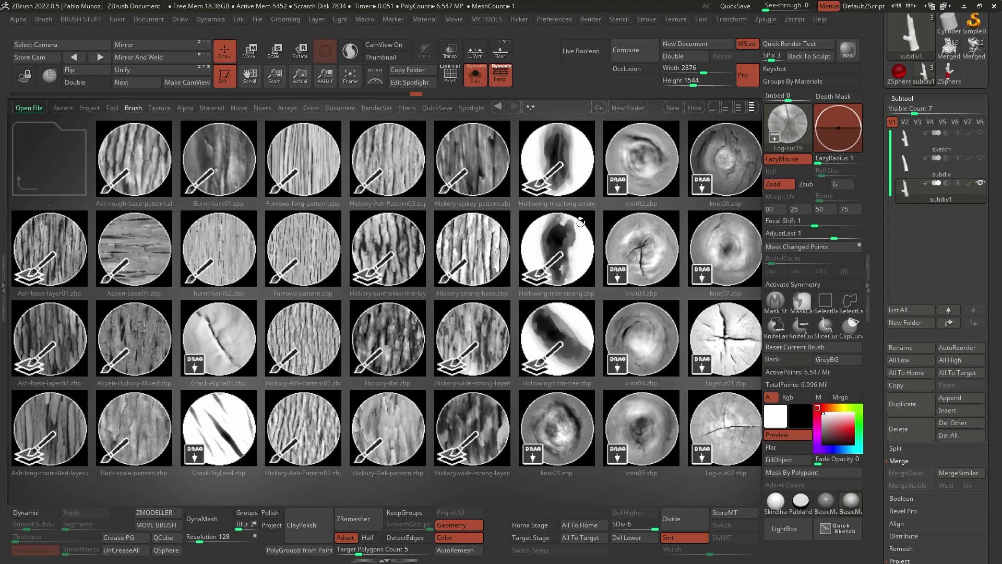
{"action": "left_click", "coordinate": [559, 178]}
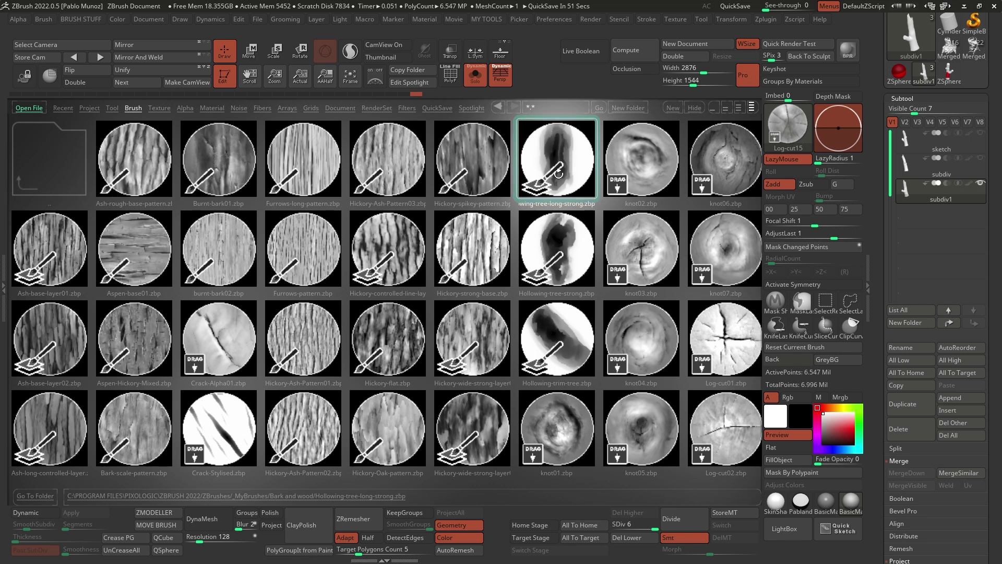
{"action": "left_click", "coordinate": [563, 262]}
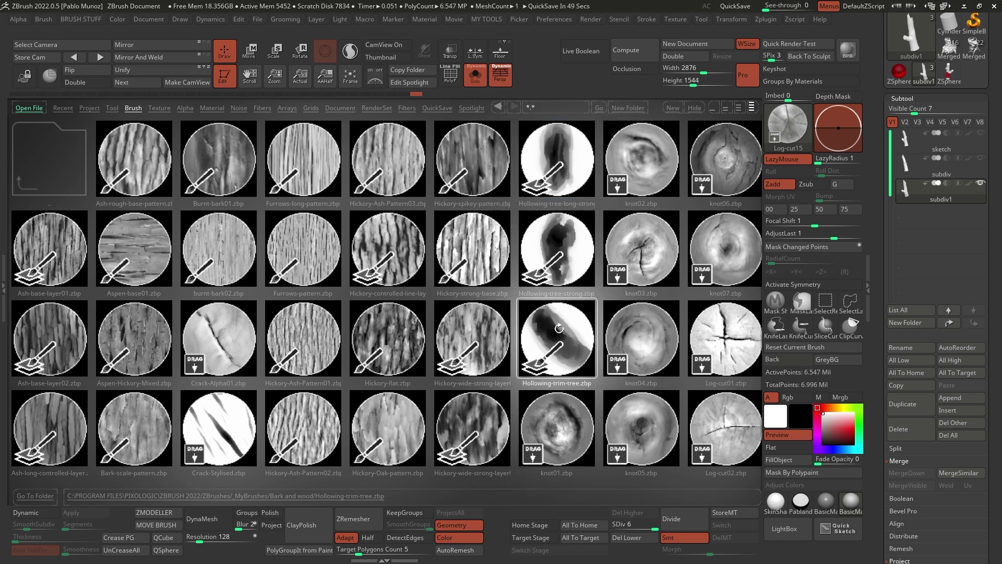
{"action": "left_click", "coordinate": [548, 334]}
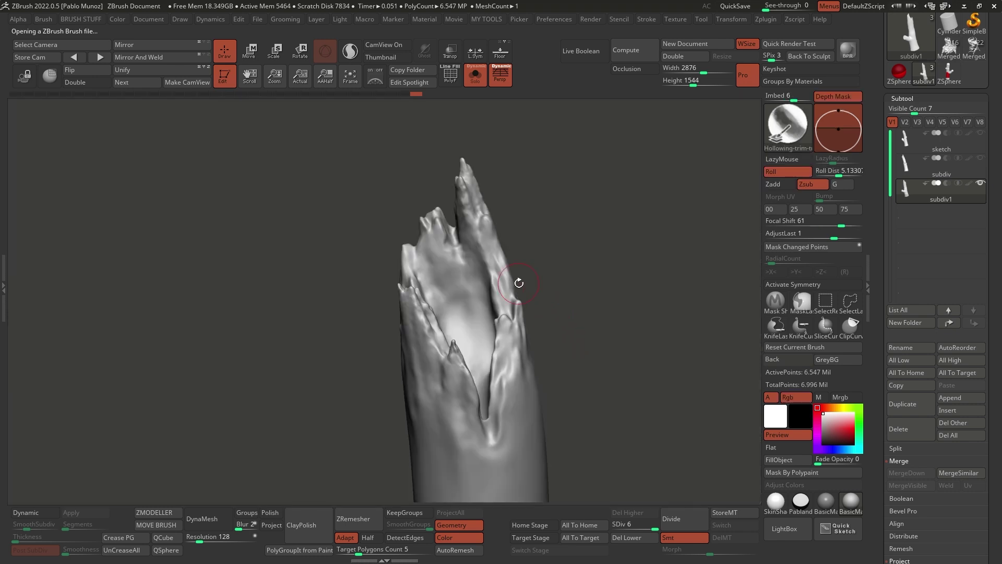
Try carving a long layered hollow between the splintered top and the knot with Hollowing-trim-tree, and undo it.
{"action": "left_click_drag", "start_coordinate": [567, 344], "coordinate": [539, 240], "text": "alt"}
{"action": "mouse_move", "coordinate": [546, 295]}
{"action": "left_mouse_down", "text": "alt"}
{"action": "mouse_move", "coordinate": [572, 237]}
{"action": "mouse_move", "coordinate": [562, 259]}
{"action": "left_mouse_up", "text": "alt"}
{"action": "key", "text": "space"}
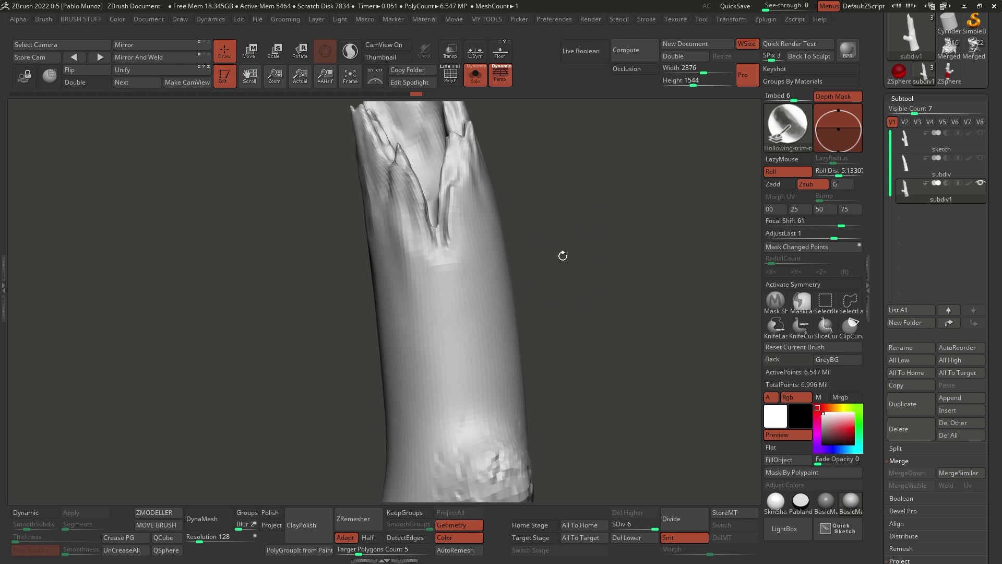
{"action": "mouse_move", "coordinate": [462, 277]}
{"action": "left_mouse_down"}
{"action": "mouse_move", "coordinate": [445, 395]}
{"action": "mouse_move", "coordinate": [456, 303]}
{"action": "left_mouse_up"}
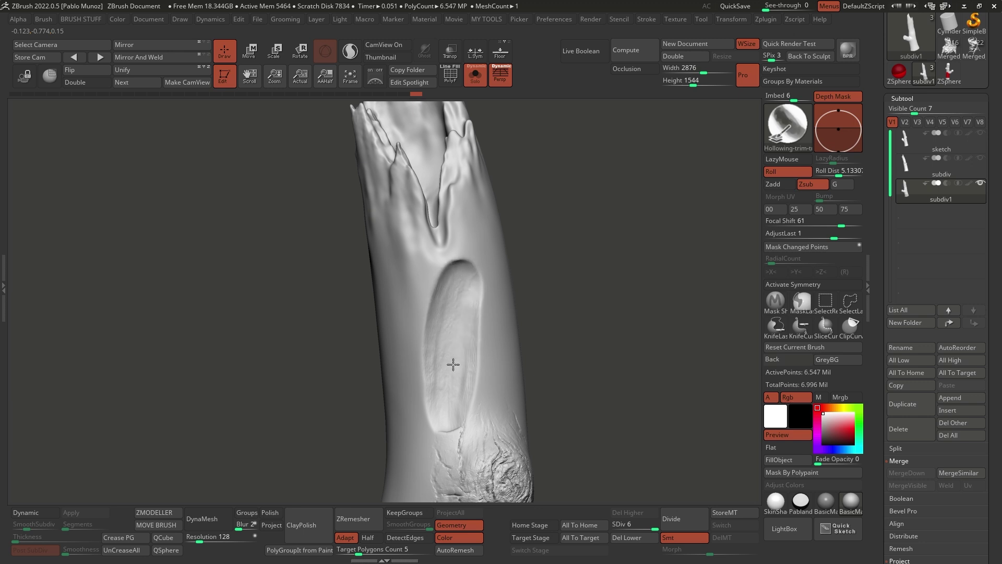
{"action": "left_click_drag", "start_coordinate": [452, 362], "coordinate": [452, 400]}
{"action": "left_click_drag", "start_coordinate": [452, 342], "coordinate": [453, 333]}
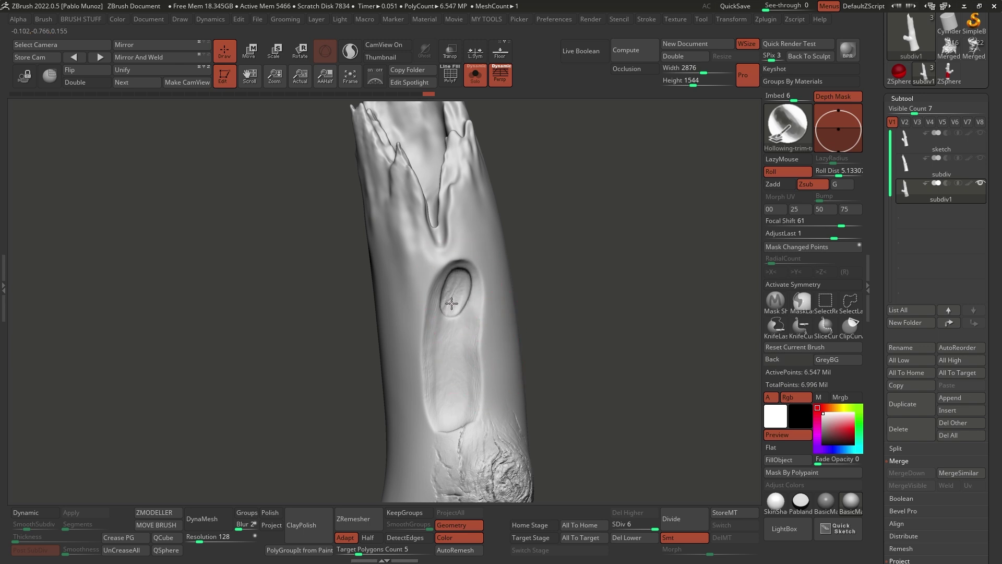
{"action": "left_click_drag", "start_coordinate": [446, 379], "coordinate": [455, 393]}
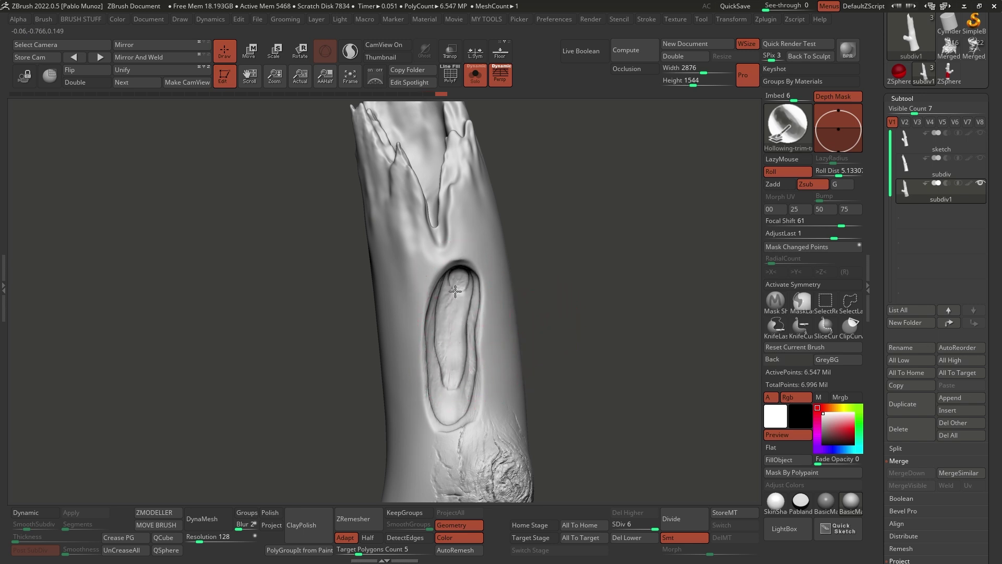
{"action": "mouse_move", "coordinate": [522, 324]}
{"action": "left_mouse_down"}
{"action": "mouse_move", "coordinate": [588, 308]}
{"action": "mouse_move", "coordinate": [553, 315]}
{"action": "left_mouse_up"}
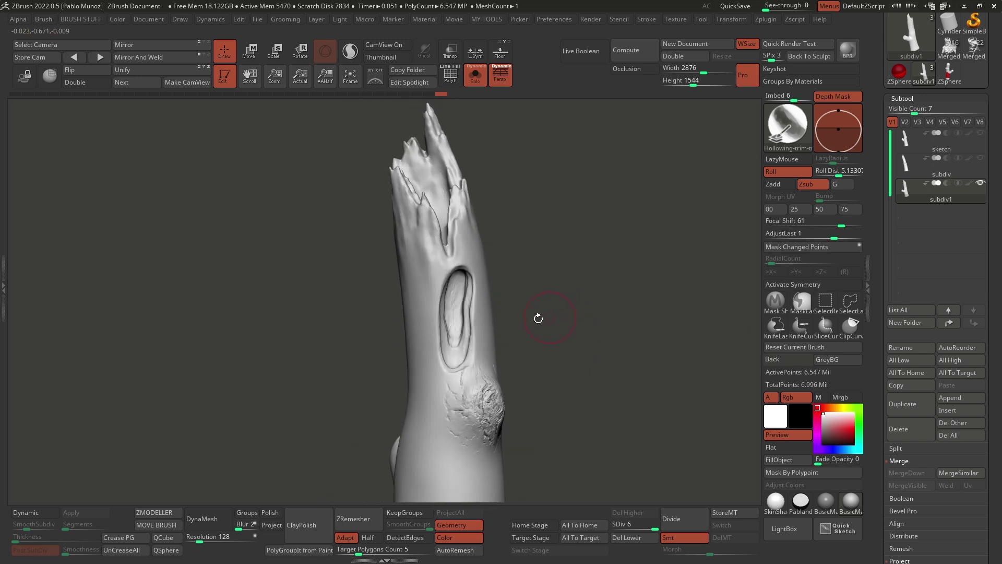
{"action": "key", "text": "ctrl"}
{"action": "key", "text": "ctrl+z"}
Carve vertical splinter grooves into the inside of the broken trunk top and its lower notch with the Hollowing-trim-tree brush.
{"action": "mouse_move", "coordinate": [446, 232]}
{"action": "right_mouse_down"}
{"action": "mouse_move", "coordinate": [455, 307]}
{"action": "mouse_move", "coordinate": [453, 244]}
{"action": "right_mouse_up"}
{"action": "key", "text": "space"}
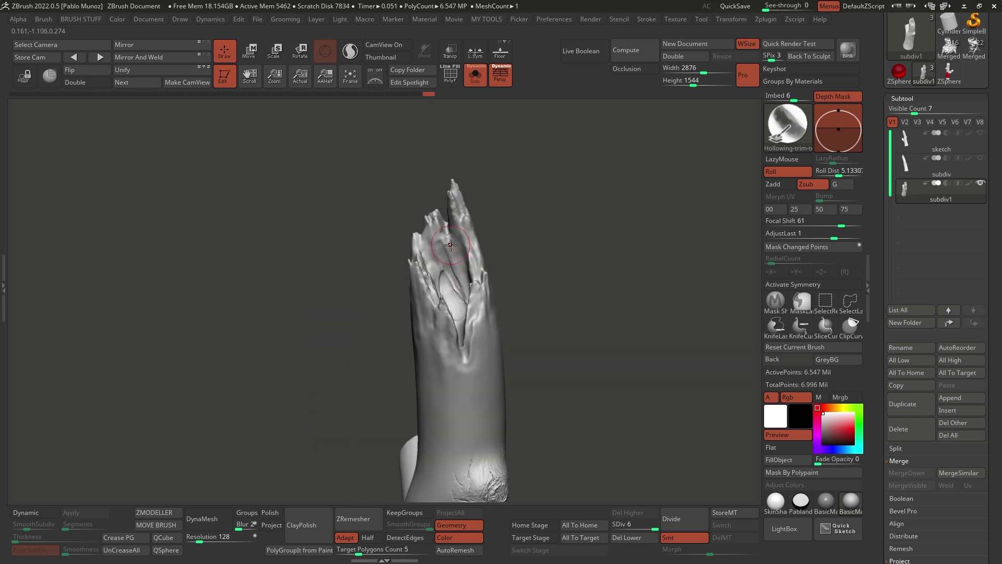
{"action": "right_click_drag", "start_coordinate": [446, 271], "coordinate": [429, 227]}
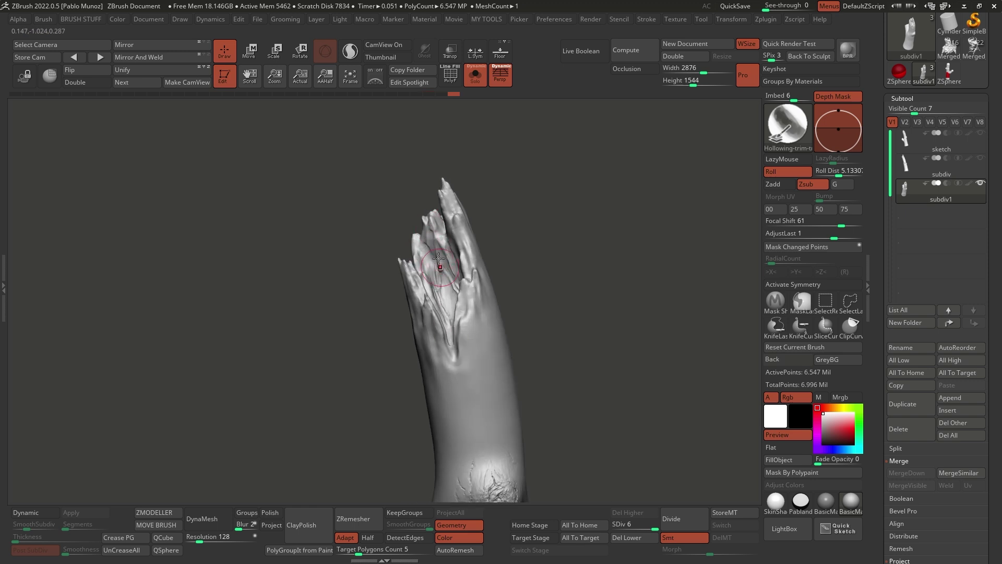
{"action": "mouse_move", "coordinate": [458, 275]}
{"action": "right_mouse_down"}
{"action": "mouse_move", "coordinate": [468, 287]}
{"action": "mouse_move", "coordinate": [435, 250]}
{"action": "mouse_move", "coordinate": [426, 281]}
{"action": "mouse_move", "coordinate": [454, 325]}
{"action": "mouse_move", "coordinate": [468, 250]}
{"action": "mouse_move", "coordinate": [470, 267]}
{"action": "right_mouse_up"}
{"action": "right_click_drag", "start_coordinate": [474, 306], "coordinate": [473, 291], "text": "ctrl"}
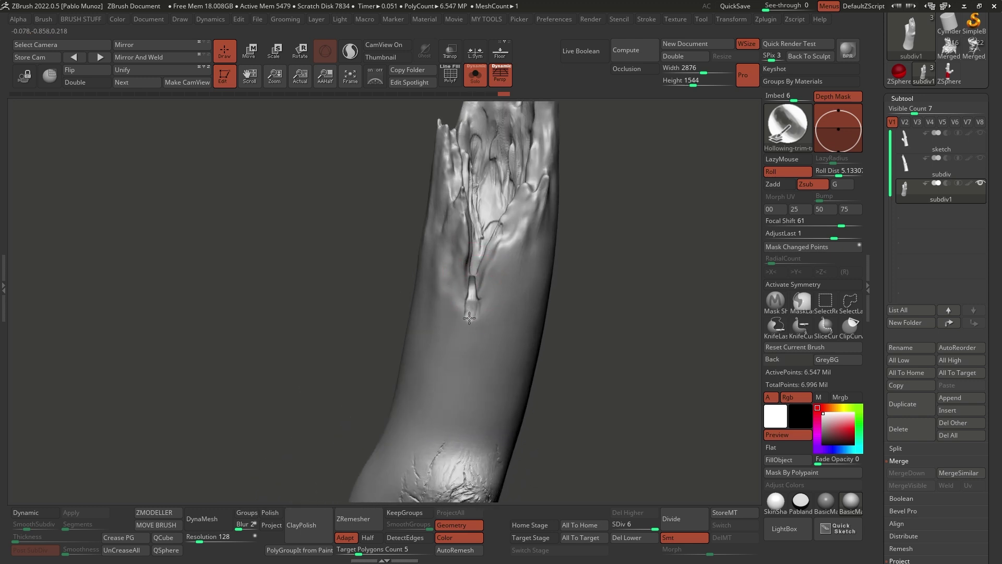
{"action": "mouse_move", "coordinate": [480, 281]}
{"action": "right_mouse_down"}
{"action": "mouse_move", "coordinate": [485, 271]}
{"action": "mouse_move", "coordinate": [522, 287]}
{"action": "mouse_move", "coordinate": [533, 248]}
{"action": "mouse_move", "coordinate": [570, 298]}
{"action": "mouse_move", "coordinate": [414, 317]}
{"action": "mouse_move", "coordinate": [452, 305]}
{"action": "right_mouse_up"}
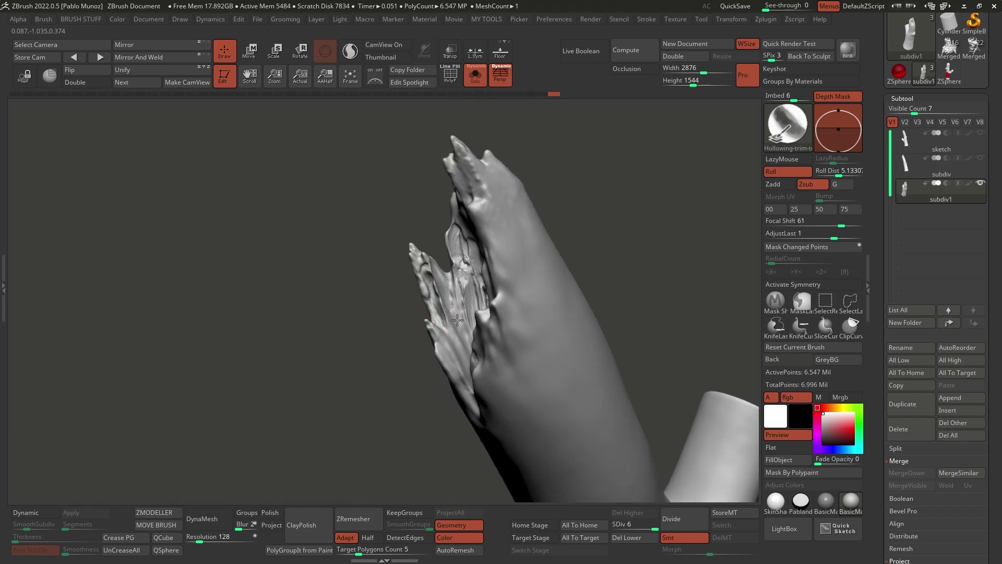
Deepen the grooves between the inner splinters of the broken top and soften rough spots with the Smooth Stronger brush.
{"action": "right_click_drag", "start_coordinate": [471, 345], "coordinate": [464, 322]}
{"action": "mouse_move", "coordinate": [470, 356]}
{"action": "right_mouse_down"}
{"action": "mouse_move", "coordinate": [584, 255]}
{"action": "mouse_move", "coordinate": [470, 259]}
{"action": "mouse_move", "coordinate": [523, 267]}
{"action": "right_mouse_up"}
{"action": "mouse_move", "coordinate": [467, 252]}
{"action": "right_mouse_down"}
{"action": "mouse_move", "coordinate": [566, 233]}
{"action": "mouse_move", "coordinate": [584, 291]}
{"action": "mouse_move", "coordinate": [572, 287]}
{"action": "right_mouse_up"}
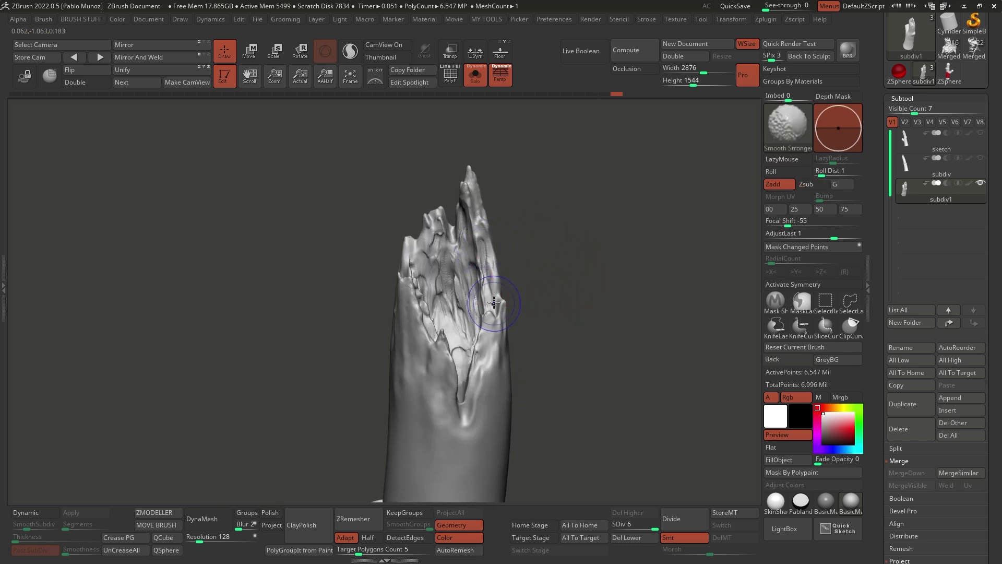
{"action": "left_click_drag", "start_coordinate": [433, 230], "coordinate": [439, 241], "text": "shift"}
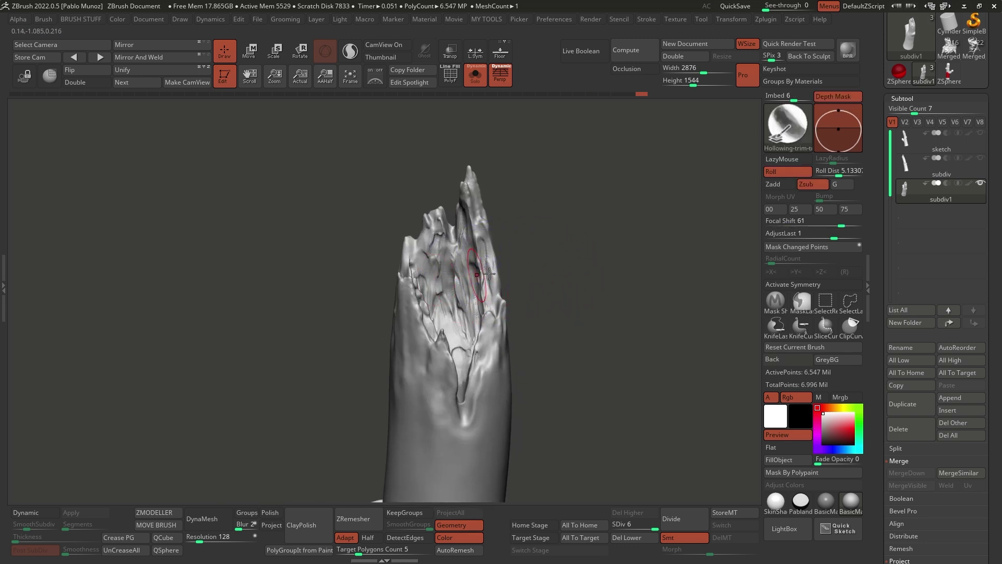
{"action": "right_click_drag", "start_coordinate": [470, 277], "coordinate": [562, 286]}
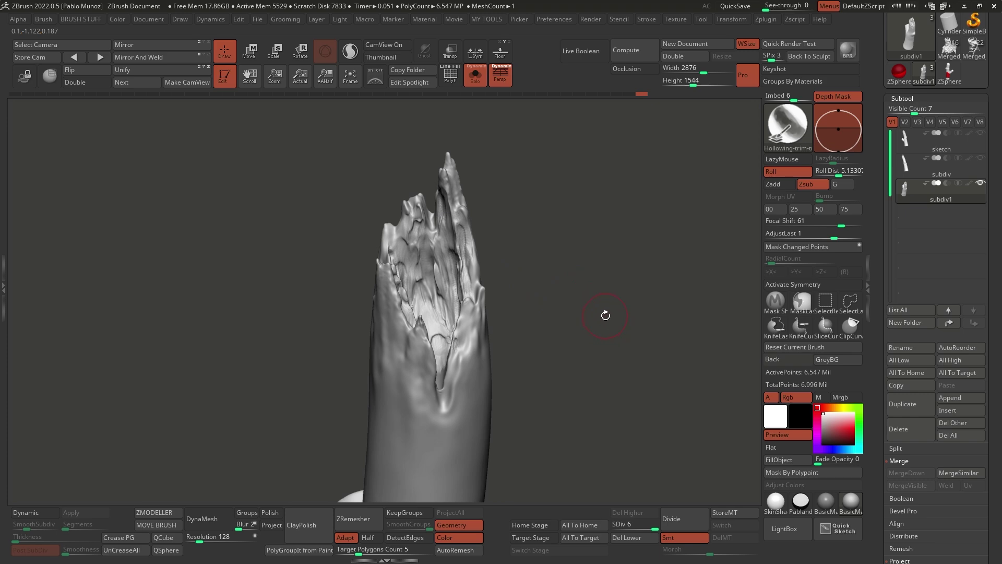
Load the Hollowing-tree-long-strong brush and try carving a diagonal groove down the trunk below the broken end.
{"action": "key", "text": "comma"}
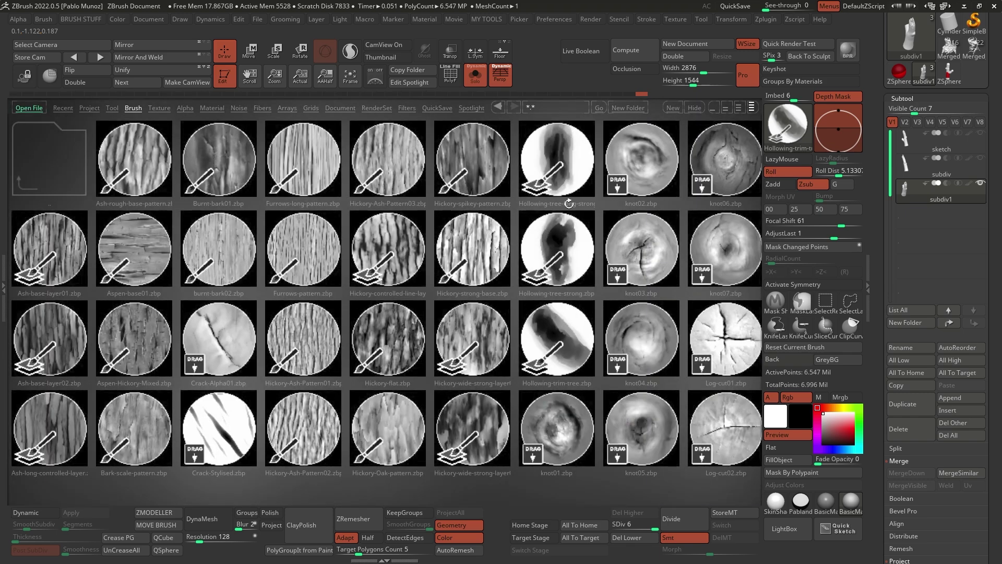
{"action": "double_click", "coordinate": [571, 161]}
{"action": "mouse_move", "coordinate": [548, 313]}
{"action": "right_mouse_down"}
{"action": "mouse_move", "coordinate": [566, 283]}
{"action": "mouse_move", "coordinate": [483, 263]}
{"action": "right_mouse_up"}
{"action": "mouse_move", "coordinate": [455, 267]}
{"action": "left_mouse_down"}
{"action": "mouse_move", "coordinate": [459, 313]}
{"action": "mouse_move", "coordinate": [418, 416]}
{"action": "left_mouse_up"}
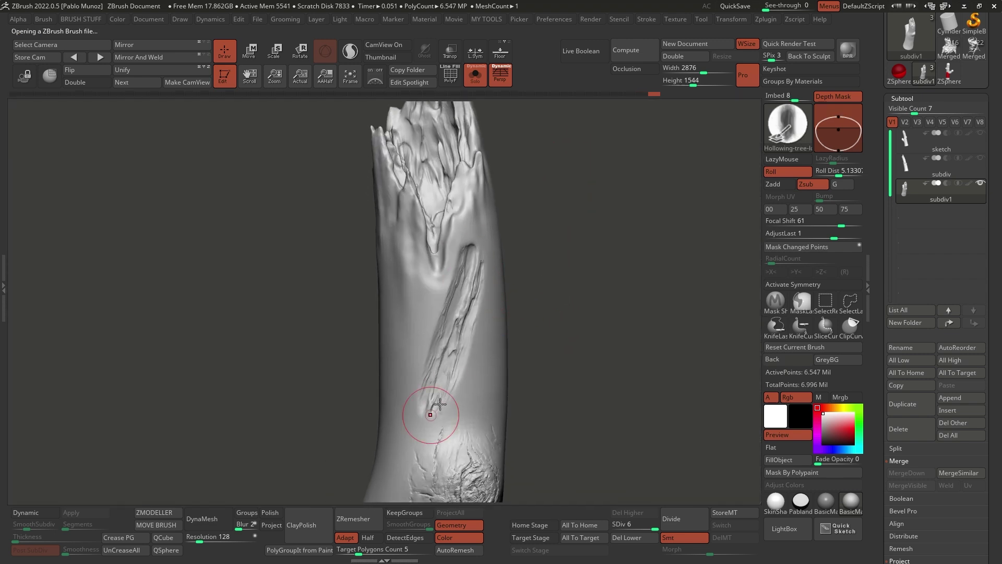
{"action": "right_click_drag", "start_coordinate": [418, 416], "coordinate": [497, 331]}
{"action": "right_click_drag", "start_coordinate": [478, 285], "coordinate": [509, 293]}
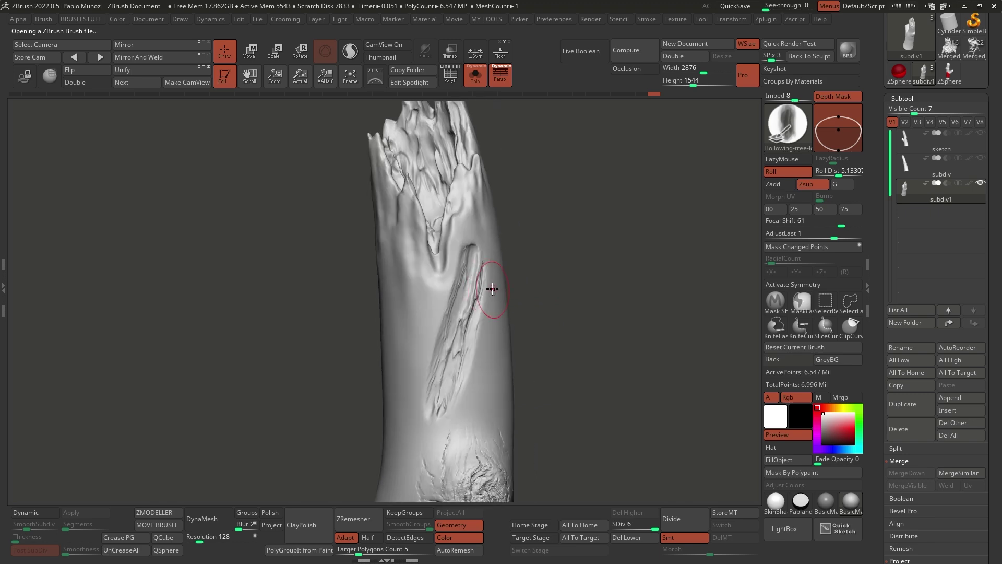
{"action": "key", "text": "ctrl+z"}
{"action": "key", "text": "space"}
{"action": "key", "text": "ctrl+z"}
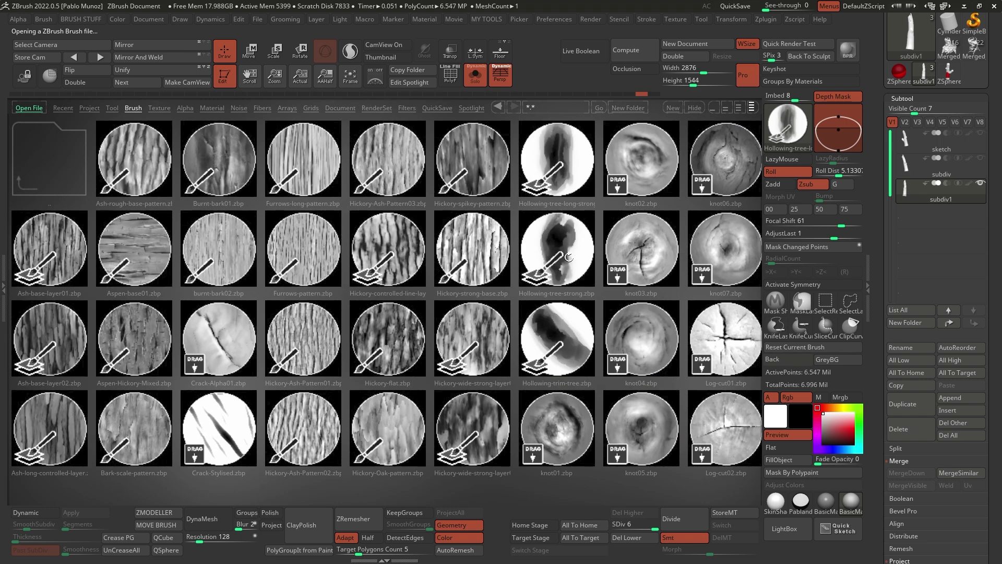
Try two grooves below the broken end with the Hollowing-tree-strong brush, and return to Hollowing-tree-long-strong.
{"action": "double_click", "coordinate": [569, 258]}
{"action": "left_click_drag", "start_coordinate": [465, 287], "coordinate": [445, 407]}
{"action": "key", "text": "ctrl+z"}
{"action": "left_click_drag", "start_coordinate": [473, 301], "coordinate": [446, 417]}
{"action": "key", "text": "ctrl+z"}
{"action": "left_click", "coordinate": [782, 135]}
{"action": "left_click", "coordinate": [439, 110]}
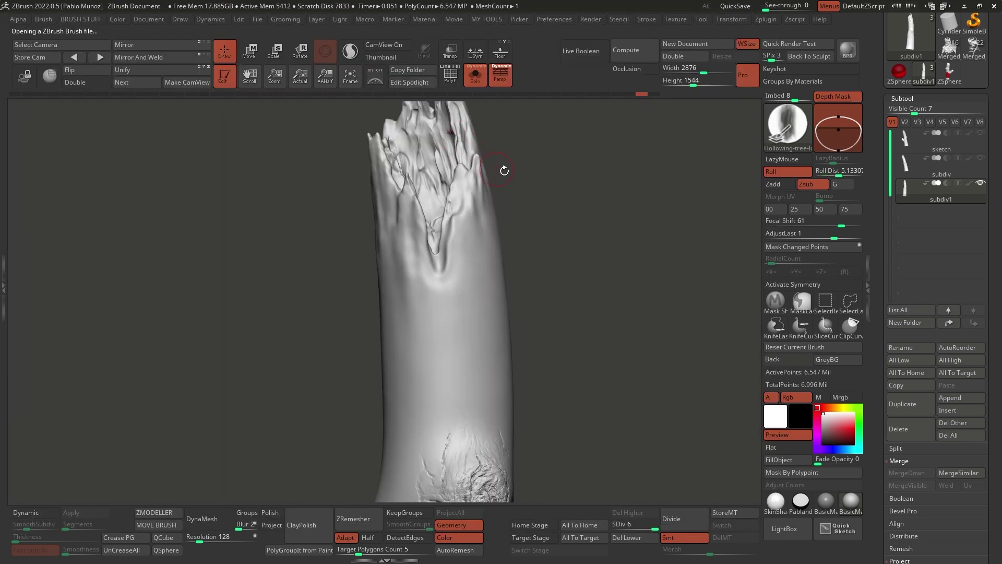
Try to carve a long crack from the lower tip of the broken notch down the trunk with Hollowing-tree-long-strong.
{"action": "left_click_drag", "start_coordinate": [459, 279], "coordinate": [437, 368]}
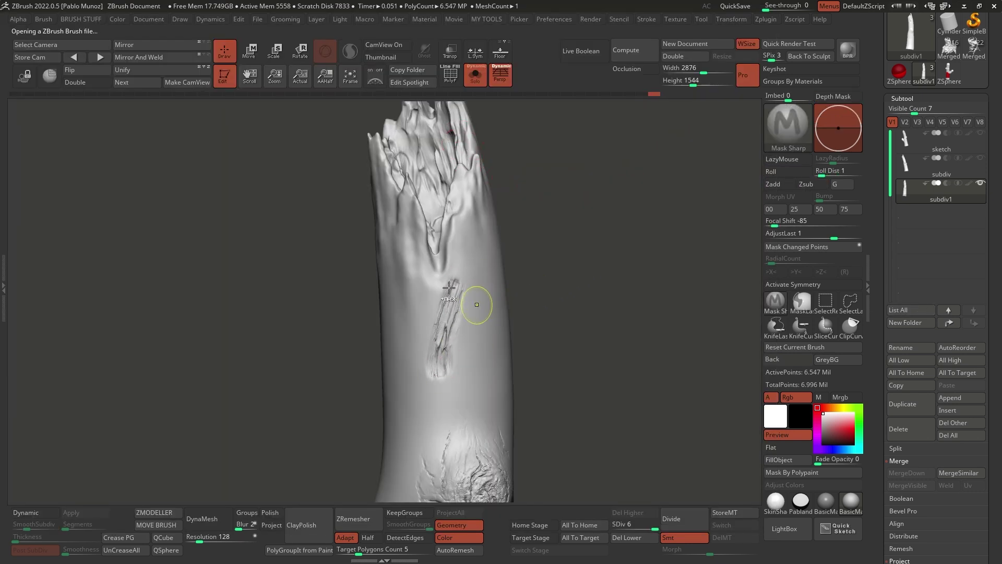
{"action": "right_click_drag", "start_coordinate": [476, 306], "coordinate": [450, 283], "text": "ctrl"}
{"action": "key", "text": "ctrl+z"}
{"action": "left_click_drag", "start_coordinate": [425, 240], "coordinate": [438, 266]}
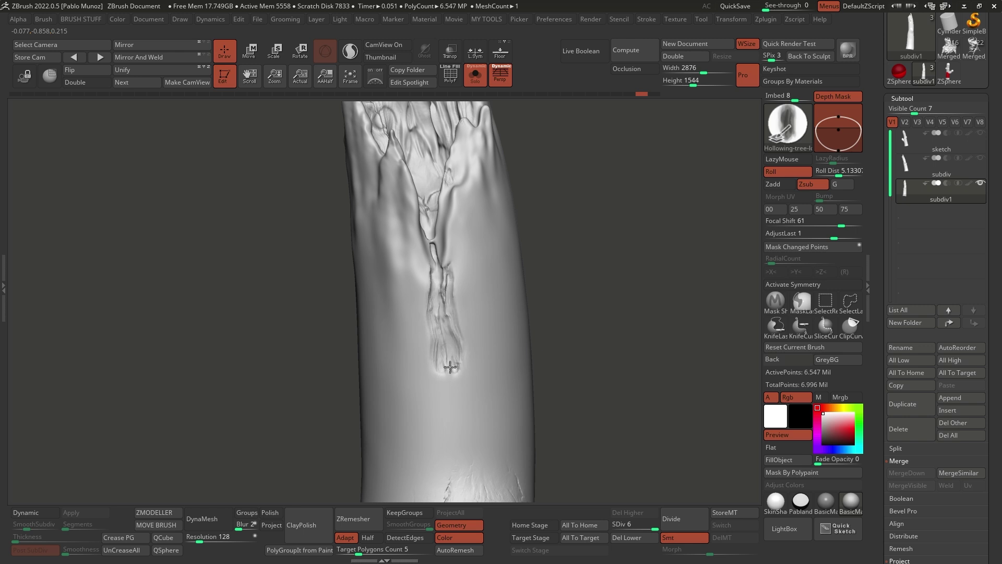
{"action": "left_click_drag", "start_coordinate": [449, 365], "coordinate": [461, 425]}
{"action": "left_click_drag", "start_coordinate": [431, 242], "coordinate": [434, 258]}
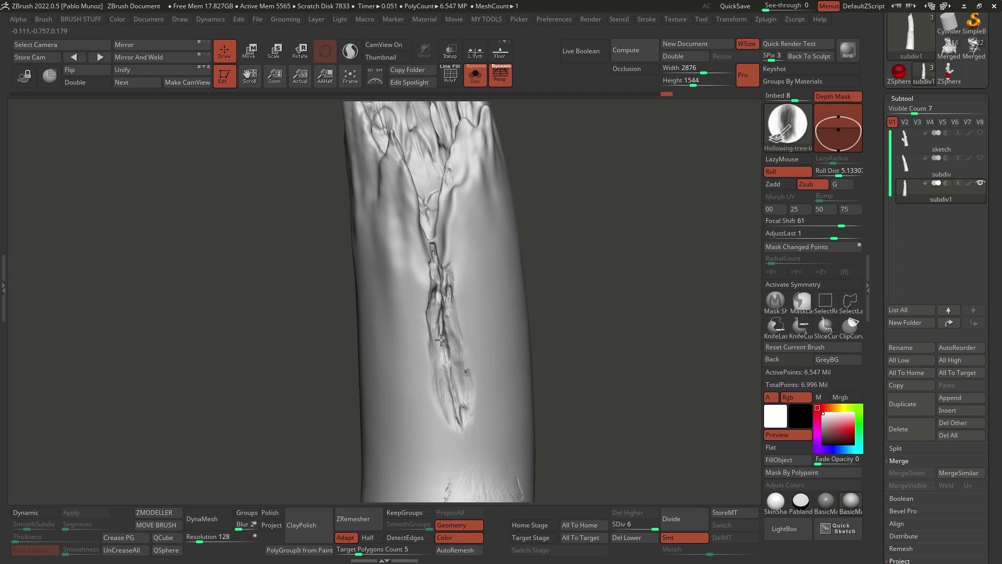
{"action": "left_click_drag", "start_coordinate": [450, 384], "coordinate": [459, 418]}
{"action": "left_click_drag", "start_coordinate": [435, 276], "coordinate": [462, 452]}
{"action": "left_click_drag", "start_coordinate": [556, 363], "coordinate": [563, 308], "text": "alt"}
{"action": "left_click_drag", "start_coordinate": [473, 380], "coordinate": [457, 253]}
{"action": "mouse_move", "coordinate": [555, 292]}
{"action": "left_mouse_down", "text": "alt"}
{"action": "mouse_move", "coordinate": [520, 244]}
{"action": "mouse_move", "coordinate": [454, 332]}
{"action": "mouse_move", "coordinate": [436, 418]}
{"action": "mouse_move", "coordinate": [465, 334]}
{"action": "mouse_move", "coordinate": [442, 300]}
{"action": "mouse_move", "coordinate": [453, 337]}
{"action": "mouse_move", "coordinate": [528, 232]}
{"action": "mouse_move", "coordinate": [532, 287]}
{"action": "left_mouse_up", "text": "alt"}
Undo the crack strokes carved below the broken notch.
{"action": "key", "text": "ctrl+z"}
{"action": "key", "text": "ctrl+z"}
{"action": "right_click_drag", "start_coordinate": [428, 238], "coordinate": [426, 269]}
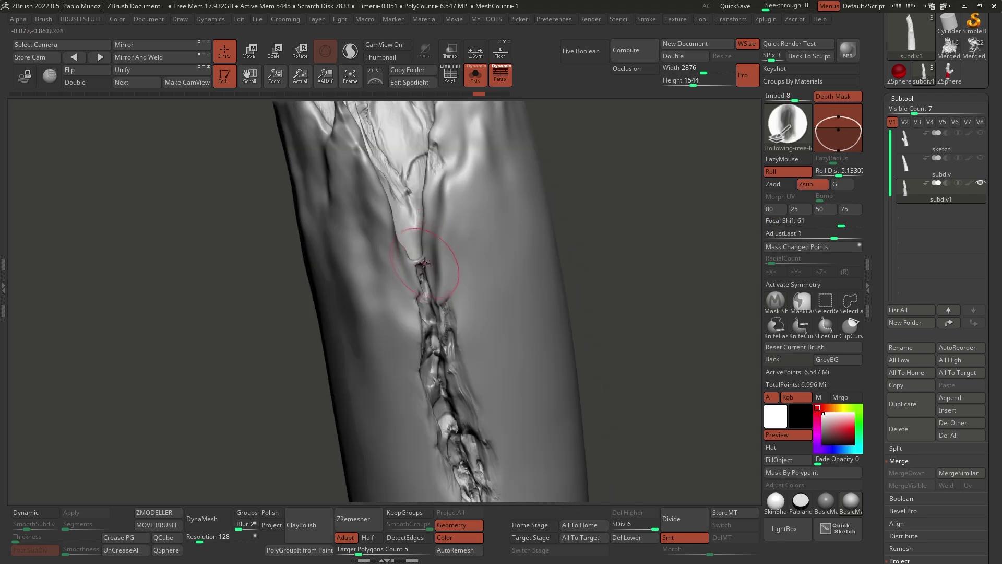
{"action": "key", "text": "ctrl+z"}
{"action": "key", "text": "ctrl+z"}
{"action": "key", "text": "ctrl+z"}
{"action": "key", "text": "ctrl+z"}
{"action": "key", "text": "ctrl+z"}
{"action": "key", "text": "ctrl+z"}
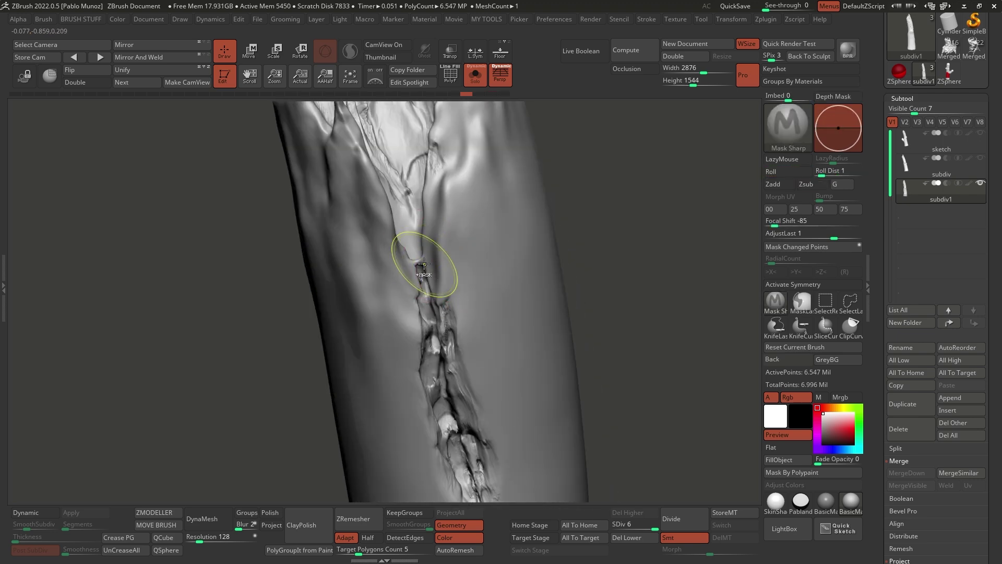
{"action": "key", "text": "ctrl+z"}
Smooth the lower tip of the notch and start a crack there with the Hollowing-tree-strong brush.
{"action": "mouse_move", "coordinate": [441, 282]}
{"action": "right_mouse_down"}
{"action": "mouse_move", "coordinate": [460, 268]}
{"action": "mouse_move", "coordinate": [425, 271]}
{"action": "right_mouse_up"}
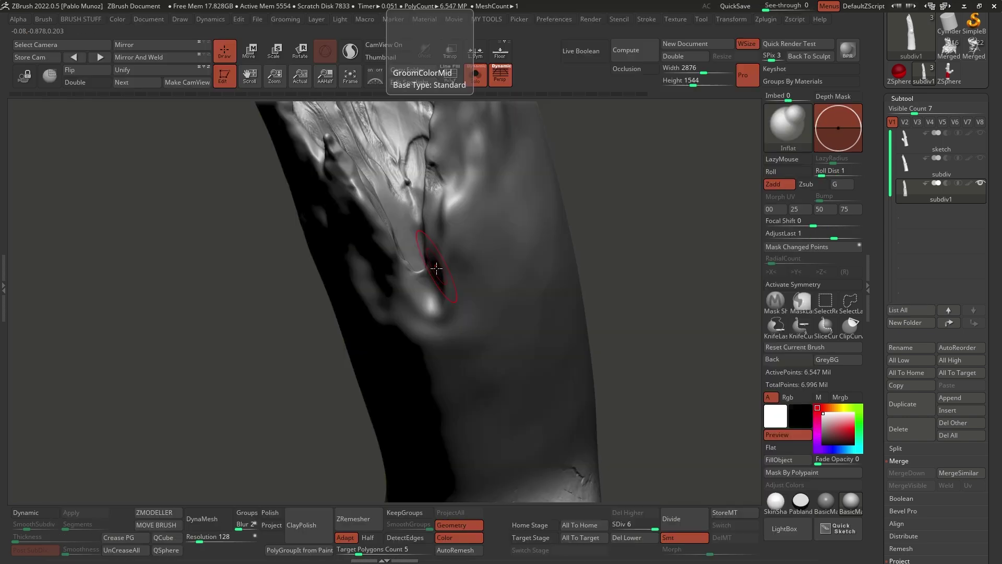
{"action": "mouse_move", "coordinate": [425, 273]}
{"action": "left_mouse_down", "text": "shift"}
{"action": "mouse_move", "coordinate": [417, 273]}
{"action": "mouse_move", "coordinate": [432, 296]}
{"action": "left_mouse_up", "text": "shift"}
{"action": "mouse_move", "coordinate": [431, 293]}
{"action": "right_mouse_down"}
{"action": "mouse_move", "coordinate": [441, 264]}
{"action": "mouse_move", "coordinate": [421, 274]}
{"action": "right_mouse_up"}
{"action": "left_click", "coordinate": [787, 128]}
{"action": "left_click", "coordinate": [490, 109]}
{"action": "left_click_drag", "start_coordinate": [422, 277], "coordinate": [427, 296]}
{"action": "right_click_drag", "start_coordinate": [433, 302], "coordinate": [421, 284]}
{"action": "left_click_drag", "start_coordinate": [421, 285], "coordinate": [448, 327], "text": "shift"}
{"action": "mouse_move", "coordinate": [453, 332]}
{"action": "right_mouse_down"}
{"action": "mouse_move", "coordinate": [532, 230]}
{"action": "mouse_move", "coordinate": [462, 287]}
{"action": "right_mouse_up"}
Carve the hollow crack from the notch down to the knot with the Hollowing-tree-strong brush.
{"action": "key", "text": "space"}
{"action": "left_click_drag", "start_coordinate": [443, 271], "coordinate": [507, 389]}
{"action": "mouse_move", "coordinate": [450, 272]}
{"action": "left_mouse_down"}
{"action": "mouse_move", "coordinate": [502, 380]}
{"action": "mouse_move", "coordinate": [455, 279]}
{"action": "left_mouse_up"}
{"action": "left_click_drag", "start_coordinate": [467, 319], "coordinate": [443, 260]}
{"action": "mouse_move", "coordinate": [501, 303]}
{"action": "right_mouse_down"}
{"action": "mouse_move", "coordinate": [578, 251]}
{"action": "mouse_move", "coordinate": [539, 329]}
{"action": "right_mouse_up"}
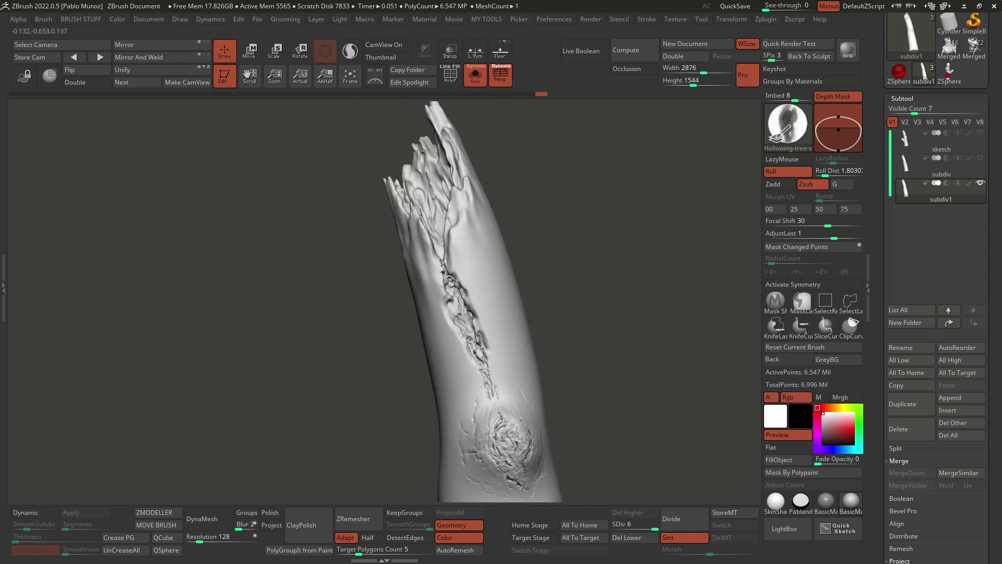
Load the Burnt-bark01 brush.
{"action": "right_click_drag", "start_coordinate": [445, 300], "coordinate": [611, 322]}
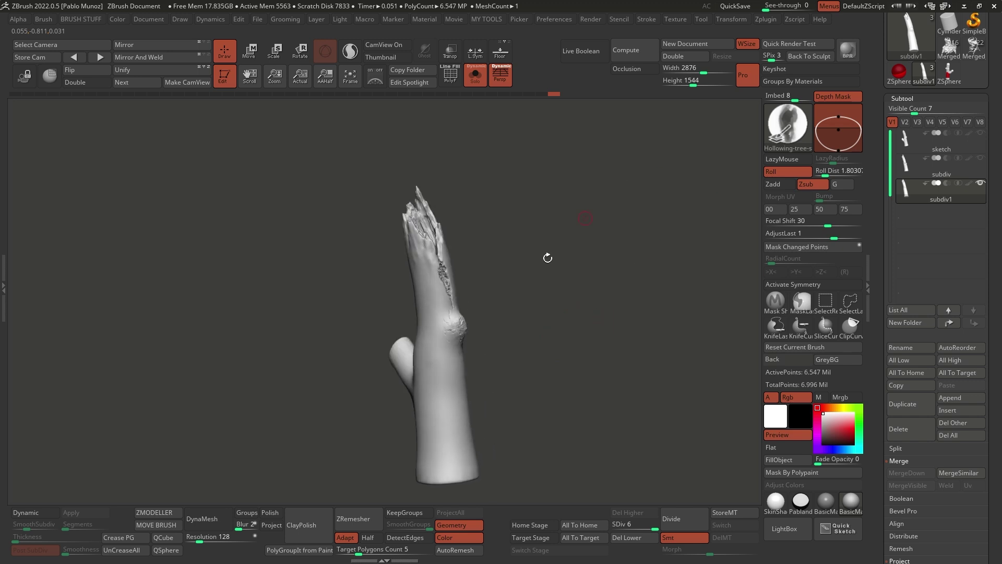
{"action": "right_click_drag", "start_coordinate": [510, 287], "coordinate": [537, 307]}
{"action": "right_click_drag", "start_coordinate": [465, 323], "coordinate": [520, 312]}
{"action": "right_click_drag", "start_coordinate": [601, 336], "coordinate": [485, 329]}
{"action": "right_click_drag", "start_coordinate": [485, 329], "coordinate": [418, 234], "text": "ctrl"}
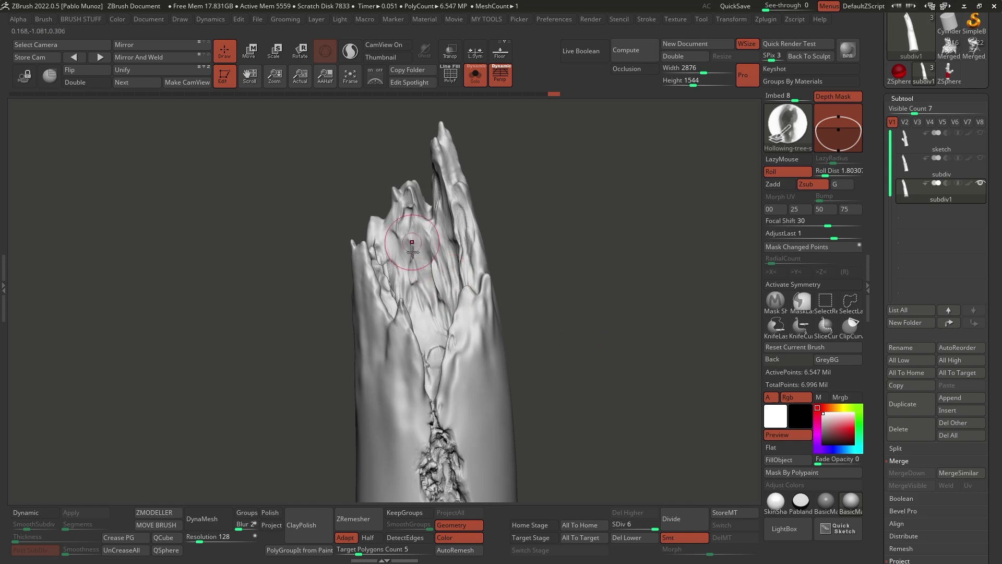
{"action": "right_click_drag", "start_coordinate": [453, 283], "coordinate": [481, 276]}
{"action": "right_click_drag", "start_coordinate": [469, 240], "coordinate": [452, 238]}
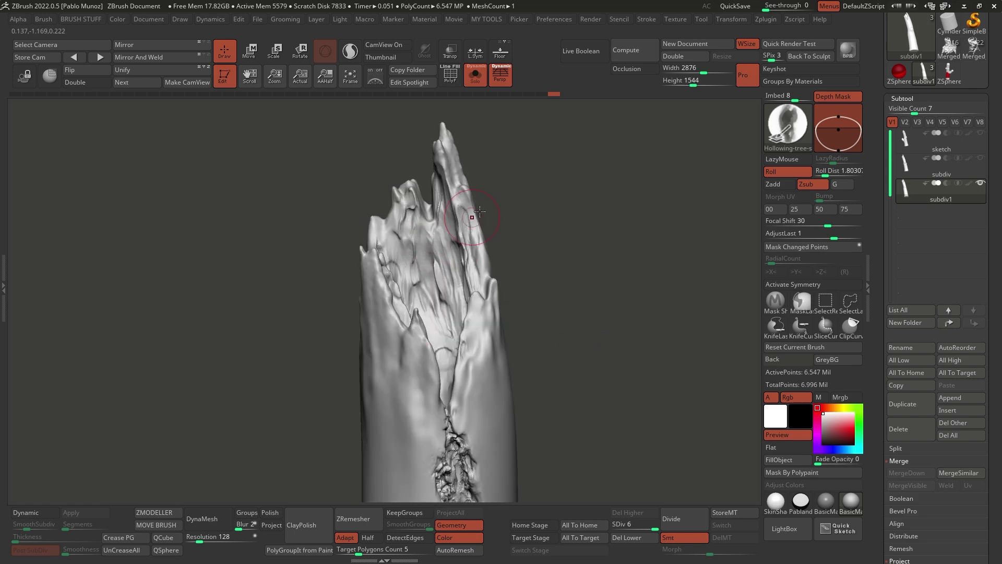
{"action": "left_click", "coordinate": [774, 530]}
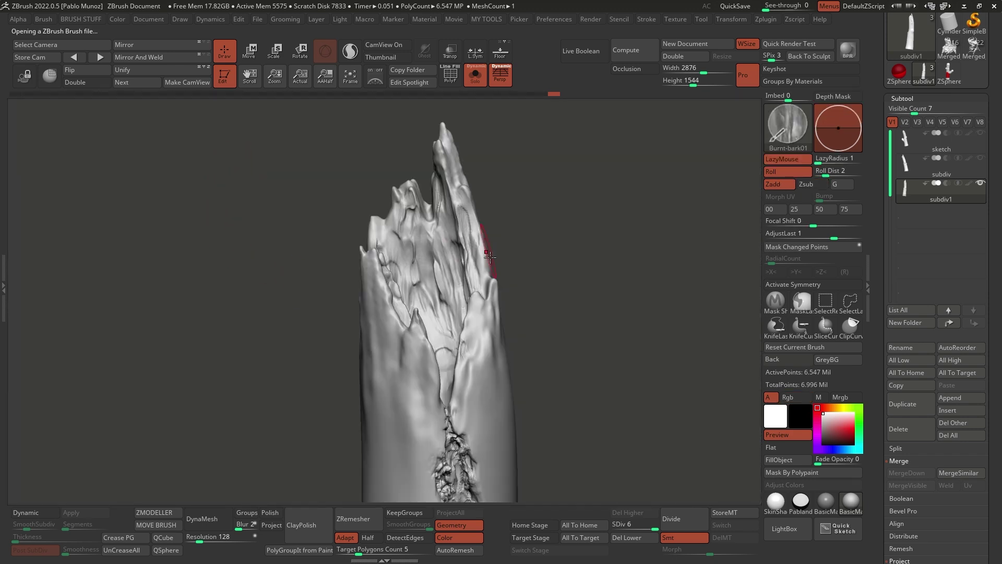
{"action": "right_click_drag", "start_coordinate": [506, 355], "coordinate": [554, 214], "text": "alt"}
{"action": "right_click_drag", "start_coordinate": [426, 256], "coordinate": [457, 264]}
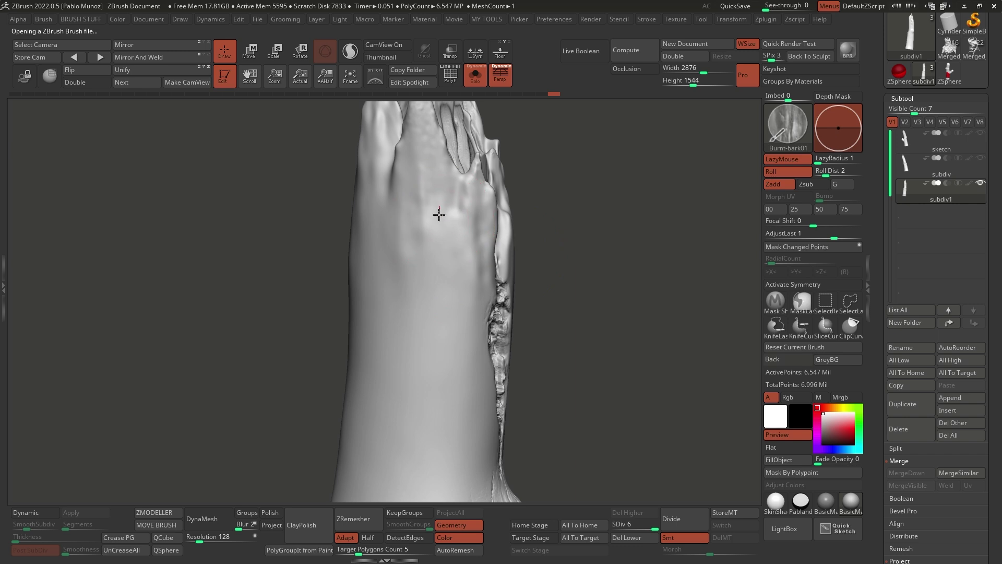
Try a Burnt-bark01 texture down the smooth side of the trunk below the broken end, and soften it.
{"action": "left_click_drag", "start_coordinate": [426, 339], "coordinate": [414, 452]}
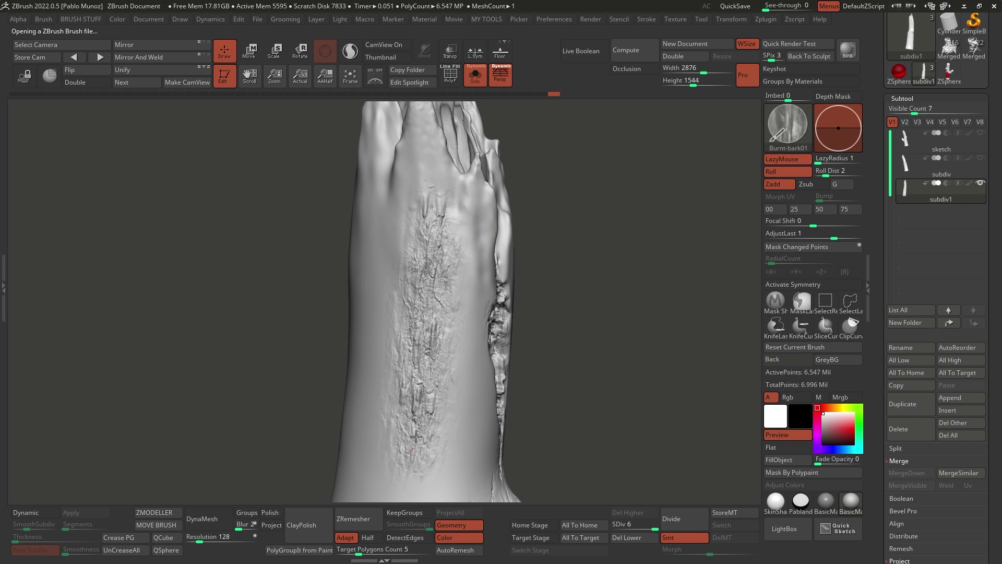
{"action": "mouse_move", "coordinate": [429, 322]}
{"action": "left_mouse_down", "text": "shift"}
{"action": "mouse_move", "coordinate": [449, 365]}
{"action": "mouse_move", "coordinate": [414, 235]}
{"action": "mouse_move", "coordinate": [419, 436]}
{"action": "left_mouse_up", "text": "shift"}
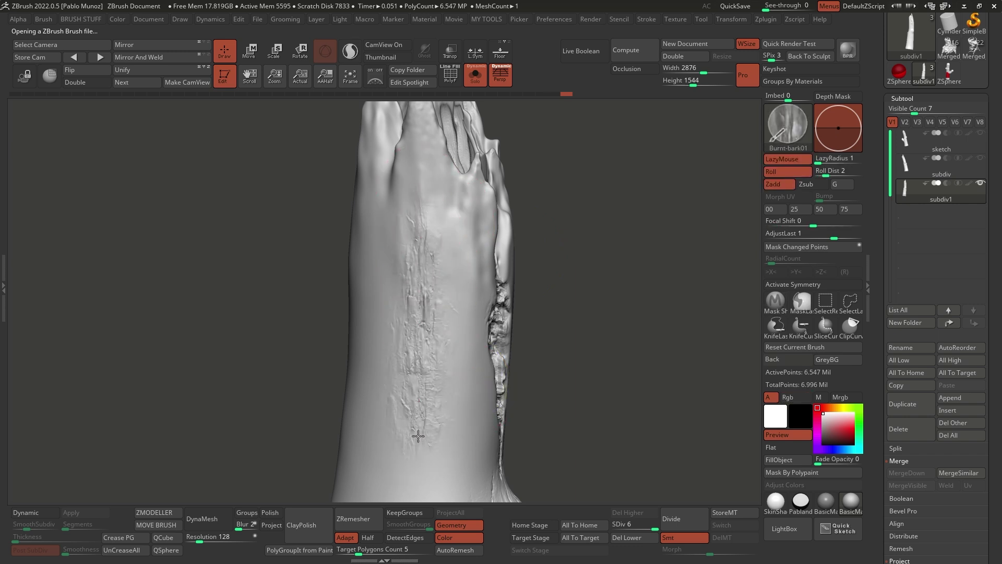
{"action": "right_click_drag", "start_coordinate": [593, 273], "coordinate": [573, 286]}
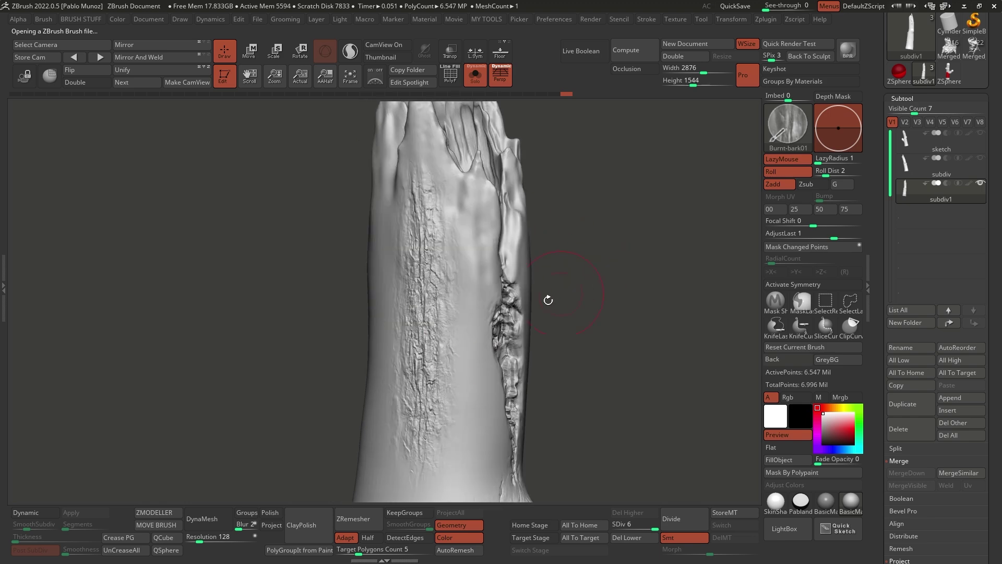
{"action": "right_click_drag", "start_coordinate": [453, 284], "coordinate": [454, 264]}
Resize the Burnt-bark01 brush and texture the exposed wood inside the broken end.
{"action": "key", "text": "space"}
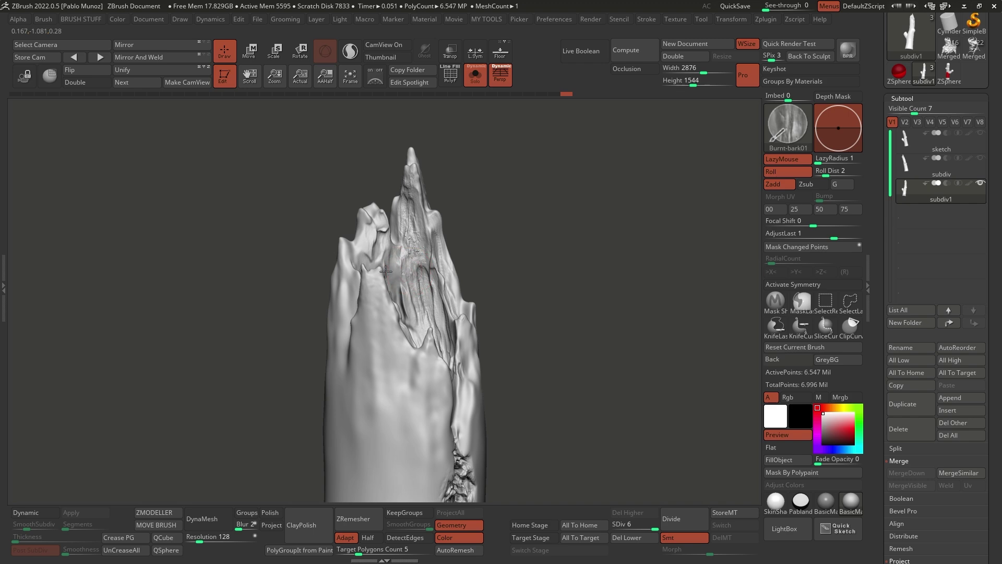
{"action": "right_click_drag", "start_coordinate": [406, 308], "coordinate": [371, 320]}
{"action": "left_click_drag", "start_coordinate": [380, 255], "coordinate": [403, 355]}
{"action": "mouse_move", "coordinate": [408, 340]}
{"action": "right_mouse_down"}
{"action": "mouse_move", "coordinate": [378, 295]}
{"action": "mouse_move", "coordinate": [424, 292]}
{"action": "right_mouse_up"}
{"action": "mouse_move", "coordinate": [384, 330]}
{"action": "left_mouse_down"}
{"action": "mouse_move", "coordinate": [380, 315]}
{"action": "mouse_move", "coordinate": [396, 289]}
{"action": "left_mouse_up"}
{"action": "mouse_move", "coordinate": [400, 289]}
{"action": "right_mouse_down"}
{"action": "mouse_move", "coordinate": [461, 272]}
{"action": "mouse_move", "coordinate": [487, 341]}
{"action": "right_mouse_up"}
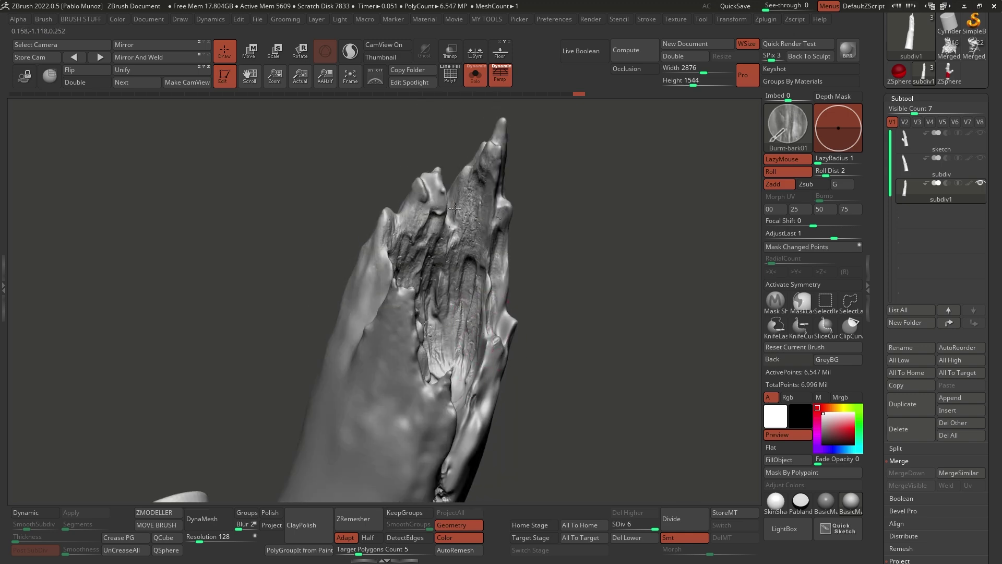
{"action": "right_click_drag", "start_coordinate": [428, 195], "coordinate": [441, 335]}
{"action": "right_click_drag", "start_coordinate": [498, 307], "coordinate": [630, 294]}
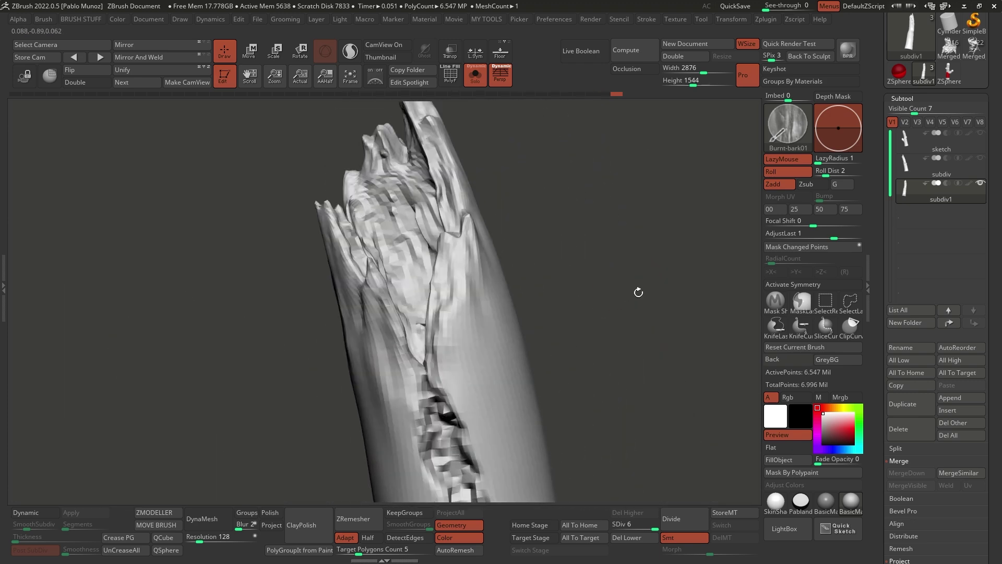
Load the Wood-pattern21 brush from the Bark and wood brush folder.
{"action": "key", "text": "comma"}
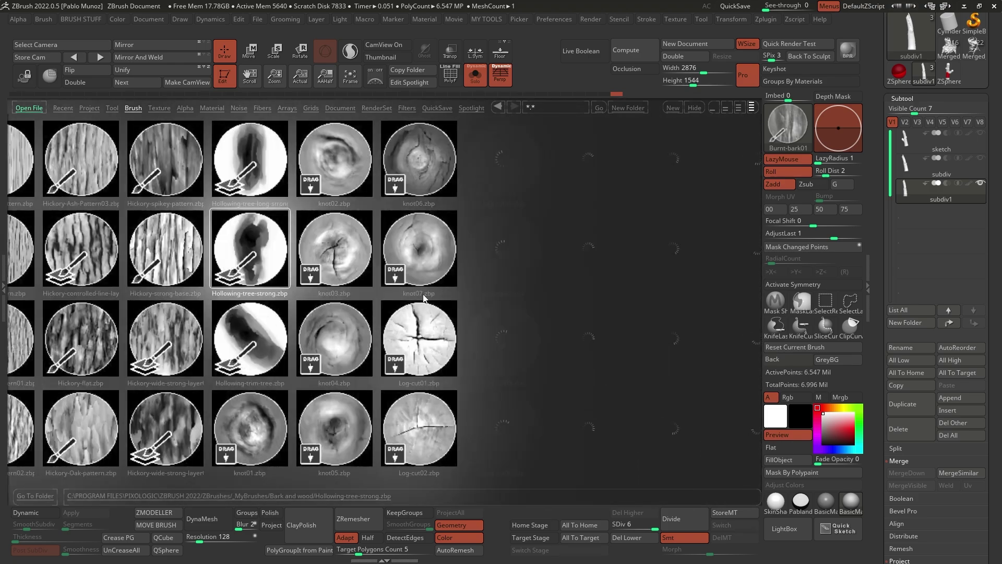
{"action": "left_click_drag", "start_coordinate": [424, 299], "coordinate": [134, 359]}
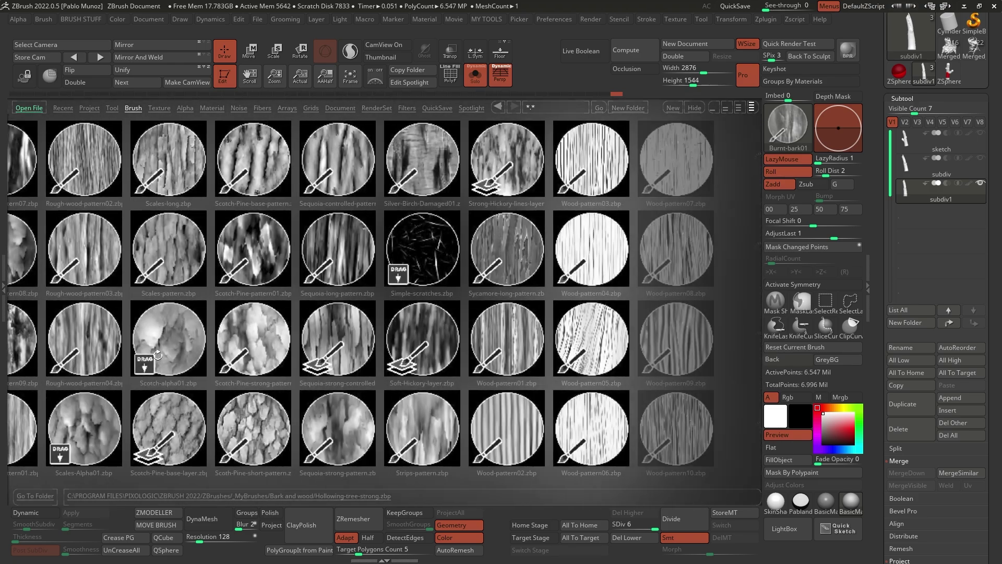
{"action": "left_click_drag", "start_coordinate": [362, 347], "coordinate": [143, 368]}
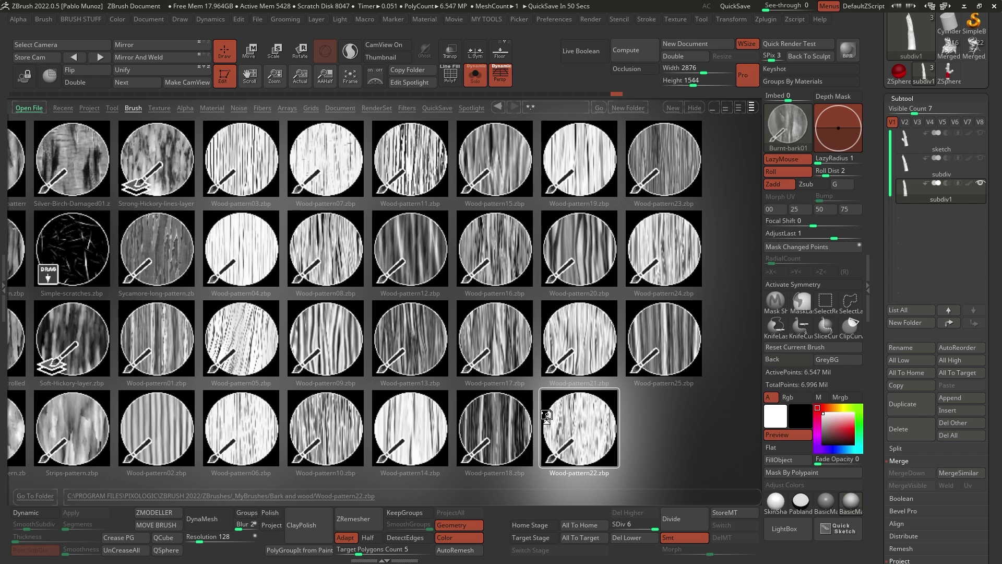
{"action": "left_click", "coordinate": [587, 334]}
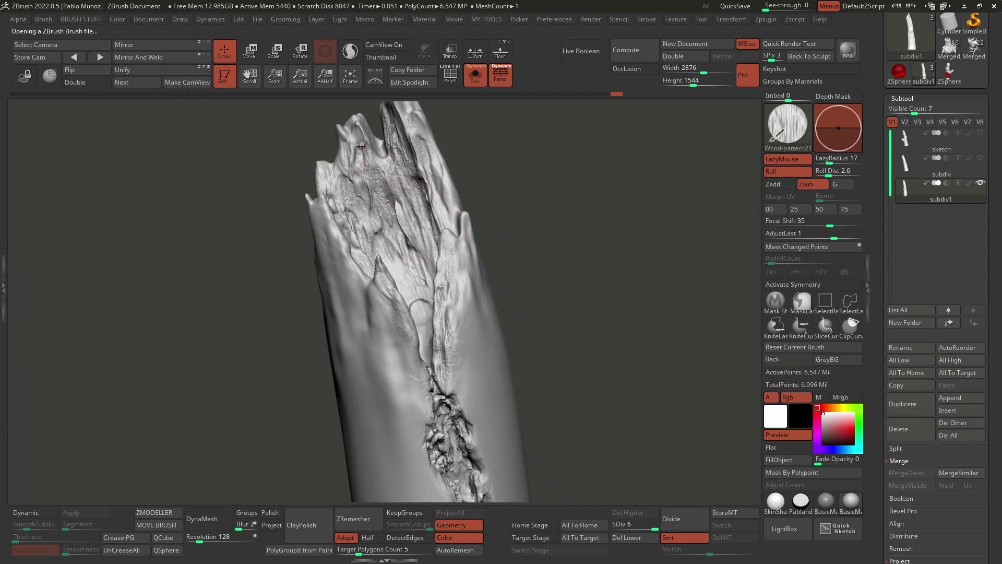
Carve wood grain lengthwise into the exposed inner surface of the broken end with the Wood-pattern21 brush.
{"action": "mouse_move", "coordinate": [430, 341]}
{"action": "left_mouse_down"}
{"action": "mouse_move", "coordinate": [459, 284]}
{"action": "mouse_move", "coordinate": [437, 281]}
{"action": "left_mouse_up"}
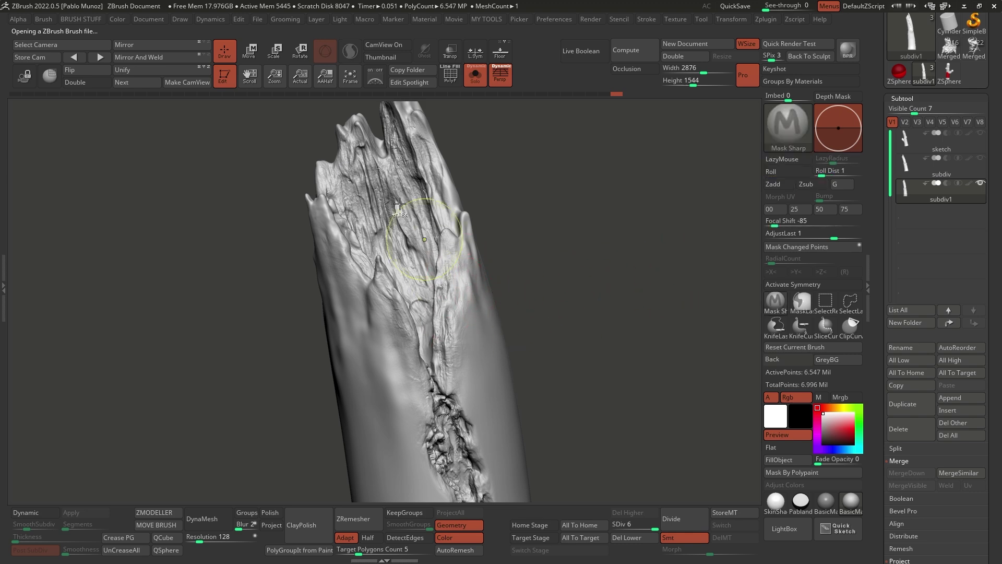
{"action": "left_click_drag", "start_coordinate": [675, 270], "coordinate": [600, 290]}
{"action": "left_click_drag", "start_coordinate": [373, 170], "coordinate": [396, 305]}
{"action": "key", "text": "space"}
{"action": "left_click_drag", "start_coordinate": [360, 183], "coordinate": [386, 289]}
{"action": "right_click_drag", "start_coordinate": [402, 209], "coordinate": [443, 214]}
{"action": "left_click_drag", "start_coordinate": [391, 157], "coordinate": [424, 244]}
{"action": "mouse_move", "coordinate": [427, 241]}
{"action": "right_mouse_down"}
{"action": "mouse_move", "coordinate": [491, 238]}
{"action": "mouse_move", "coordinate": [412, 225]}
{"action": "right_mouse_up"}
{"action": "left_click_drag", "start_coordinate": [418, 177], "coordinate": [430, 285]}
{"action": "right_click_drag", "start_coordinate": [431, 285], "coordinate": [397, 253]}
{"action": "left_click_drag", "start_coordinate": [397, 253], "coordinate": [388, 301]}
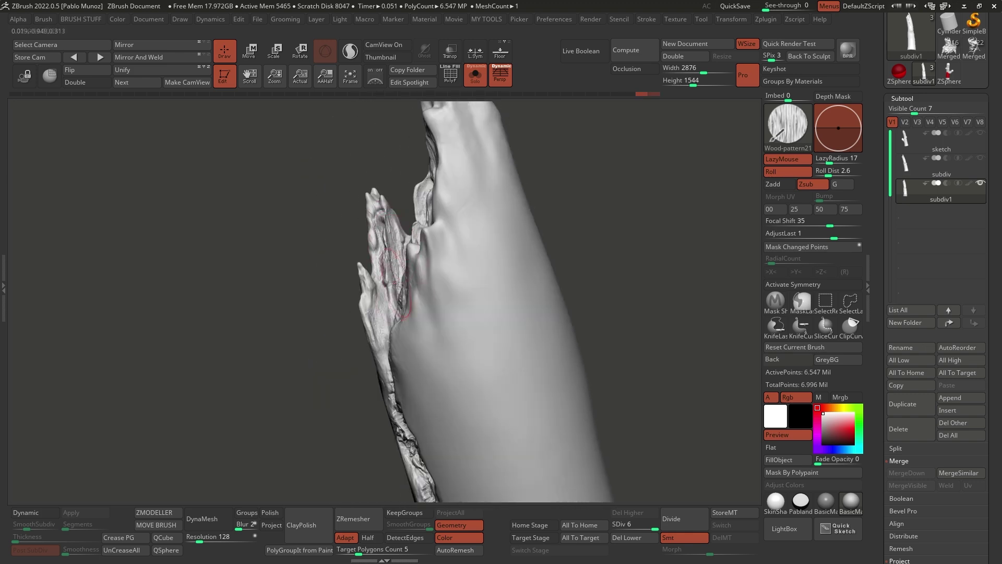
Extend the Wood-pattern21 grain along the inner edges and splinters of the broken end.
{"action": "right_click_drag", "start_coordinate": [389, 300], "coordinate": [407, 272]}
{"action": "left_click_drag", "start_coordinate": [407, 271], "coordinate": [381, 403]}
{"action": "right_click_drag", "start_coordinate": [381, 403], "coordinate": [442, 324]}
{"action": "left_click_drag", "start_coordinate": [360, 203], "coordinate": [384, 314]}
{"action": "right_click_drag", "start_coordinate": [383, 313], "coordinate": [423, 306]}
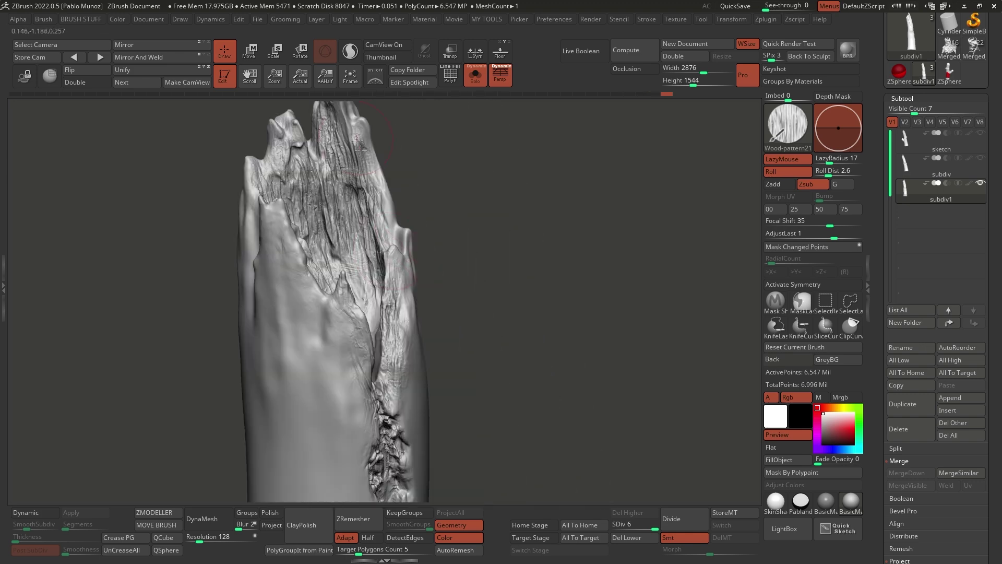
{"action": "right_click_drag", "start_coordinate": [371, 225], "coordinate": [340, 203]}
{"action": "left_click_drag", "start_coordinate": [340, 204], "coordinate": [337, 261]}
{"action": "left_click_drag", "start_coordinate": [393, 152], "coordinate": [410, 261]}
{"action": "mouse_move", "coordinate": [441, 183]}
{"action": "right_mouse_down"}
{"action": "mouse_move", "coordinate": [447, 216]}
{"action": "mouse_move", "coordinate": [480, 237]}
{"action": "right_mouse_up"}
{"action": "left_click_drag", "start_coordinate": [339, 251], "coordinate": [346, 315]}
{"action": "mouse_move", "coordinate": [385, 279]}
{"action": "right_mouse_down"}
{"action": "mouse_move", "coordinate": [360, 269]}
{"action": "mouse_move", "coordinate": [393, 214]}
{"action": "mouse_move", "coordinate": [480, 266]}
{"action": "mouse_move", "coordinate": [436, 215]}
{"action": "right_mouse_up"}
{"action": "left_click_drag", "start_coordinate": [419, 207], "coordinate": [417, 242]}
{"action": "mouse_move", "coordinate": [390, 293]}
{"action": "right_mouse_down"}
{"action": "mouse_move", "coordinate": [543, 353]}
{"action": "mouse_move", "coordinate": [580, 330]}
{"action": "mouse_move", "coordinate": [559, 259]}
{"action": "right_mouse_up"}
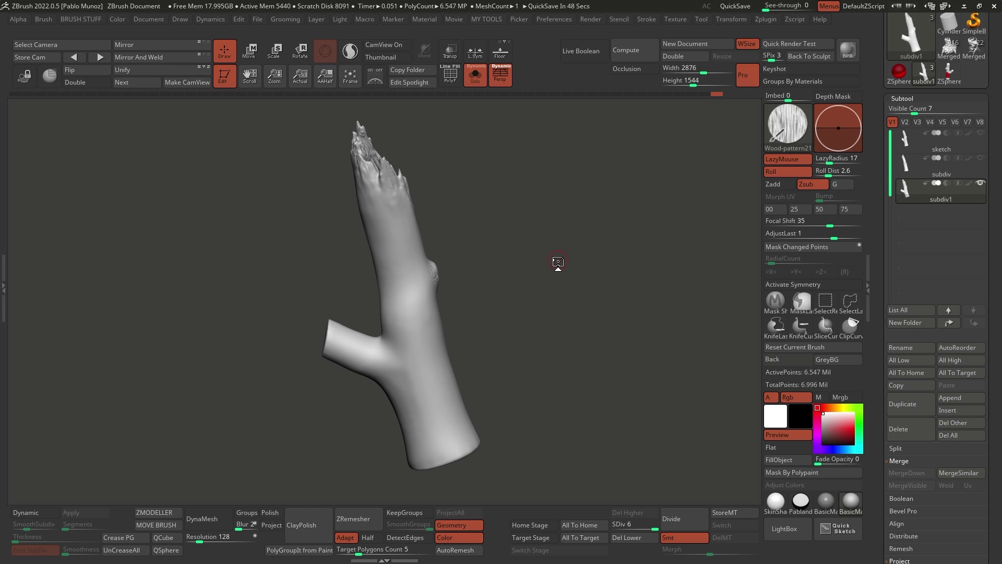
Load the Hickory-strong-base brush, try bark strokes down the trunk and undo them.
{"action": "key", "text": "comma"}
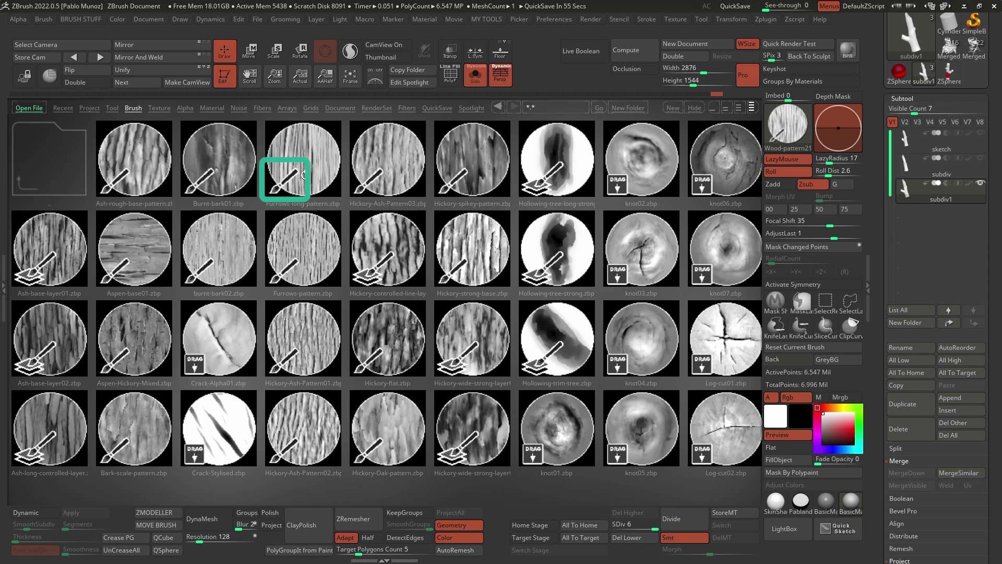
{"action": "double_click", "coordinate": [476, 246]}
{"action": "key", "text": "space"}
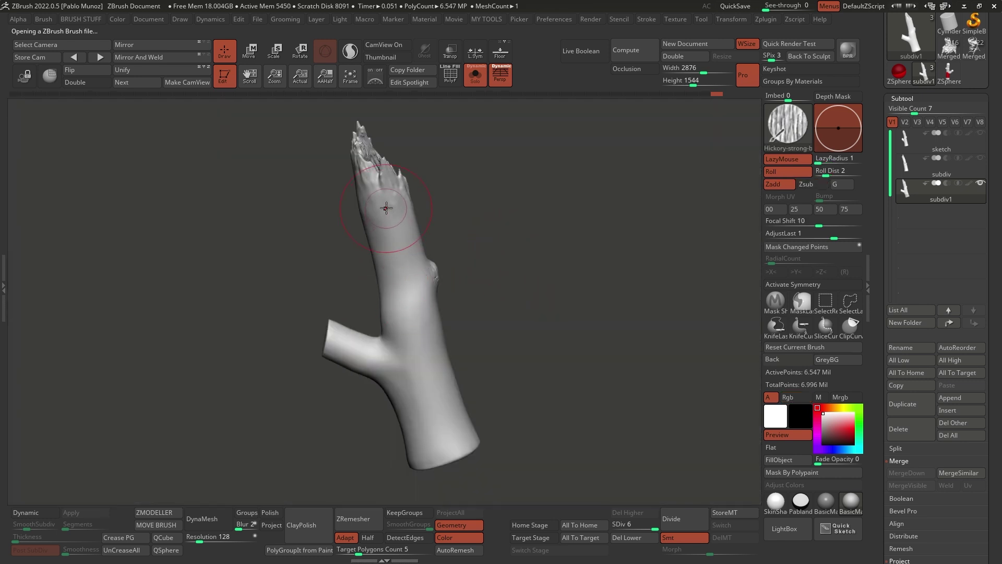
{"action": "left_click_drag", "start_coordinate": [408, 259], "coordinate": [443, 438]}
{"action": "mouse_move", "coordinate": [424, 209]}
{"action": "left_mouse_down"}
{"action": "mouse_move", "coordinate": [441, 296]}
{"action": "mouse_move", "coordinate": [517, 505]}
{"action": "left_mouse_up"}
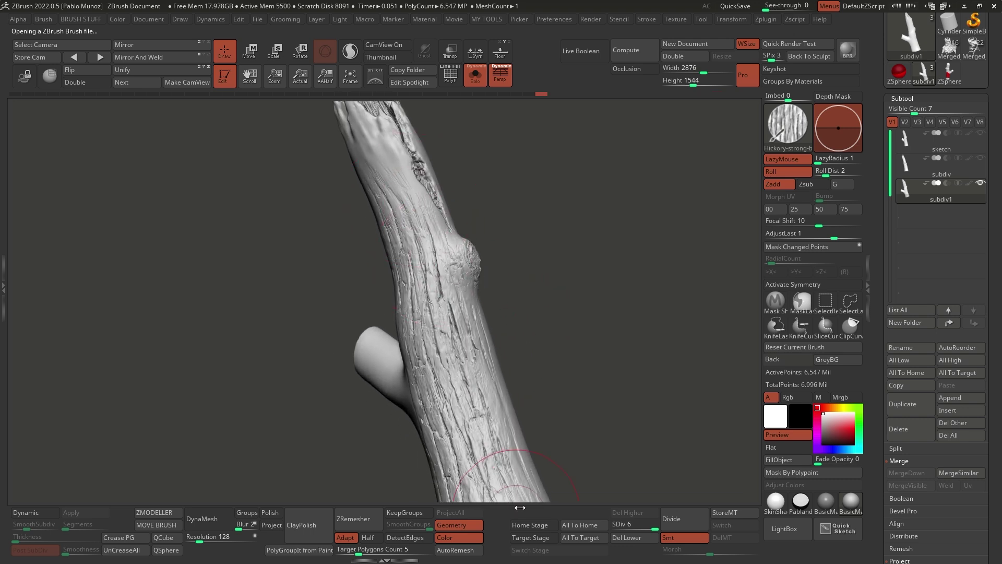
{"action": "left_click_drag", "start_coordinate": [561, 408], "coordinate": [562, 368], "text": "alt"}
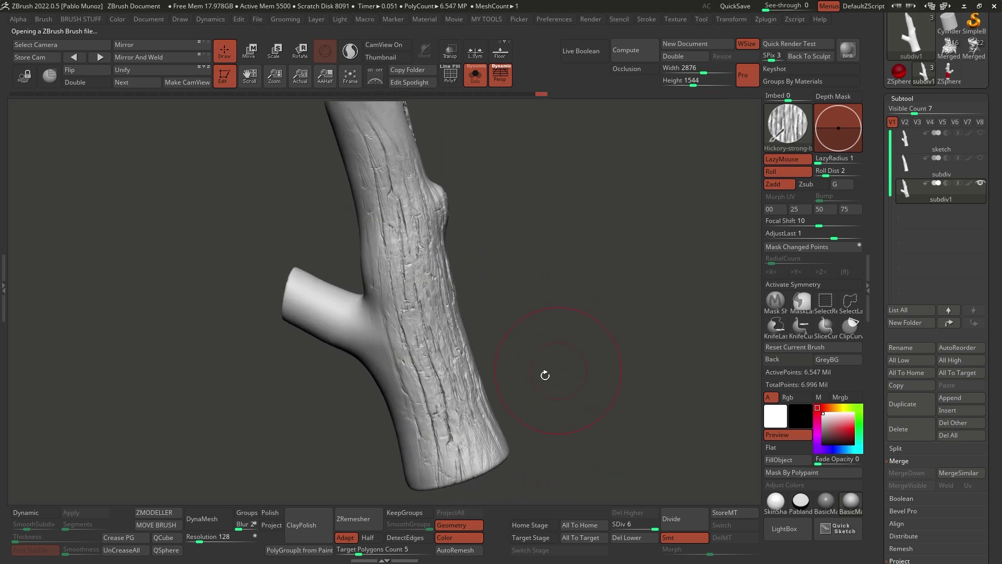
{"action": "key", "text": "ctrl+z"}
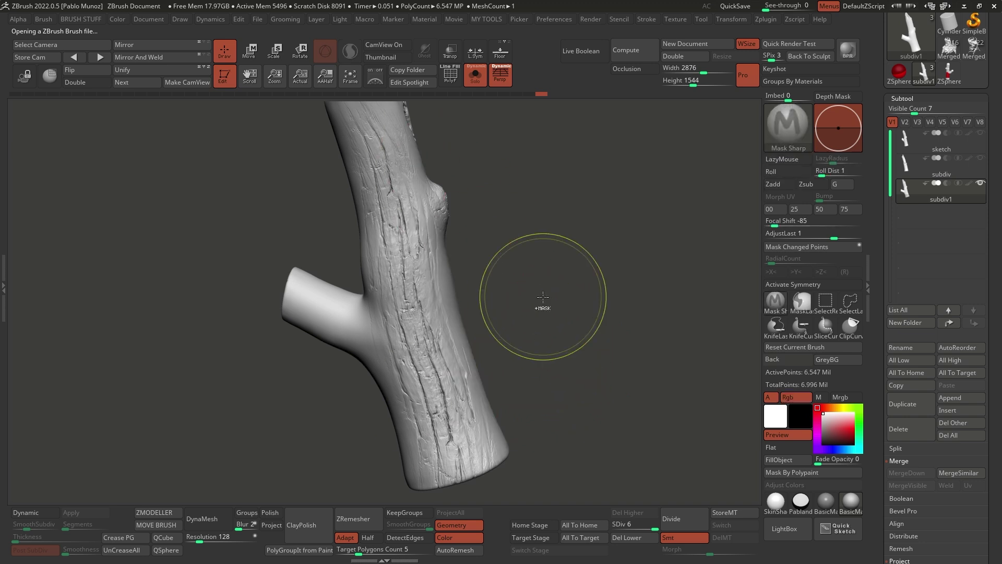
{"action": "key", "text": "ctrl+z"}
{"action": "key", "text": "space"}
{"action": "mouse_move", "coordinate": [417, 188]}
{"action": "left_mouse_down"}
{"action": "mouse_move", "coordinate": [410, 246]}
{"action": "mouse_move", "coordinate": [472, 460]}
{"action": "left_mouse_up"}
{"action": "key", "text": "ctrl+z"}
Load the Hickory-flat brush and try a bark stroke along the lower trunk.
{"action": "key", "text": "comma"}
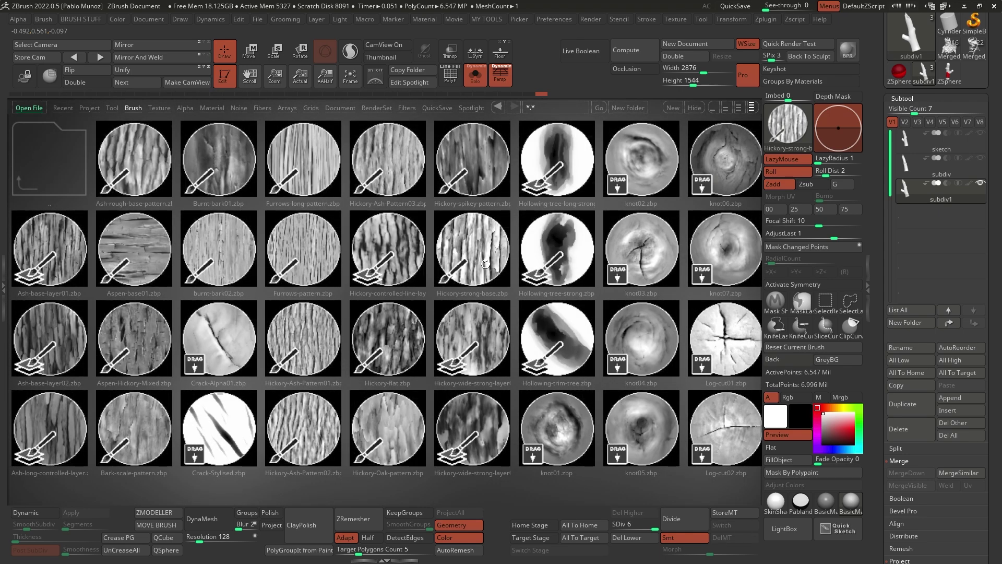
{"action": "double_click", "coordinate": [396, 334]}
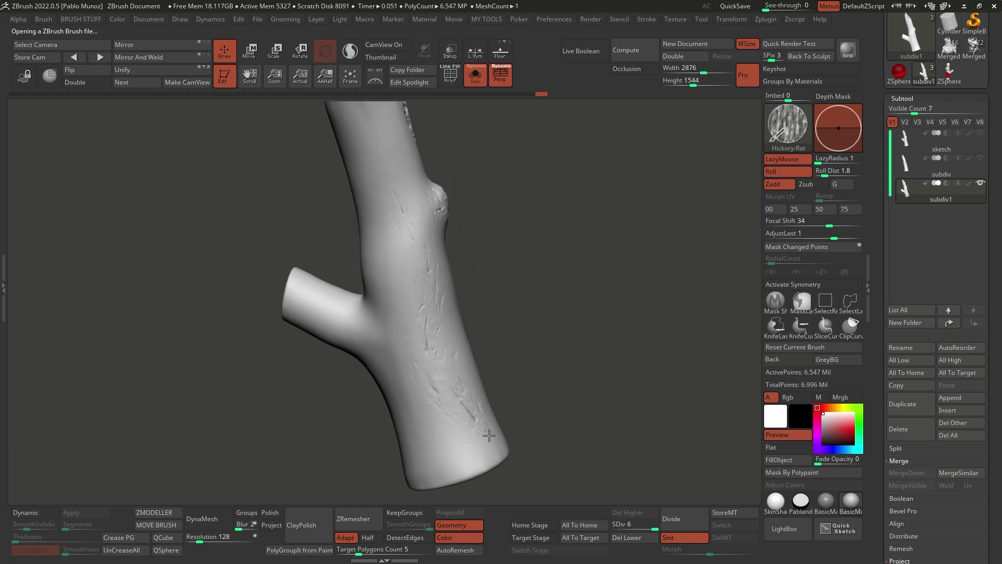
{"action": "mouse_move", "coordinate": [424, 366]}
{"action": "left_mouse_down"}
{"action": "mouse_move", "coordinate": [371, 159]}
{"action": "mouse_move", "coordinate": [390, 331]}
{"action": "mouse_move", "coordinate": [447, 479]}
{"action": "mouse_move", "coordinate": [430, 245]}
{"action": "left_mouse_up"}
{"action": "left_click_drag", "start_coordinate": [575, 360], "coordinate": [555, 340]}
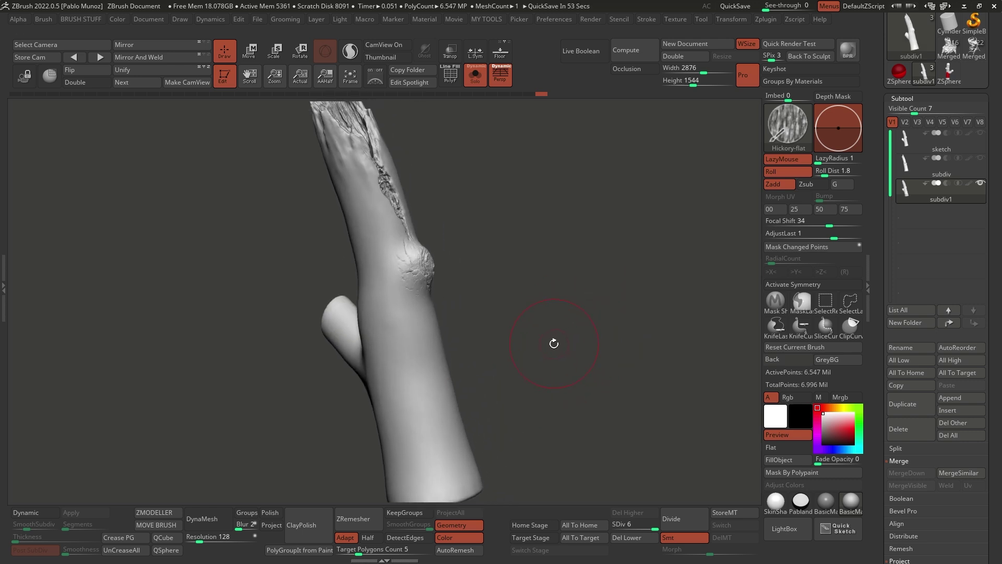
{"action": "mouse_move", "coordinate": [533, 315]}
{"action": "left_mouse_down"}
{"action": "mouse_move", "coordinate": [548, 314]}
{"action": "mouse_move", "coordinate": [522, 321]}
{"action": "left_mouse_up"}
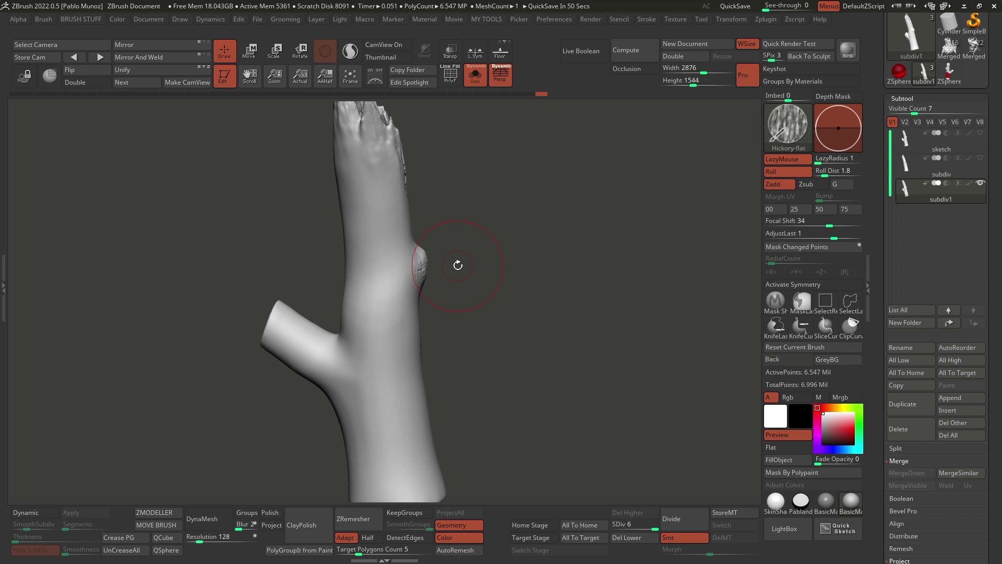
{"action": "mouse_move", "coordinate": [496, 273]}
{"action": "left_mouse_down"}
{"action": "mouse_move", "coordinate": [515, 277]}
{"action": "mouse_move", "coordinate": [494, 271]}
{"action": "left_mouse_up"}
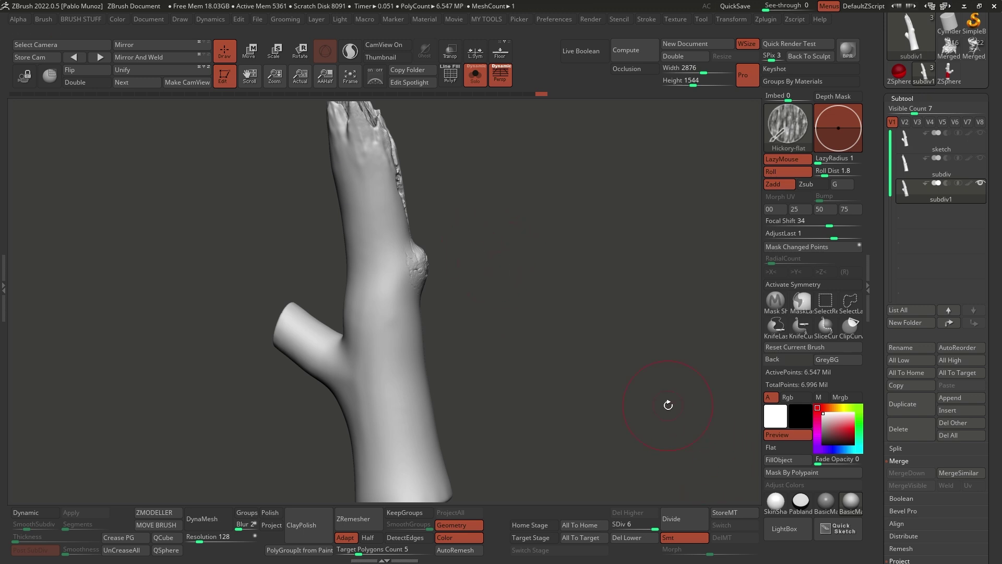
Store a morph target of the trunk and expand the Morph Target settings.
{"action": "left_click", "coordinate": [731, 513]}
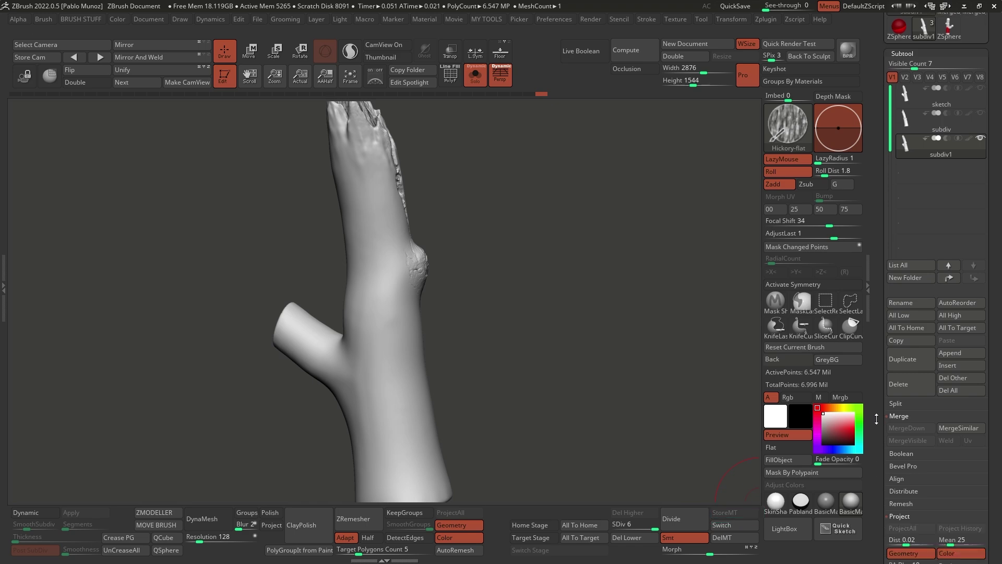
{"action": "scroll", "coordinate": [886, 261], "scroll_direction": "up", "scroll_amount": 8}
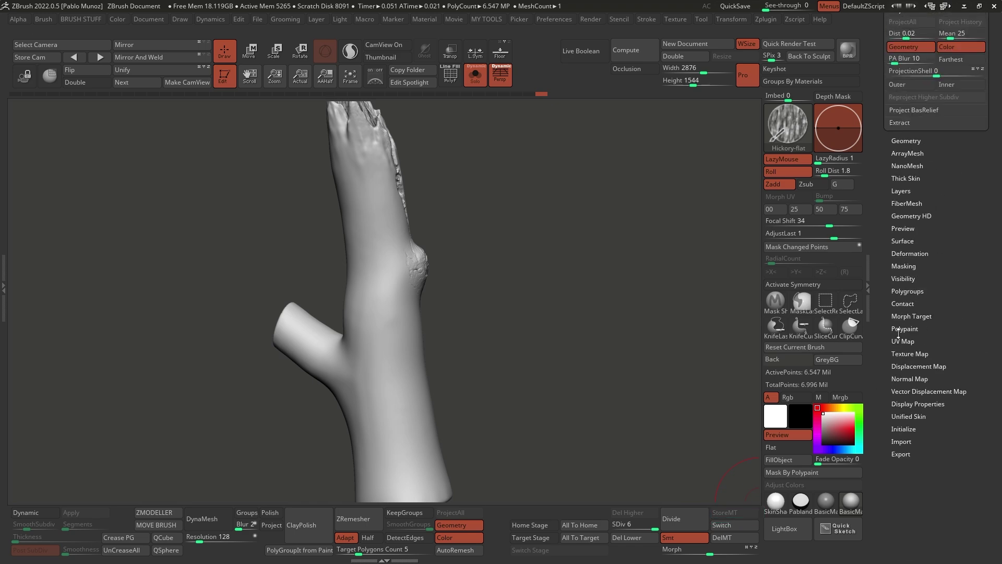
{"action": "left_click", "coordinate": [919, 312]}
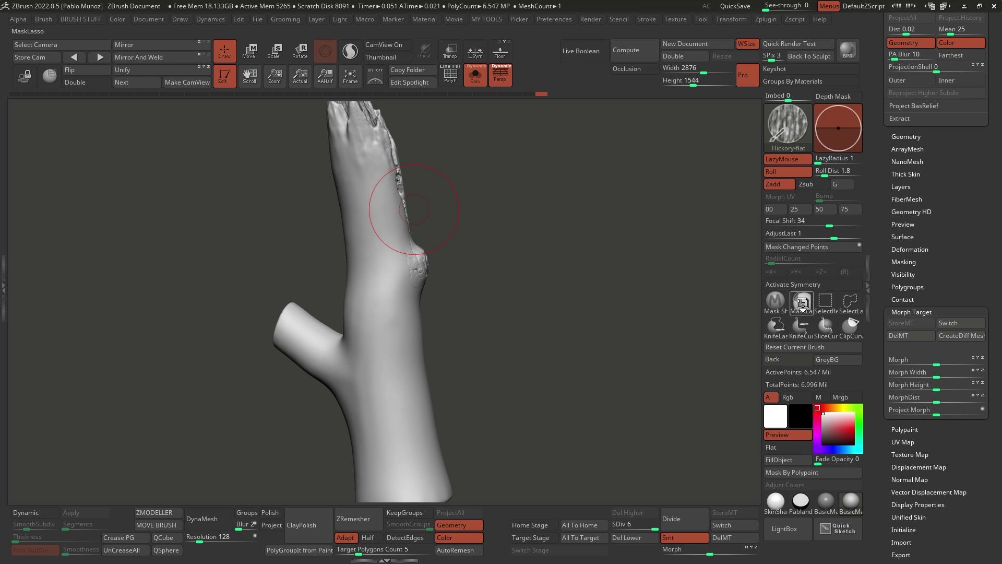
{"action": "mouse_move", "coordinate": [595, 327]}
{"action": "left_mouse_down"}
{"action": "mouse_move", "coordinate": [547, 334]}
{"action": "mouse_move", "coordinate": [529, 319]}
{"action": "mouse_move", "coordinate": [546, 301]}
{"action": "mouse_move", "coordinate": [545, 325]}
{"action": "mouse_move", "coordinate": [524, 335]}
{"action": "left_mouse_up"}
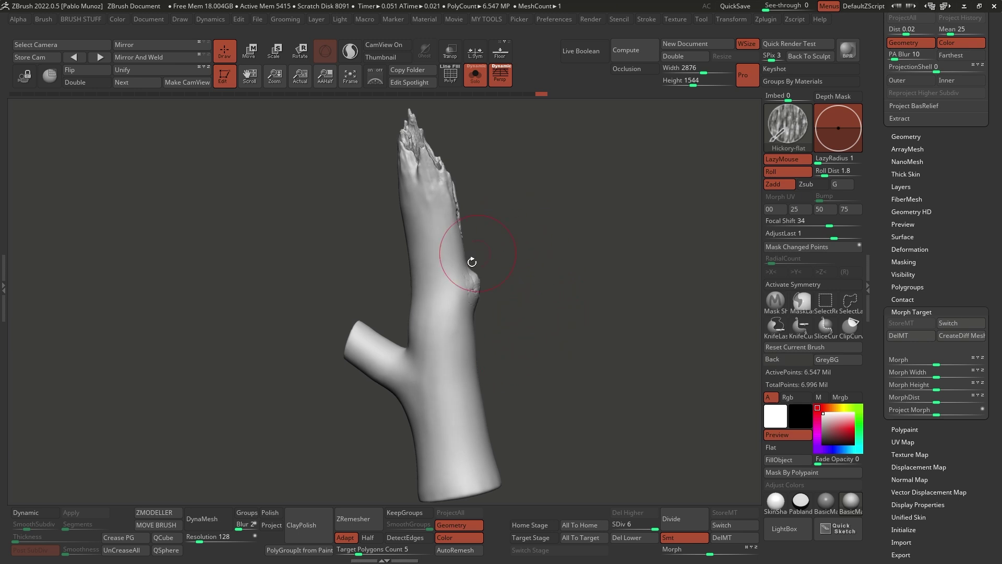
Mask the upper trunk from the broken end down to a ragged edge just above the side branch.
{"action": "mouse_move", "coordinate": [489, 385]}
{"action": "left_mouse_down", "text": "ctrl"}
{"action": "mouse_move", "coordinate": [457, 373]}
{"action": "mouse_move", "coordinate": [407, 328]}
{"action": "mouse_move", "coordinate": [368, 174]}
{"action": "mouse_move", "coordinate": [540, 324]}
{"action": "mouse_move", "coordinate": [538, 315]}
{"action": "mouse_move", "coordinate": [607, 313]}
{"action": "mouse_move", "coordinate": [590, 339]}
{"action": "mouse_move", "coordinate": [542, 360]}
{"action": "left_mouse_up", "text": "ctrl"}
{"action": "key", "text": "space"}
{"action": "left_click_drag", "start_coordinate": [613, 286], "coordinate": [593, 286]}
{"action": "key", "text": "space"}
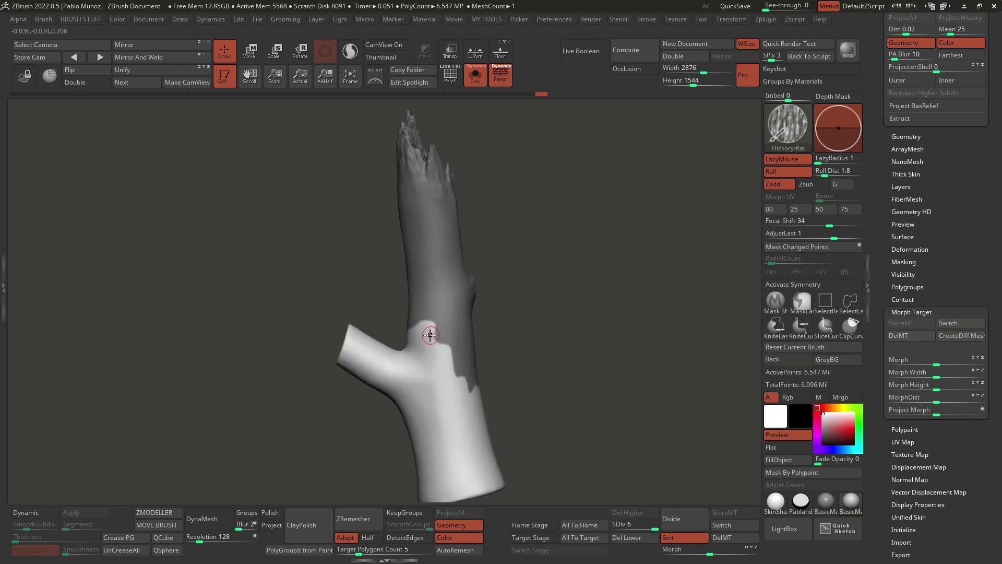
{"action": "left_click_drag", "start_coordinate": [424, 319], "coordinate": [428, 330], "text": "ctrl"}
{"action": "key", "text": "space"}
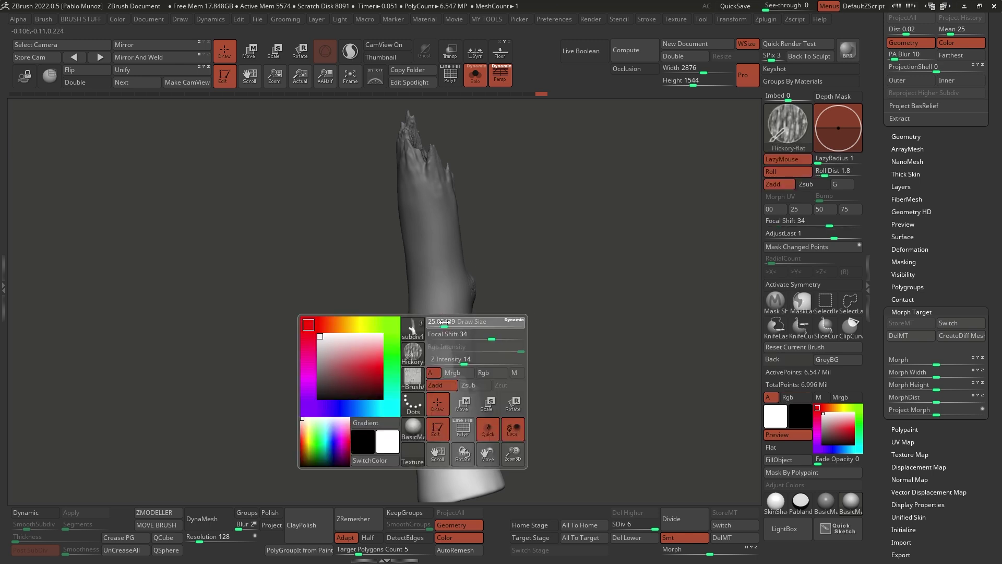
{"action": "mouse_move", "coordinate": [449, 355]}
{"action": "left_mouse_down", "text": "ctrl"}
{"action": "mouse_move", "coordinate": [453, 363]}
{"action": "mouse_move", "coordinate": [433, 360]}
{"action": "mouse_move", "coordinate": [469, 391]}
{"action": "left_mouse_up", "text": "ctrl"}
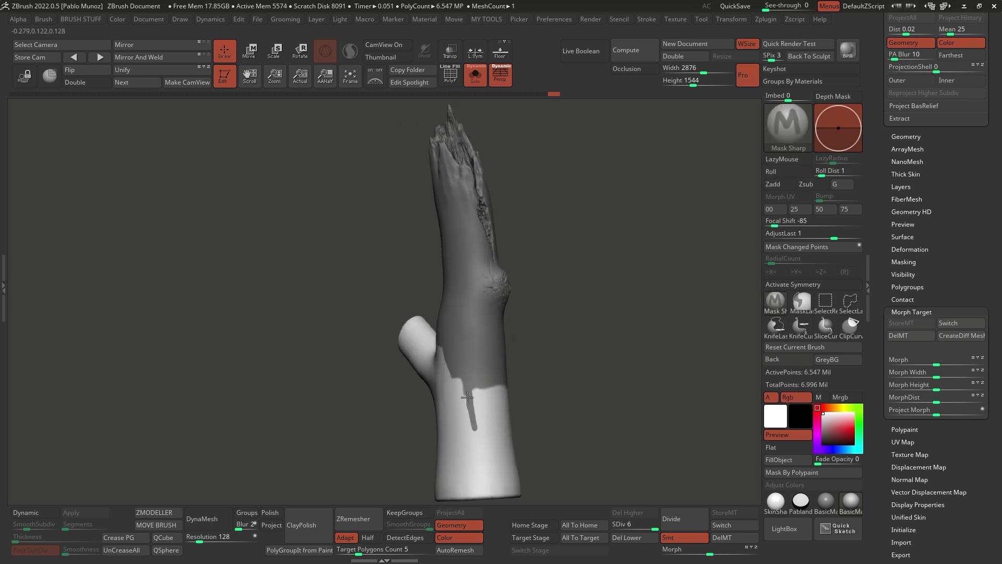
Extend the jagged mask edge in points around the trunk and invert the mask to protect the lower trunk and branch.
{"action": "right_click_drag", "start_coordinate": [479, 402], "coordinate": [547, 398]}
{"action": "mouse_move", "coordinate": [566, 281]}
{"action": "right_mouse_down"}
{"action": "mouse_move", "coordinate": [548, 321]}
{"action": "mouse_move", "coordinate": [577, 303]}
{"action": "mouse_move", "coordinate": [554, 316]}
{"action": "mouse_move", "coordinate": [608, 310]}
{"action": "mouse_move", "coordinate": [636, 318]}
{"action": "mouse_move", "coordinate": [631, 329]}
{"action": "mouse_move", "coordinate": [439, 406]}
{"action": "right_mouse_up"}
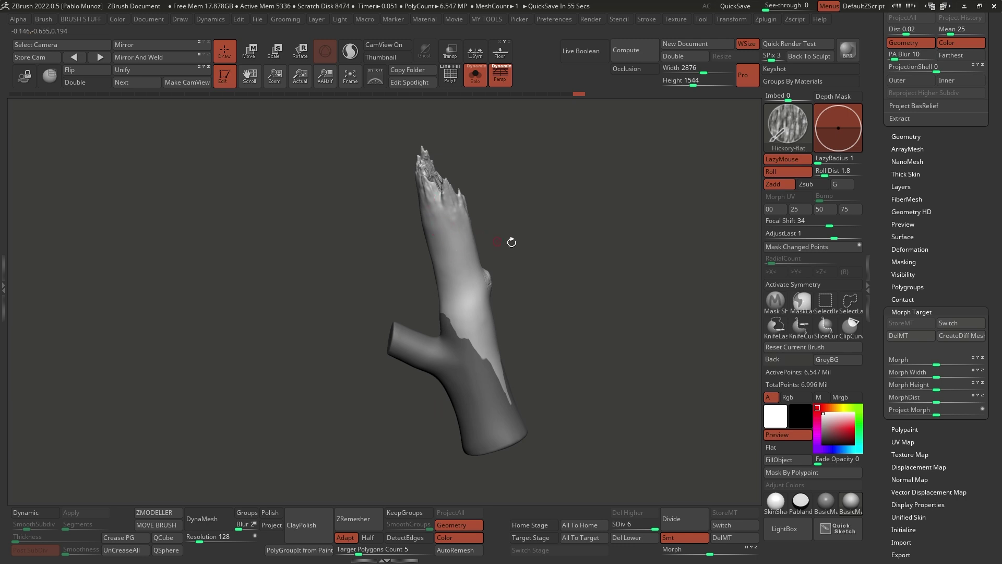
{"action": "right_click_drag", "start_coordinate": [479, 235], "coordinate": [543, 262]}
{"action": "mouse_move", "coordinate": [455, 314]}
{"action": "right_mouse_down"}
{"action": "mouse_move", "coordinate": [551, 306]}
{"action": "mouse_move", "coordinate": [540, 345]}
{"action": "mouse_move", "coordinate": [493, 347]}
{"action": "right_mouse_up"}
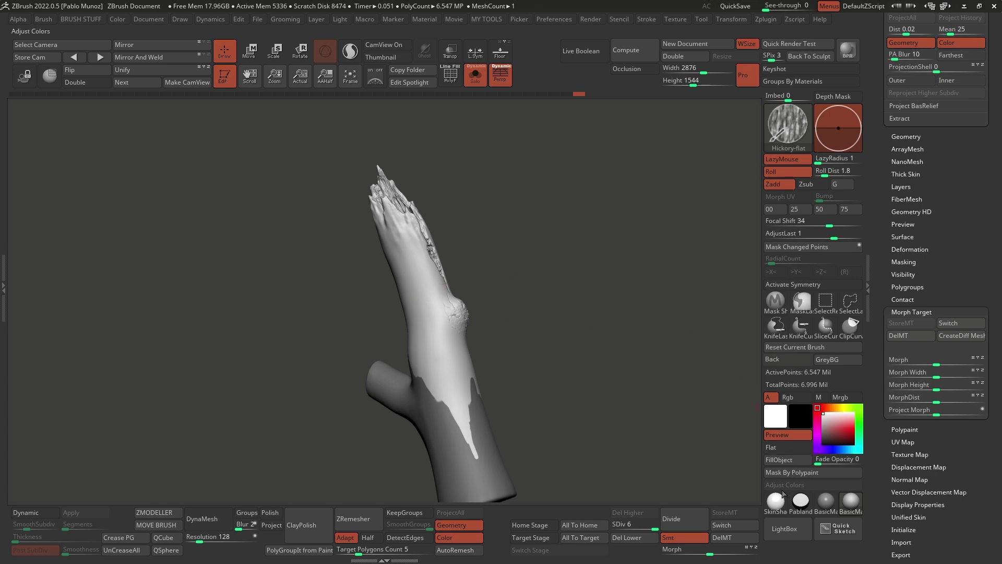
Load the Furrows-long-pattern brush, try a grain stroke on the unmasked upper trunk and adjust the brush size.
{"action": "left_click", "coordinate": [778, 529]}
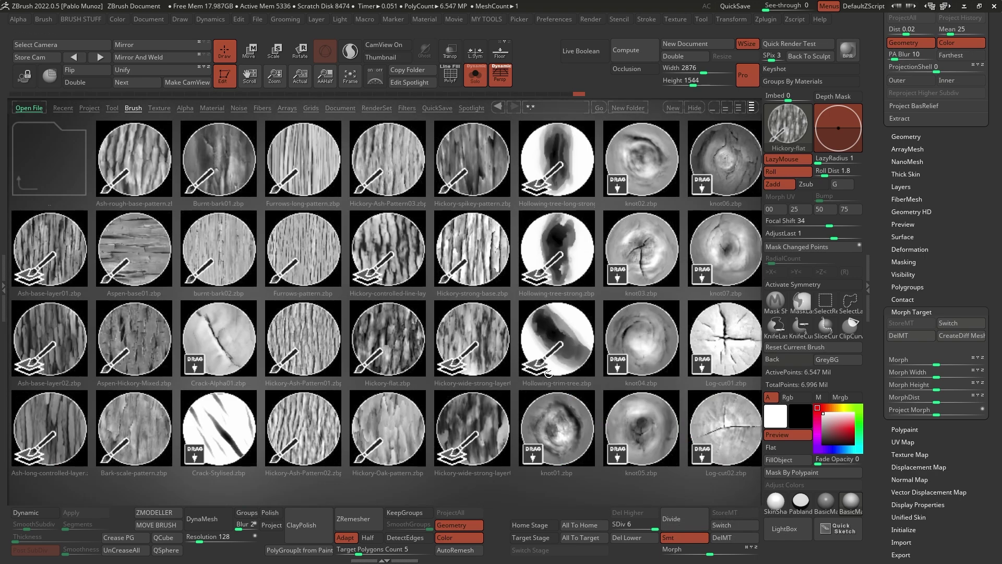
{"action": "double_click", "coordinate": [311, 160]}
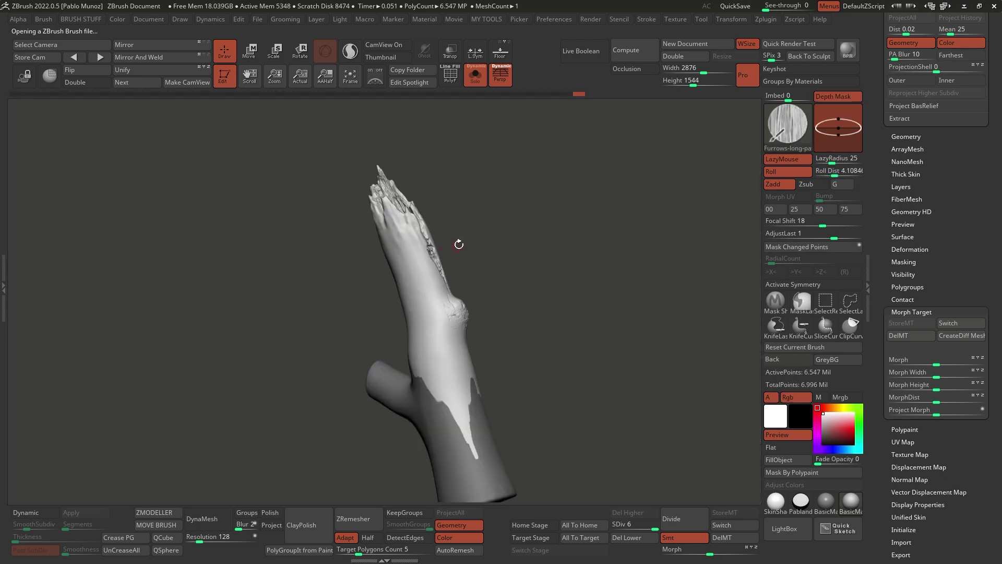
{"action": "key", "text": "space"}
{"action": "left_click_drag", "start_coordinate": [459, 245], "coordinate": [475, 244]}
{"action": "left_click_drag", "start_coordinate": [394, 208], "coordinate": [450, 381]}
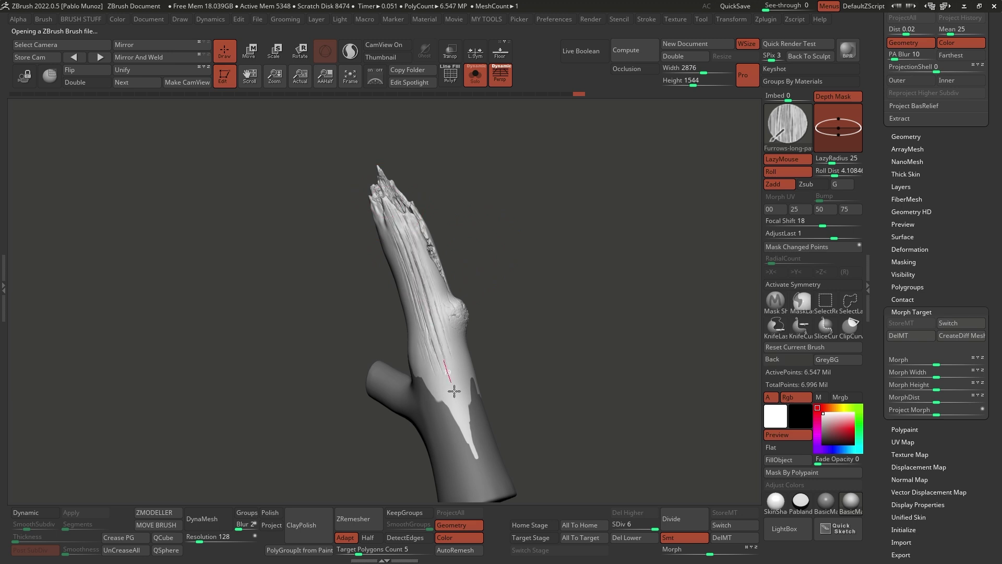
{"action": "mouse_move", "coordinate": [537, 335]}
{"action": "left_mouse_down"}
{"action": "mouse_move", "coordinate": [582, 340]}
{"action": "mouse_move", "coordinate": [510, 336]}
{"action": "left_mouse_up"}
{"action": "key", "text": "space"}
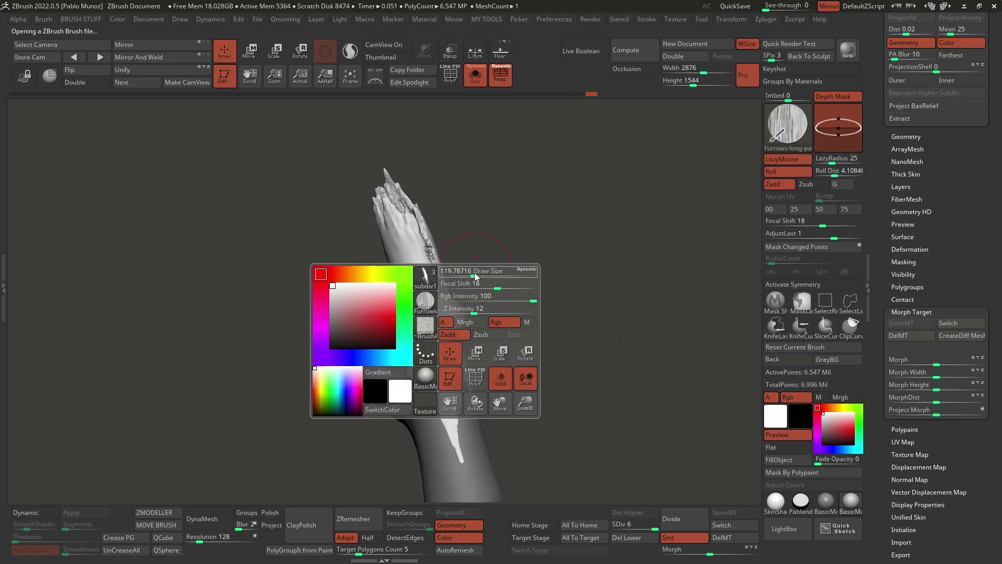
{"action": "mouse_move", "coordinate": [504, 273]}
{"action": "left_mouse_down"}
{"action": "mouse_move", "coordinate": [446, 279]}
{"action": "mouse_move", "coordinate": [460, 284]}
{"action": "mouse_move", "coordinate": [471, 269]}
{"action": "mouse_move", "coordinate": [470, 277]}
{"action": "mouse_move", "coordinate": [461, 270]}
{"action": "mouse_move", "coordinate": [468, 241]}
{"action": "mouse_move", "coordinate": [502, 227]}
{"action": "left_mouse_up"}
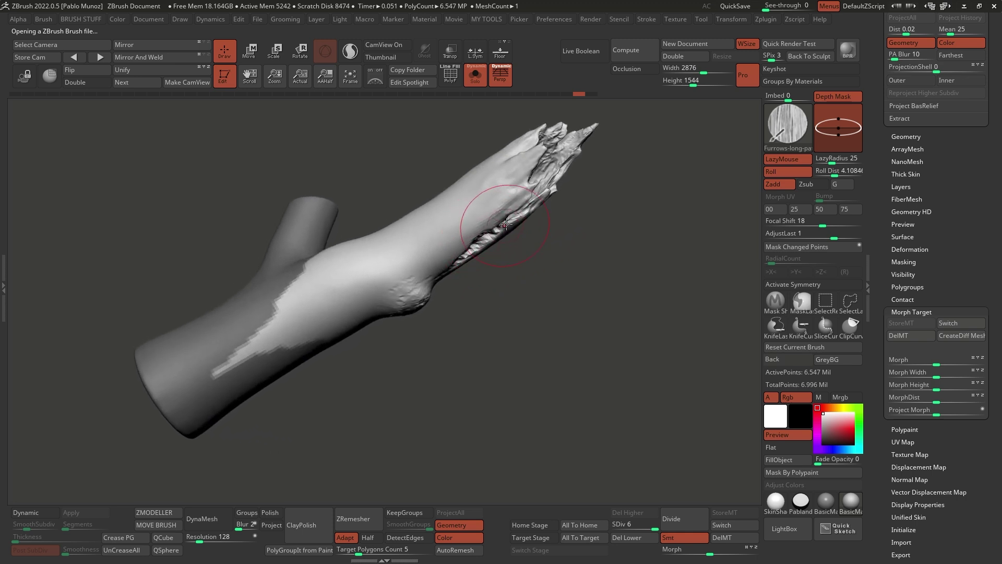
Sculpt lengthwise furrows on the unmasked trunk, stroking between the splintered tip and the mask edge.
{"action": "left_click_drag", "start_coordinate": [533, 155], "coordinate": [457, 211]}
{"action": "left_click_drag", "start_coordinate": [323, 300], "coordinate": [181, 410]}
{"action": "mouse_move", "coordinate": [480, 259]}
{"action": "left_mouse_down"}
{"action": "mouse_move", "coordinate": [459, 264]}
{"action": "mouse_move", "coordinate": [455, 287]}
{"action": "left_mouse_up"}
{"action": "mouse_move", "coordinate": [548, 173]}
{"action": "left_mouse_down"}
{"action": "mouse_move", "coordinate": [495, 192]}
{"action": "mouse_move", "coordinate": [265, 329]}
{"action": "mouse_move", "coordinate": [351, 323]}
{"action": "left_mouse_up"}
{"action": "left_click_drag", "start_coordinate": [594, 177], "coordinate": [313, 276]}
{"action": "left_click_drag", "start_coordinate": [334, 339], "coordinate": [324, 362]}
{"action": "left_click_drag", "start_coordinate": [322, 283], "coordinate": [651, 182]}
{"action": "left_click_drag", "start_coordinate": [379, 237], "coordinate": [608, 191]}
Continue the furrow grain around the trunk side above the branch stub, down across the mask edge.
{"action": "right_click_drag", "start_coordinate": [503, 219], "coordinate": [488, 274]}
{"action": "left_click_drag", "start_coordinate": [585, 193], "coordinate": [441, 248]}
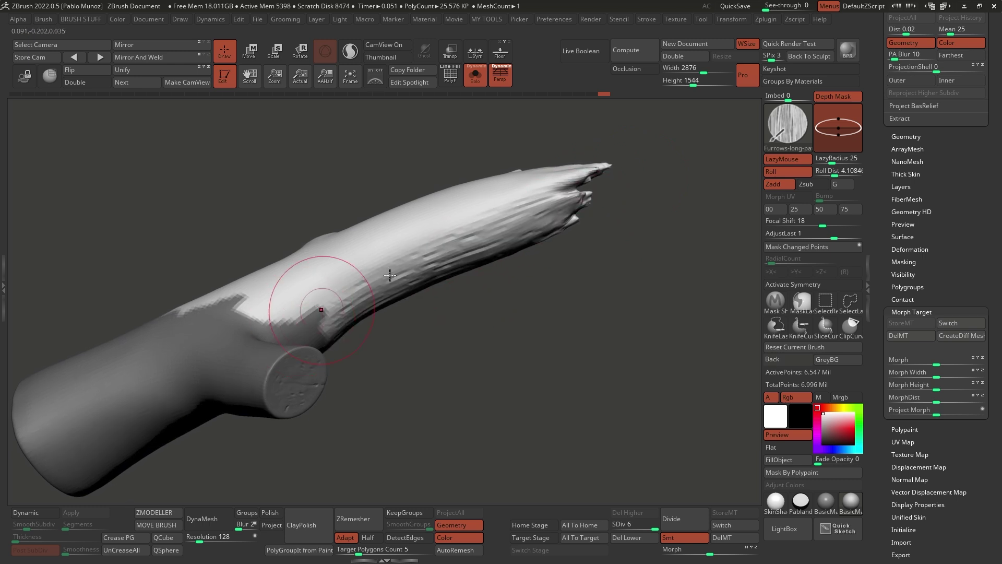
{"action": "right_click_drag", "start_coordinate": [309, 286], "coordinate": [589, 201]}
{"action": "right_click_drag", "start_coordinate": [489, 243], "coordinate": [599, 175]}
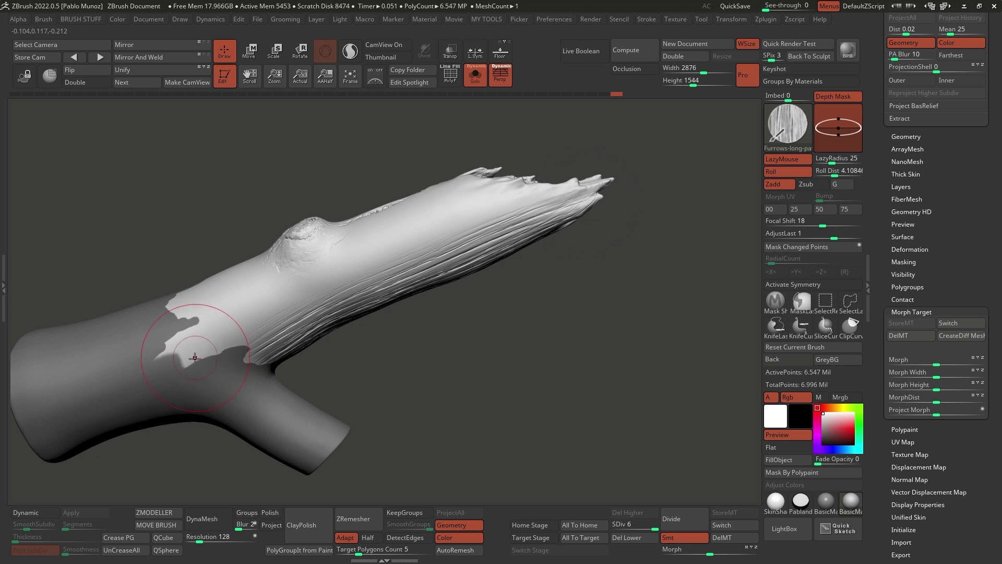
{"action": "left_click_drag", "start_coordinate": [476, 221], "coordinate": [139, 372]}
{"action": "right_click_drag", "start_coordinate": [405, 261], "coordinate": [561, 185]}
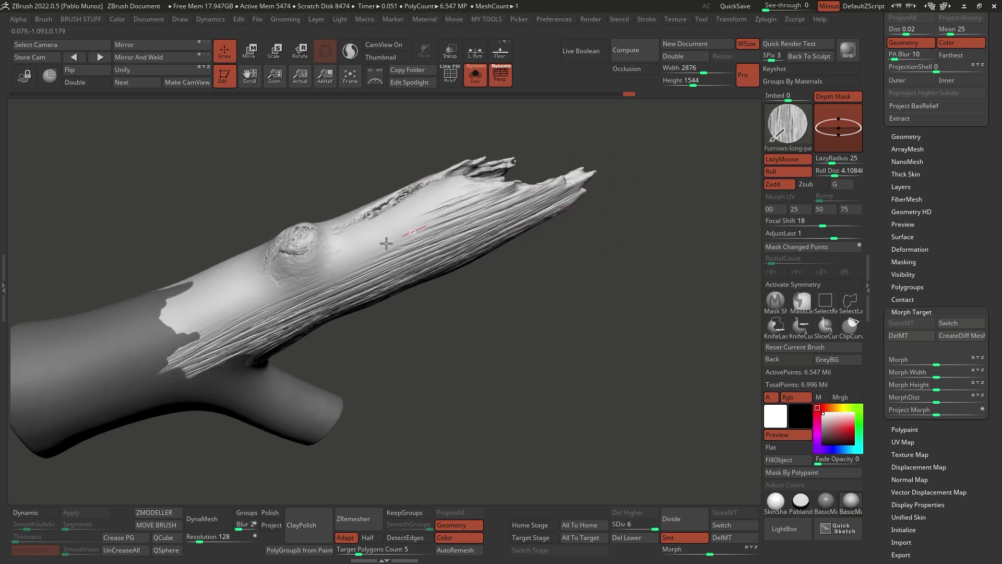
Cover the remaining smooth wood between the broken end, the knot and the mask edge with furrow grain.
{"action": "left_click_drag", "start_coordinate": [354, 237], "coordinate": [297, 267]}
{"action": "right_click_drag", "start_coordinate": [336, 273], "coordinate": [421, 241]}
{"action": "left_click_drag", "start_coordinate": [459, 232], "coordinate": [298, 329]}
{"action": "right_click_drag", "start_coordinate": [339, 309], "coordinate": [390, 296]}
{"action": "left_click_drag", "start_coordinate": [389, 308], "coordinate": [250, 417]}
{"action": "left_click_drag", "start_coordinate": [413, 267], "coordinate": [175, 462]}
{"action": "mouse_move", "coordinate": [313, 334]}
{"action": "right_mouse_down"}
{"action": "mouse_move", "coordinate": [347, 320]}
{"action": "mouse_move", "coordinate": [375, 258]}
{"action": "mouse_move", "coordinate": [444, 232]}
{"action": "mouse_move", "coordinate": [510, 174]}
{"action": "right_mouse_up"}
{"action": "key", "text": "ctrl+shift+z"}
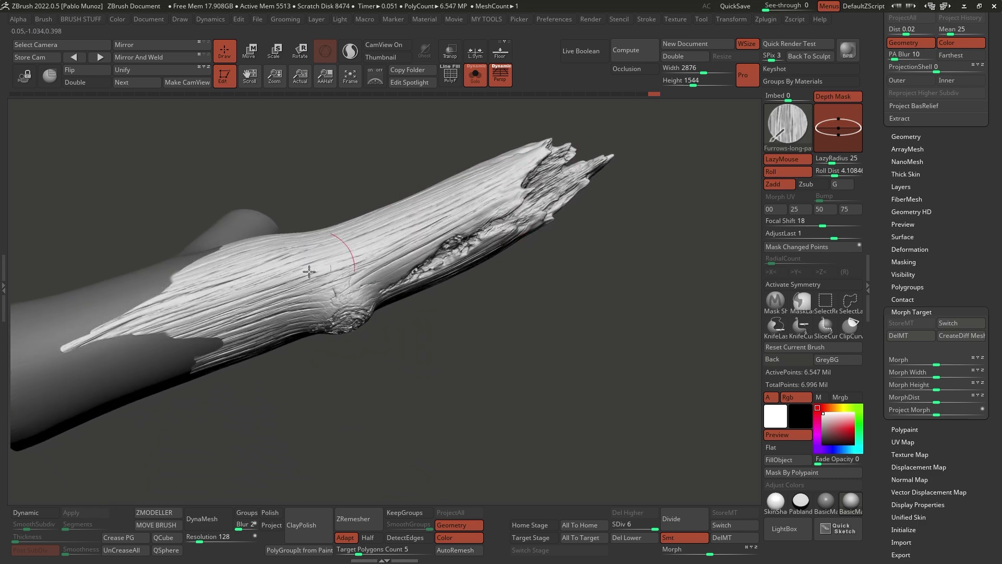
Add furrow strokes alongside the hollow crack and into the wood just above the knot.
{"action": "right_click_drag", "start_coordinate": [427, 245], "coordinate": [427, 233]}
{"action": "key", "text": "ctrl+shift+z"}
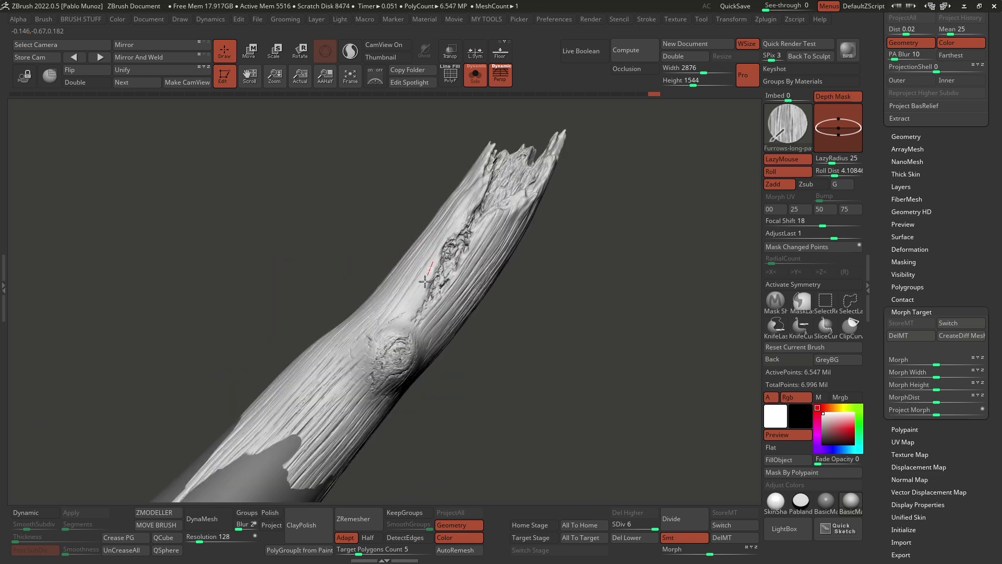
{"action": "left_click_drag", "start_coordinate": [399, 317], "coordinate": [398, 328]}
{"action": "mouse_move", "coordinate": [403, 329]}
{"action": "right_mouse_down"}
{"action": "mouse_move", "coordinate": [470, 313]}
{"action": "mouse_move", "coordinate": [465, 291]}
{"action": "right_mouse_up"}
{"action": "key", "text": "ctrl+shift+z"}
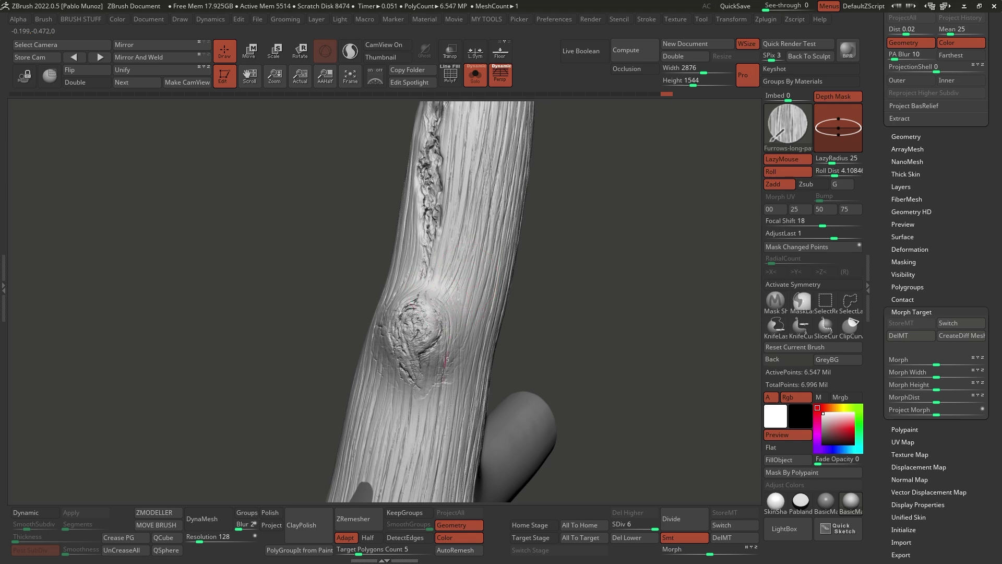
Blend the furrow grain around and below the knot, undoing an unwanted stroke.
{"action": "right_click_drag", "start_coordinate": [447, 330], "coordinate": [472, 341]}
{"action": "mouse_move", "coordinate": [450, 301]}
{"action": "left_mouse_down"}
{"action": "mouse_move", "coordinate": [412, 436]}
{"action": "mouse_move", "coordinate": [378, 450]}
{"action": "left_mouse_up"}
{"action": "mouse_move", "coordinate": [453, 272]}
{"action": "right_mouse_down"}
{"action": "mouse_move", "coordinate": [528, 320]}
{"action": "mouse_move", "coordinate": [508, 334]}
{"action": "mouse_move", "coordinate": [512, 321]}
{"action": "right_mouse_up"}
{"action": "key", "text": "ctrl+z"}
{"action": "left_click_drag", "start_coordinate": [389, 273], "coordinate": [387, 280]}
{"action": "mouse_move", "coordinate": [514, 276]}
{"action": "right_mouse_down"}
{"action": "mouse_move", "coordinate": [527, 281]}
{"action": "mouse_move", "coordinate": [516, 344]}
{"action": "right_mouse_up"}
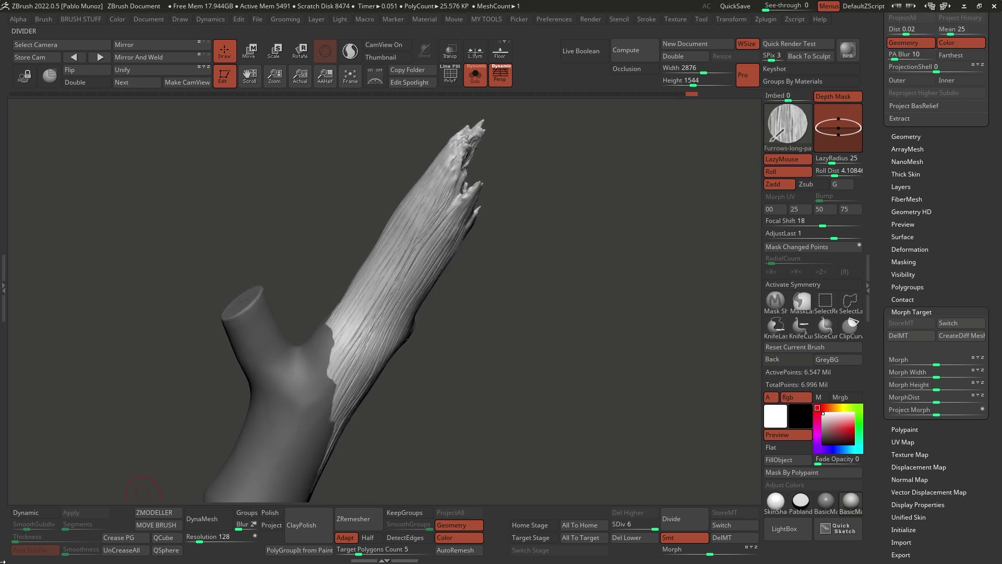
{"action": "right_click_drag", "start_coordinate": [399, 353], "coordinate": [533, 327]}
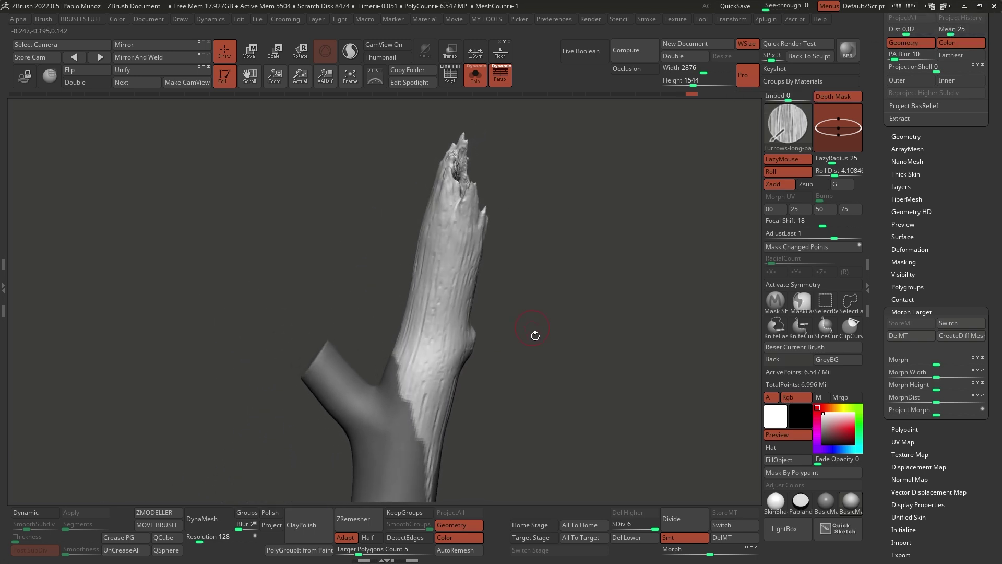
Load the Wood-pattern19 brush from the bark and wood brush library.
{"action": "left_click", "coordinate": [785, 529]}
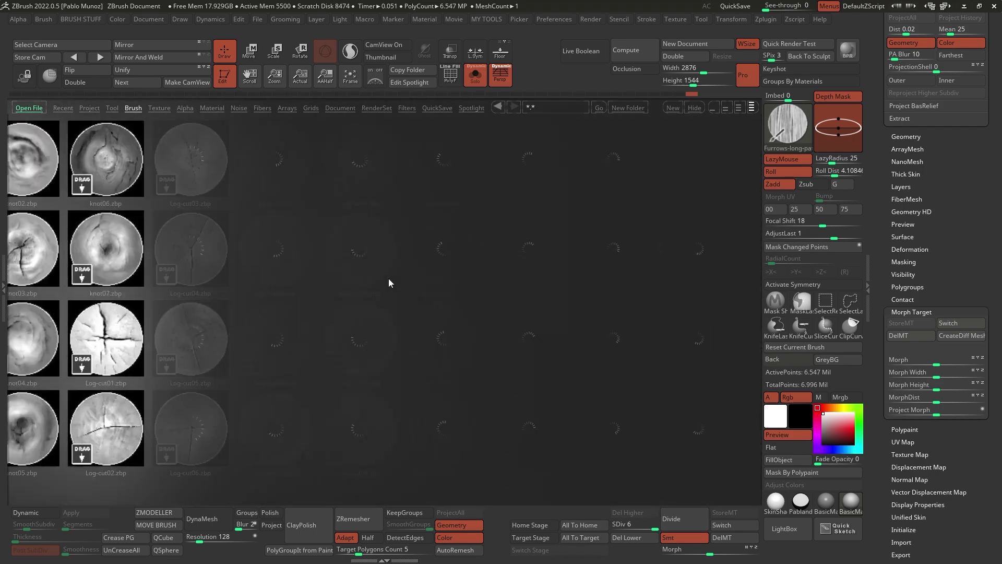
{"action": "left_click_drag", "start_coordinate": [389, 280], "coordinate": [348, 281]}
{"action": "left_click_drag", "start_coordinate": [418, 277], "coordinate": [363, 279]}
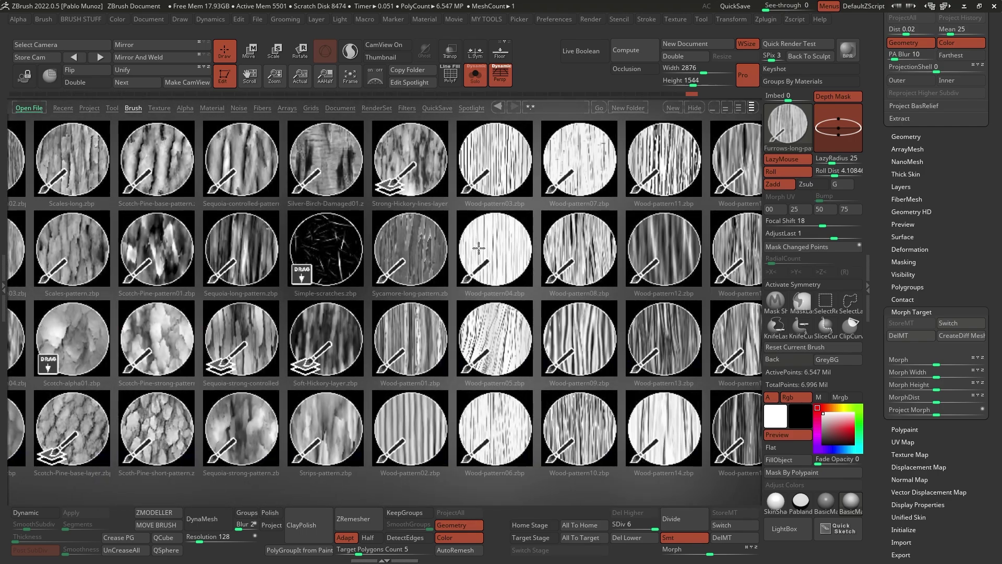
{"action": "left_click_drag", "start_coordinate": [489, 236], "coordinate": [305, 234]}
{"action": "left_click", "coordinate": [306, 234]}
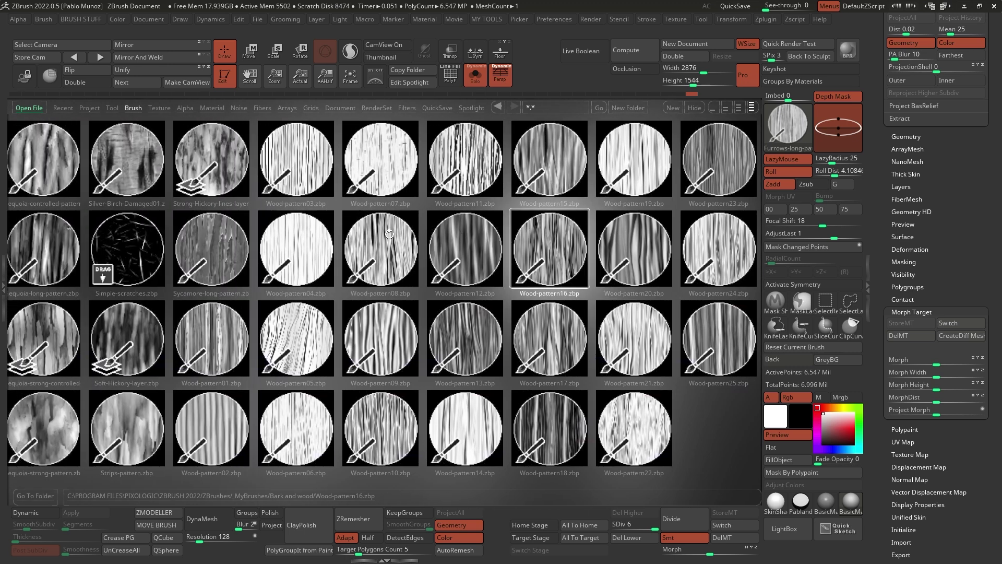
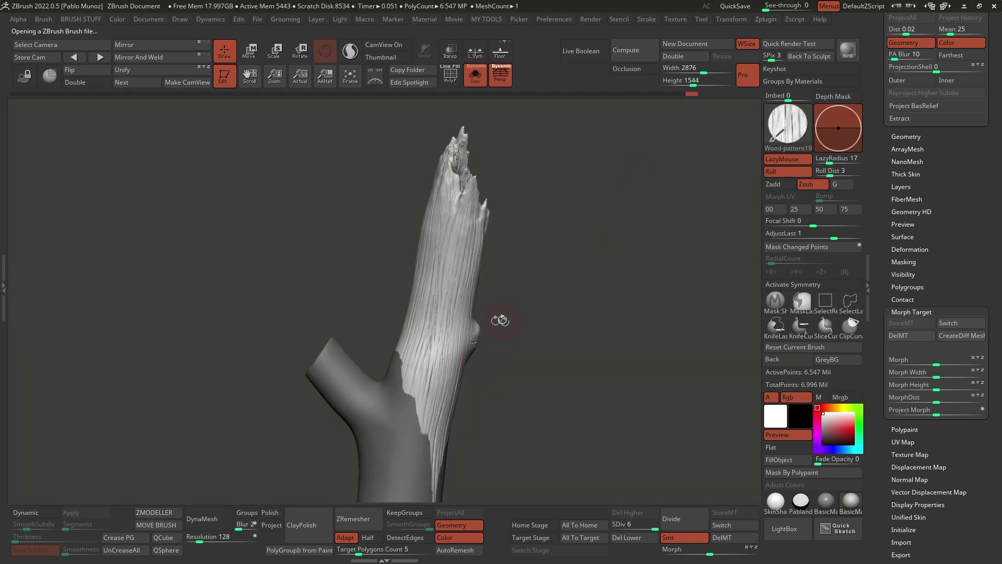
Carve fine wood-pattern grain down the exposed wood beside the knot to the pointed mask edge.
{"action": "left_click_drag", "start_coordinate": [500, 320], "coordinate": [522, 308], "text": "alt"}
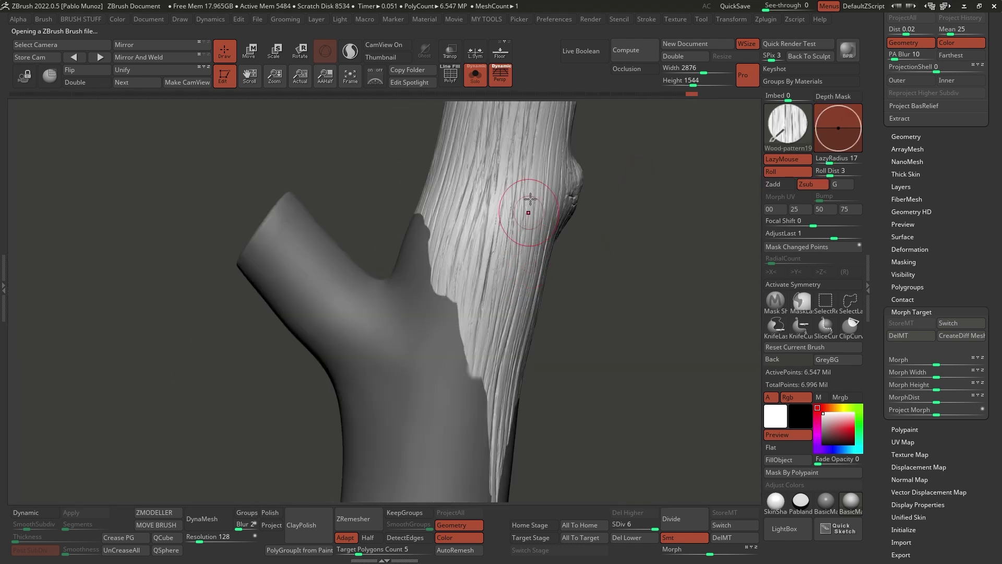
{"action": "left_click_drag", "start_coordinate": [582, 299], "coordinate": [543, 284]}
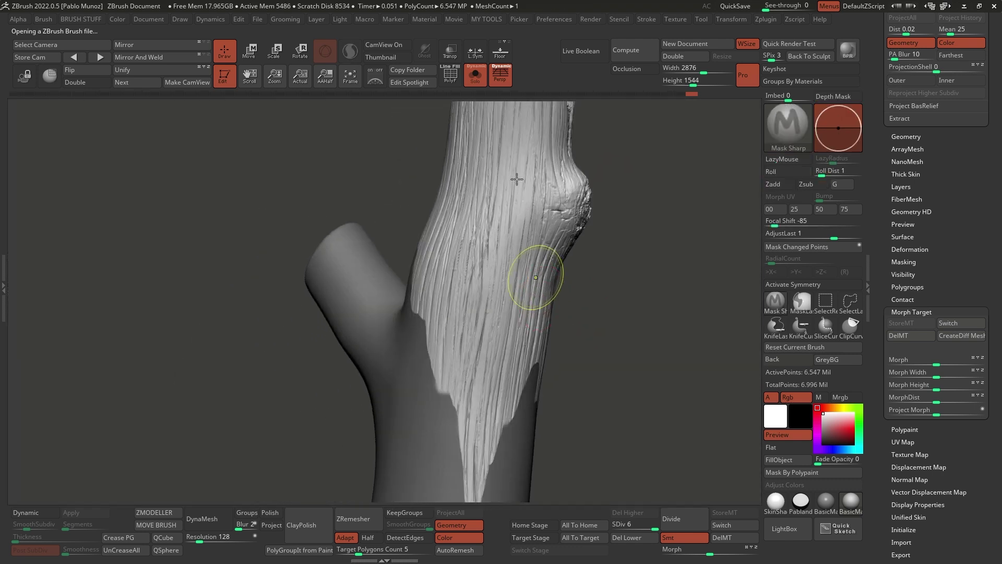
{"action": "left_click_drag", "start_coordinate": [505, 188], "coordinate": [482, 412]}
{"action": "right_click_drag", "start_coordinate": [502, 382], "coordinate": [490, 312], "text": "alt"}
{"action": "left_click_drag", "start_coordinate": [498, 195], "coordinate": [464, 475]}
{"action": "left_click_drag", "start_coordinate": [462, 251], "coordinate": [453, 391]}
{"action": "mouse_move", "coordinate": [464, 190]}
{"action": "left_mouse_down"}
{"action": "mouse_move", "coordinate": [449, 320]}
{"action": "mouse_move", "coordinate": [437, 315]}
{"action": "left_mouse_up"}
Continue the fine grain along the trunk's side between the masked branch base and the broken end.
{"action": "right_click_drag", "start_coordinate": [493, 231], "coordinate": [501, 317], "text": "alt"}
{"action": "right_click_drag", "start_coordinate": [519, 139], "coordinate": [459, 224]}
{"action": "mouse_move", "coordinate": [480, 166]}
{"action": "right_mouse_down"}
{"action": "mouse_move", "coordinate": [474, 273]}
{"action": "mouse_move", "coordinate": [469, 161]}
{"action": "right_mouse_up"}
{"action": "right_click_drag", "start_coordinate": [452, 283], "coordinate": [433, 342]}
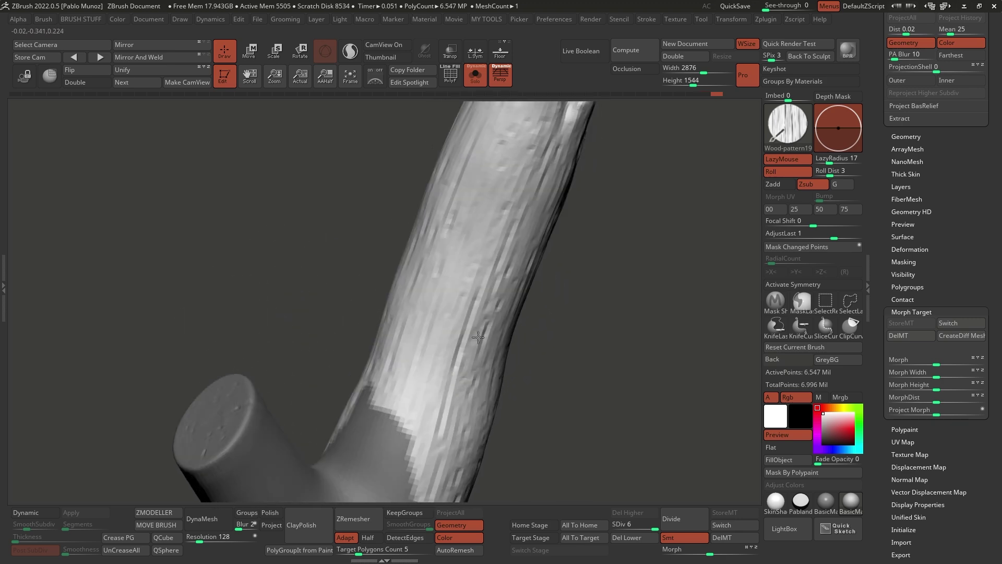
{"action": "right_click_drag", "start_coordinate": [463, 294], "coordinate": [515, 205]}
{"action": "right_click_drag", "start_coordinate": [458, 296], "coordinate": [511, 178]}
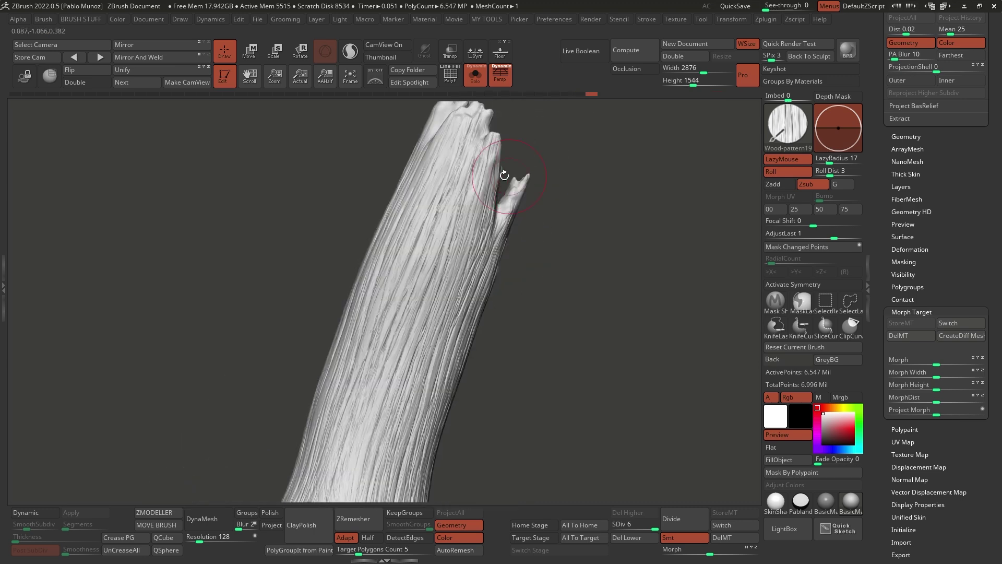
{"action": "right_click_drag", "start_coordinate": [460, 284], "coordinate": [462, 250]}
{"action": "right_click_drag", "start_coordinate": [439, 144], "coordinate": [498, 141]}
{"action": "right_click_drag", "start_coordinate": [499, 189], "coordinate": [466, 230]}
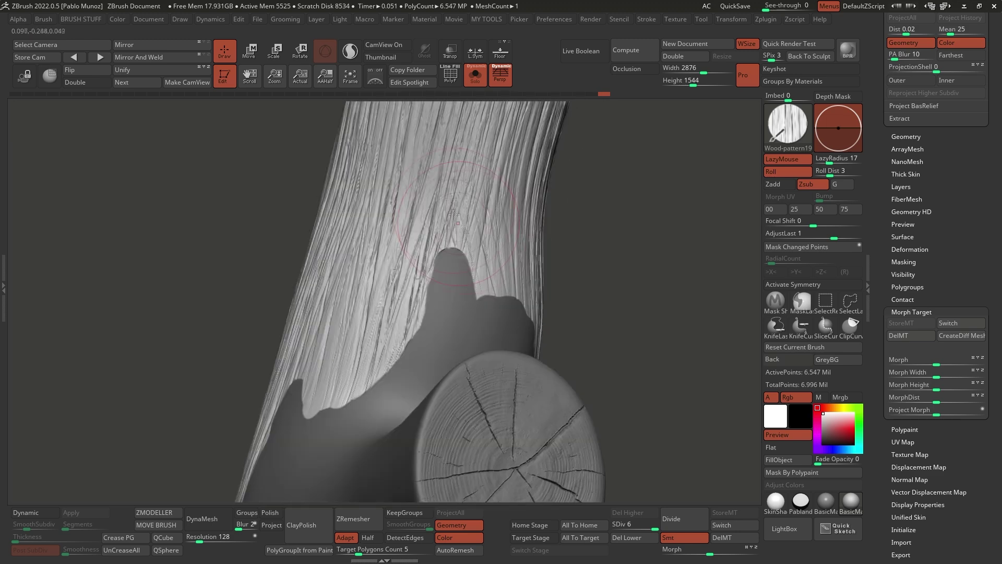
Carve the fine grain into the wood above the branch stub and below the knot.
{"action": "right_click_drag", "start_coordinate": [298, 479], "coordinate": [489, 261]}
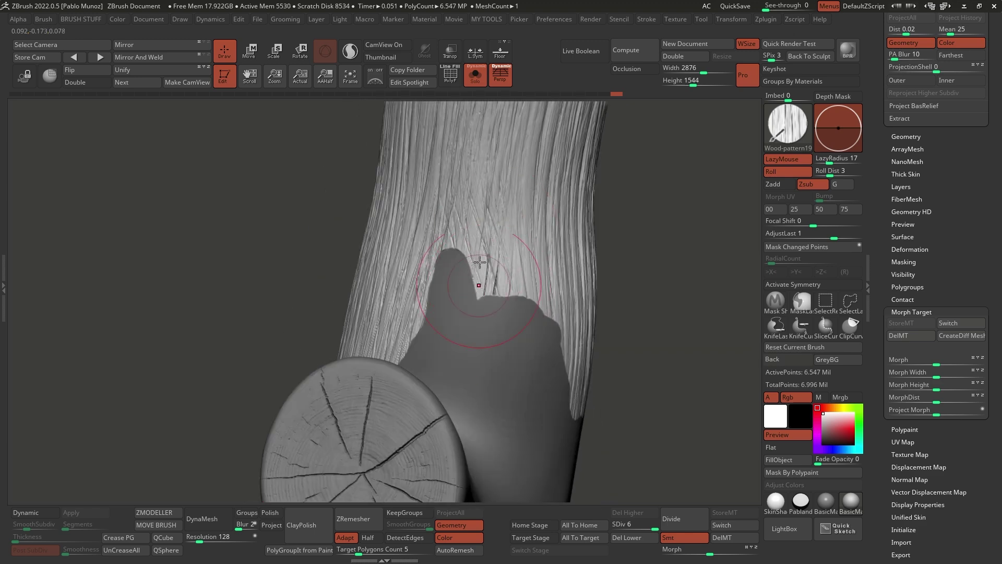
{"action": "right_click_drag", "start_coordinate": [477, 397], "coordinate": [366, 297]}
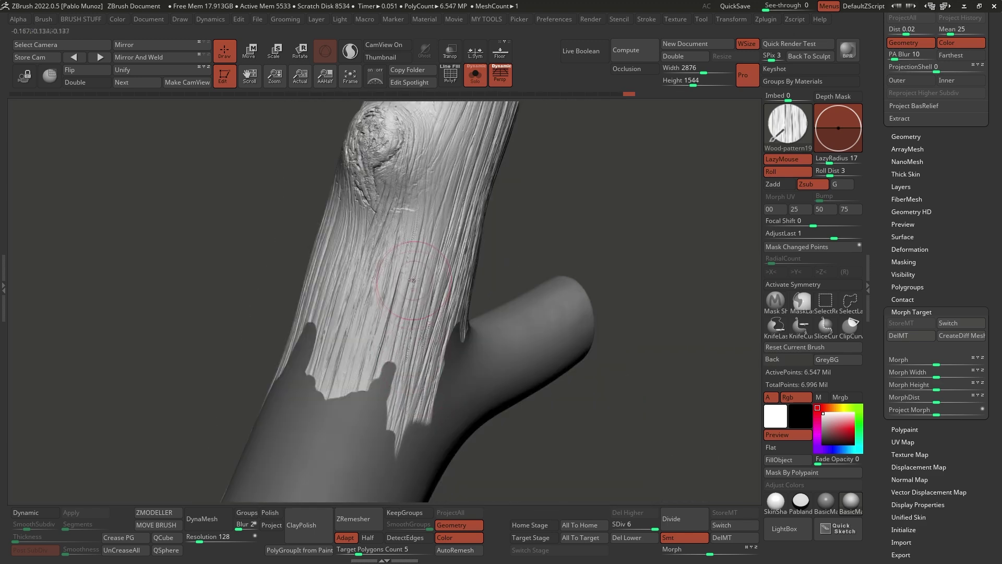
{"action": "right_click_drag", "start_coordinate": [380, 196], "coordinate": [426, 178]}
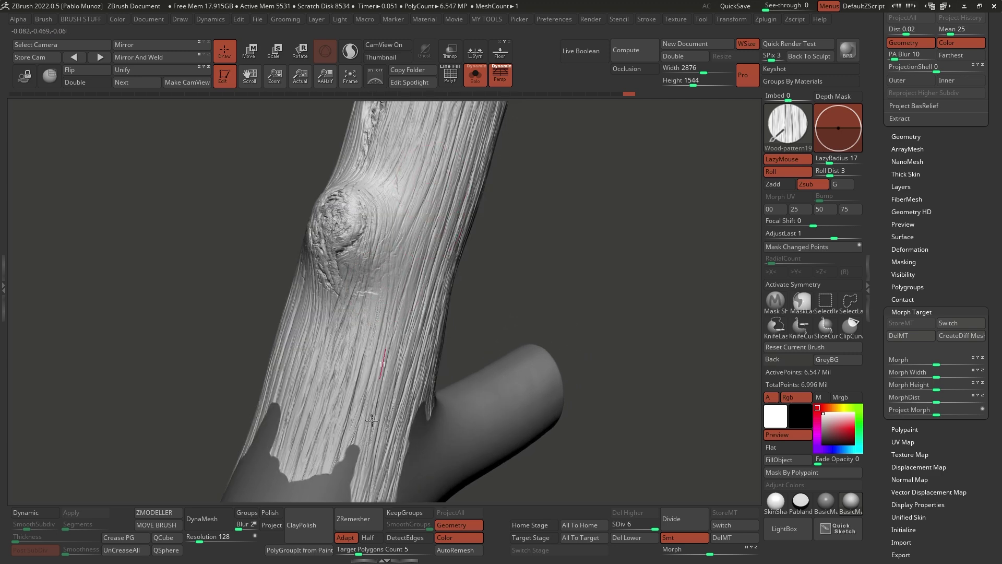
{"action": "right_click_drag", "start_coordinate": [396, 404], "coordinate": [557, 326]}
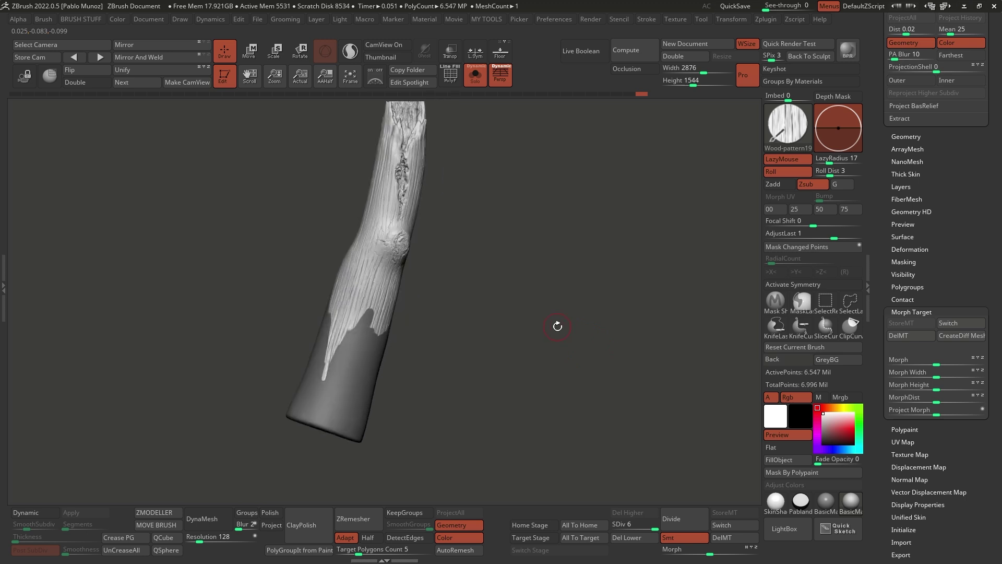
{"action": "right_click_drag", "start_coordinate": [508, 237], "coordinate": [557, 234]}
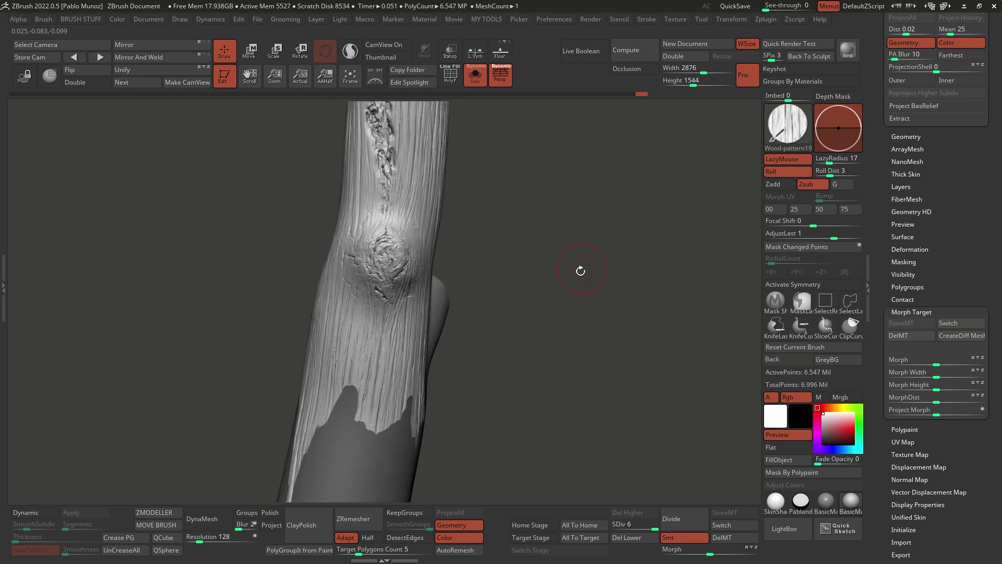
Switch to the Pablander_Slash brush and adjust its draw size for cutting thin cracks.
{"action": "key", "text": "b"}
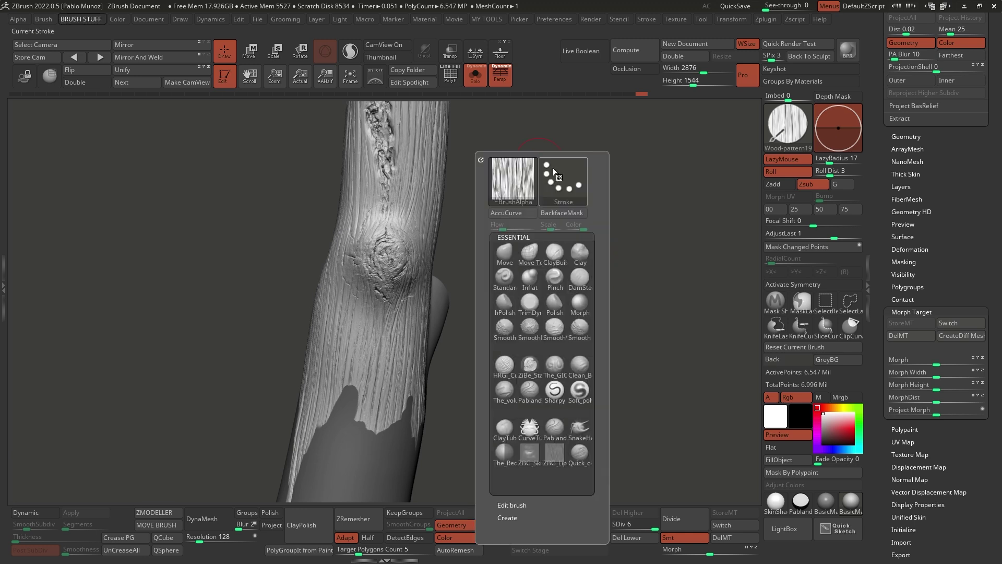
{"action": "left_click", "coordinate": [554, 429]}
{"action": "key", "text": "space"}
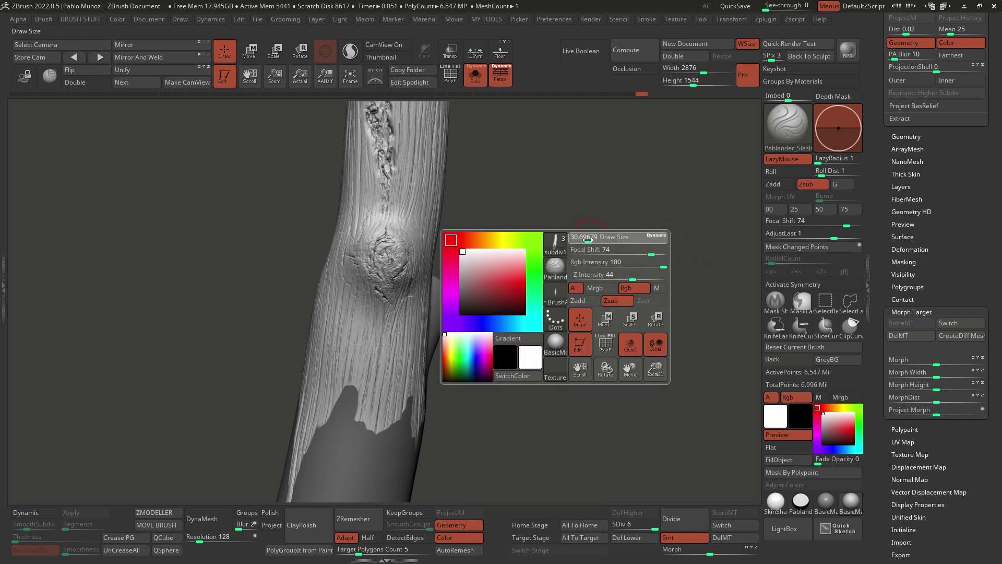
{"action": "right_click_drag", "start_coordinate": [417, 225], "coordinate": [428, 283], "text": "ctrl"}
{"action": "key", "text": "space"}
{"action": "right_click_drag", "start_coordinate": [441, 224], "coordinate": [442, 242], "text": "ctrl"}
Cut a thin crack linking the lower end of the hollow to the top of the knot.
{"action": "left_click_drag", "start_coordinate": [428, 168], "coordinate": [436, 207]}
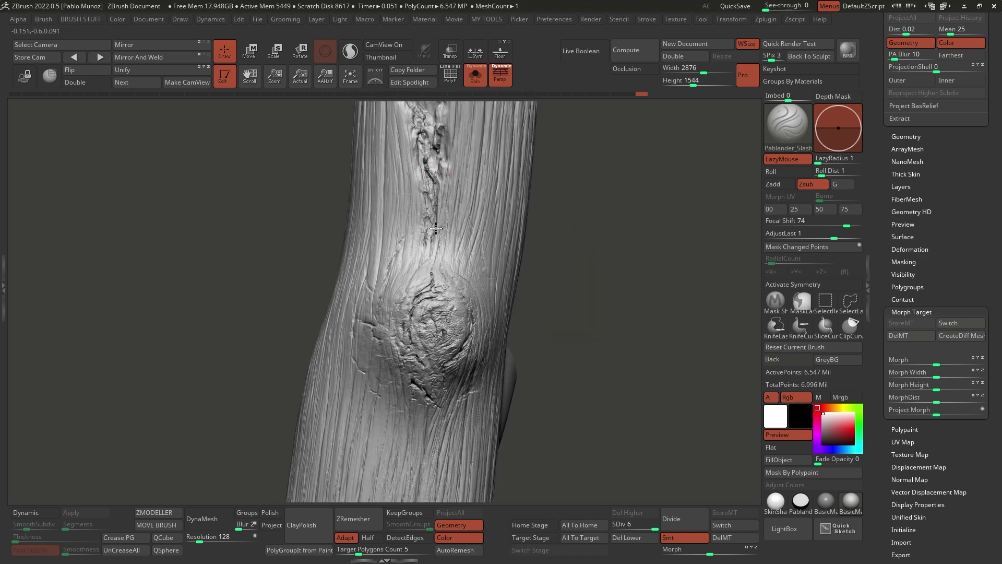
{"action": "mouse_move", "coordinate": [433, 245]}
{"action": "left_mouse_down"}
{"action": "mouse_move", "coordinate": [431, 267]}
{"action": "mouse_move", "coordinate": [435, 257]}
{"action": "left_mouse_up"}
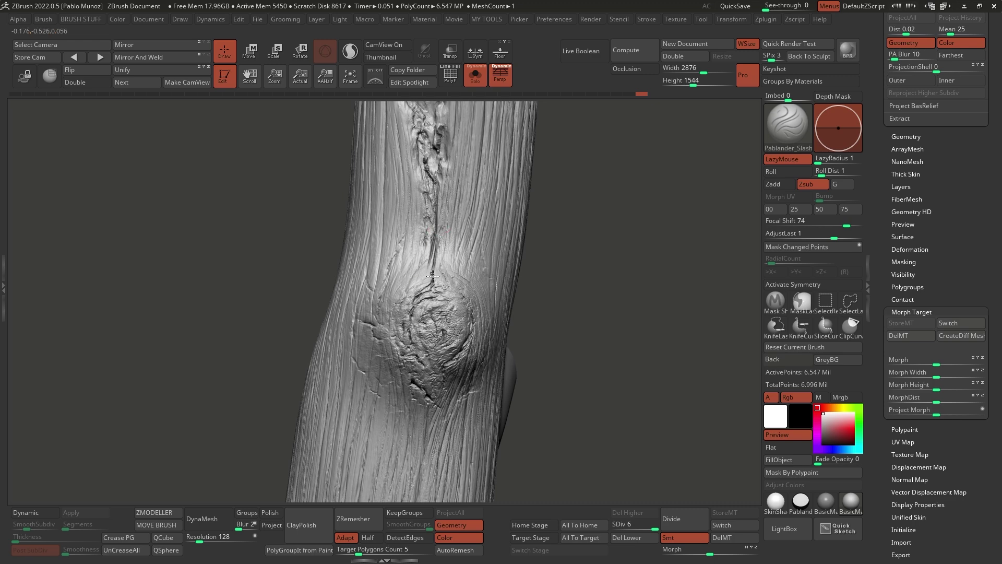
{"action": "left_click_drag", "start_coordinate": [419, 295], "coordinate": [417, 297]}
{"action": "left_click_drag", "start_coordinate": [439, 184], "coordinate": [438, 215]}
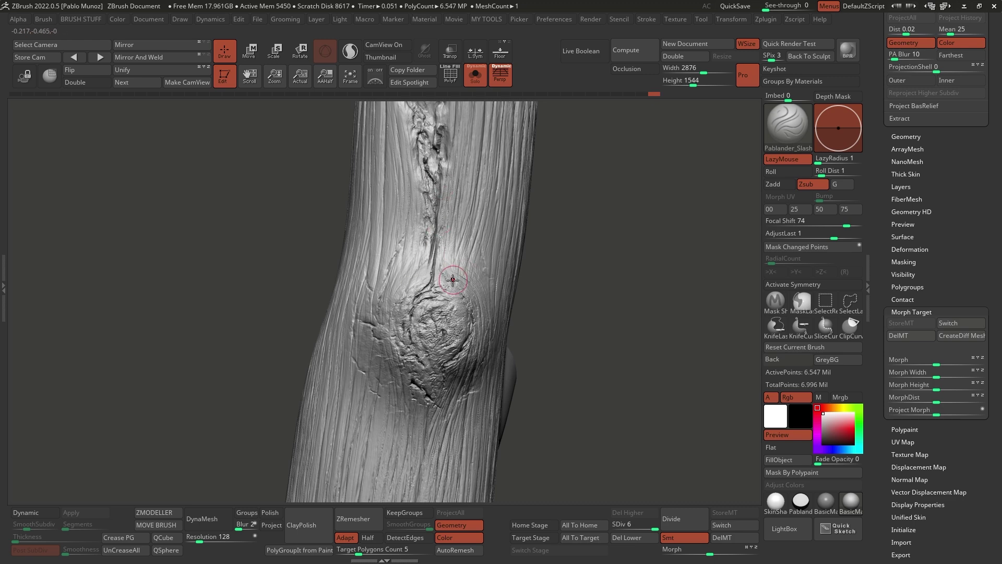
{"action": "right_click_drag", "start_coordinate": [457, 152], "coordinate": [455, 265], "text": "alt"}
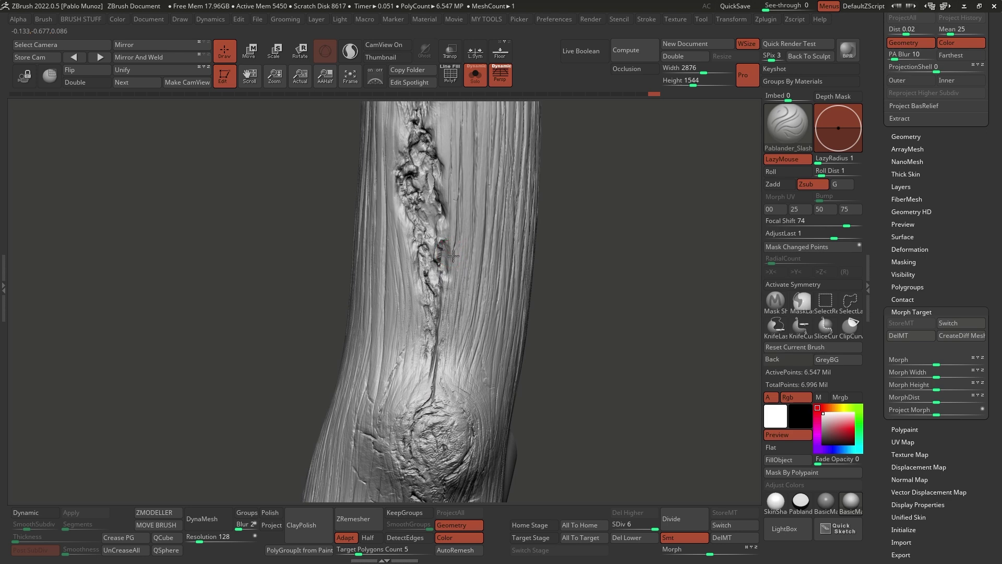
{"action": "left_click_drag", "start_coordinate": [447, 275], "coordinate": [446, 277]}
Slash along the hollow's lower edge, the knot and the wood just beneath it.
{"action": "mouse_move", "coordinate": [453, 261]}
{"action": "right_mouse_down", "text": "alt"}
{"action": "mouse_move", "coordinate": [484, 197]}
{"action": "mouse_move", "coordinate": [494, 200]}
{"action": "right_mouse_up", "text": "alt"}
{"action": "left_click_drag", "start_coordinate": [455, 191], "coordinate": [474, 277]}
{"action": "right_click_drag", "start_coordinate": [467, 304], "coordinate": [469, 225], "text": "alt"}
{"action": "left_click_drag", "start_coordinate": [466, 297], "coordinate": [471, 324]}
{"action": "mouse_move", "coordinate": [470, 318]}
{"action": "right_mouse_down", "text": "alt"}
{"action": "mouse_move", "coordinate": [462, 225]}
{"action": "mouse_move", "coordinate": [470, 241]}
{"action": "right_mouse_up", "text": "alt"}
{"action": "left_click_drag", "start_coordinate": [465, 260], "coordinate": [466, 296]}
Cut thin cracks along the knot's lower side and down the wood grain below it.
{"action": "right_click_drag", "start_coordinate": [475, 335], "coordinate": [496, 267]}
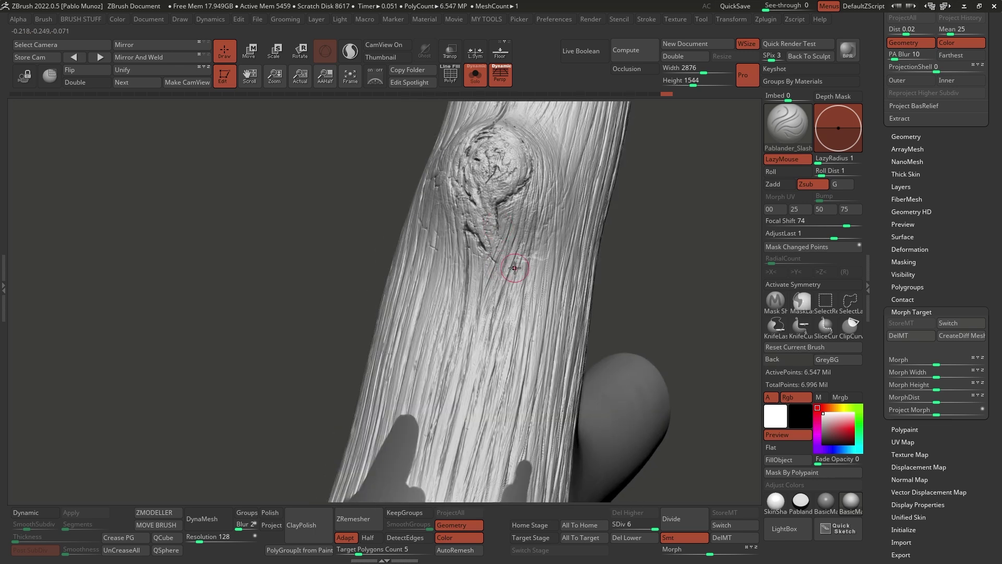
{"action": "left_click_drag", "start_coordinate": [513, 195], "coordinate": [504, 246]}
{"action": "right_click_drag", "start_coordinate": [533, 207], "coordinate": [519, 169]}
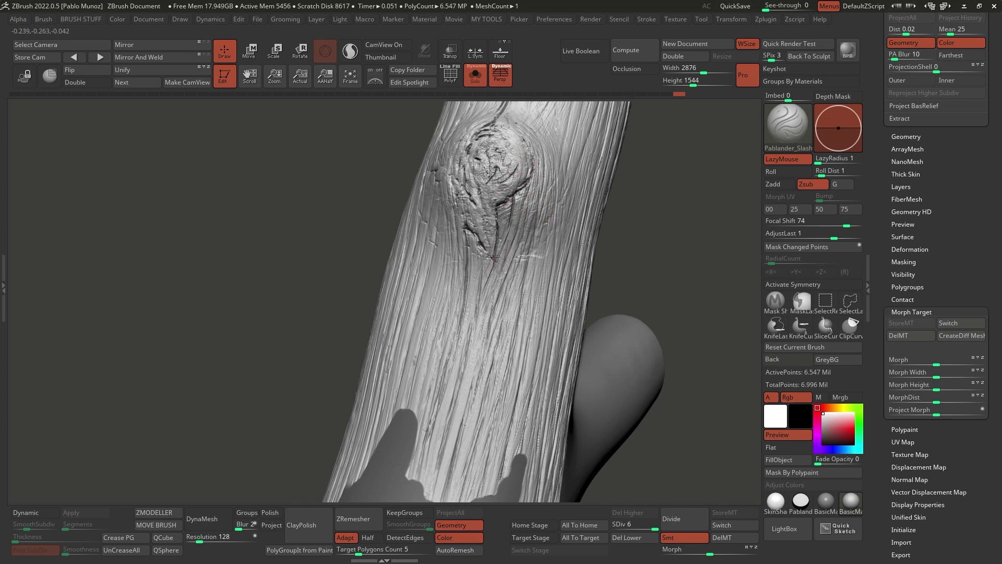
{"action": "left_click_drag", "start_coordinate": [474, 347], "coordinate": [457, 417]}
{"action": "right_click_drag", "start_coordinate": [471, 379], "coordinate": [502, 324]}
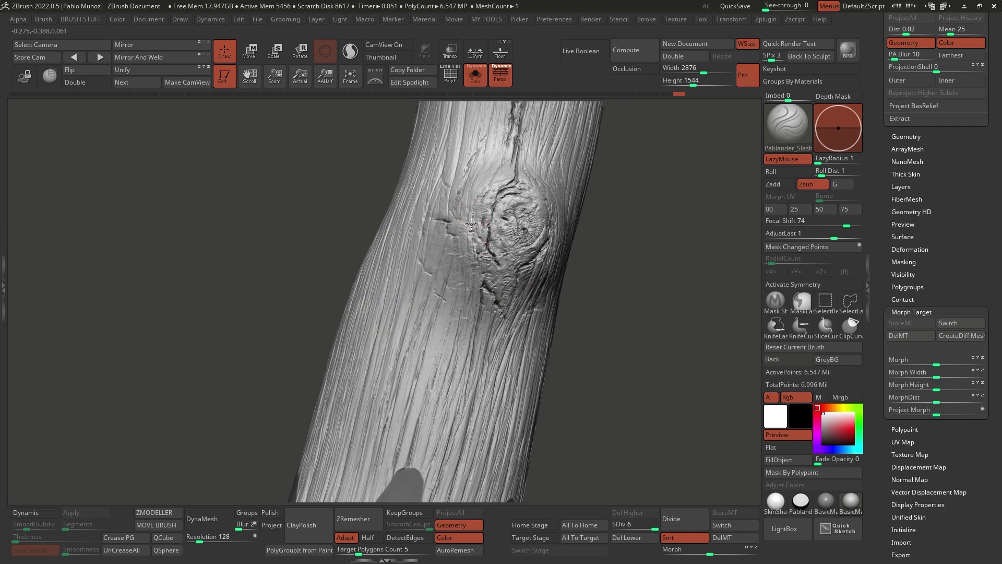
{"action": "left_click_drag", "start_coordinate": [473, 276], "coordinate": [466, 328]}
Cut a long curved crack beside the hollow toward the knot and deepen the creases around the knot's rim.
{"action": "right_click_drag", "start_coordinate": [465, 219], "coordinate": [494, 262]}
{"action": "right_click_drag", "start_coordinate": [493, 151], "coordinate": [469, 173]}
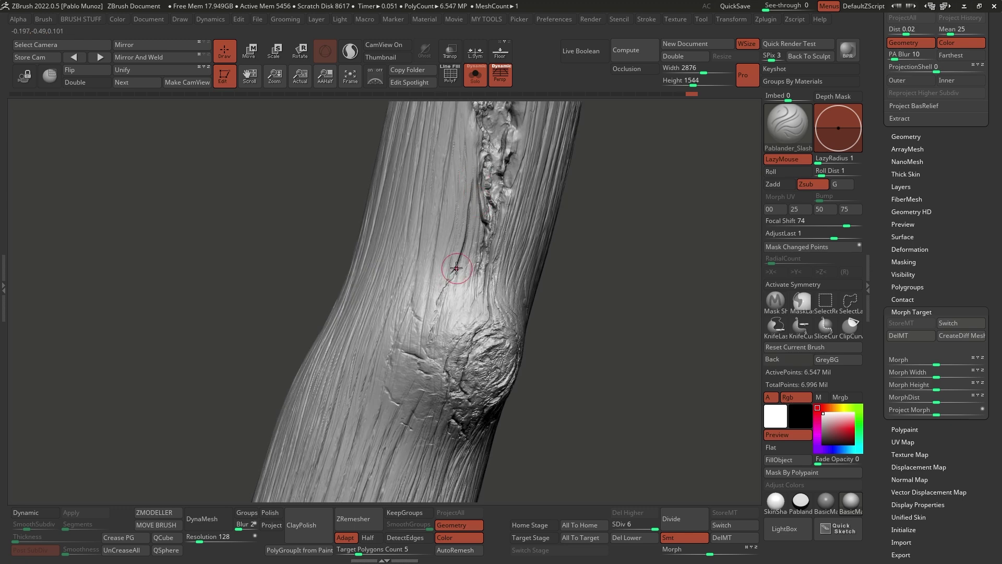
{"action": "mouse_move", "coordinate": [459, 273]}
{"action": "right_mouse_down"}
{"action": "mouse_move", "coordinate": [463, 264]}
{"action": "mouse_move", "coordinate": [447, 258]}
{"action": "right_mouse_up"}
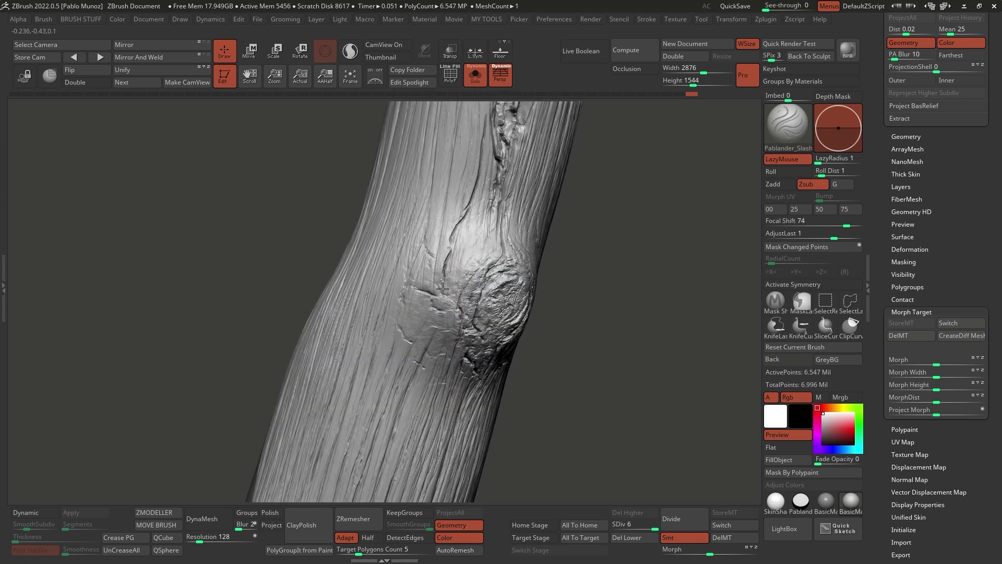
{"action": "right_click_drag", "start_coordinate": [591, 253], "coordinate": [555, 273]}
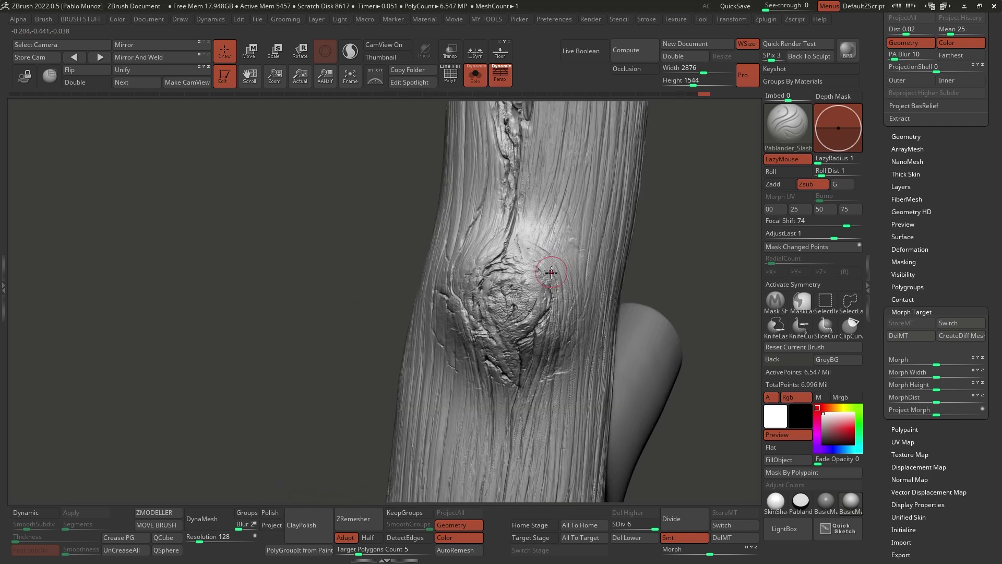
{"action": "left_click_drag", "start_coordinate": [513, 271], "coordinate": [524, 273]}
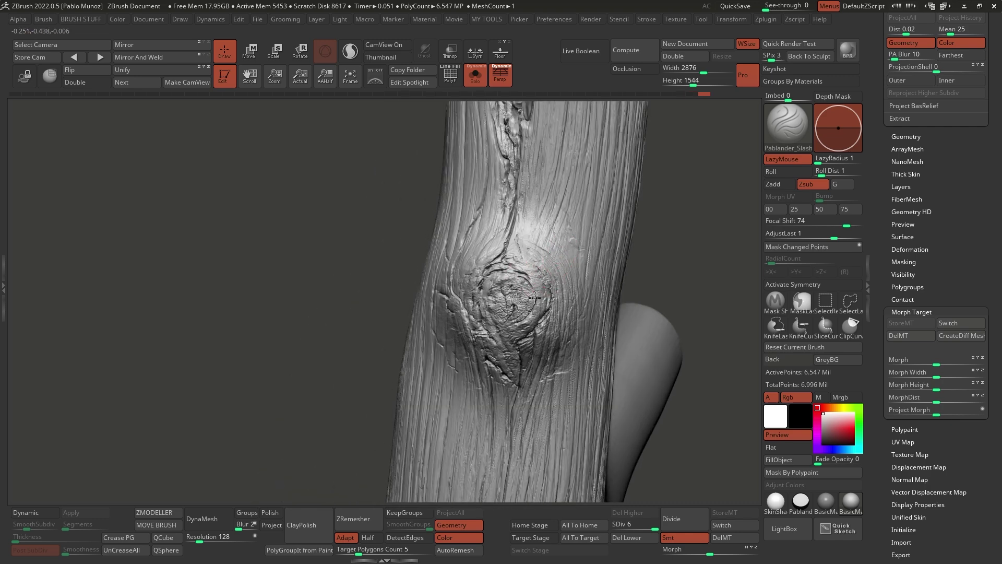
{"action": "left_click_drag", "start_coordinate": [532, 261], "coordinate": [540, 184]}
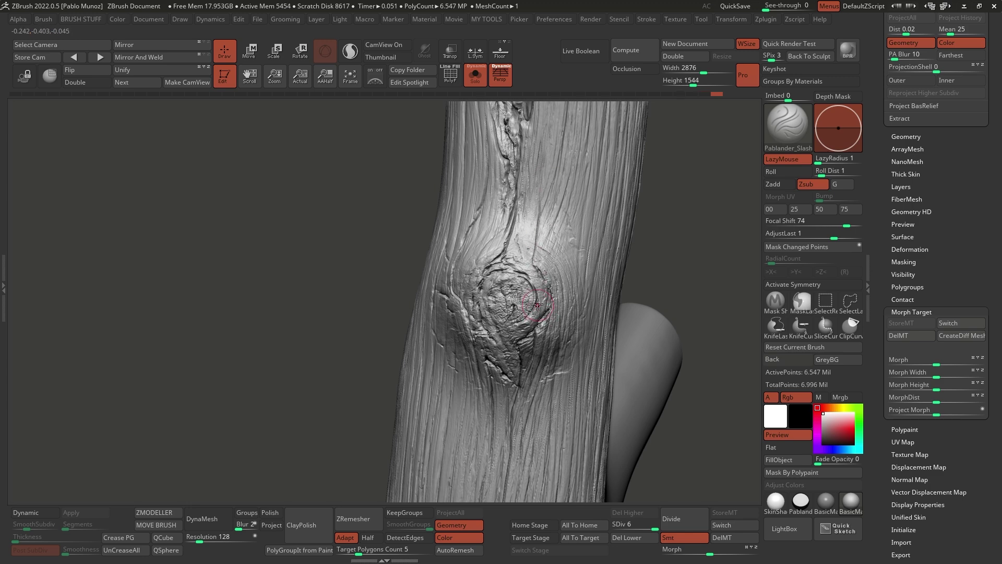
{"action": "left_click_drag", "start_coordinate": [534, 311], "coordinate": [532, 293]}
Invert the mask to protect the exposed wood and free the lower trunk and branch stub.
{"action": "mouse_move", "coordinate": [564, 187]}
{"action": "right_mouse_down", "text": "alt"}
{"action": "mouse_move", "coordinate": [554, 239]}
{"action": "mouse_move", "coordinate": [539, 197]}
{"action": "mouse_move", "coordinate": [644, 298]}
{"action": "mouse_move", "coordinate": [609, 215]}
{"action": "mouse_move", "coordinate": [528, 243]}
{"action": "mouse_move", "coordinate": [545, 286]}
{"action": "mouse_move", "coordinate": [548, 267]}
{"action": "right_mouse_up", "text": "alt"}
{"action": "key", "text": "ctrl"}
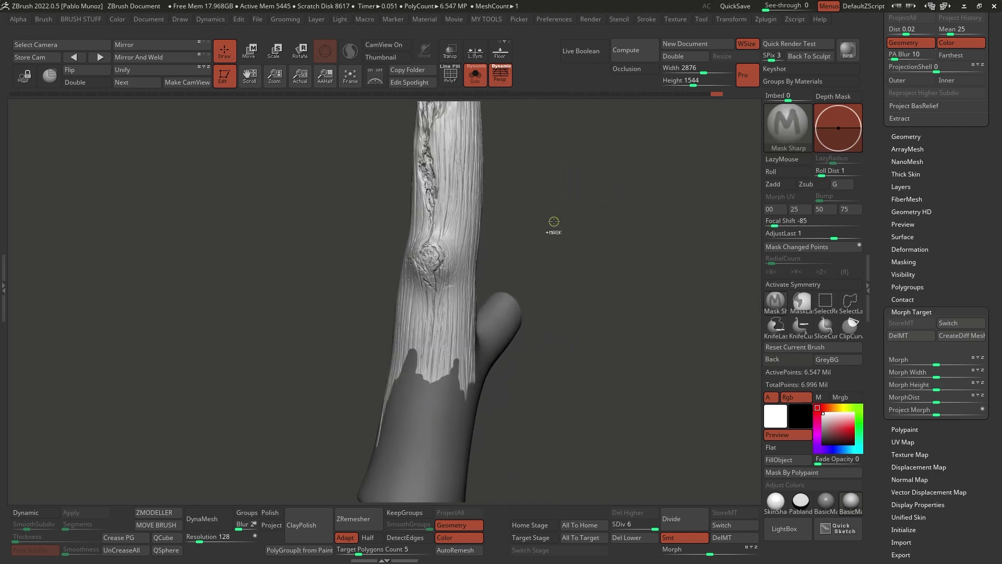
{"action": "left_click", "coordinate": [553, 221], "text": "ctrl"}
{"action": "right_click_drag", "start_coordinate": [593, 344], "coordinate": [699, 286]}
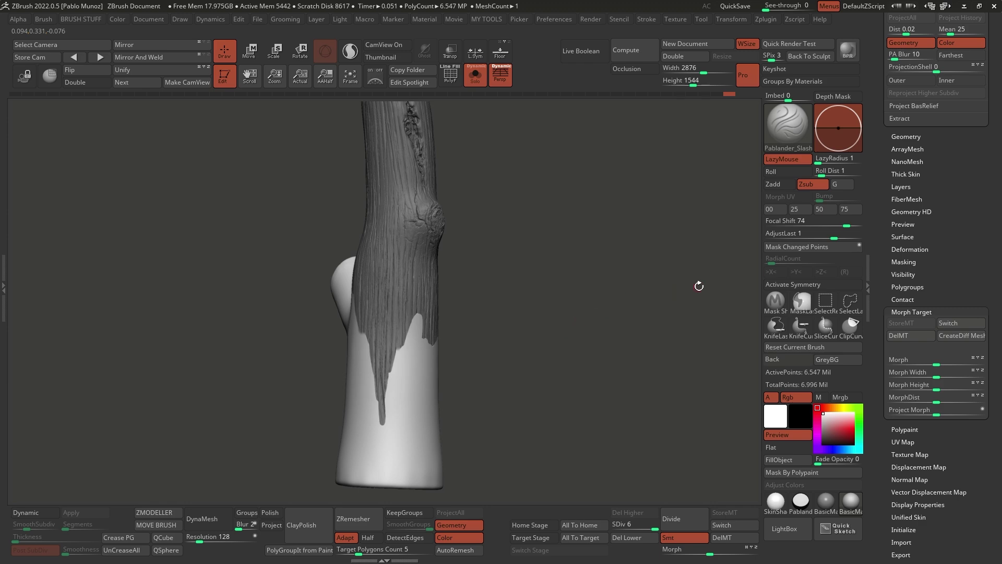
Load the Hickory controlled-line layer brush from the brush library and check its draw size.
{"action": "key", "text": "comma"}
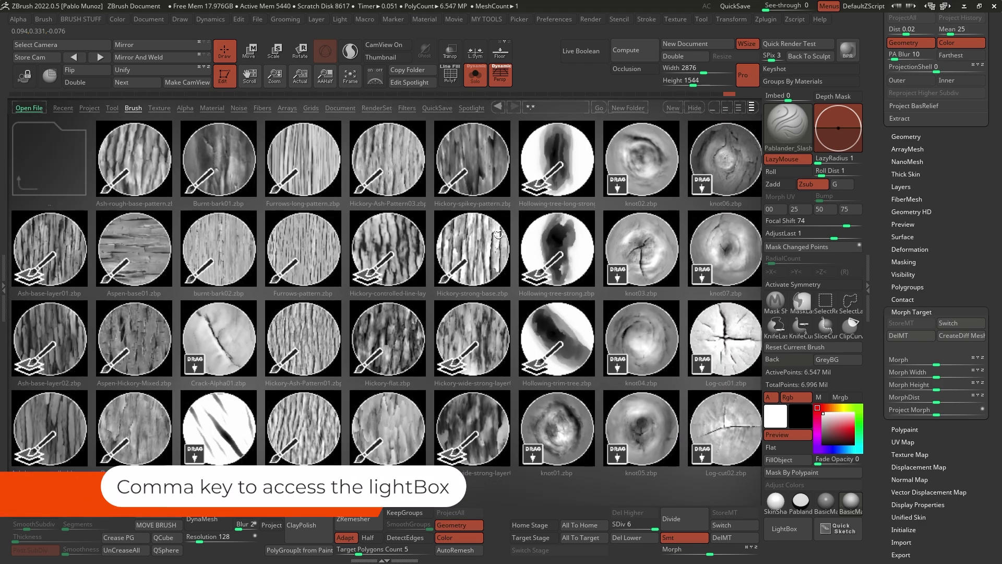
{"action": "left_click", "coordinate": [371, 271]}
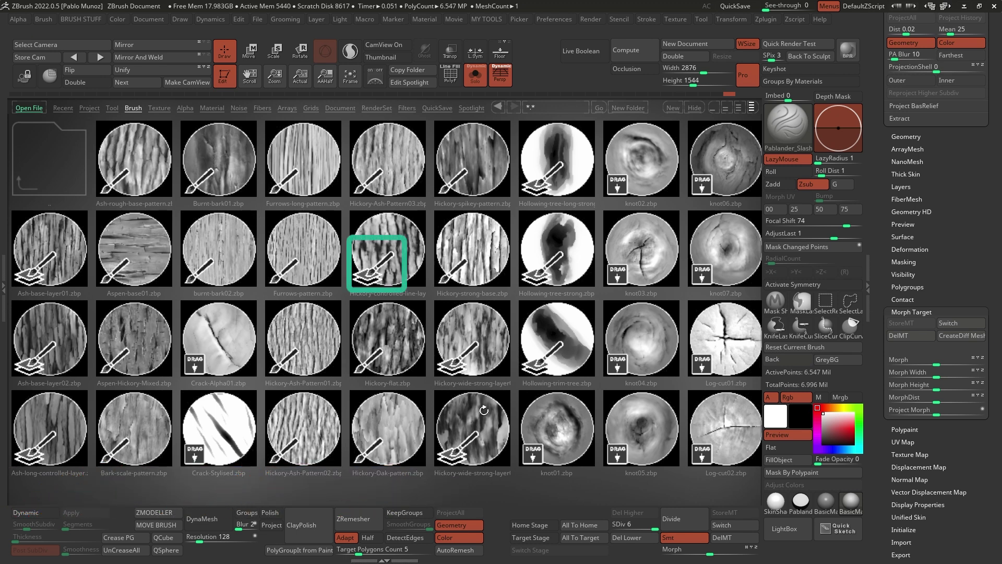
{"action": "double_click", "coordinate": [394, 251]}
{"action": "key", "text": "space"}
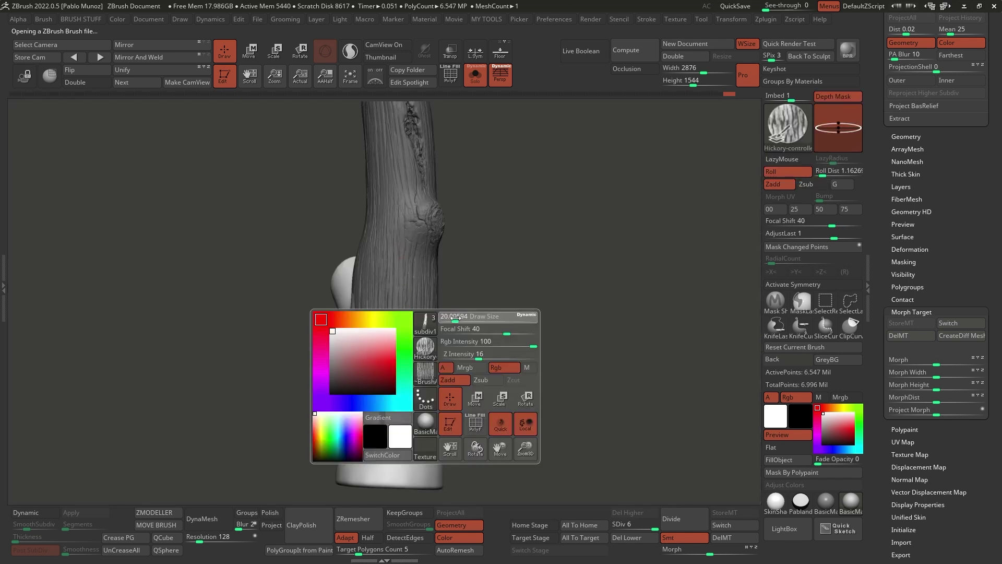
Stroke a vertical strip of hickory bark down the smooth lower trunk, from below the exposed wood to the base.
{"action": "left_click_drag", "start_coordinate": [509, 296], "coordinate": [519, 263], "text": "alt"}
{"action": "left_click_drag", "start_coordinate": [432, 305], "coordinate": [425, 436]}
{"action": "mouse_move", "coordinate": [502, 347]}
{"action": "left_mouse_down"}
{"action": "mouse_move", "coordinate": [539, 375]}
{"action": "mouse_move", "coordinate": [522, 336]}
{"action": "left_mouse_up"}
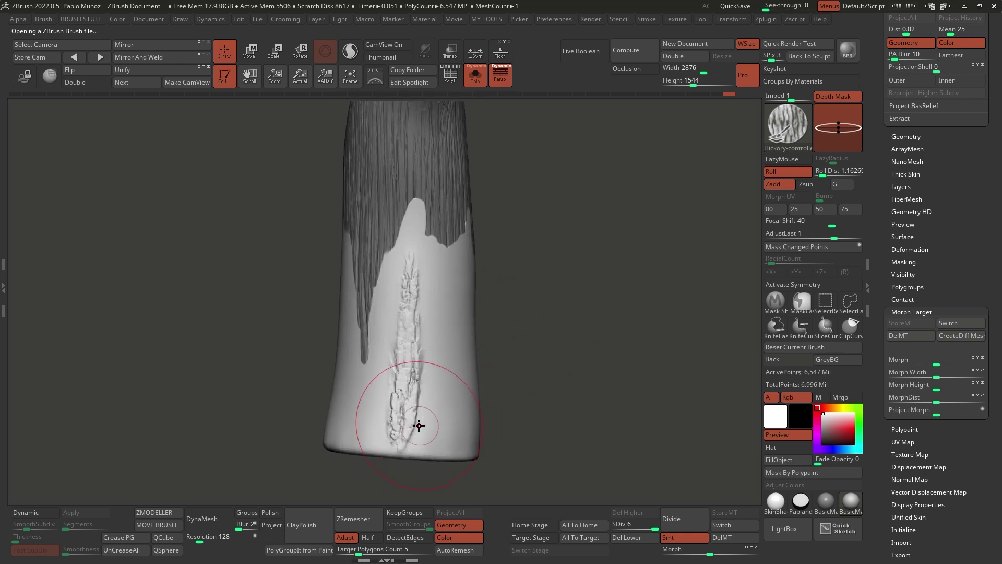
{"action": "right_click_drag", "start_coordinate": [419, 333], "coordinate": [497, 328]}
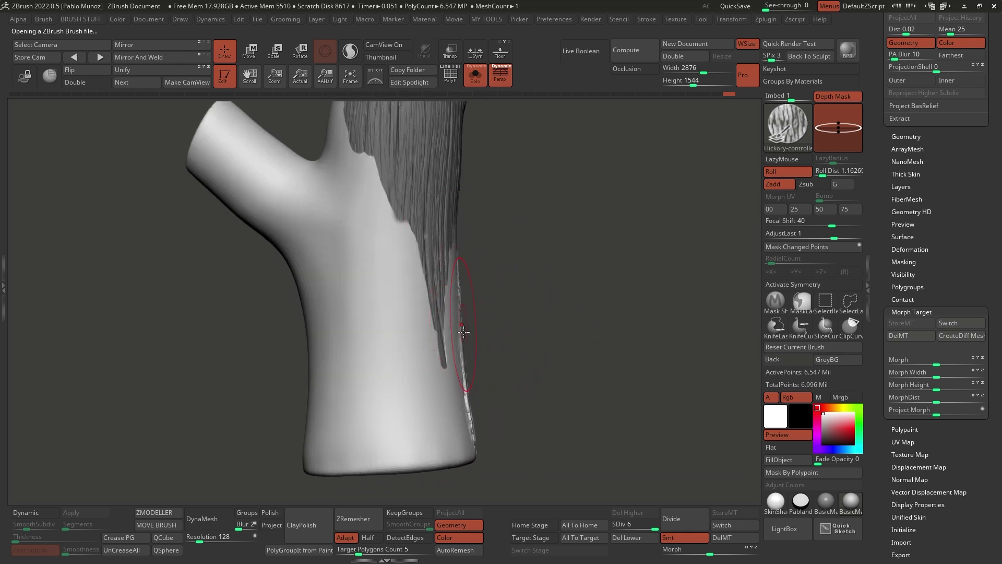
{"action": "left_click_drag", "start_coordinate": [532, 351], "coordinate": [548, 357]}
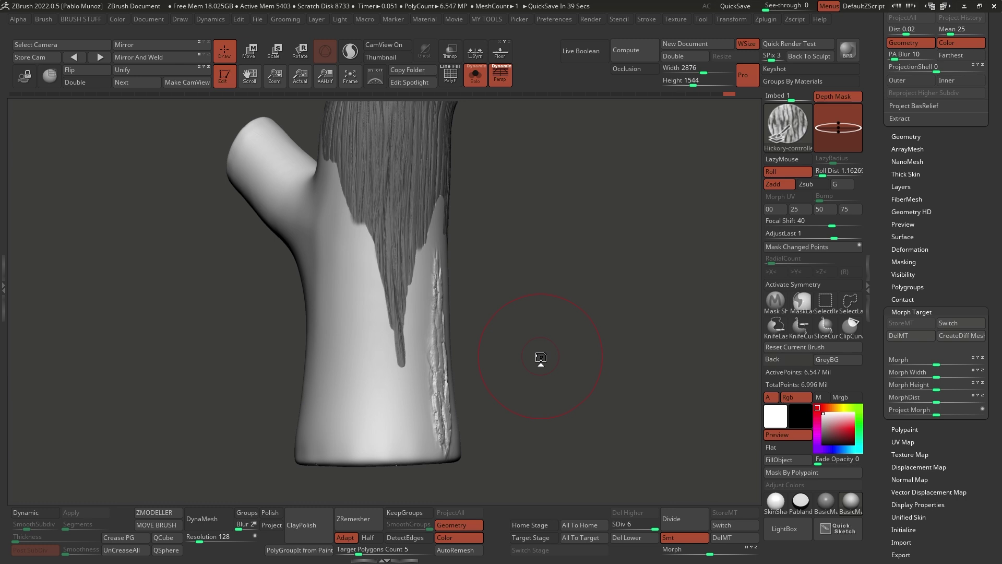
Lay vertical hickory bark strips beside the first one, from the ragged edge of the exposed wood down to the base.
{"action": "mouse_move", "coordinate": [518, 255]}
{"action": "left_mouse_down"}
{"action": "mouse_move", "coordinate": [528, 303]}
{"action": "mouse_move", "coordinate": [504, 319]}
{"action": "left_mouse_up"}
{"action": "mouse_move", "coordinate": [407, 429]}
{"action": "left_mouse_down"}
{"action": "mouse_move", "coordinate": [402, 304]}
{"action": "mouse_move", "coordinate": [429, 187]}
{"action": "left_mouse_up"}
{"action": "mouse_move", "coordinate": [430, 238]}
{"action": "left_mouse_down"}
{"action": "mouse_move", "coordinate": [430, 454]}
{"action": "mouse_move", "coordinate": [399, 240]}
{"action": "left_mouse_up"}
{"action": "left_click_drag", "start_coordinate": [400, 241], "coordinate": [376, 450]}
{"action": "left_click_drag", "start_coordinate": [566, 374], "coordinate": [522, 376]}
{"action": "left_click_drag", "start_coordinate": [450, 450], "coordinate": [453, 244]}
{"action": "left_click_drag", "start_coordinate": [470, 251], "coordinate": [478, 453]}
Continue the hickory bark around the lower trunk toward the branch stub, filling up to the exposed wood's edge.
{"action": "mouse_move", "coordinate": [566, 386]}
{"action": "left_mouse_down"}
{"action": "mouse_move", "coordinate": [514, 392]}
{"action": "mouse_move", "coordinate": [439, 206]}
{"action": "mouse_move", "coordinate": [418, 313]}
{"action": "mouse_move", "coordinate": [459, 470]}
{"action": "mouse_move", "coordinate": [469, 261]}
{"action": "mouse_move", "coordinate": [466, 423]}
{"action": "mouse_move", "coordinate": [454, 450]}
{"action": "left_mouse_up"}
{"action": "left_click_drag", "start_coordinate": [579, 339], "coordinate": [525, 341]}
{"action": "mouse_move", "coordinate": [486, 470]}
{"action": "left_mouse_down"}
{"action": "mouse_move", "coordinate": [447, 196]}
{"action": "mouse_move", "coordinate": [500, 460]}
{"action": "left_mouse_up"}
{"action": "left_click_drag", "start_coordinate": [607, 368], "coordinate": [560, 371]}
{"action": "left_click_drag", "start_coordinate": [484, 461], "coordinate": [420, 167]}
{"action": "mouse_move", "coordinate": [534, 247]}
{"action": "left_mouse_down"}
{"action": "mouse_move", "coordinate": [543, 314]}
{"action": "mouse_move", "coordinate": [492, 347]}
{"action": "mouse_move", "coordinate": [511, 305]}
{"action": "mouse_move", "coordinate": [489, 316]}
{"action": "left_mouse_up"}
{"action": "left_click_drag", "start_coordinate": [468, 278], "coordinate": [463, 412]}
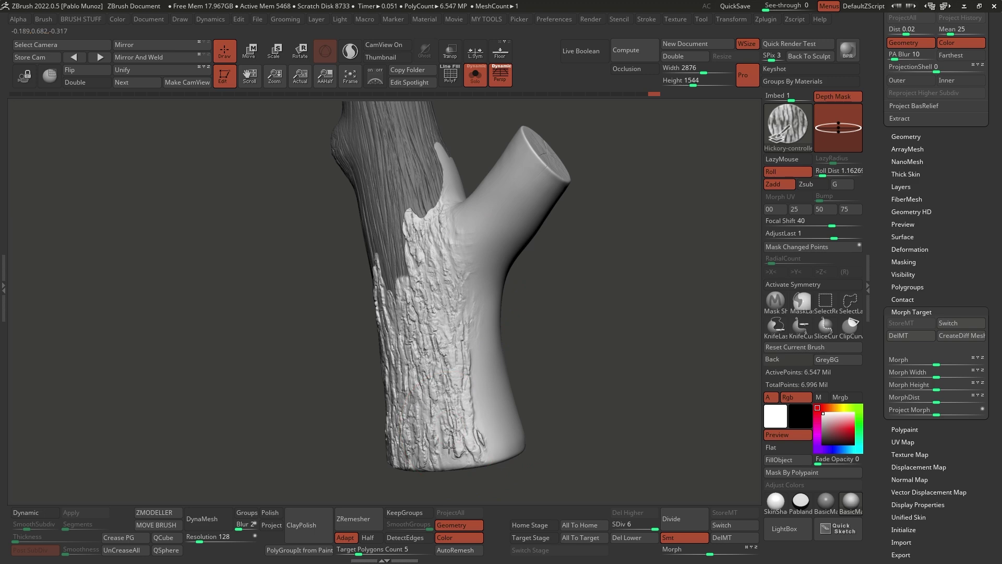
Cover the smooth trunk directly beneath the branch stub with vertical hickory bark strips down to the base.
{"action": "left_click_drag", "start_coordinate": [546, 441], "coordinate": [504, 442]}
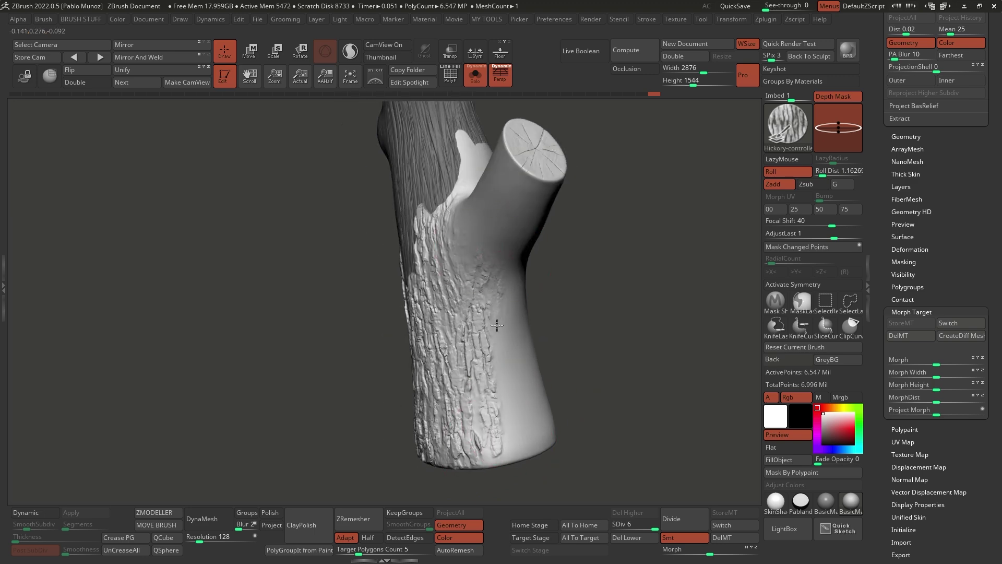
{"action": "mouse_move", "coordinate": [513, 436]}
{"action": "right_mouse_down"}
{"action": "mouse_move", "coordinate": [550, 358]}
{"action": "mouse_move", "coordinate": [493, 439]}
{"action": "right_mouse_up"}
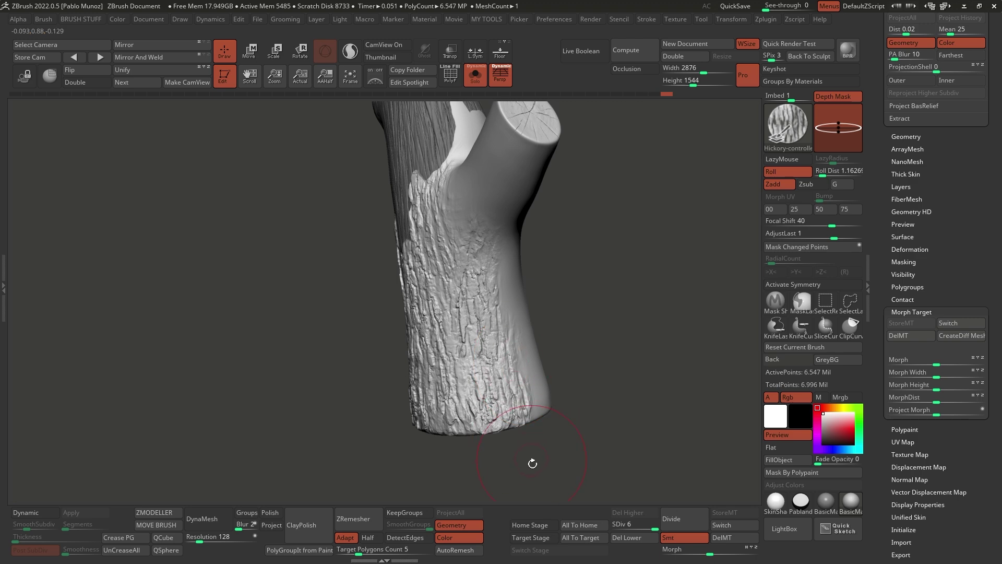
{"action": "mouse_move", "coordinate": [571, 425]}
{"action": "right_mouse_down"}
{"action": "mouse_move", "coordinate": [515, 359]}
{"action": "mouse_move", "coordinate": [547, 264]}
{"action": "mouse_move", "coordinate": [567, 308]}
{"action": "mouse_move", "coordinate": [559, 379]}
{"action": "mouse_move", "coordinate": [529, 291]}
{"action": "mouse_move", "coordinate": [510, 399]}
{"action": "mouse_move", "coordinate": [515, 299]}
{"action": "mouse_move", "coordinate": [482, 291]}
{"action": "right_mouse_up"}
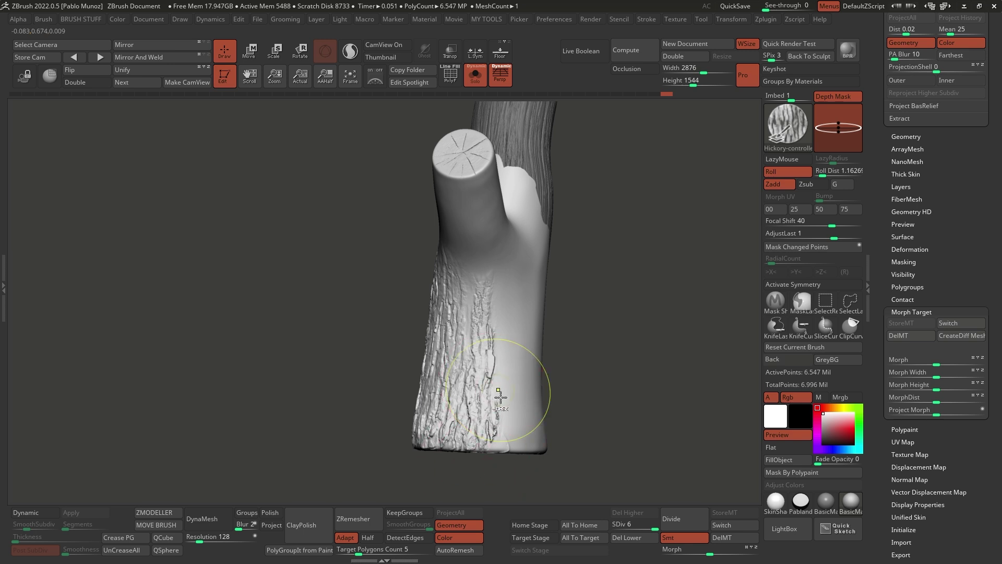
{"action": "left_click_drag", "start_coordinate": [497, 385], "coordinate": [505, 374], "text": "shift"}
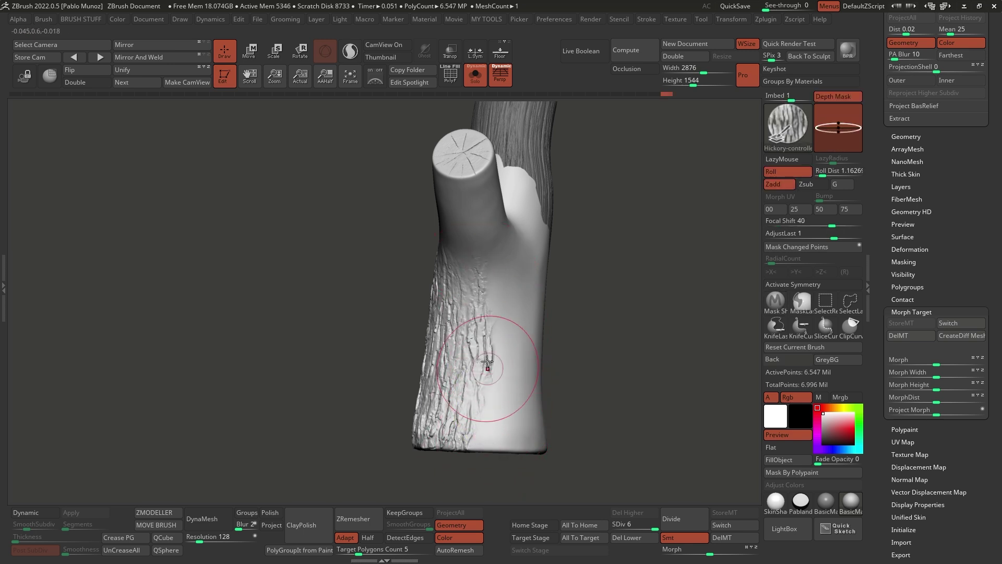
{"action": "right_click_drag", "start_coordinate": [487, 374], "coordinate": [499, 407]}
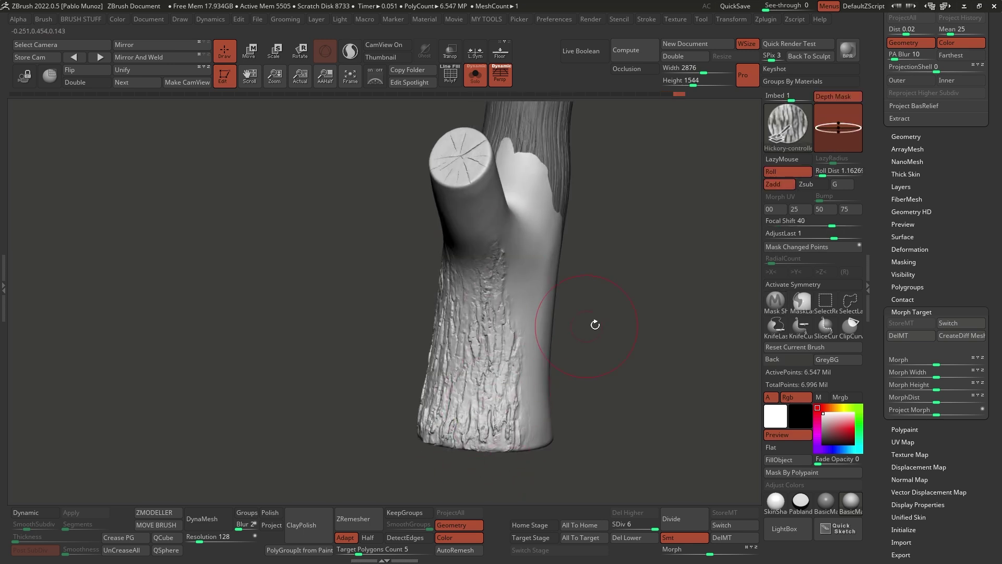
Wrap the hickory bark around the trunk's far side until it meets the pointed tip of the exposed wood.
{"action": "right_click_drag", "start_coordinate": [584, 326], "coordinate": [514, 268]}
{"action": "left_click_drag", "start_coordinate": [561, 328], "coordinate": [556, 303]}
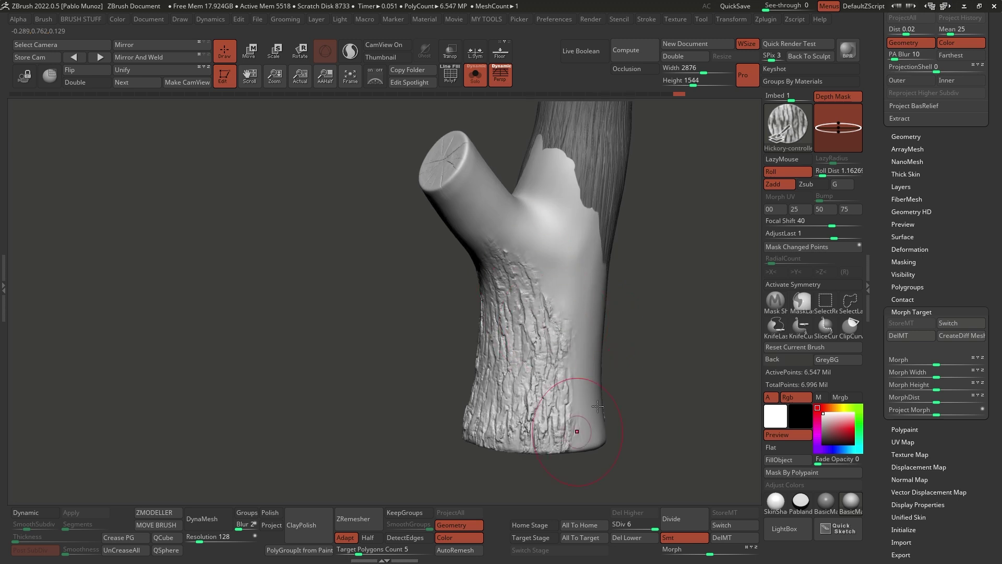
{"action": "left_click_drag", "start_coordinate": [650, 383], "coordinate": [586, 374]}
{"action": "mouse_move", "coordinate": [541, 426]}
{"action": "left_mouse_down"}
{"action": "mouse_move", "coordinate": [532, 349]}
{"action": "mouse_move", "coordinate": [499, 258]}
{"action": "left_mouse_up"}
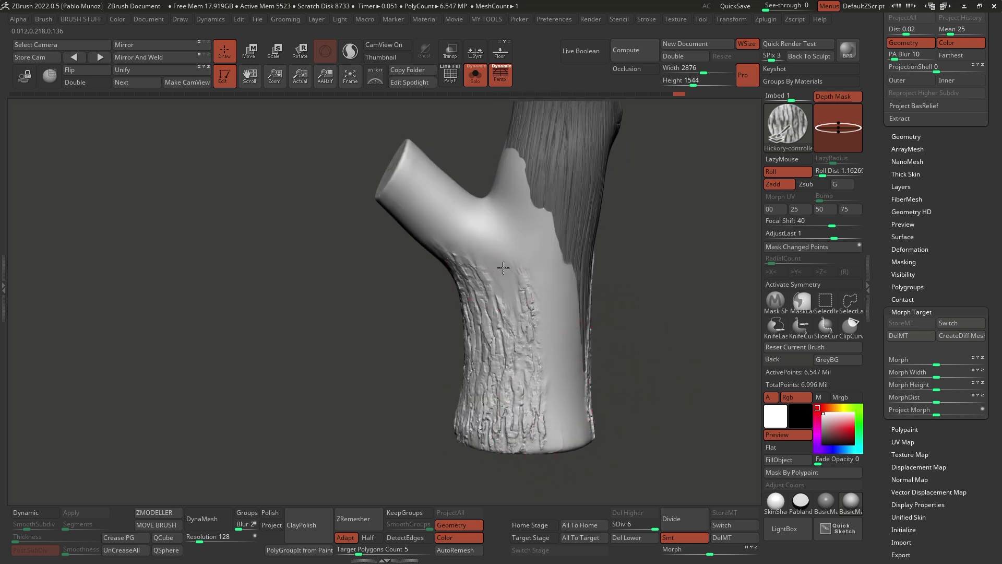
{"action": "left_click_drag", "start_coordinate": [550, 233], "coordinate": [554, 441]}
{"action": "mouse_move", "coordinate": [645, 416]}
{"action": "left_mouse_down"}
{"action": "mouse_move", "coordinate": [600, 412]}
{"action": "mouse_move", "coordinate": [570, 309]}
{"action": "left_mouse_up"}
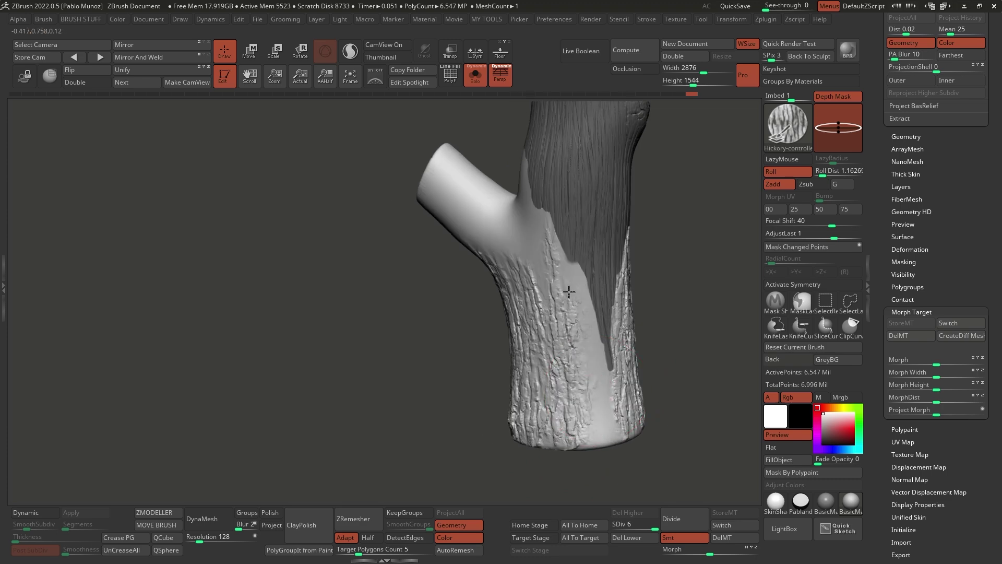
{"action": "left_click_drag", "start_coordinate": [589, 364], "coordinate": [611, 365]}
Run hickory bark strokes along one side of the branch stub and into the fork beside the exposed wood.
{"action": "mouse_move", "coordinate": [674, 324]}
{"action": "left_mouse_down", "text": "alt"}
{"action": "mouse_move", "coordinate": [678, 397]}
{"action": "mouse_move", "coordinate": [613, 348]}
{"action": "left_mouse_up", "text": "alt"}
{"action": "mouse_move", "coordinate": [532, 370]}
{"action": "right_mouse_down"}
{"action": "mouse_move", "coordinate": [498, 355]}
{"action": "mouse_move", "coordinate": [527, 349]}
{"action": "right_mouse_up"}
{"action": "mouse_move", "coordinate": [396, 237]}
{"action": "left_mouse_down"}
{"action": "mouse_move", "coordinate": [511, 373]}
{"action": "mouse_move", "coordinate": [383, 243]}
{"action": "left_mouse_up"}
{"action": "left_click_drag", "start_coordinate": [472, 217], "coordinate": [447, 215]}
{"action": "mouse_move", "coordinate": [516, 337]}
{"action": "left_mouse_down"}
{"action": "mouse_move", "coordinate": [406, 220]}
{"action": "mouse_move", "coordinate": [426, 214]}
{"action": "mouse_move", "coordinate": [396, 191]}
{"action": "left_mouse_up"}
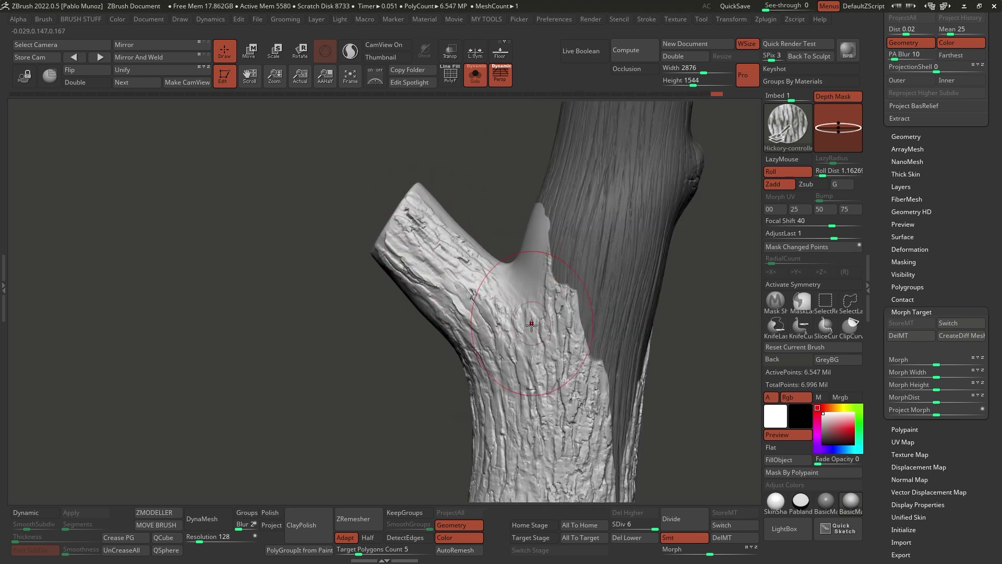
{"action": "right_click_drag", "start_coordinate": [513, 283], "coordinate": [540, 290]}
{"action": "left_click_drag", "start_coordinate": [541, 290], "coordinate": [545, 235]}
{"action": "left_click_drag", "start_coordinate": [533, 316], "coordinate": [521, 267]}
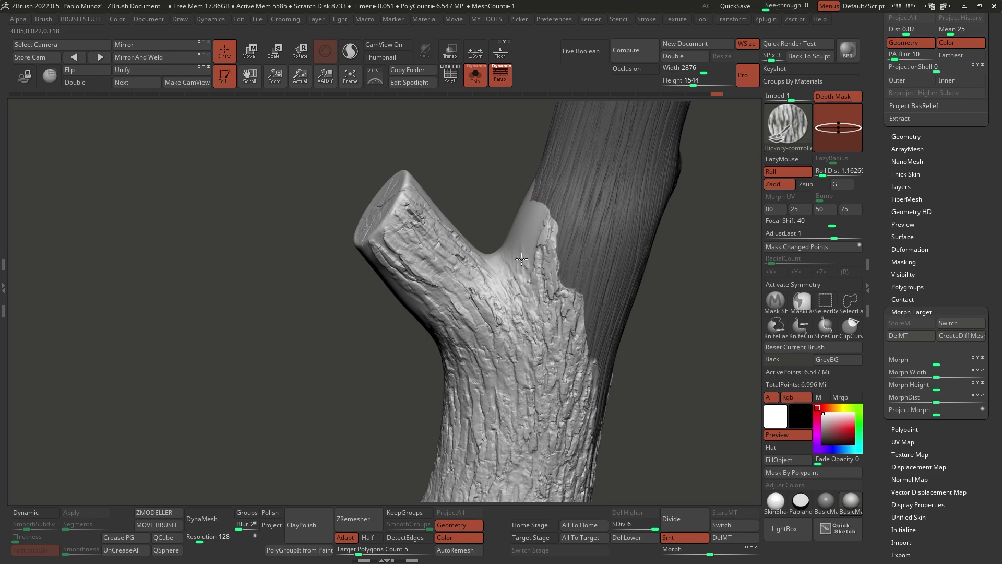
Cover the branch stub's remaining smooth side and its junction with the trunk in hickory bark.
{"action": "right_click_drag", "start_coordinate": [502, 260], "coordinate": [583, 288]}
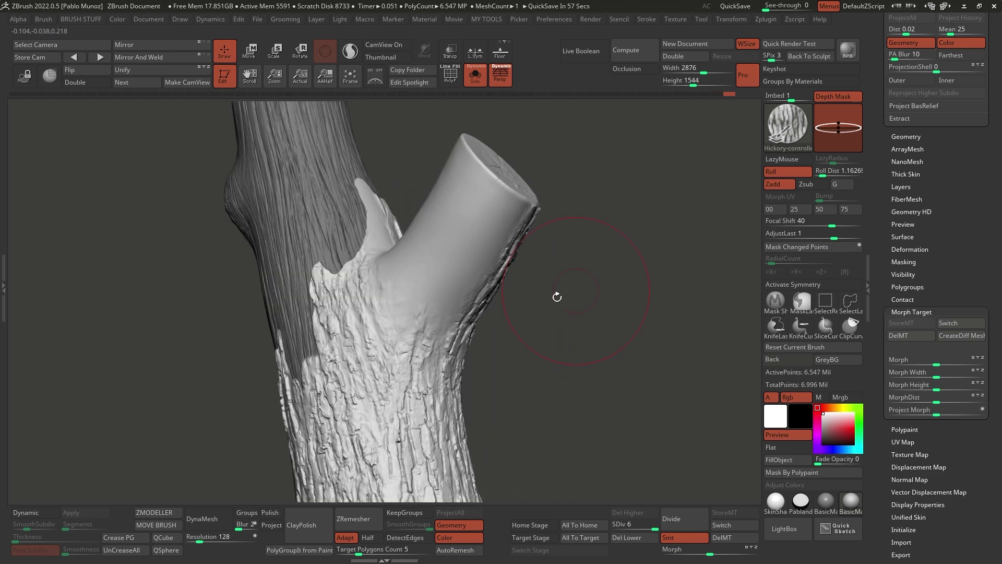
{"action": "right_click_drag", "start_coordinate": [554, 225], "coordinate": [480, 273]}
{"action": "left_click_drag", "start_coordinate": [480, 273], "coordinate": [514, 212]}
{"action": "mouse_move", "coordinate": [515, 211]}
{"action": "right_mouse_down"}
{"action": "mouse_move", "coordinate": [470, 292]}
{"action": "mouse_move", "coordinate": [400, 277]}
{"action": "right_mouse_up"}
{"action": "right_click_drag", "start_coordinate": [441, 346], "coordinate": [393, 344]}
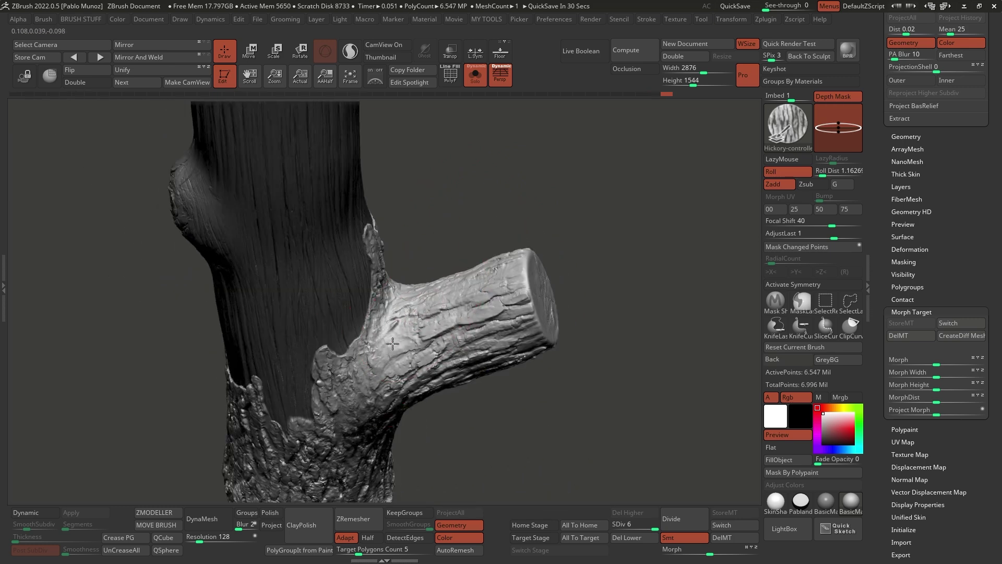
Fill the bark gaps around the branch stub, carrying the texture up to the rim of its cut end.
{"action": "right_click_drag", "start_coordinate": [593, 315], "coordinate": [526, 271]}
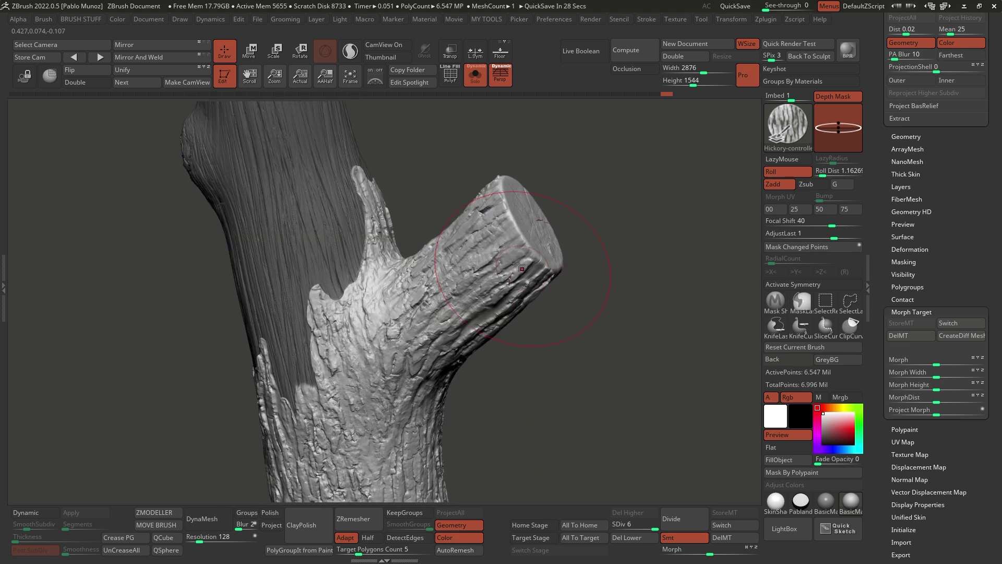
{"action": "right_click_drag", "start_coordinate": [515, 230], "coordinate": [528, 287]}
{"action": "right_click_drag", "start_coordinate": [523, 339], "coordinate": [467, 301]}
{"action": "mouse_move", "coordinate": [337, 222]}
{"action": "right_mouse_down"}
{"action": "mouse_move", "coordinate": [571, 269]}
{"action": "mouse_move", "coordinate": [476, 267]}
{"action": "mouse_move", "coordinate": [474, 287]}
{"action": "mouse_move", "coordinate": [413, 303]}
{"action": "mouse_move", "coordinate": [487, 286]}
{"action": "mouse_move", "coordinate": [432, 226]}
{"action": "mouse_move", "coordinate": [385, 293]}
{"action": "right_mouse_up"}
{"action": "key", "text": "space"}
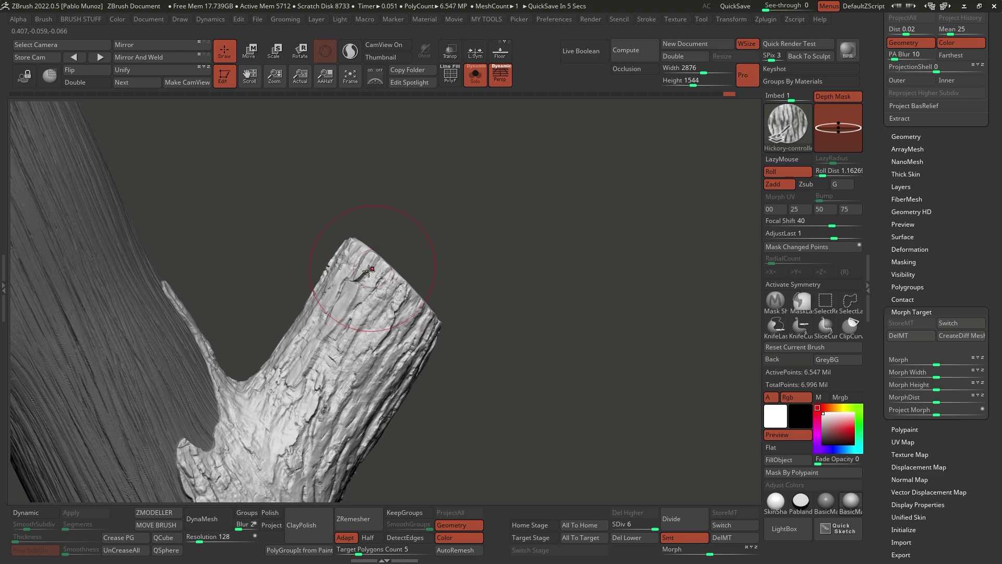
{"action": "right_click_drag", "start_coordinate": [363, 243], "coordinate": [340, 249]}
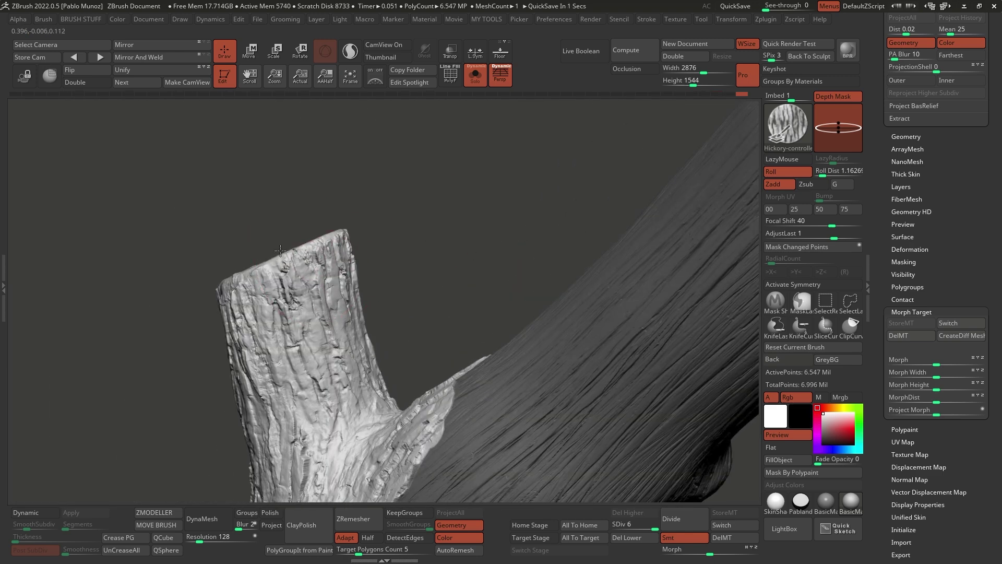
{"action": "right_click_drag", "start_coordinate": [268, 267], "coordinate": [462, 280]}
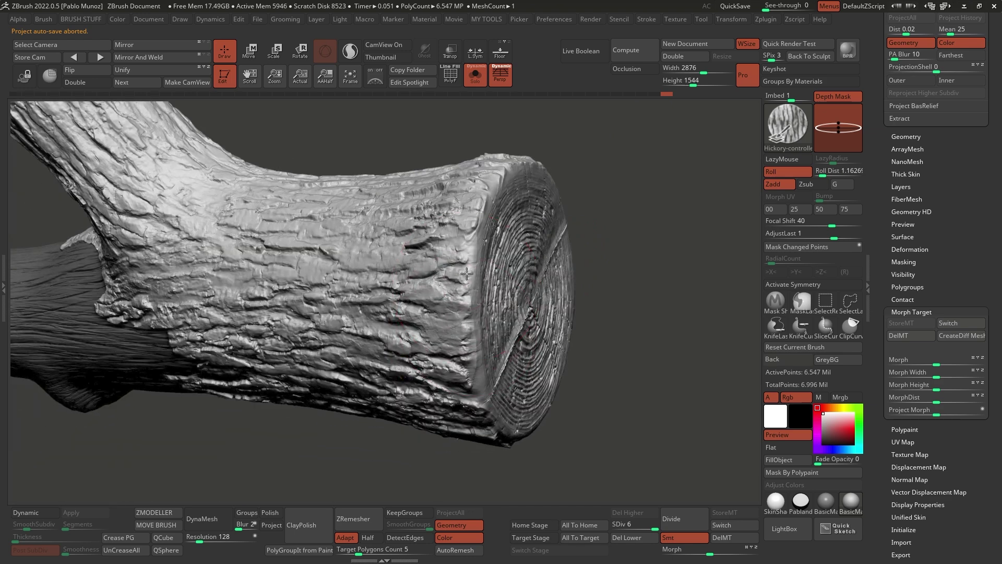
Extend the hickory bark all around the rim of the trunk's sawn base to roughen its smooth edge.
{"action": "right_click_drag", "start_coordinate": [492, 209], "coordinate": [397, 258]}
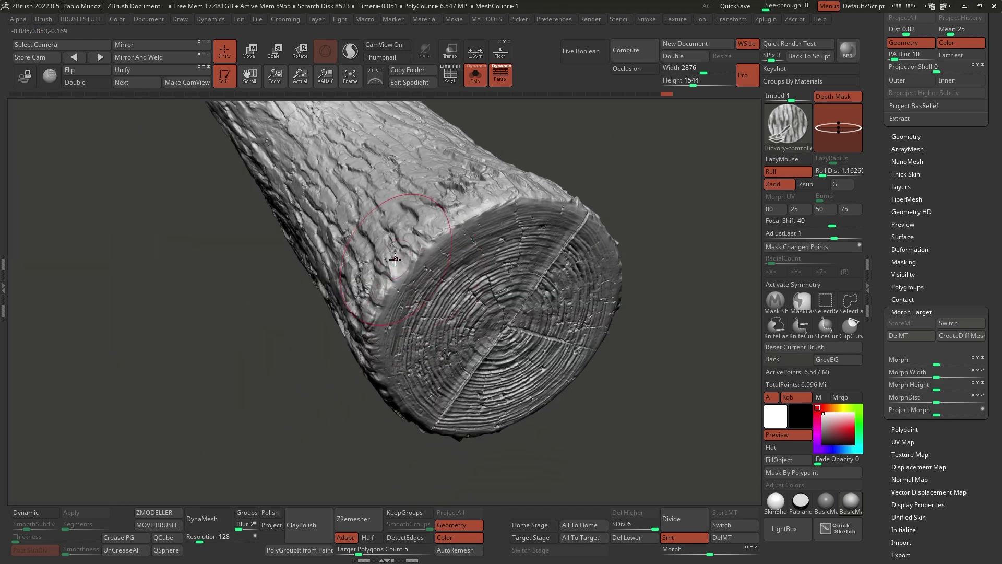
{"action": "mouse_move", "coordinate": [473, 212]}
{"action": "right_mouse_down"}
{"action": "mouse_move", "coordinate": [469, 251]}
{"action": "mouse_move", "coordinate": [571, 224]}
{"action": "mouse_move", "coordinate": [456, 251]}
{"action": "mouse_move", "coordinate": [438, 293]}
{"action": "mouse_move", "coordinate": [462, 247]}
{"action": "right_mouse_up"}
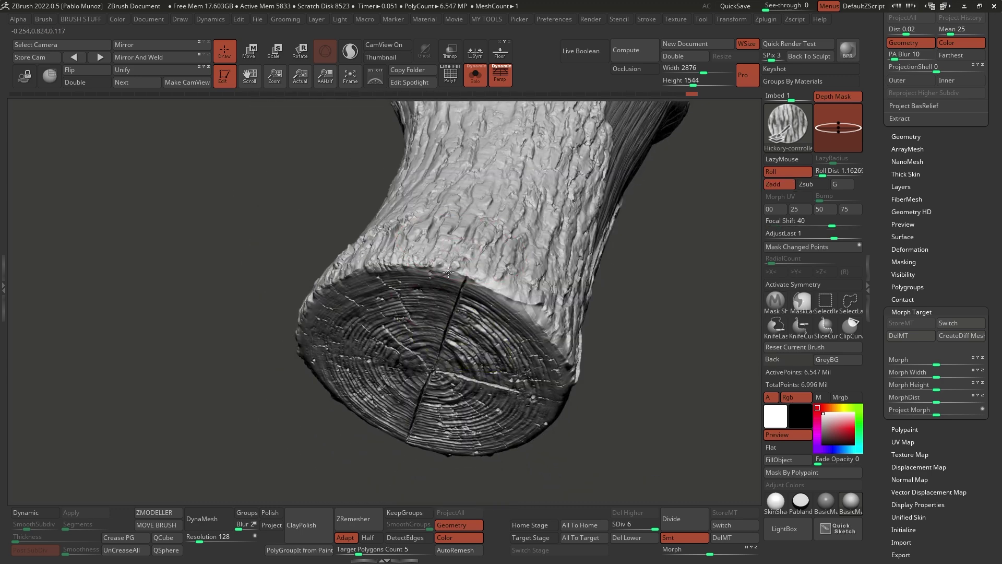
{"action": "right_click_drag", "start_coordinate": [510, 298], "coordinate": [496, 295]}
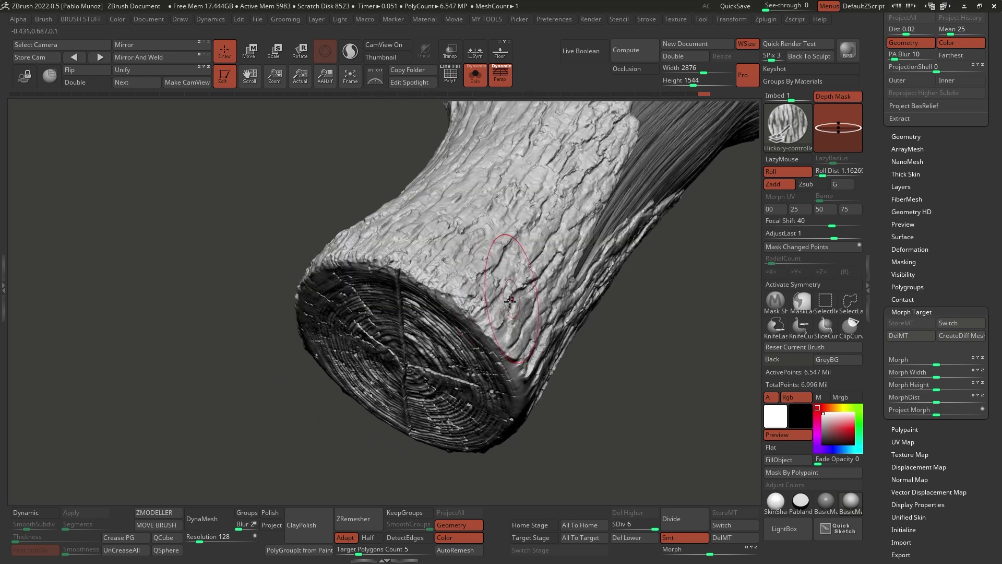
{"action": "mouse_move", "coordinate": [510, 339]}
{"action": "right_mouse_down"}
{"action": "mouse_move", "coordinate": [525, 354]}
{"action": "mouse_move", "coordinate": [509, 309]}
{"action": "right_mouse_up"}
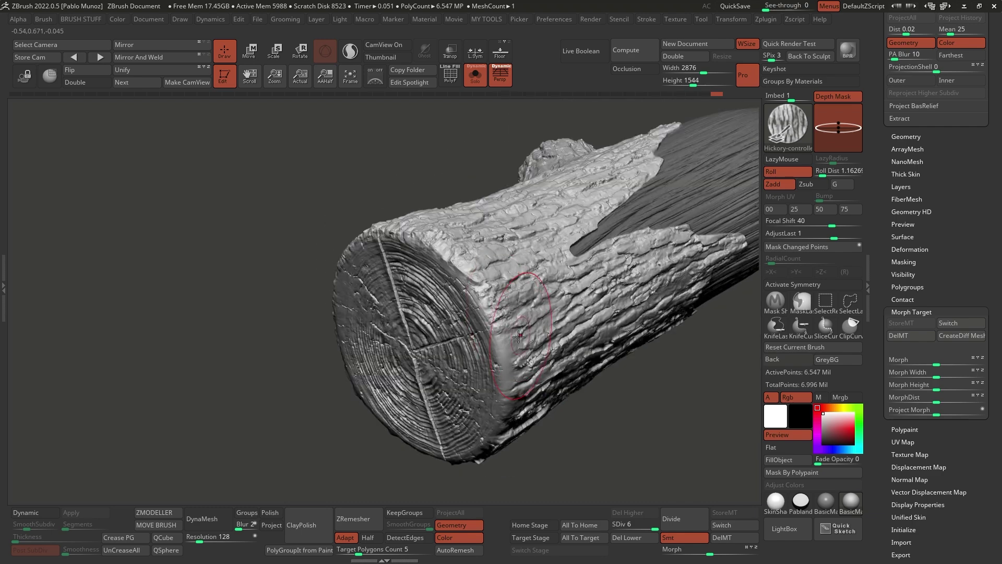
{"action": "right_click_drag", "start_coordinate": [515, 389], "coordinate": [515, 309]}
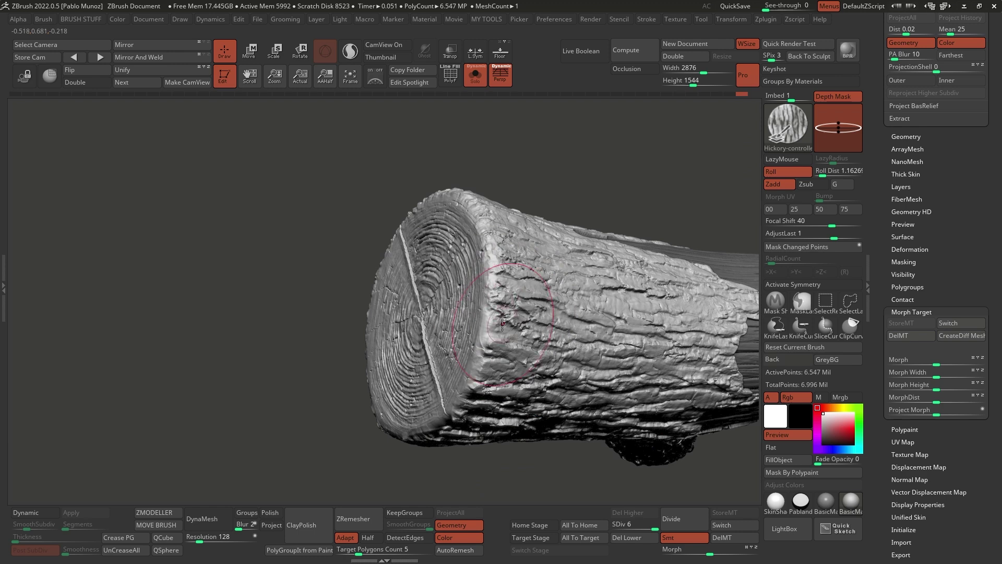
{"action": "mouse_move", "coordinate": [480, 361]}
{"action": "right_mouse_down"}
{"action": "mouse_move", "coordinate": [512, 348]}
{"action": "mouse_move", "coordinate": [518, 318]}
{"action": "right_mouse_up"}
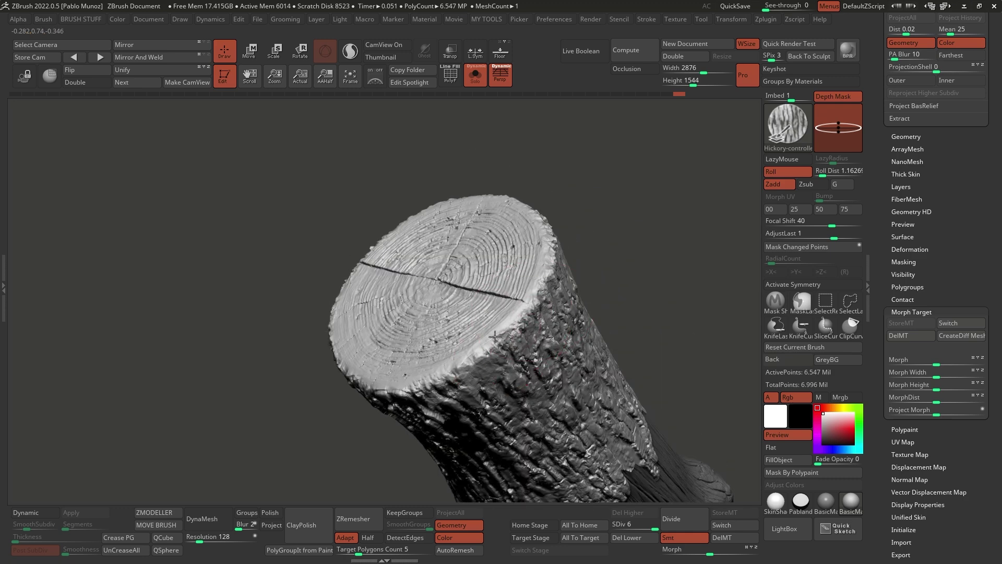
{"action": "mouse_move", "coordinate": [469, 359]}
{"action": "right_mouse_down"}
{"action": "mouse_move", "coordinate": [488, 326]}
{"action": "mouse_move", "coordinate": [604, 290]}
{"action": "mouse_move", "coordinate": [601, 282]}
{"action": "mouse_move", "coordinate": [575, 313]}
{"action": "mouse_move", "coordinate": [548, 320]}
{"action": "mouse_move", "coordinate": [635, 328]}
{"action": "right_mouse_up"}
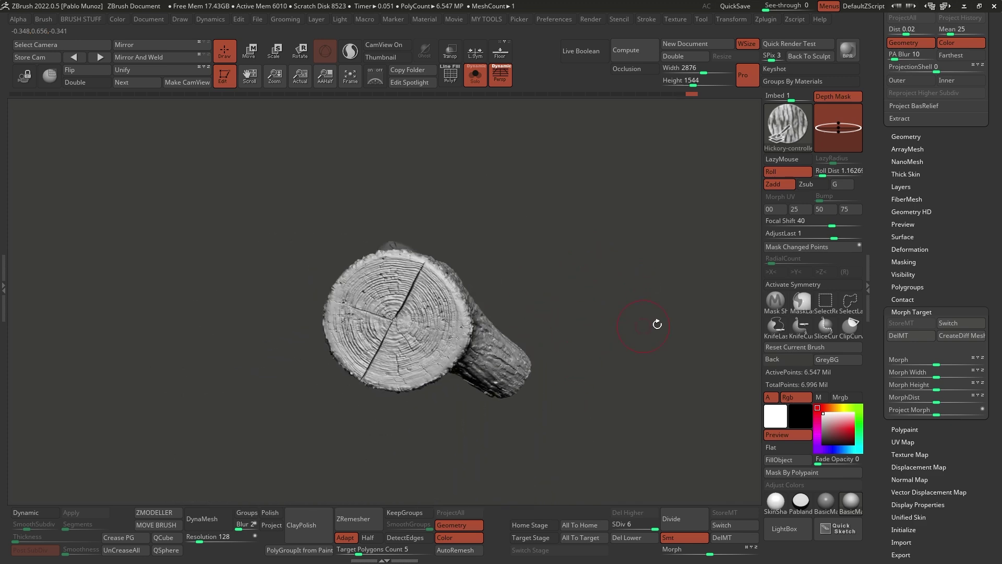
With the Pablander_Slash brush, carry the cracks of the trunk's ringed base across its rim into the bark.
{"action": "key", "text": "space"}
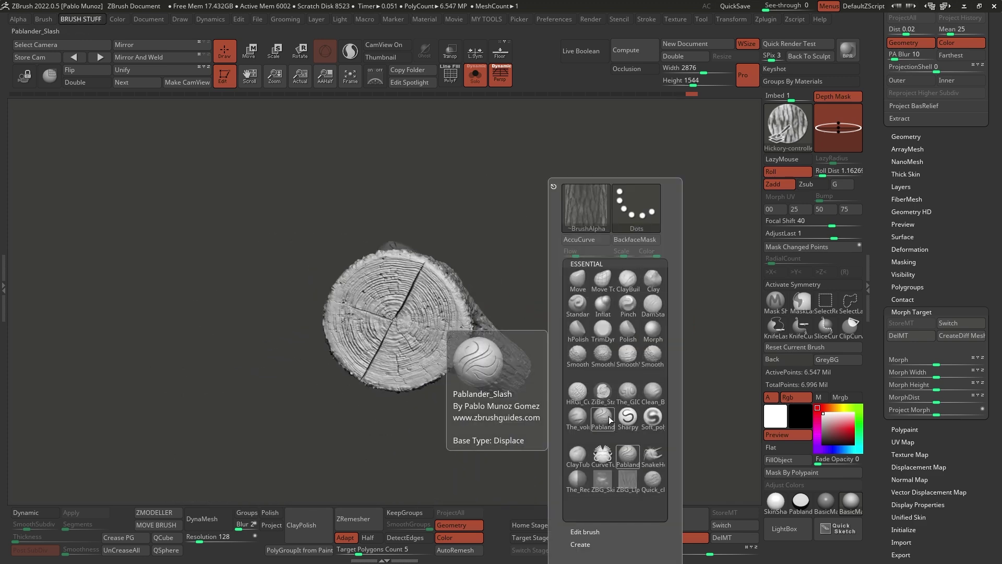
{"action": "left_click", "coordinate": [628, 453]}
{"action": "key", "text": "space"}
{"action": "left_click_drag", "start_coordinate": [537, 256], "coordinate": [536, 254]}
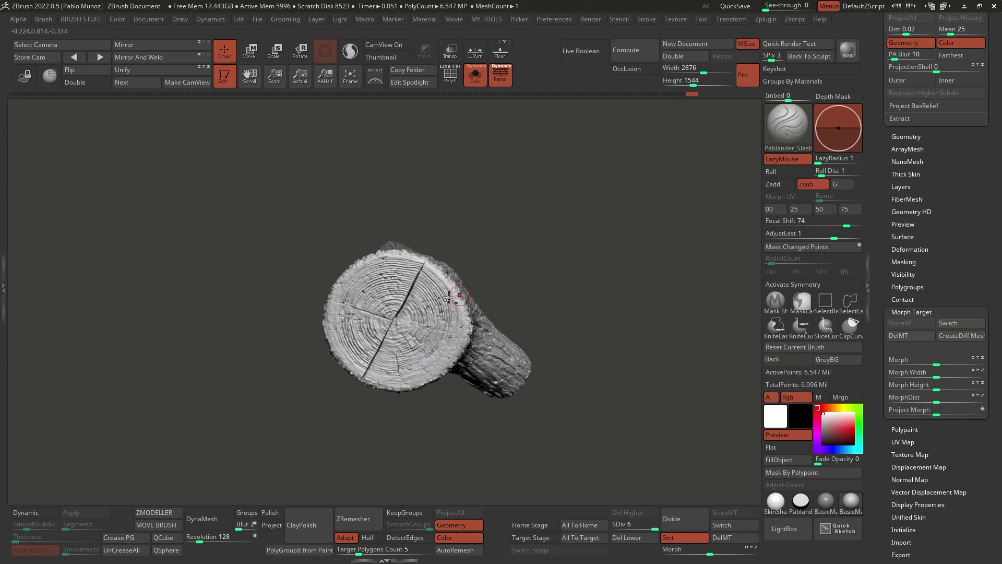
{"action": "right_click_drag", "start_coordinate": [522, 261], "coordinate": [501, 313], "text": "ctrl"}
{"action": "right_click_drag", "start_coordinate": [441, 254], "coordinate": [435, 244]}
{"action": "key", "text": "space"}
{"action": "left_click_drag", "start_coordinate": [433, 244], "coordinate": [430, 243]}
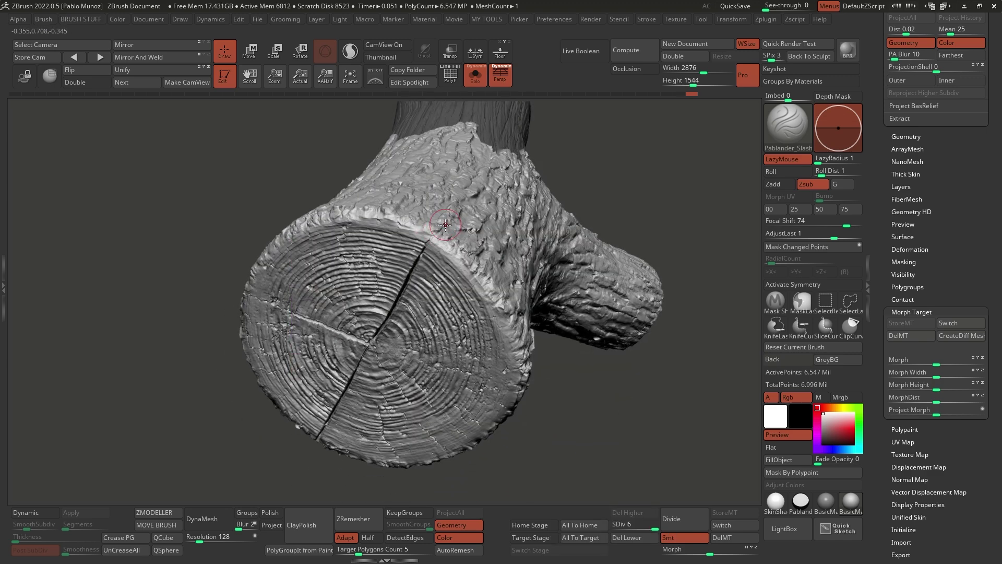
{"action": "right_click_drag", "start_coordinate": [424, 256], "coordinate": [377, 375]}
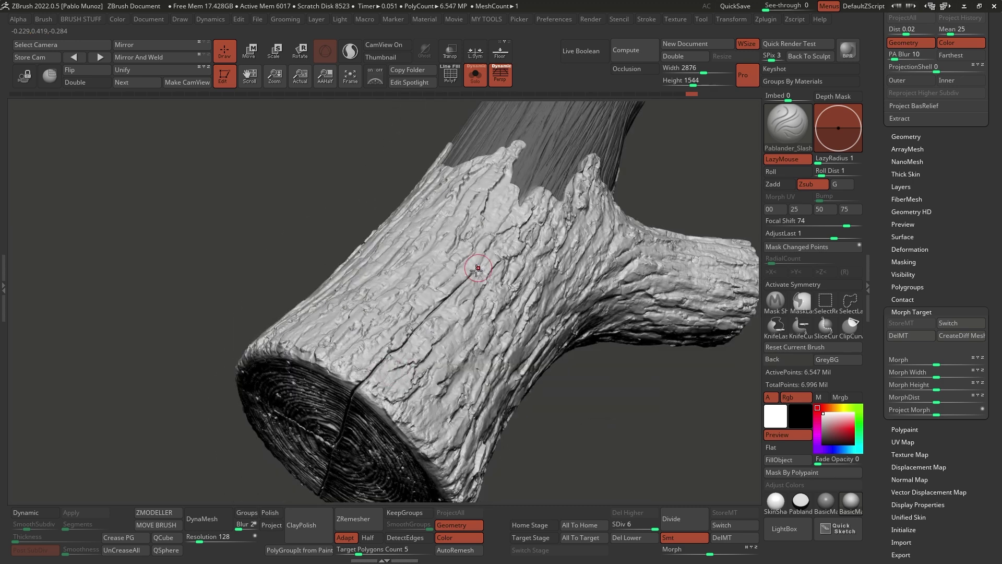
{"action": "right_click_drag", "start_coordinate": [415, 331], "coordinate": [481, 284]}
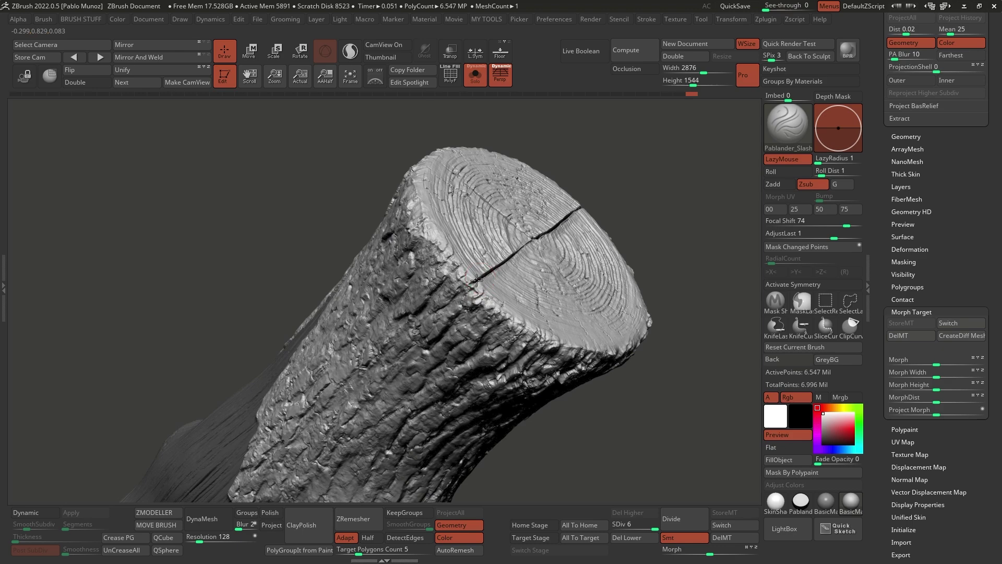
{"action": "right_click_drag", "start_coordinate": [457, 284], "coordinate": [465, 310]}
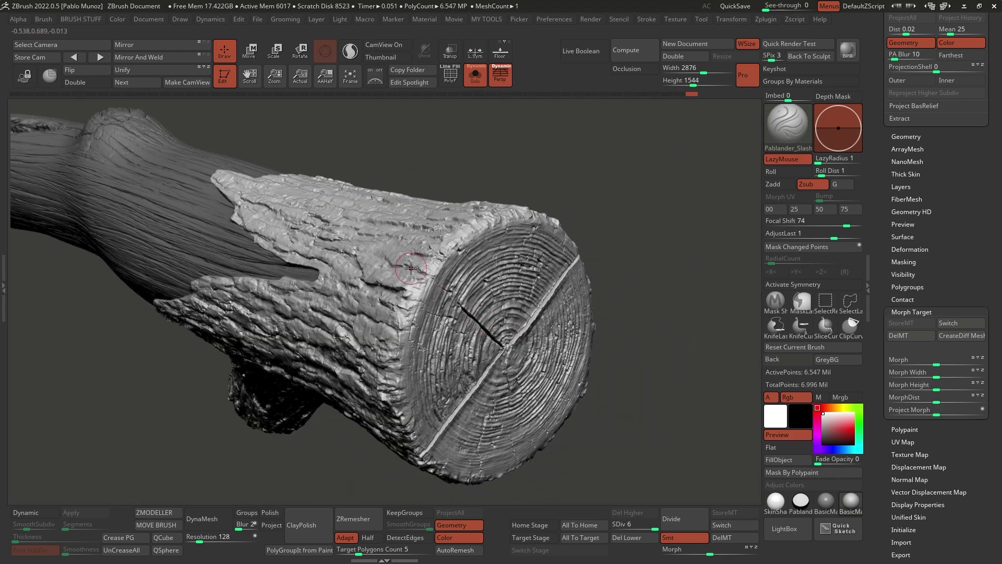
Cut deeper vertical cracks into the lower trunk's bark, working upward from the base rim.
{"action": "right_click_drag", "start_coordinate": [555, 356], "coordinate": [520, 398]}
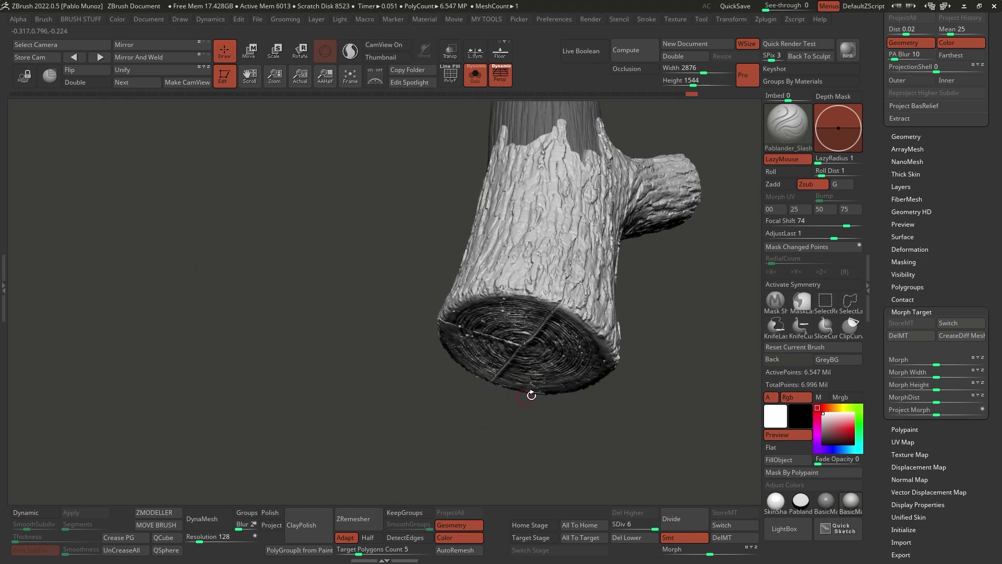
{"action": "right_click_drag", "start_coordinate": [608, 355], "coordinate": [577, 306]}
{"action": "right_click_drag", "start_coordinate": [638, 301], "coordinate": [622, 339]}
{"action": "right_click_drag", "start_coordinate": [502, 286], "coordinate": [498, 370]}
{"action": "mouse_move", "coordinate": [506, 236]}
{"action": "right_mouse_down"}
{"action": "mouse_move", "coordinate": [642, 272]}
{"action": "mouse_move", "coordinate": [673, 292]}
{"action": "right_mouse_up"}
{"action": "right_click_drag", "start_coordinate": [606, 359], "coordinate": [471, 359]}
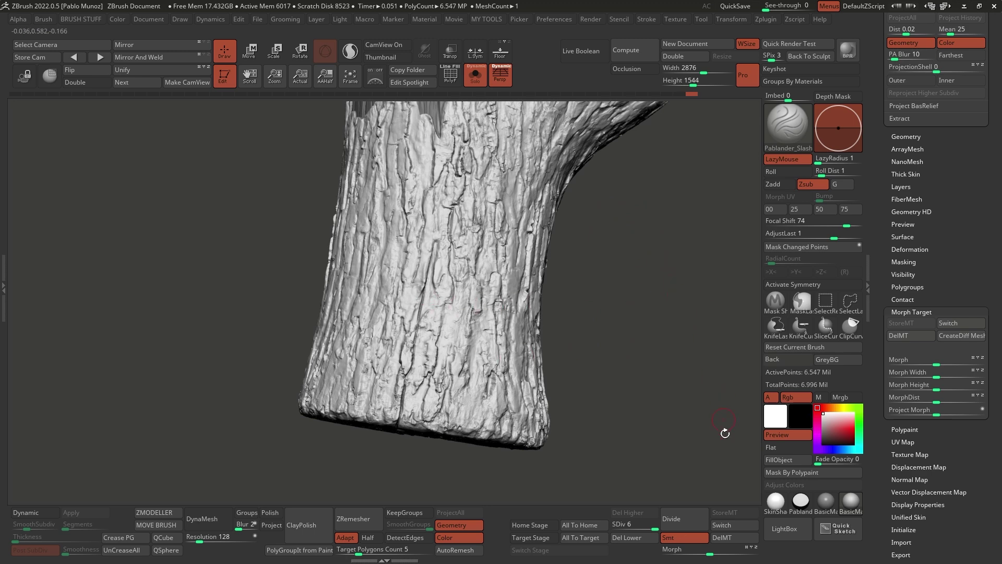
With the Hollowing-tree-strong brush, carve a short vertical hollow into the lower trunk's bark.
{"action": "left_click", "coordinate": [784, 528]}
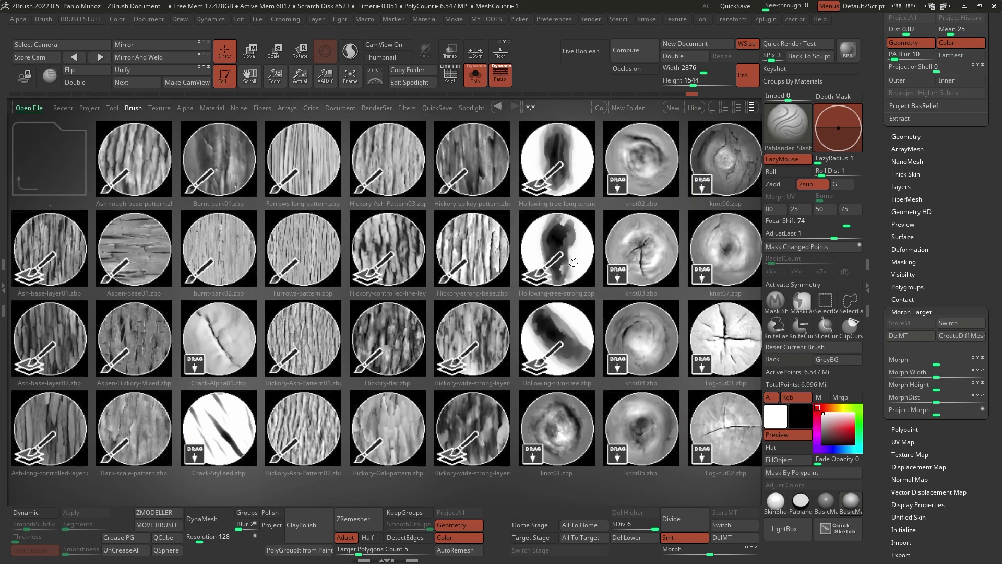
{"action": "double_click", "coordinate": [561, 179]}
{"action": "key", "text": "space"}
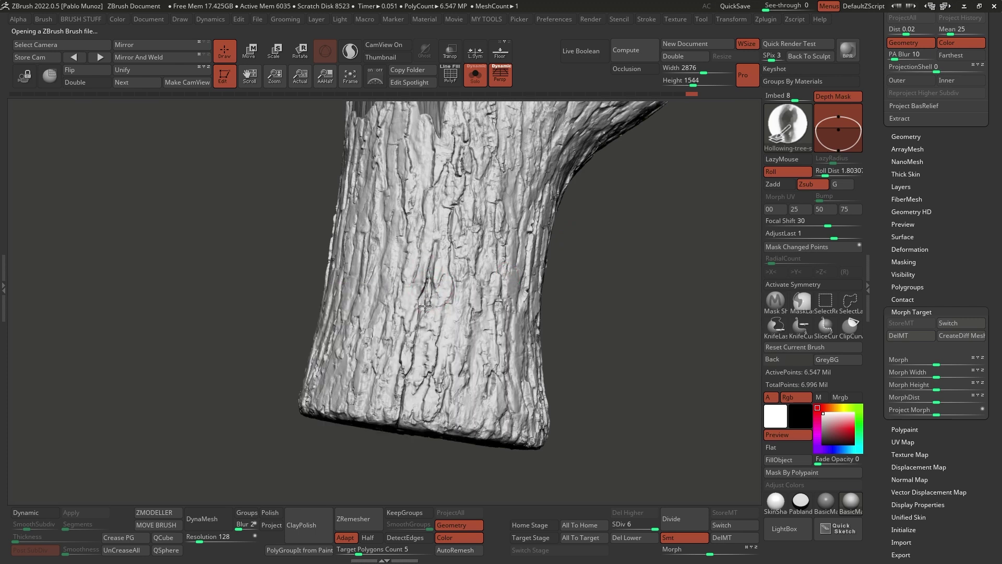
{"action": "right_click_drag", "start_coordinate": [425, 284], "coordinate": [430, 325]}
{"action": "left_click_drag", "start_coordinate": [440, 228], "coordinate": [427, 282]}
{"action": "mouse_move", "coordinate": [429, 316]}
{"action": "right_mouse_down", "text": "ctrl"}
{"action": "mouse_move", "coordinate": [575, 340]}
{"action": "mouse_move", "coordinate": [544, 340]}
{"action": "mouse_move", "coordinate": [573, 329]}
{"action": "mouse_move", "coordinate": [414, 339]}
{"action": "mouse_move", "coordinate": [577, 335]}
{"action": "mouse_move", "coordinate": [598, 348]}
{"action": "mouse_move", "coordinate": [541, 321]}
{"action": "right_mouse_up", "text": "ctrl"}
{"action": "key", "text": "shift"}
{"action": "right_click_drag", "start_coordinate": [576, 291], "coordinate": [560, 321]}
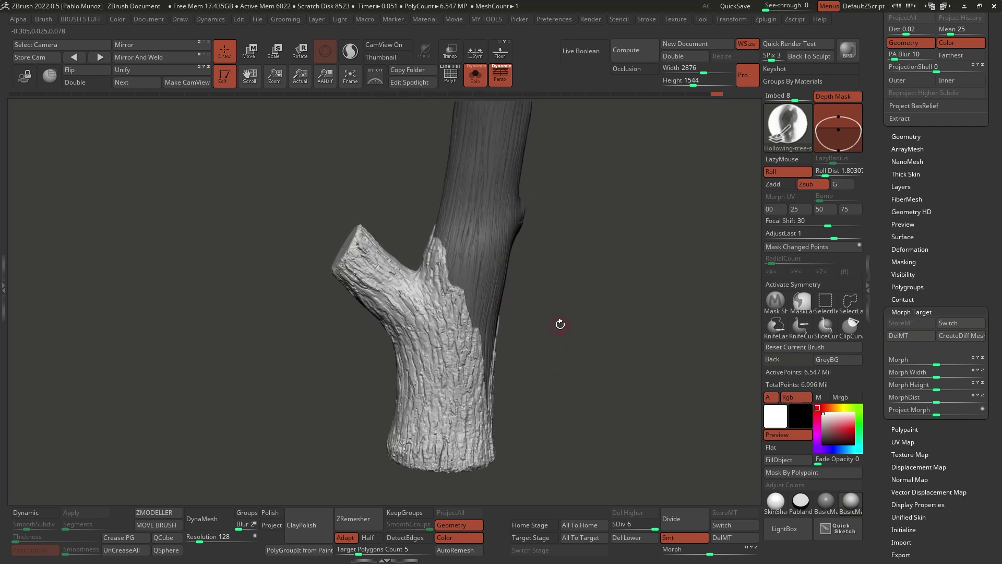
With the Move brush, reshape the jagged bark tips along the wood edge beside the branch stub.
{"action": "key", "text": "b"}
{"action": "key", "text": "m"}
{"action": "key", "text": "v"}
{"action": "key", "text": "space"}
{"action": "left_click_drag", "start_coordinate": [568, 290], "coordinate": [586, 290]}
{"action": "mouse_move", "coordinate": [487, 258]}
{"action": "right_mouse_down", "text": "ctrl"}
{"action": "mouse_move", "coordinate": [468, 278]}
{"action": "mouse_move", "coordinate": [461, 311]}
{"action": "right_mouse_up", "text": "ctrl"}
{"action": "left_click_drag", "start_coordinate": [461, 304], "coordinate": [459, 300]}
{"action": "key", "text": "space"}
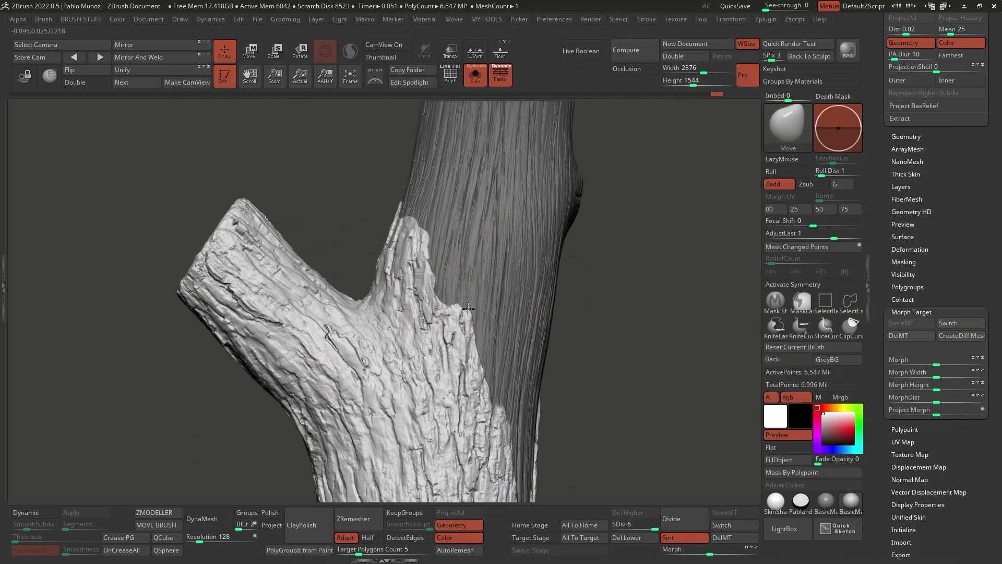
{"action": "left_click_drag", "start_coordinate": [416, 219], "coordinate": [415, 214]}
{"action": "mouse_move", "coordinate": [415, 214]}
{"action": "right_mouse_down"}
{"action": "mouse_move", "coordinate": [436, 210]}
{"action": "mouse_move", "coordinate": [461, 225]}
{"action": "right_mouse_up"}
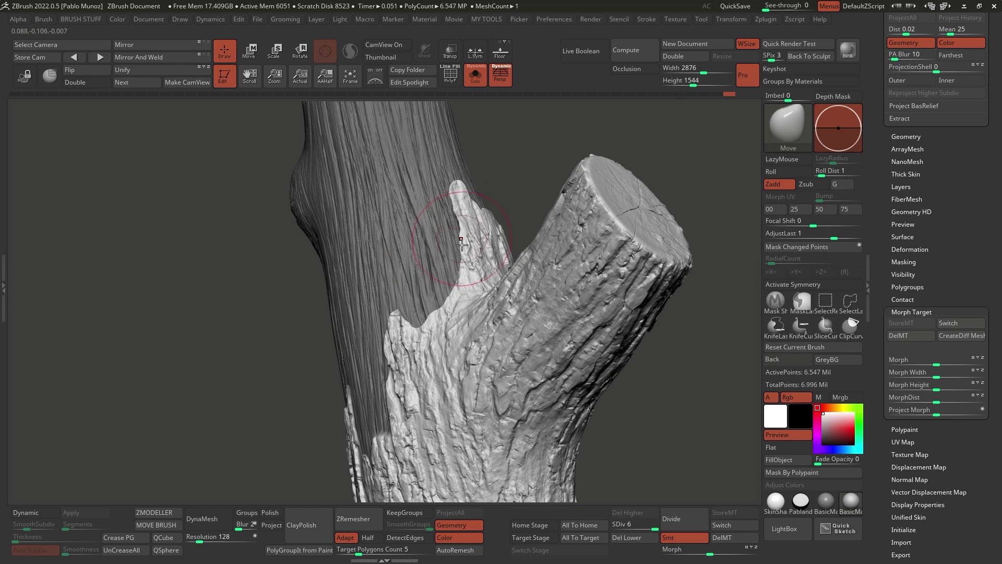
Pull the remaining bark points around the trunk into irregular spikes, working to the V-shaped wood gap.
{"action": "right_click_drag", "start_coordinate": [452, 280], "coordinate": [463, 265]}
{"action": "right_click_drag", "start_coordinate": [422, 324], "coordinate": [453, 284]}
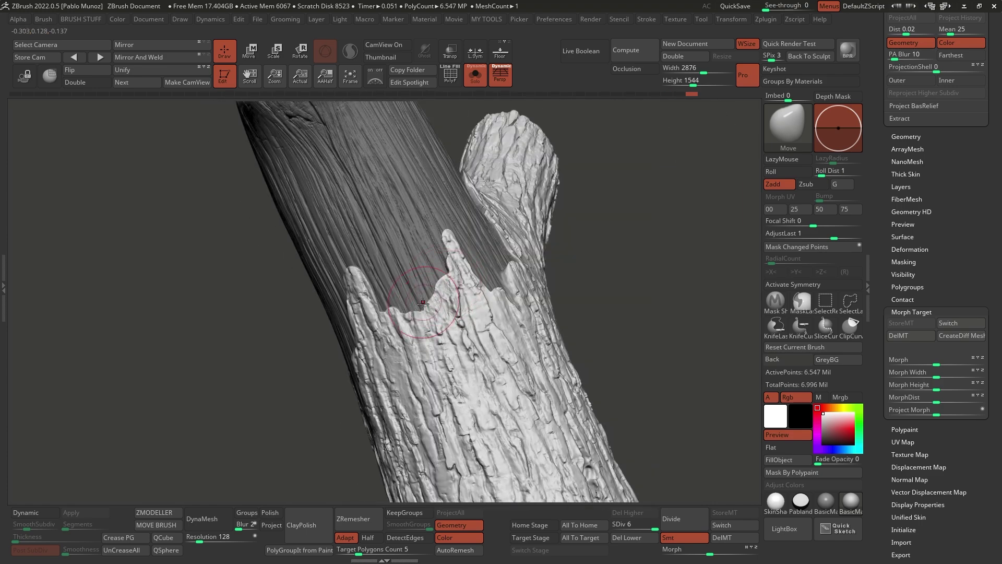
{"action": "left_click_drag", "start_coordinate": [397, 321], "coordinate": [385, 304]}
{"action": "mouse_move", "coordinate": [377, 265]}
{"action": "right_mouse_down"}
{"action": "mouse_move", "coordinate": [446, 266]}
{"action": "mouse_move", "coordinate": [397, 365]}
{"action": "mouse_move", "coordinate": [428, 256]}
{"action": "right_mouse_up"}
{"action": "left_click_drag", "start_coordinate": [369, 260], "coordinate": [360, 252]}
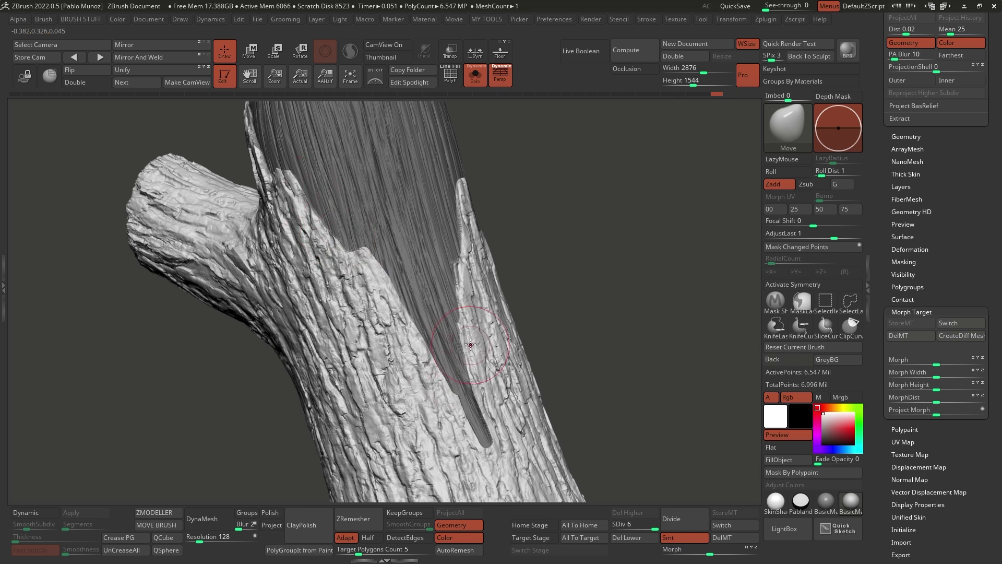
{"action": "right_click_drag", "start_coordinate": [470, 317], "coordinate": [455, 282]}
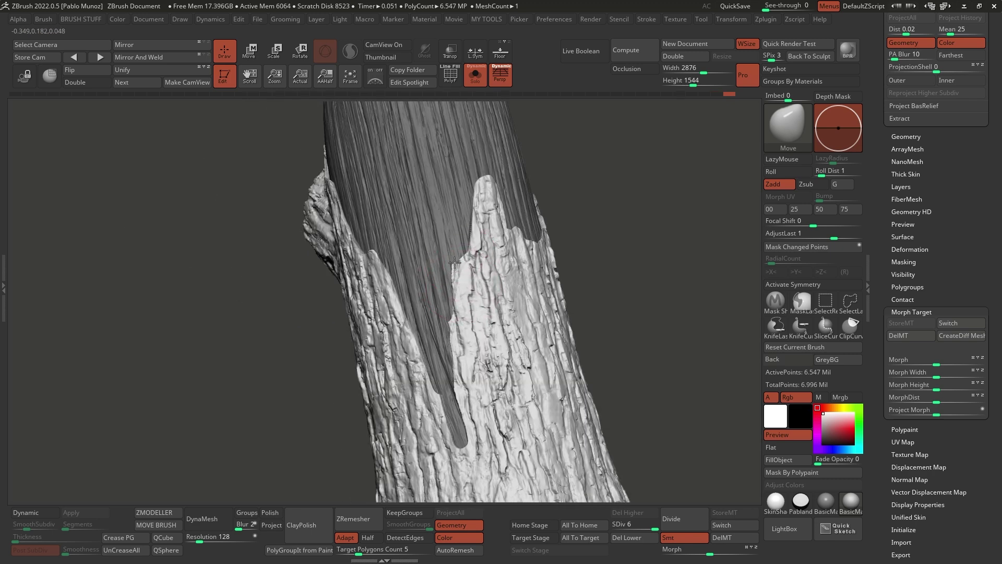
{"action": "left_click_drag", "start_coordinate": [486, 191], "coordinate": [484, 177]}
{"action": "mouse_move", "coordinate": [556, 208]}
{"action": "right_mouse_down", "text": "ctrl"}
{"action": "mouse_move", "coordinate": [575, 224]}
{"action": "mouse_move", "coordinate": [580, 292]}
{"action": "mouse_move", "coordinate": [456, 229]}
{"action": "right_mouse_up", "text": "ctrl"}
{"action": "right_click_drag", "start_coordinate": [467, 322], "coordinate": [475, 346]}
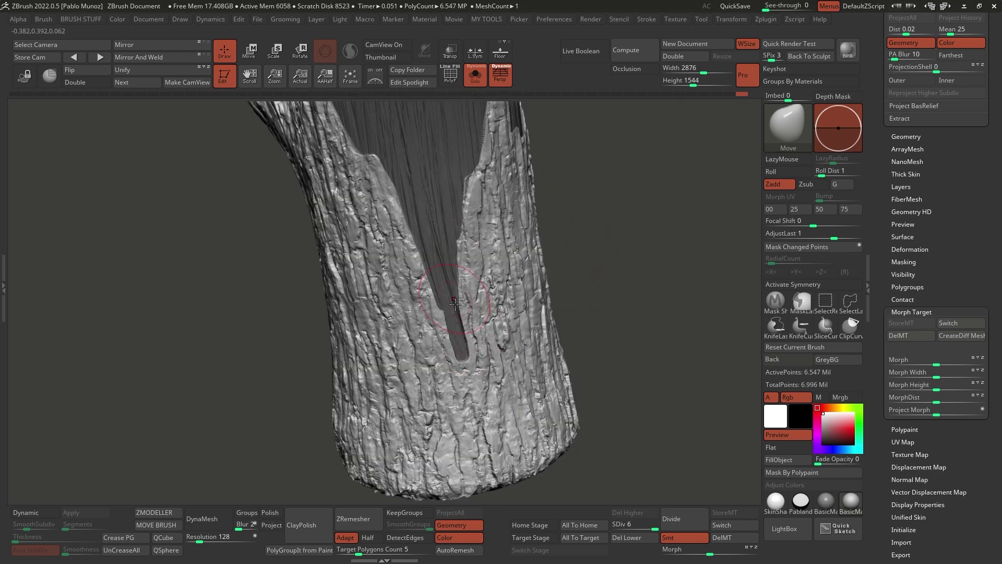
Clear the mask from the exposed wood and load the Hickory-wide-strong-layer brush.
{"action": "left_click_drag", "start_coordinate": [597, 208], "coordinate": [613, 277], "text": "ctrl"}
{"action": "mouse_move", "coordinate": [612, 277]}
{"action": "right_mouse_down"}
{"action": "mouse_move", "coordinate": [613, 286]}
{"action": "mouse_move", "coordinate": [587, 244]}
{"action": "mouse_move", "coordinate": [610, 297]}
{"action": "mouse_move", "coordinate": [574, 295]}
{"action": "mouse_move", "coordinate": [583, 305]}
{"action": "mouse_move", "coordinate": [640, 305]}
{"action": "mouse_move", "coordinate": [575, 312]}
{"action": "mouse_move", "coordinate": [583, 294]}
{"action": "right_mouse_up"}
{"action": "left_click", "coordinate": [777, 135]}
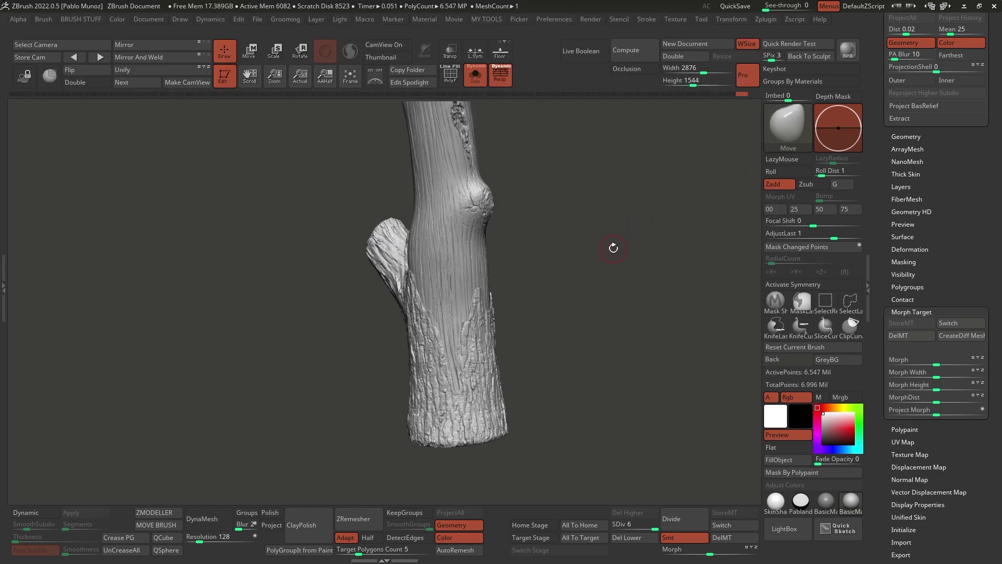
{"action": "key", "text": "comma"}
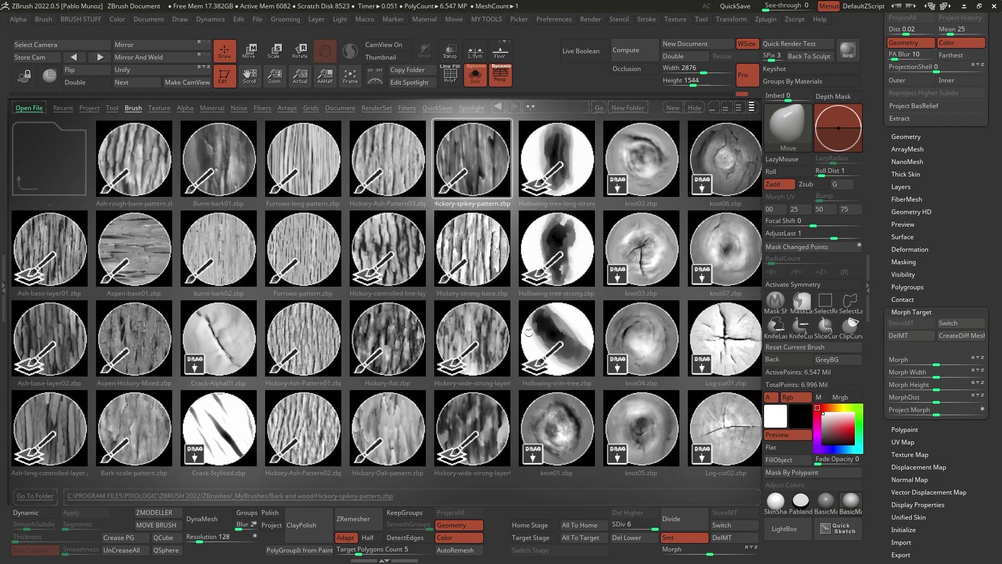
{"action": "left_click", "coordinate": [477, 418]}
{"action": "double_click", "coordinate": [476, 421]}
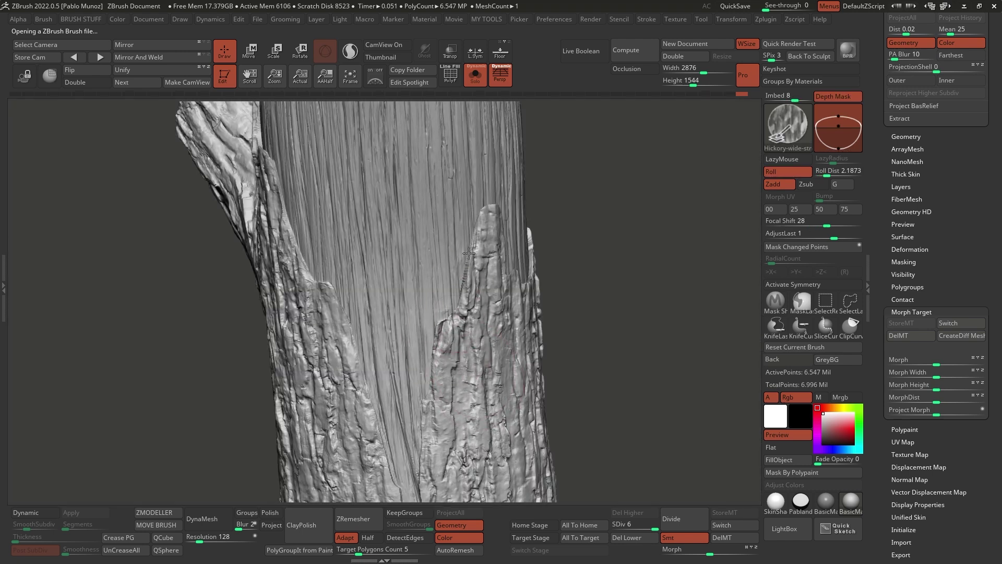
Delete the existing morph target and store a new one from the current sculpt.
{"action": "right_click_drag", "start_coordinate": [437, 272], "coordinate": [470, 253], "text": "alt"}
{"action": "right_click", "coordinate": [483, 242]}
{"action": "key", "text": "ctrl"}
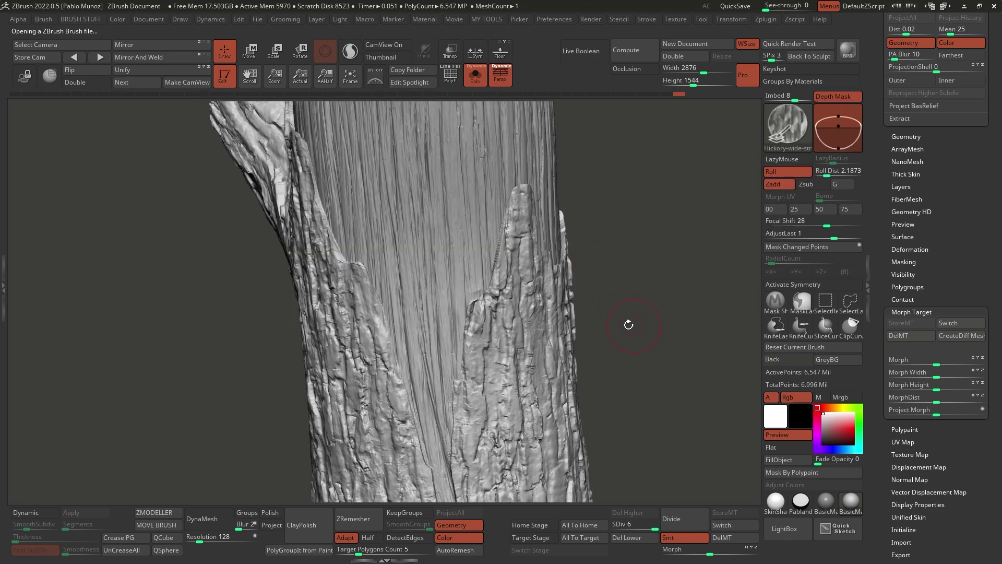
{"action": "right_click_drag", "start_coordinate": [638, 324], "coordinate": [574, 294], "text": "alt"}
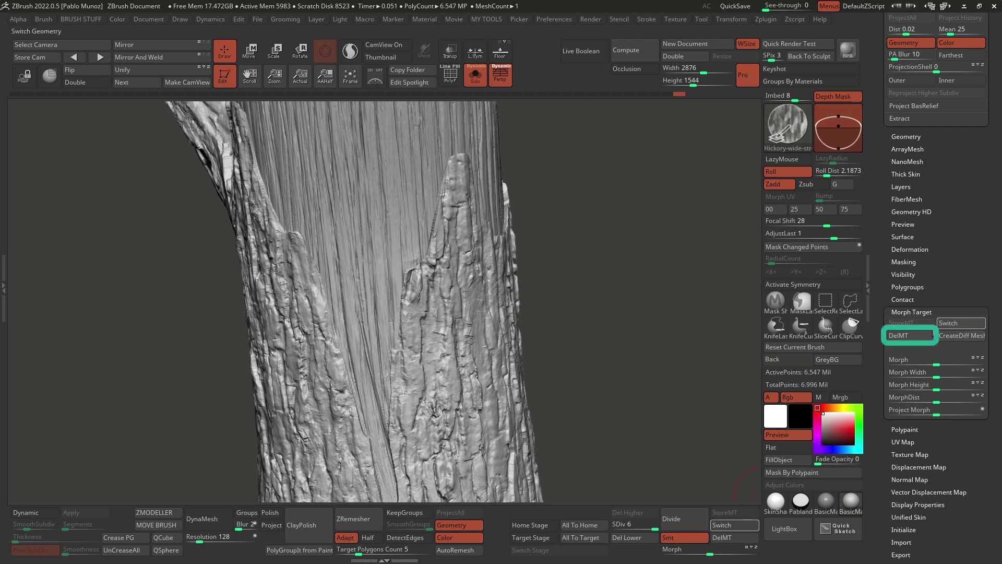
{"action": "left_click", "coordinate": [734, 537]}
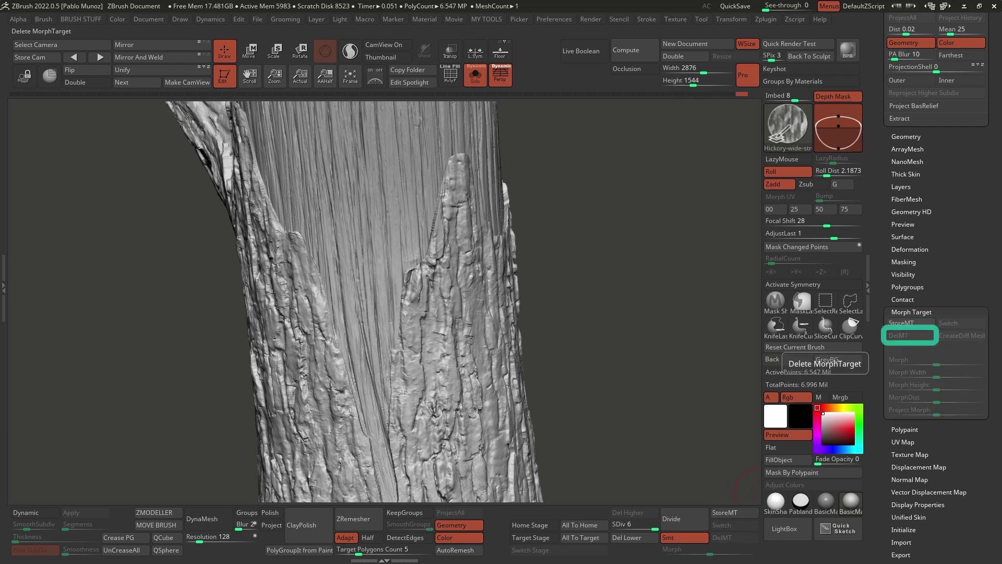
{"action": "left_click", "coordinate": [913, 324]}
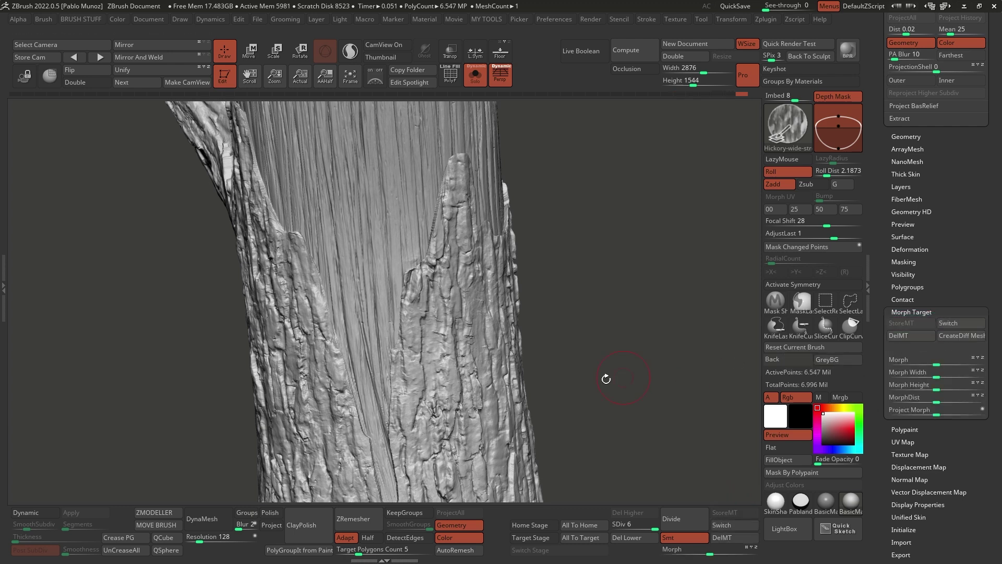
Stroke the hickory texture along both bark edges of the V-shaped wood gap to roughen its smooth border.
{"action": "left_click_drag", "start_coordinate": [439, 237], "coordinate": [451, 182]}
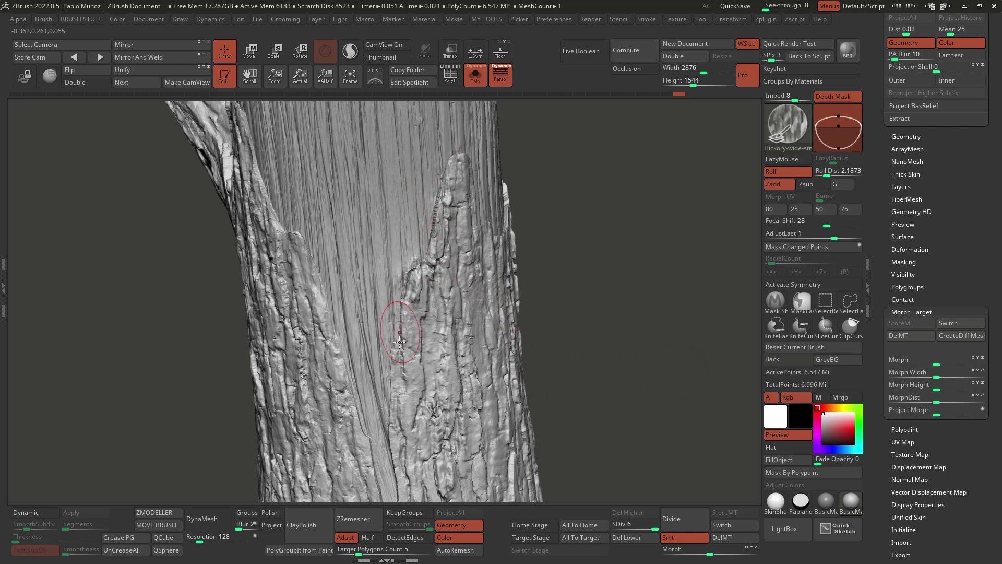
{"action": "right_click_drag", "start_coordinate": [370, 291], "coordinate": [449, 285]}
{"action": "left_click_drag", "start_coordinate": [398, 309], "coordinate": [367, 251]}
{"action": "right_click_drag", "start_coordinate": [376, 340], "coordinate": [400, 256]}
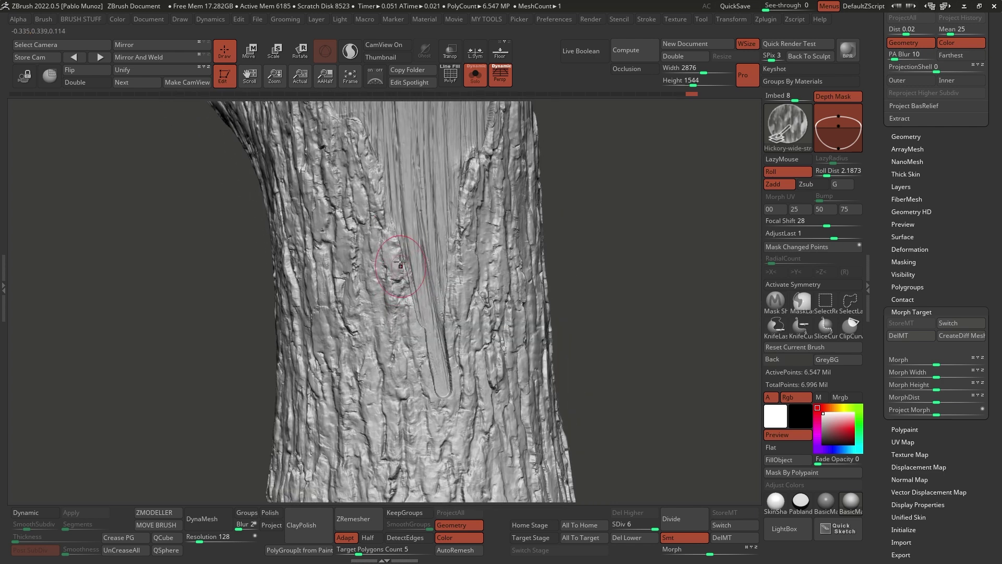
{"action": "mouse_move", "coordinate": [442, 409]}
{"action": "left_mouse_down"}
{"action": "mouse_move", "coordinate": [463, 369]}
{"action": "mouse_move", "coordinate": [451, 313]}
{"action": "left_mouse_up"}
{"action": "right_click_drag", "start_coordinate": [474, 296], "coordinate": [489, 334]}
Continue the hickory texture along the bark edge near the branch stub, breaking up the transition to the wood.
{"action": "right_click_drag", "start_coordinate": [418, 269], "coordinate": [395, 248]}
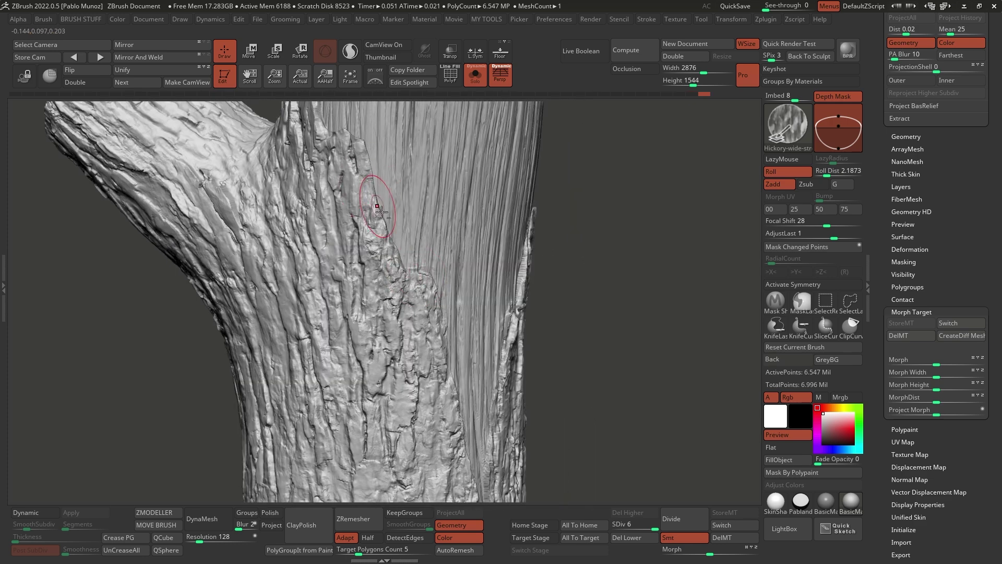
{"action": "right_click_drag", "start_coordinate": [372, 193], "coordinate": [431, 300]}
{"action": "right_click_drag", "start_coordinate": [410, 221], "coordinate": [410, 230]}
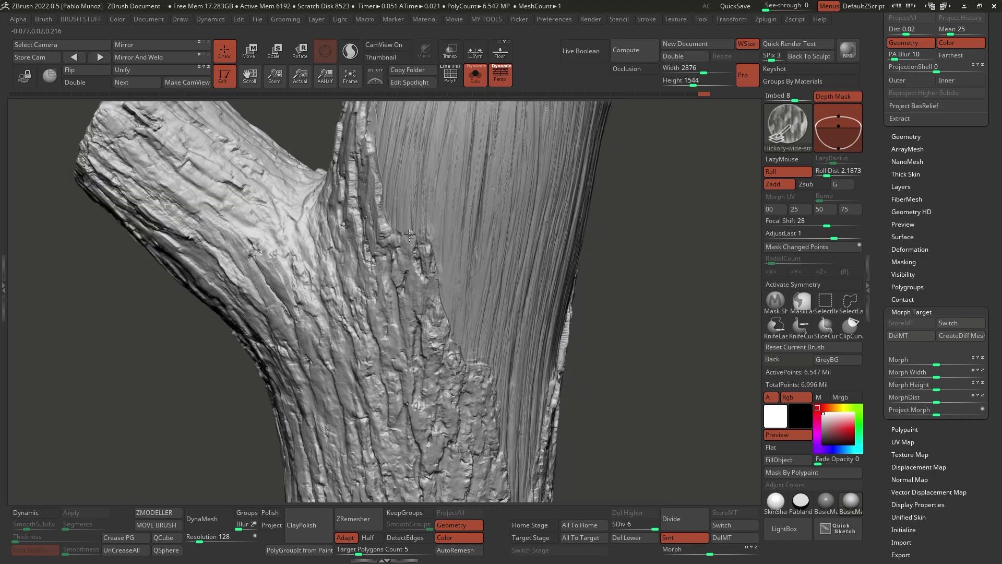
{"action": "right_click_drag", "start_coordinate": [439, 317], "coordinate": [449, 257]}
{"action": "left_click_drag", "start_coordinate": [450, 258], "coordinate": [507, 221]}
{"action": "key", "text": "f"}
{"action": "mouse_move", "coordinate": [646, 336]}
{"action": "right_mouse_down"}
{"action": "mouse_move", "coordinate": [608, 311]}
{"action": "mouse_move", "coordinate": [595, 352]}
{"action": "mouse_move", "coordinate": [613, 342]}
{"action": "mouse_move", "coordinate": [499, 320]}
{"action": "right_mouse_up"}
{"action": "right_click_drag", "start_coordinate": [400, 317], "coordinate": [481, 300], "text": "alt"}
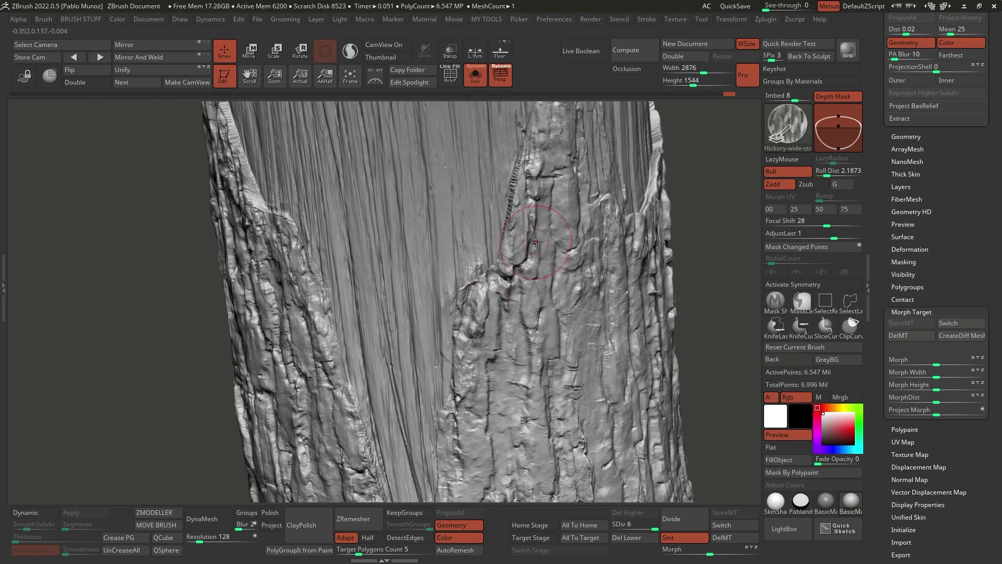
With the Morph brush, remove the bark texture that spilled past the bark edges onto the exposed wood.
{"action": "key", "text": "b"}
{"action": "left_click", "coordinate": [587, 328]}
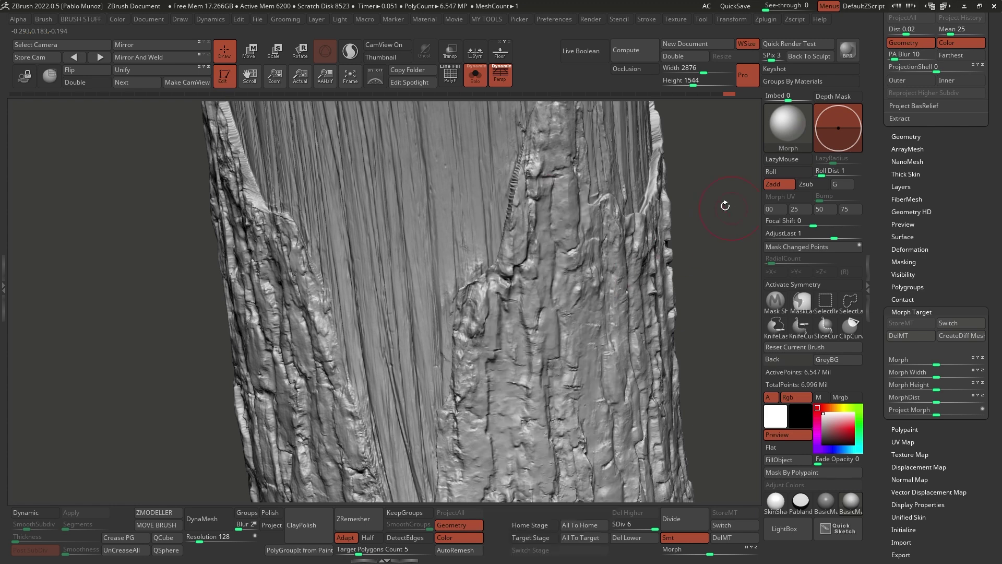
{"action": "key", "text": "space"}
{"action": "left_click_drag", "start_coordinate": [632, 223], "coordinate": [624, 223]}
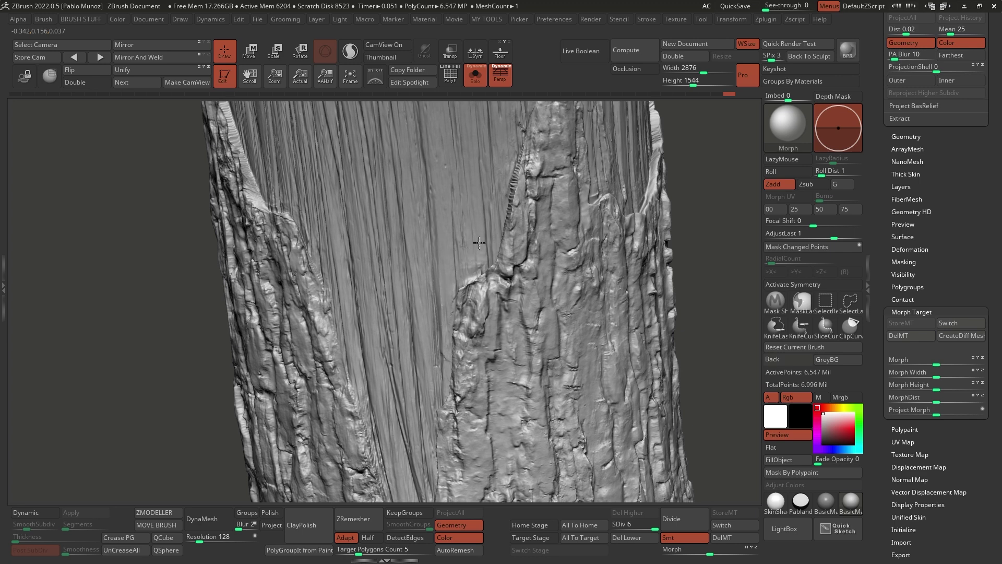
{"action": "right_click_drag", "start_coordinate": [507, 163], "coordinate": [435, 295]}
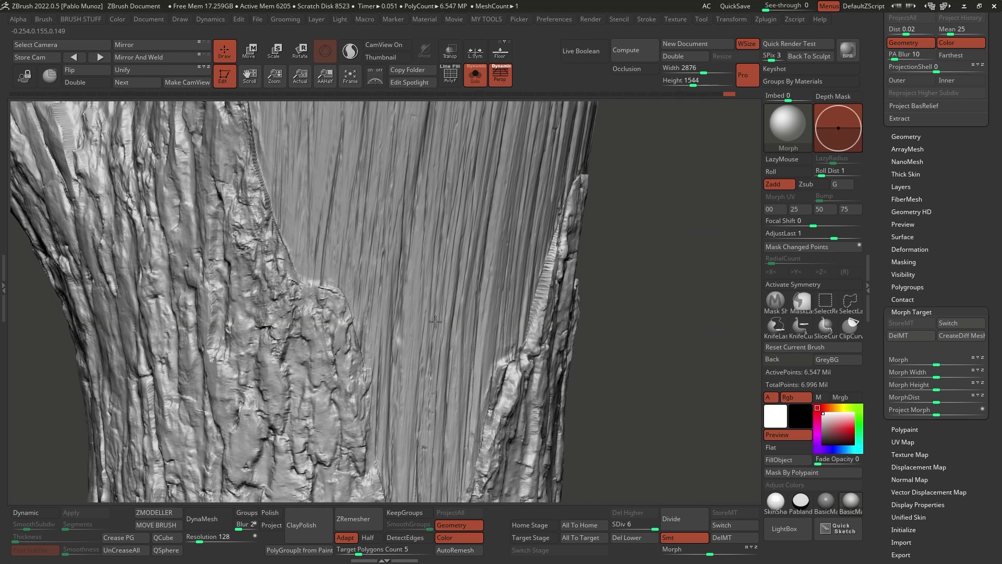
{"action": "right_click_drag", "start_coordinate": [420, 346], "coordinate": [434, 313], "text": "ctrl"}
{"action": "mouse_move", "coordinate": [584, 324]}
{"action": "right_mouse_down"}
{"action": "mouse_move", "coordinate": [620, 331]}
{"action": "mouse_move", "coordinate": [615, 314]}
{"action": "mouse_move", "coordinate": [636, 312]}
{"action": "mouse_move", "coordinate": [564, 256]}
{"action": "mouse_move", "coordinate": [553, 283]}
{"action": "mouse_move", "coordinate": [616, 293]}
{"action": "mouse_move", "coordinate": [532, 294]}
{"action": "mouse_move", "coordinate": [533, 269]}
{"action": "mouse_move", "coordinate": [559, 278]}
{"action": "mouse_move", "coordinate": [581, 326]}
{"action": "right_mouse_up"}
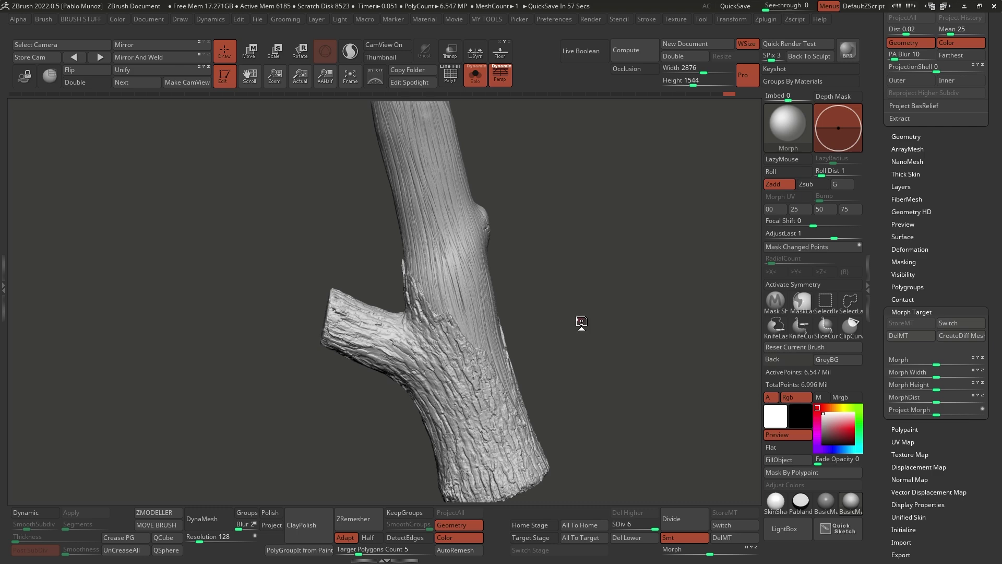
{"action": "right_click_drag", "start_coordinate": [557, 288], "coordinate": [595, 345]}
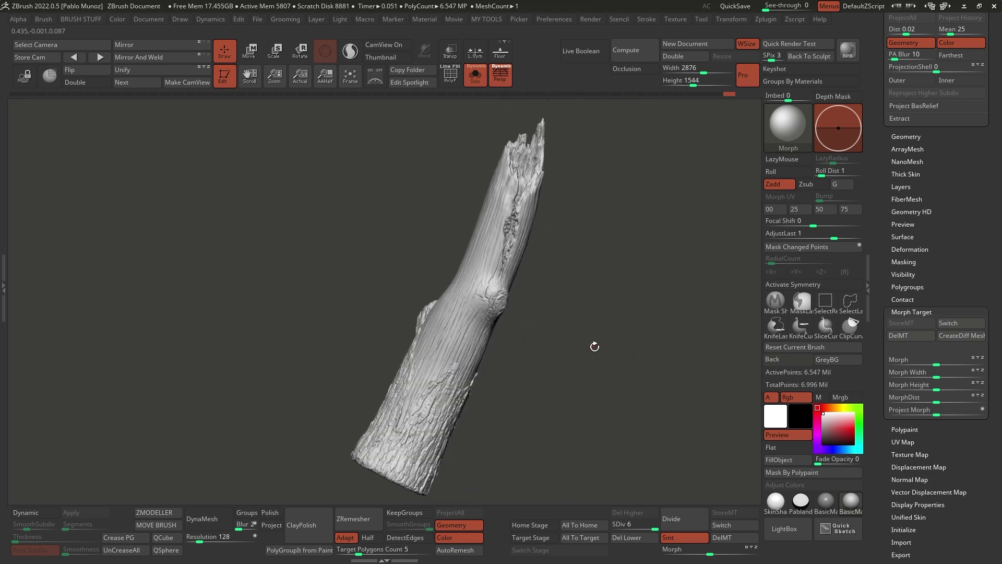
Switch to the smooth subdiv subtool and load the Sequoia-control bark brush.
{"action": "scroll", "coordinate": [921, 183], "scroll_direction": "up", "scroll_amount": 1}
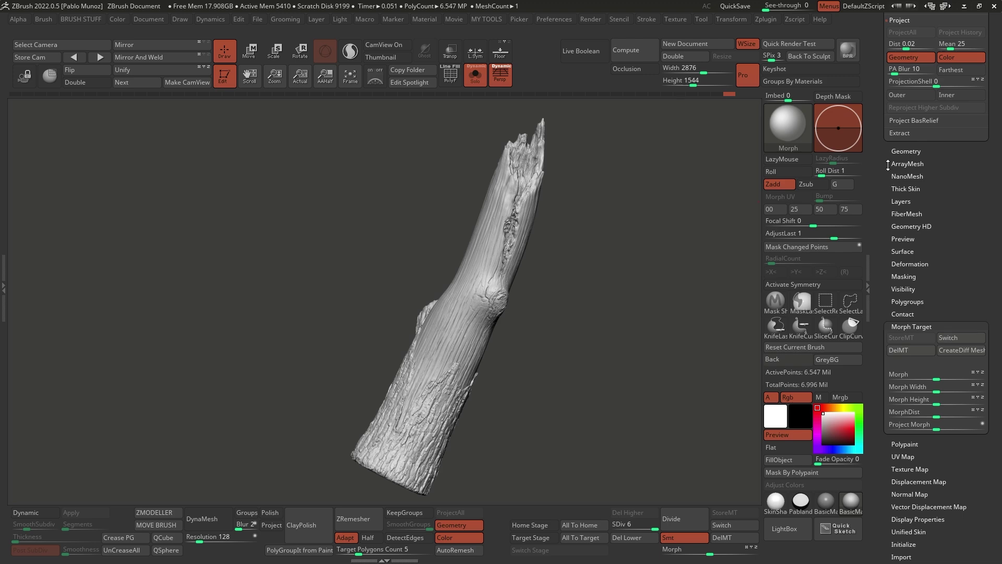
{"action": "scroll", "coordinate": [890, 165], "scroll_direction": "up", "scroll_amount": 10}
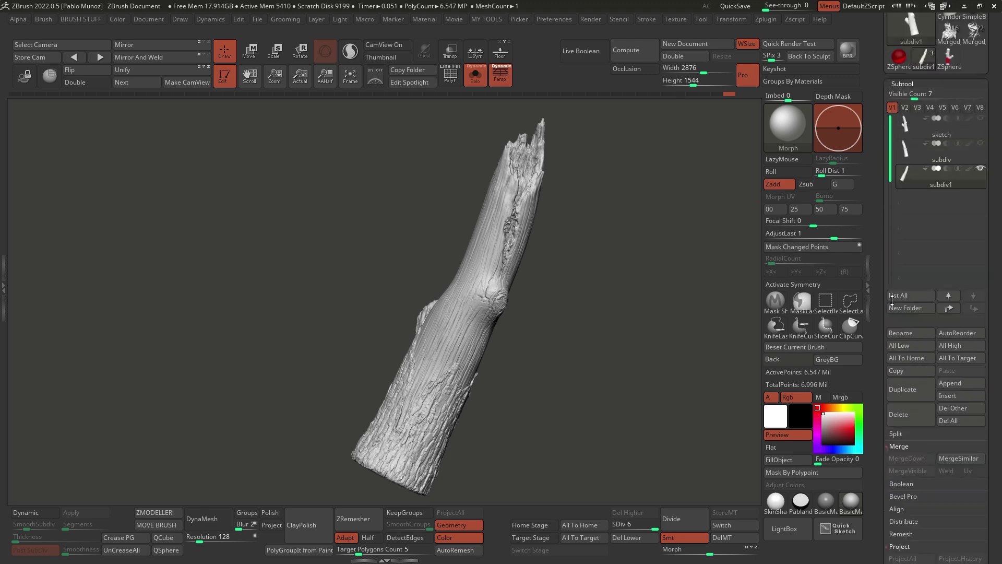
{"action": "left_click", "coordinate": [953, 240]}
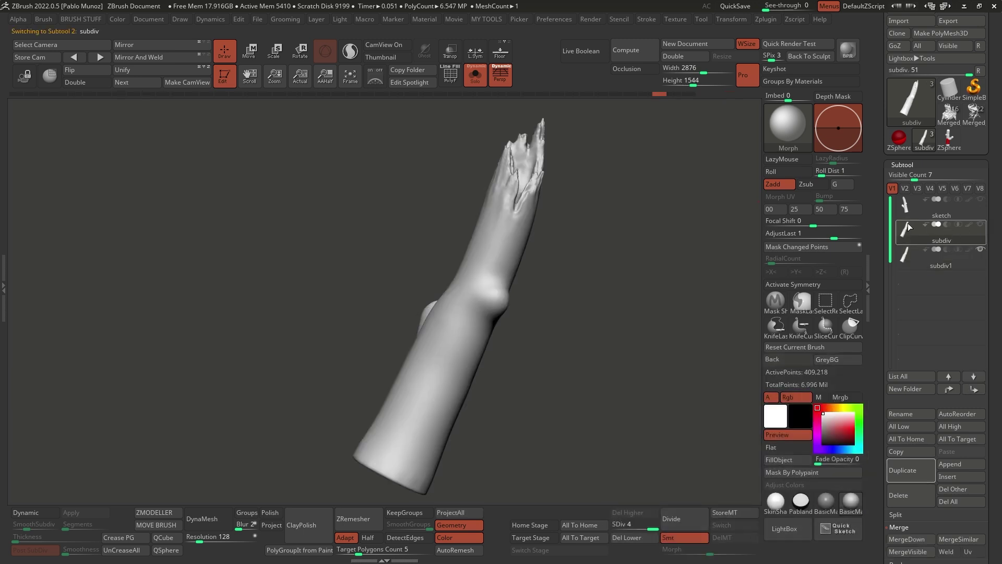
{"action": "mouse_move", "coordinate": [591, 223]}
{"action": "left_mouse_down"}
{"action": "mouse_move", "coordinate": [601, 266]}
{"action": "mouse_move", "coordinate": [600, 251]}
{"action": "left_mouse_up"}
{"action": "left_click", "coordinate": [571, 271]}
{"action": "left_click", "coordinate": [787, 532]}
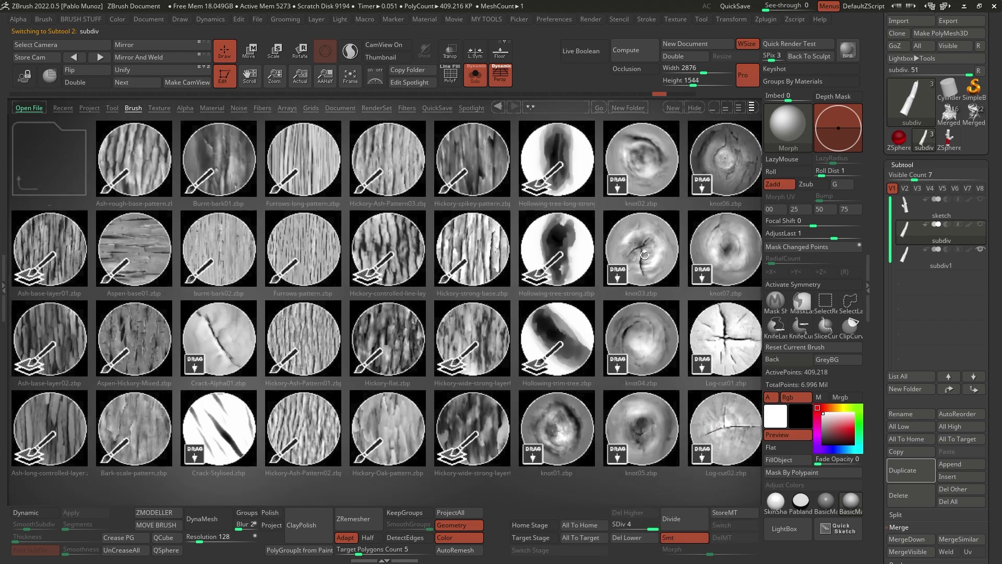
{"action": "mouse_move", "coordinate": [644, 255]}
{"action": "left_mouse_down"}
{"action": "mouse_move", "coordinate": [308, 284]}
{"action": "mouse_move", "coordinate": [277, 306]}
{"action": "mouse_move", "coordinate": [224, 311]}
{"action": "left_mouse_up"}
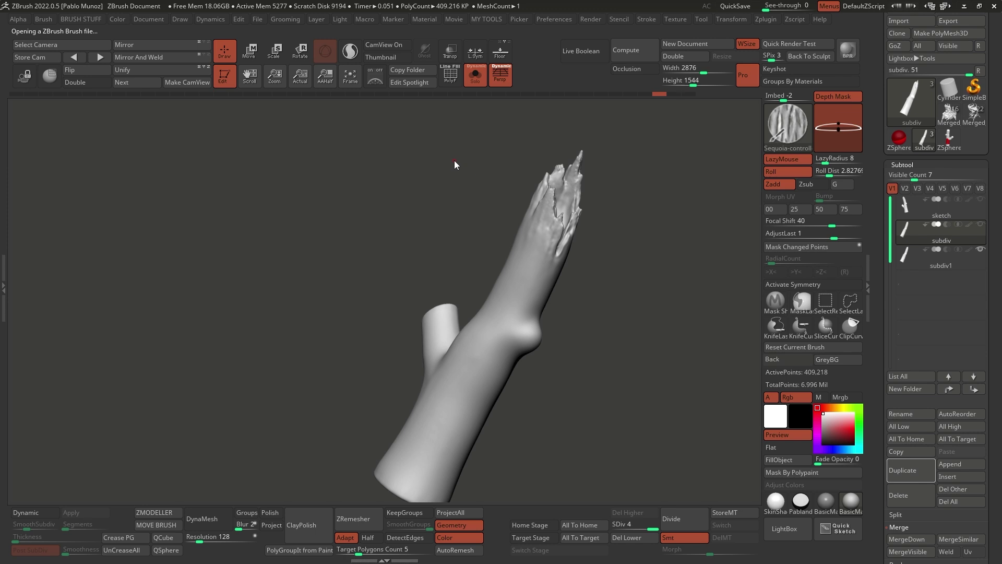
Try a long diagonal stroke of sequoia bark down the smooth trunk past the branch fork.
{"action": "key", "text": "space"}
{"action": "right_click_drag", "start_coordinate": [572, 230], "coordinate": [601, 254]}
{"action": "mouse_move", "coordinate": [539, 275]}
{"action": "right_mouse_down", "text": "alt"}
{"action": "mouse_move", "coordinate": [504, 230]}
{"action": "mouse_move", "coordinate": [484, 272]}
{"action": "right_mouse_up", "text": "alt"}
{"action": "left_click_drag", "start_coordinate": [542, 183], "coordinate": [338, 460]}
{"action": "right_click_drag", "start_coordinate": [574, 327], "coordinate": [565, 295]}
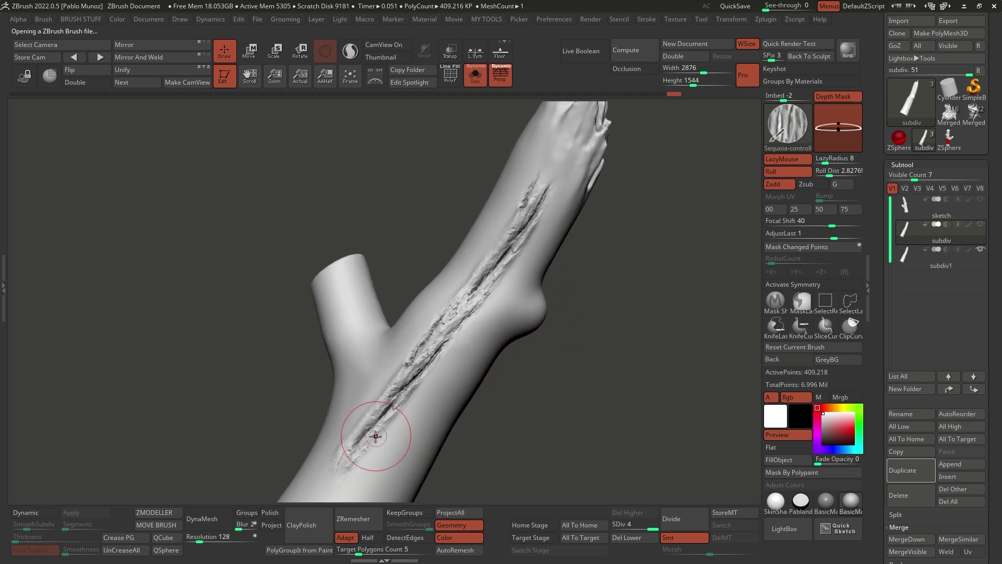
{"action": "left_click_drag", "start_coordinate": [540, 207], "coordinate": [504, 254]}
{"action": "mouse_move", "coordinate": [574, 329]}
{"action": "left_mouse_down"}
{"action": "mouse_move", "coordinate": [556, 329]}
{"action": "mouse_move", "coordinate": [577, 297]}
{"action": "left_mouse_up"}
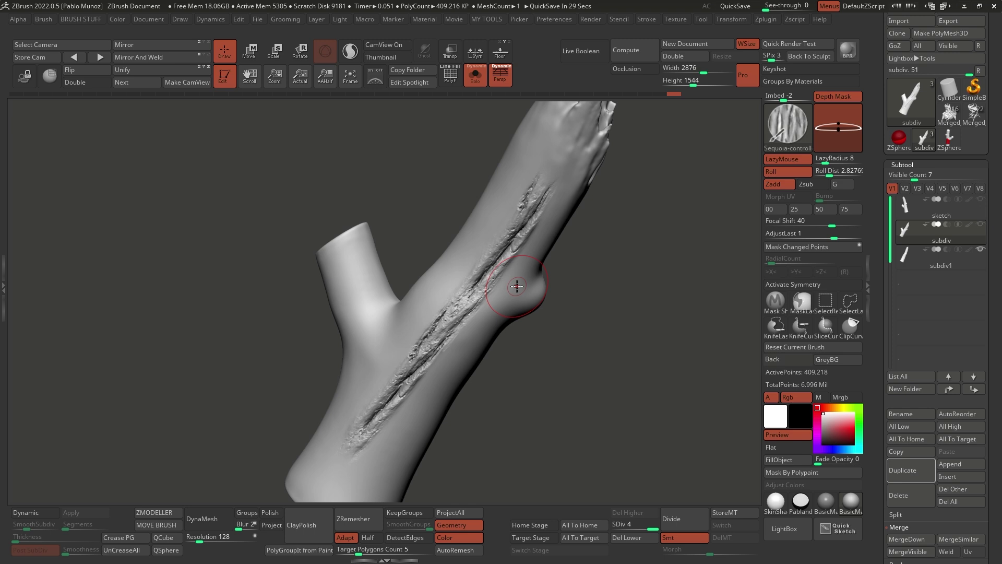
{"action": "key", "text": "ctrl+z"}
Sweep overlapping diagonal strokes of sequoia bark around the smooth trunk, including the area above the branch fork.
{"action": "right_click_drag", "start_coordinate": [540, 253], "coordinate": [546, 281]}
{"action": "left_click_drag", "start_coordinate": [546, 281], "coordinate": [538, 246]}
{"action": "mouse_move", "coordinate": [595, 182]}
{"action": "left_mouse_down"}
{"action": "mouse_move", "coordinate": [546, 241]}
{"action": "mouse_move", "coordinate": [463, 284]}
{"action": "mouse_move", "coordinate": [494, 290]}
{"action": "mouse_move", "coordinate": [579, 243]}
{"action": "mouse_move", "coordinate": [403, 342]}
{"action": "mouse_move", "coordinate": [561, 255]}
{"action": "mouse_move", "coordinate": [569, 237]}
{"action": "left_mouse_up"}
{"action": "right_click_drag", "start_coordinate": [562, 222], "coordinate": [570, 261]}
{"action": "left_click_drag", "start_coordinate": [535, 220], "coordinate": [408, 276]}
{"action": "mouse_move", "coordinate": [486, 318]}
{"action": "left_mouse_down"}
{"action": "mouse_move", "coordinate": [468, 324]}
{"action": "mouse_move", "coordinate": [447, 309]}
{"action": "left_mouse_up"}
{"action": "left_click_drag", "start_coordinate": [313, 338], "coordinate": [310, 340]}
{"action": "left_click_drag", "start_coordinate": [429, 272], "coordinate": [334, 309]}
{"action": "left_click_drag", "start_coordinate": [412, 308], "coordinate": [313, 343]}
{"action": "mouse_move", "coordinate": [478, 308]}
{"action": "left_mouse_down"}
{"action": "mouse_move", "coordinate": [542, 292]}
{"action": "mouse_move", "coordinate": [557, 257]}
{"action": "left_mouse_up"}
{"action": "mouse_move", "coordinate": [510, 250]}
{"action": "left_mouse_down"}
{"action": "mouse_move", "coordinate": [470, 298]}
{"action": "mouse_move", "coordinate": [284, 409]}
{"action": "left_mouse_up"}
{"action": "left_click_drag", "start_coordinate": [460, 327], "coordinate": [292, 436]}
{"action": "left_click_drag", "start_coordinate": [514, 417], "coordinate": [537, 342]}
{"action": "left_click_drag", "start_coordinate": [498, 272], "coordinate": [290, 374]}
{"action": "left_click_drag", "start_coordinate": [454, 314], "coordinate": [292, 401]}
{"action": "left_click_drag", "start_coordinate": [449, 327], "coordinate": [313, 411]}
{"action": "left_click_drag", "start_coordinate": [435, 341], "coordinate": [309, 429]}
{"action": "mouse_move", "coordinate": [460, 391]}
{"action": "left_mouse_down"}
{"action": "mouse_move", "coordinate": [493, 347]}
{"action": "mouse_move", "coordinate": [418, 313]}
{"action": "mouse_move", "coordinate": [553, 261]}
{"action": "left_mouse_up"}
{"action": "left_click_drag", "start_coordinate": [582, 214], "coordinate": [530, 268]}
{"action": "left_click_drag", "start_coordinate": [609, 193], "coordinate": [530, 272]}
{"action": "left_click_drag", "start_coordinate": [556, 269], "coordinate": [570, 287]}
Add more diagonal sequoia bark strokes to the lower trunk, carrying the twisted pattern down to the base rim.
{"action": "right_click_drag", "start_coordinate": [570, 285], "coordinate": [580, 300]}
{"action": "left_click_drag", "start_coordinate": [511, 266], "coordinate": [336, 395]}
{"action": "left_click_drag", "start_coordinate": [501, 292], "coordinate": [345, 415]}
{"action": "mouse_move", "coordinate": [584, 355]}
{"action": "right_mouse_down"}
{"action": "mouse_move", "coordinate": [556, 347]}
{"action": "mouse_move", "coordinate": [542, 324]}
{"action": "right_mouse_up"}
{"action": "mouse_move", "coordinate": [529, 249]}
{"action": "left_mouse_down"}
{"action": "mouse_move", "coordinate": [526, 271]}
{"action": "mouse_move", "coordinate": [363, 431]}
{"action": "left_mouse_up"}
{"action": "left_click_drag", "start_coordinate": [538, 237], "coordinate": [368, 399]}
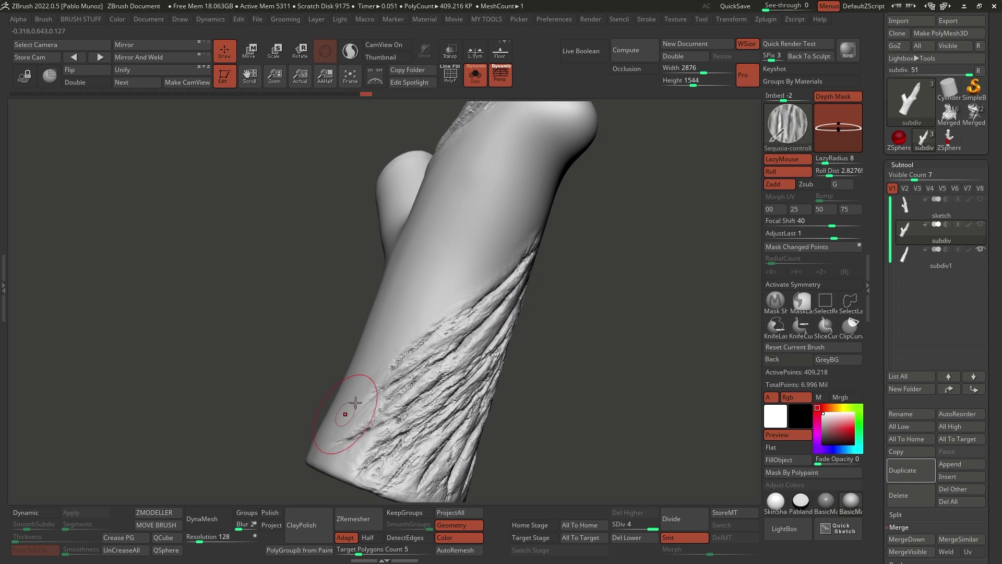
{"action": "right_click_drag", "start_coordinate": [417, 360], "coordinate": [514, 324]}
{"action": "left_click_drag", "start_coordinate": [524, 269], "coordinate": [364, 470]}
{"action": "left_click_drag", "start_coordinate": [523, 295], "coordinate": [443, 430]}
{"action": "left_click_drag", "start_coordinate": [536, 250], "coordinate": [364, 429]}
{"action": "left_click_drag", "start_coordinate": [541, 233], "coordinate": [393, 361]}
{"action": "right_click_drag", "start_coordinate": [397, 366], "coordinate": [444, 313]}
{"action": "mouse_move", "coordinate": [504, 337]}
{"action": "left_mouse_down"}
{"action": "mouse_move", "coordinate": [402, 421]}
{"action": "mouse_move", "coordinate": [428, 436]}
{"action": "left_mouse_up"}
{"action": "right_click_drag", "start_coordinate": [428, 402], "coordinate": [454, 373]}
{"action": "mouse_move", "coordinate": [397, 446]}
{"action": "left_mouse_down"}
{"action": "mouse_move", "coordinate": [452, 343]}
{"action": "mouse_move", "coordinate": [383, 444]}
{"action": "left_mouse_up"}
{"action": "left_click_drag", "start_coordinate": [443, 293], "coordinate": [359, 425]}
{"action": "right_click_drag", "start_coordinate": [601, 312], "coordinate": [566, 314]}
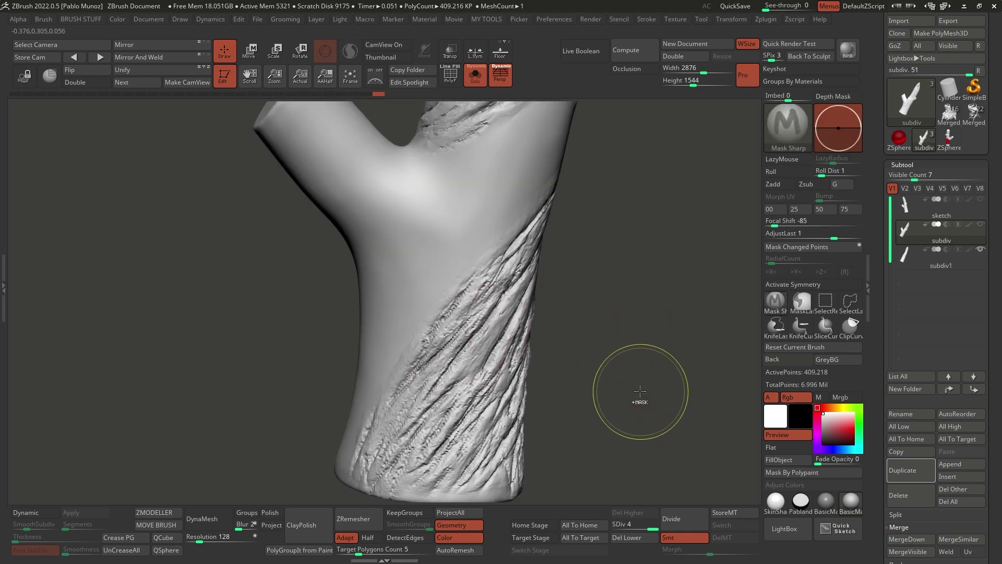
Undo the sequoia bark strokes until the subdiv trunk is completely smooth again.
{"action": "key", "text": "ctrl+z"}
{"action": "key", "text": "ctrl+z"}
{"action": "key", "text": "ctrl+z"}
{"action": "key", "text": "ctrl+z"}
{"action": "key", "text": "ctrl+z"}
{"action": "key", "text": "ctrl+z"}
{"action": "mouse_move", "coordinate": [629, 358]}
{"action": "right_mouse_down"}
{"action": "mouse_move", "coordinate": [627, 318]}
{"action": "mouse_move", "coordinate": [599, 329]}
{"action": "mouse_move", "coordinate": [621, 353]}
{"action": "right_mouse_up"}
{"action": "key", "text": "ctrl+z"}
{"action": "key", "text": "ctrl+z"}
{"action": "key", "text": "ctrl+z"}
{"action": "key", "text": "ctrl+z"}
{"action": "key", "text": "ctrl+z"}
{"action": "key", "text": "ctrl+z"}
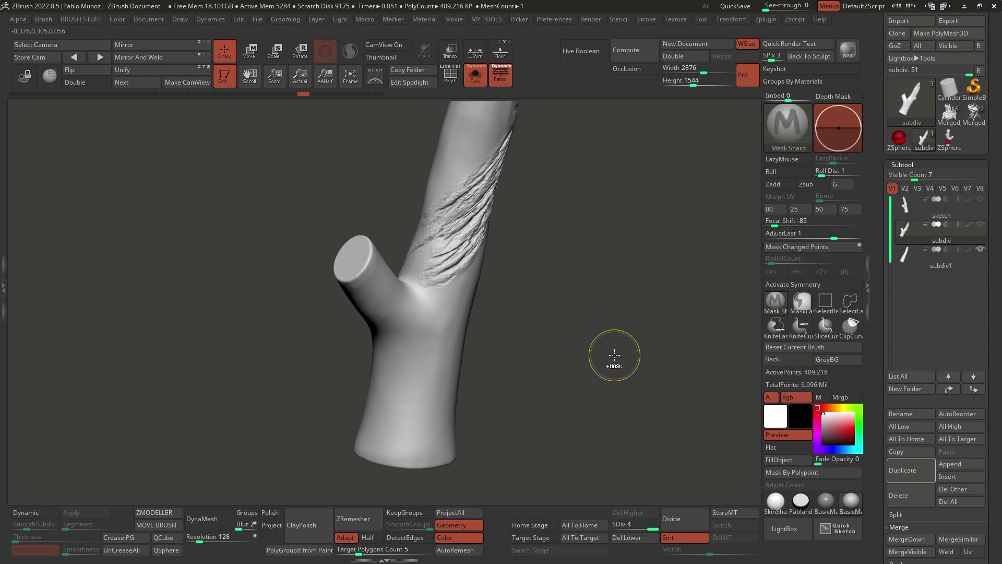
{"action": "right_click_drag", "start_coordinate": [612, 341], "coordinate": [608, 340]}
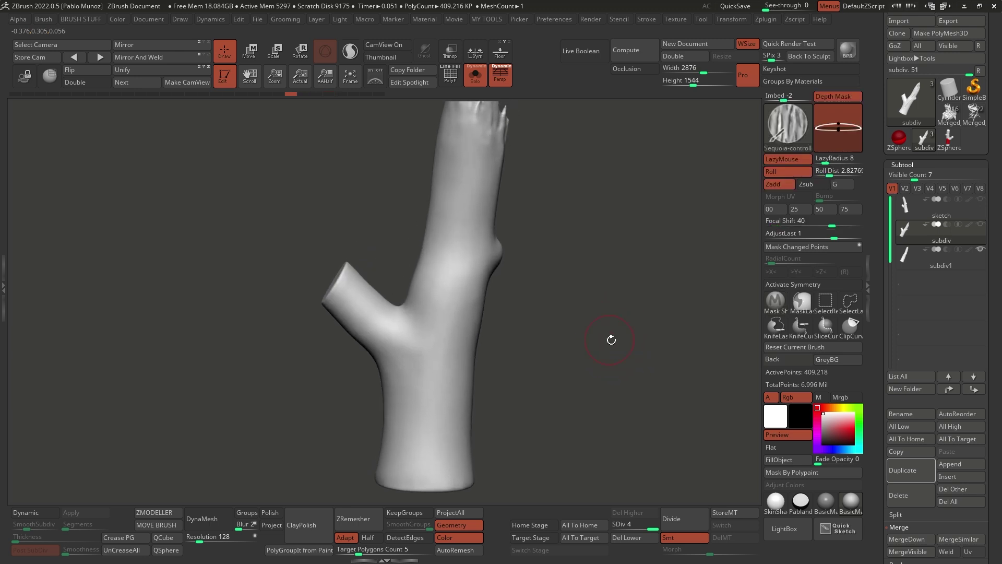
Subdivide the smooth trunk twice to level 6 and brush diagonal sequoia bark strokes down its upper part past the fork.
{"action": "left_click", "coordinate": [677, 512]}
{"action": "left_click", "coordinate": [678, 511]}
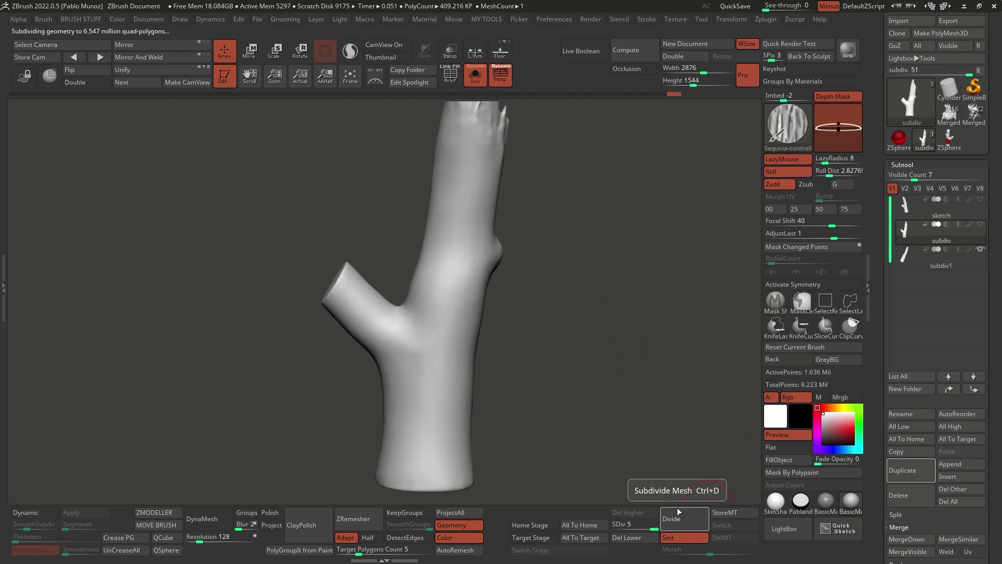
{"action": "right_click_drag", "start_coordinate": [562, 331], "coordinate": [520, 272]}
{"action": "mouse_move", "coordinate": [504, 175]}
{"action": "left_mouse_down"}
{"action": "mouse_move", "coordinate": [477, 276]}
{"action": "mouse_move", "coordinate": [485, 280]}
{"action": "mouse_move", "coordinate": [413, 366]}
{"action": "left_mouse_up"}
{"action": "mouse_move", "coordinate": [490, 282]}
{"action": "left_mouse_down"}
{"action": "mouse_move", "coordinate": [407, 389]}
{"action": "mouse_move", "coordinate": [417, 419]}
{"action": "mouse_move", "coordinate": [406, 454]}
{"action": "left_mouse_up"}
{"action": "mouse_move", "coordinate": [532, 284]}
{"action": "left_mouse_down"}
{"action": "mouse_move", "coordinate": [550, 268]}
{"action": "mouse_move", "coordinate": [543, 250]}
{"action": "left_mouse_up"}
{"action": "left_click_drag", "start_coordinate": [468, 154], "coordinate": [435, 244]}
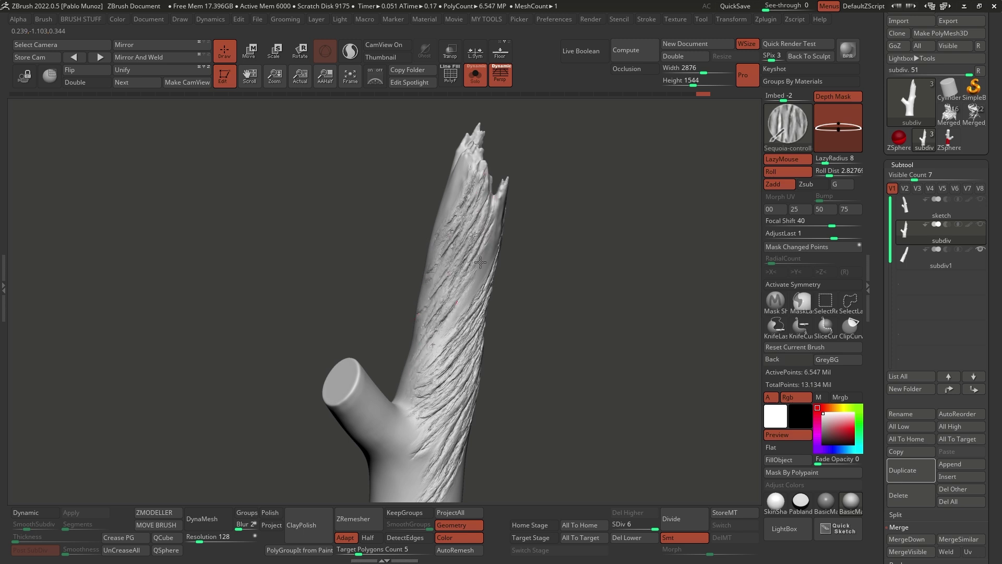
Add overlapping diagonal sequoia bark strokes around the trunk, carrying the twisted grain down toward the base.
{"action": "mouse_move", "coordinate": [397, 393]}
{"action": "left_mouse_down"}
{"action": "mouse_move", "coordinate": [552, 320]}
{"action": "mouse_move", "coordinate": [582, 277]}
{"action": "mouse_move", "coordinate": [566, 242]}
{"action": "mouse_move", "coordinate": [539, 224]}
{"action": "mouse_move", "coordinate": [464, 233]}
{"action": "mouse_move", "coordinate": [521, 212]}
{"action": "mouse_move", "coordinate": [543, 221]}
{"action": "mouse_move", "coordinate": [554, 208]}
{"action": "mouse_move", "coordinate": [564, 219]}
{"action": "mouse_move", "coordinate": [579, 380]}
{"action": "mouse_move", "coordinate": [552, 231]}
{"action": "mouse_move", "coordinate": [504, 231]}
{"action": "left_mouse_up"}
{"action": "mouse_move", "coordinate": [571, 209]}
{"action": "left_mouse_down"}
{"action": "mouse_move", "coordinate": [512, 358]}
{"action": "mouse_move", "coordinate": [422, 450]}
{"action": "mouse_move", "coordinate": [424, 464]}
{"action": "left_mouse_up"}
{"action": "left_click_drag", "start_coordinate": [446, 355], "coordinate": [450, 454]}
{"action": "left_click_drag", "start_coordinate": [554, 292], "coordinate": [533, 324]}
{"action": "mouse_move", "coordinate": [470, 257]}
{"action": "left_mouse_down"}
{"action": "mouse_move", "coordinate": [406, 383]}
{"action": "mouse_move", "coordinate": [407, 462]}
{"action": "left_mouse_up"}
{"action": "left_click_drag", "start_coordinate": [449, 292], "coordinate": [417, 462]}
{"action": "left_click_drag", "start_coordinate": [517, 339], "coordinate": [538, 332]}
{"action": "mouse_move", "coordinate": [442, 321]}
{"action": "left_mouse_down"}
{"action": "mouse_move", "coordinate": [403, 412]}
{"action": "mouse_move", "coordinate": [401, 467]}
{"action": "left_mouse_up"}
Brush sequoia bark down the bare trunk surface beneath the side branch to the base rim.
{"action": "mouse_move", "coordinate": [335, 189]}
{"action": "left_mouse_down"}
{"action": "mouse_move", "coordinate": [377, 275]}
{"action": "mouse_move", "coordinate": [368, 338]}
{"action": "left_mouse_up"}
{"action": "left_click_drag", "start_coordinate": [357, 204], "coordinate": [374, 444]}
{"action": "mouse_move", "coordinate": [377, 227]}
{"action": "left_mouse_down"}
{"action": "mouse_move", "coordinate": [386, 271]}
{"action": "mouse_move", "coordinate": [378, 470]}
{"action": "left_mouse_up"}
{"action": "left_click_drag", "start_coordinate": [441, 238], "coordinate": [399, 346]}
{"action": "mouse_move", "coordinate": [495, 272]}
{"action": "left_mouse_down"}
{"action": "mouse_move", "coordinate": [456, 318]}
{"action": "mouse_move", "coordinate": [468, 296]}
{"action": "mouse_move", "coordinate": [523, 279]}
{"action": "left_mouse_up"}
{"action": "left_click_drag", "start_coordinate": [357, 282], "coordinate": [397, 448]}
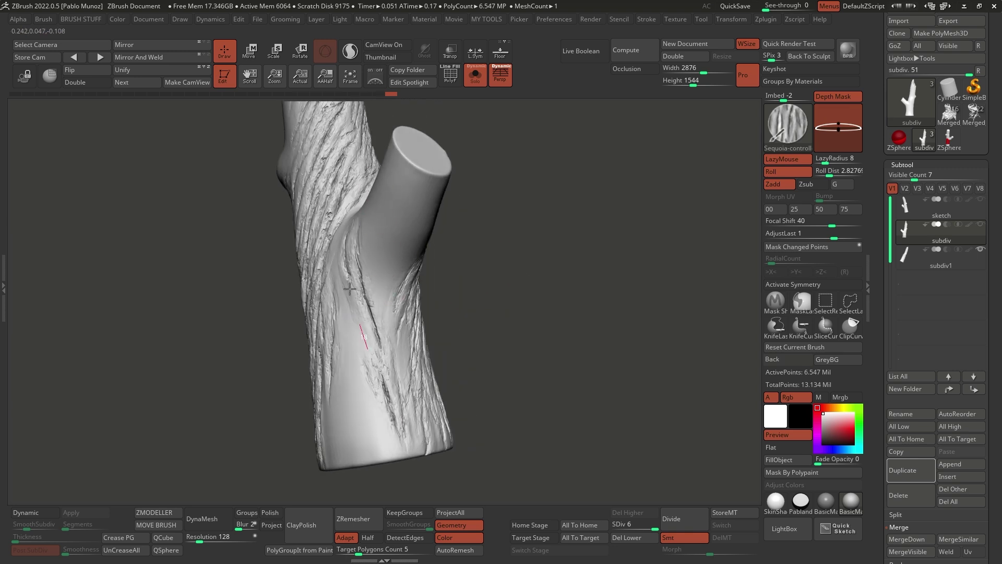
{"action": "left_click_drag", "start_coordinate": [339, 225], "coordinate": [365, 438]}
{"action": "left_click_drag", "start_coordinate": [345, 289], "coordinate": [375, 470]}
{"action": "mouse_move", "coordinate": [355, 363]}
{"action": "left_mouse_down"}
{"action": "mouse_move", "coordinate": [322, 415]}
{"action": "mouse_move", "coordinate": [340, 484]}
{"action": "left_mouse_up"}
{"action": "left_click_drag", "start_coordinate": [340, 293], "coordinate": [375, 457]}
{"action": "left_click_drag", "start_coordinate": [364, 340], "coordinate": [403, 457]}
{"action": "left_click_drag", "start_coordinate": [384, 308], "coordinate": [431, 454]}
{"action": "left_click_drag", "start_coordinate": [361, 234], "coordinate": [433, 441]}
Cover the side branch and its junction with the trunk in sequoia bark strokes from all around.
{"action": "mouse_move", "coordinate": [482, 334]}
{"action": "left_mouse_down"}
{"action": "mouse_move", "coordinate": [489, 359]}
{"action": "mouse_move", "coordinate": [421, 354]}
{"action": "mouse_move", "coordinate": [417, 218]}
{"action": "left_mouse_up"}
{"action": "left_click_drag", "start_coordinate": [389, 351], "coordinate": [429, 209]}
{"action": "left_click_drag", "start_coordinate": [402, 315], "coordinate": [442, 220]}
{"action": "left_click_drag", "start_coordinate": [419, 257], "coordinate": [405, 318]}
{"action": "left_click_drag", "start_coordinate": [509, 271], "coordinate": [460, 264]}
{"action": "left_click_drag", "start_coordinate": [402, 254], "coordinate": [412, 350]}
{"action": "left_click_drag", "start_coordinate": [385, 212], "coordinate": [412, 360]}
{"action": "mouse_move", "coordinate": [405, 225]}
{"action": "left_mouse_down"}
{"action": "mouse_move", "coordinate": [425, 334]}
{"action": "mouse_move", "coordinate": [431, 321]}
{"action": "left_mouse_up"}
{"action": "mouse_move", "coordinate": [537, 251]}
{"action": "left_mouse_down"}
{"action": "mouse_move", "coordinate": [472, 241]}
{"action": "mouse_move", "coordinate": [461, 250]}
{"action": "left_mouse_up"}
{"action": "left_click_drag", "start_coordinate": [383, 230], "coordinate": [420, 308]}
{"action": "left_click_drag", "start_coordinate": [400, 217], "coordinate": [438, 289]}
{"action": "left_click_drag", "start_coordinate": [445, 224], "coordinate": [405, 225]}
{"action": "left_click_drag", "start_coordinate": [403, 199], "coordinate": [452, 313]}
{"action": "left_click_drag", "start_coordinate": [404, 191], "coordinate": [467, 285]}
{"action": "left_click_drag", "start_coordinate": [449, 230], "coordinate": [473, 308]}
{"action": "left_click_drag", "start_coordinate": [472, 263], "coordinate": [485, 293]}
{"action": "mouse_move", "coordinate": [478, 239]}
{"action": "left_mouse_down"}
{"action": "mouse_move", "coordinate": [618, 252]}
{"action": "mouse_move", "coordinate": [548, 284]}
{"action": "left_mouse_up"}
{"action": "mouse_move", "coordinate": [528, 248]}
{"action": "left_mouse_down"}
{"action": "mouse_move", "coordinate": [493, 310]}
{"action": "mouse_move", "coordinate": [480, 292]}
{"action": "mouse_move", "coordinate": [463, 292]}
{"action": "left_mouse_up"}
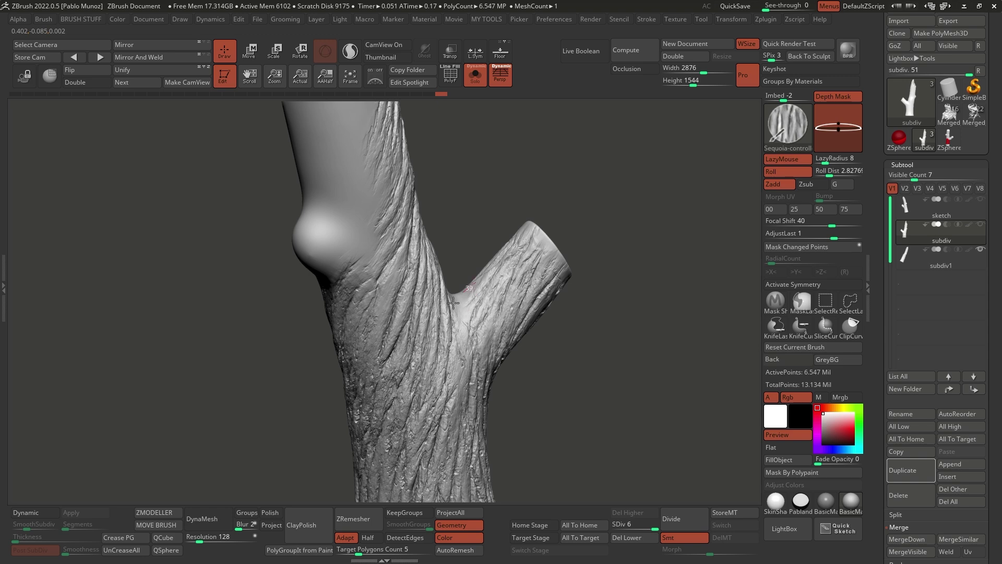
Fill the bare trunk surface near the knob with long sequoia bark strokes, reaching up to the broken tip.
{"action": "mouse_move", "coordinate": [509, 199]}
{"action": "left_mouse_down", "text": "alt"}
{"action": "mouse_move", "coordinate": [558, 283]}
{"action": "mouse_move", "coordinate": [512, 208]}
{"action": "mouse_move", "coordinate": [524, 264]}
{"action": "left_mouse_up", "text": "alt"}
{"action": "left_click_drag", "start_coordinate": [423, 133], "coordinate": [433, 286]}
{"action": "left_click_drag", "start_coordinate": [442, 162], "coordinate": [417, 385]}
{"action": "left_click_drag", "start_coordinate": [459, 330], "coordinate": [424, 424]}
{"action": "left_click_drag", "start_coordinate": [474, 329], "coordinate": [444, 406]}
{"action": "left_click_drag", "start_coordinate": [522, 261], "coordinate": [543, 303], "text": "alt"}
{"action": "left_click_drag", "start_coordinate": [427, 112], "coordinate": [442, 410]}
{"action": "mouse_move", "coordinate": [417, 141]}
{"action": "left_mouse_down"}
{"action": "mouse_move", "coordinate": [426, 214]}
{"action": "mouse_move", "coordinate": [416, 389]}
{"action": "left_mouse_up"}
{"action": "left_click_drag", "start_coordinate": [404, 180], "coordinate": [406, 378]}
{"action": "mouse_move", "coordinate": [488, 224]}
{"action": "left_mouse_down"}
{"action": "mouse_move", "coordinate": [511, 243]}
{"action": "mouse_move", "coordinate": [517, 217]}
{"action": "left_mouse_up"}
{"action": "left_click_drag", "start_coordinate": [416, 159], "coordinate": [418, 234]}
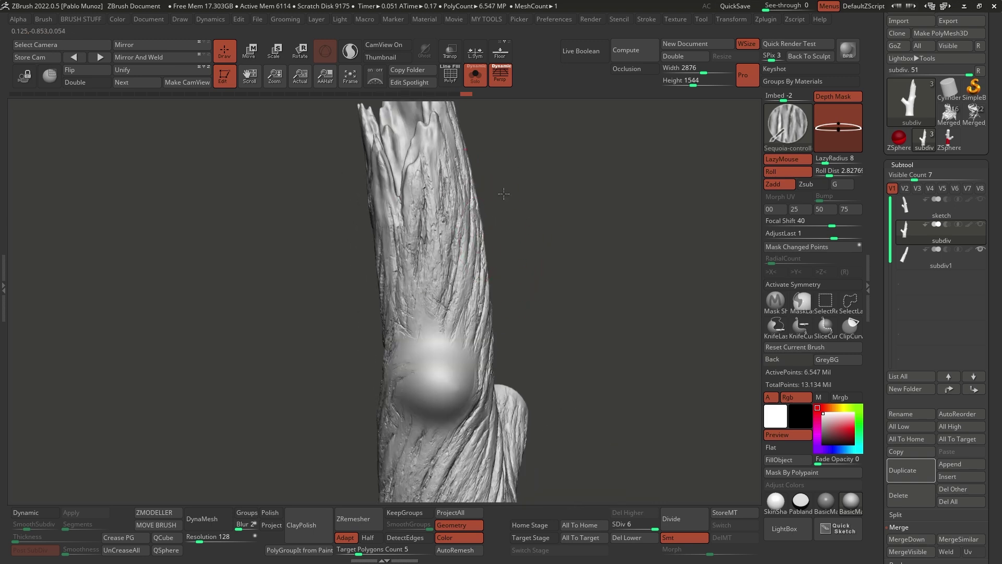
Wrap sequoia bark strokes around the rounded knob and fill the remaining bare areas of the upper trunk.
{"action": "left_click_drag", "start_coordinate": [491, 193], "coordinate": [523, 196]}
{"action": "left_click_drag", "start_coordinate": [408, 191], "coordinate": [403, 308]}
{"action": "left_click_drag", "start_coordinate": [483, 275], "coordinate": [498, 194], "text": "alt"}
{"action": "left_click_drag", "start_coordinate": [439, 225], "coordinate": [395, 379]}
{"action": "mouse_move", "coordinate": [580, 306]}
{"action": "left_mouse_down"}
{"action": "mouse_move", "coordinate": [505, 284]}
{"action": "mouse_move", "coordinate": [451, 295]}
{"action": "left_mouse_up"}
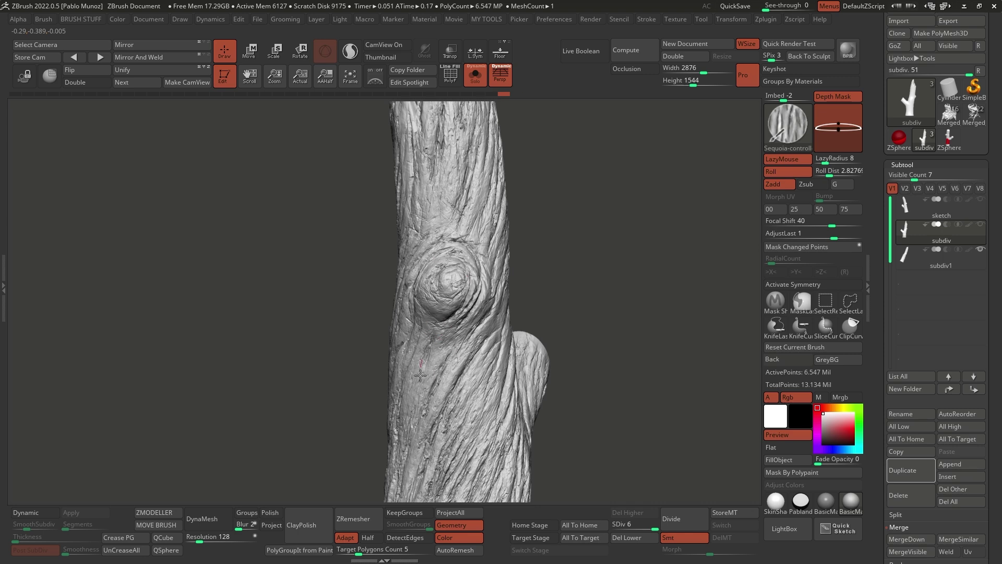
{"action": "left_click_drag", "start_coordinate": [552, 295], "coordinate": [520, 303]}
{"action": "left_click_drag", "start_coordinate": [516, 252], "coordinate": [559, 261]}
{"action": "left_click_drag", "start_coordinate": [457, 201], "coordinate": [468, 138]}
{"action": "mouse_move", "coordinate": [552, 287]}
{"action": "left_mouse_down"}
{"action": "mouse_move", "coordinate": [566, 298]}
{"action": "mouse_move", "coordinate": [536, 305]}
{"action": "left_mouse_up"}
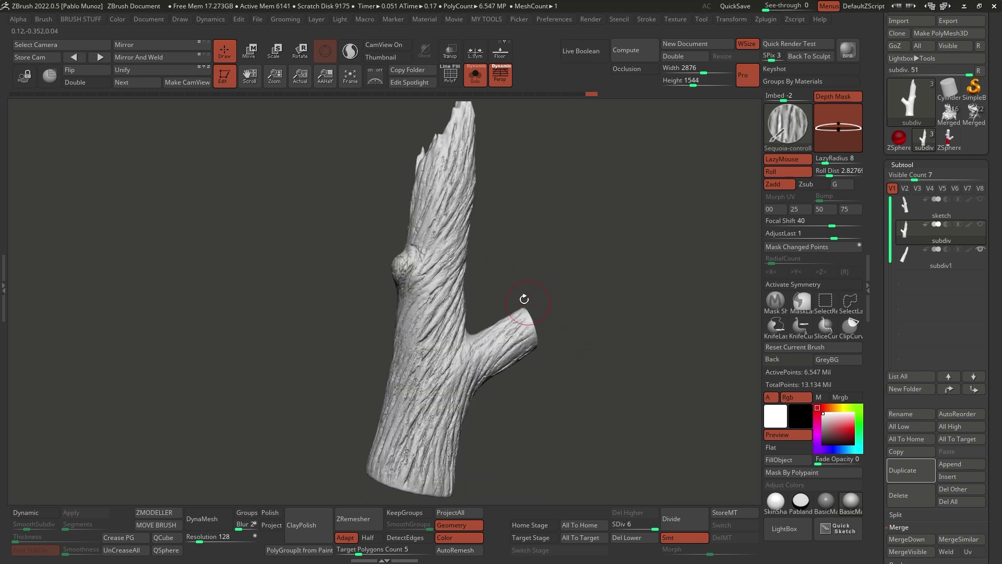
Leave a canvas snapshot of the sequoia trunk and place the hickory subdiv1 subtool beside it for comparison.
{"action": "left_click_drag", "start_coordinate": [576, 230], "coordinate": [512, 376]}
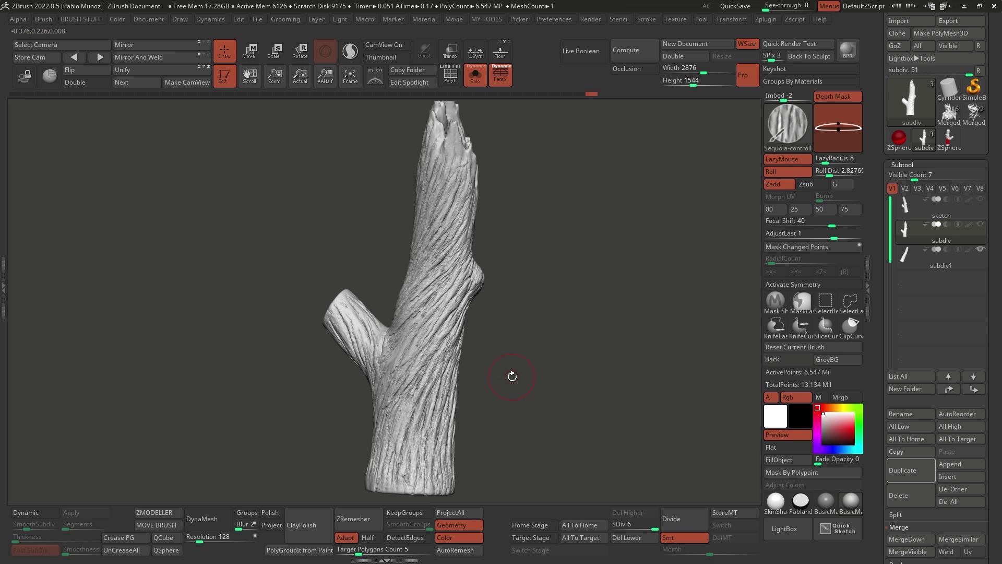
{"action": "left_click_drag", "start_coordinate": [512, 376], "coordinate": [512, 377]}
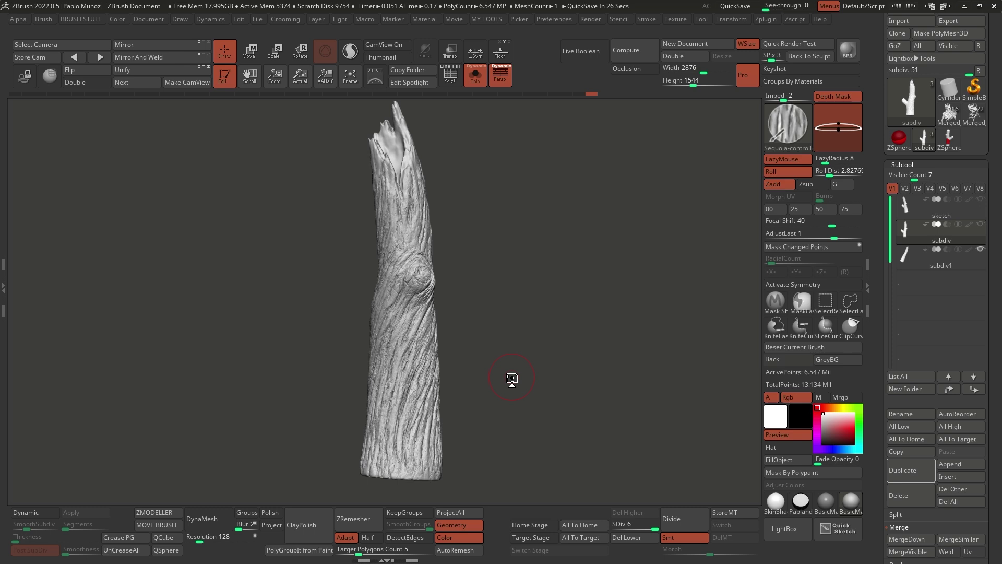
{"action": "mouse_move", "coordinate": [588, 299]}
{"action": "left_mouse_down"}
{"action": "mouse_move", "coordinate": [597, 291]}
{"action": "mouse_move", "coordinate": [578, 276]}
{"action": "mouse_move", "coordinate": [528, 256]}
{"action": "left_mouse_up"}
{"action": "key", "text": "shift"}
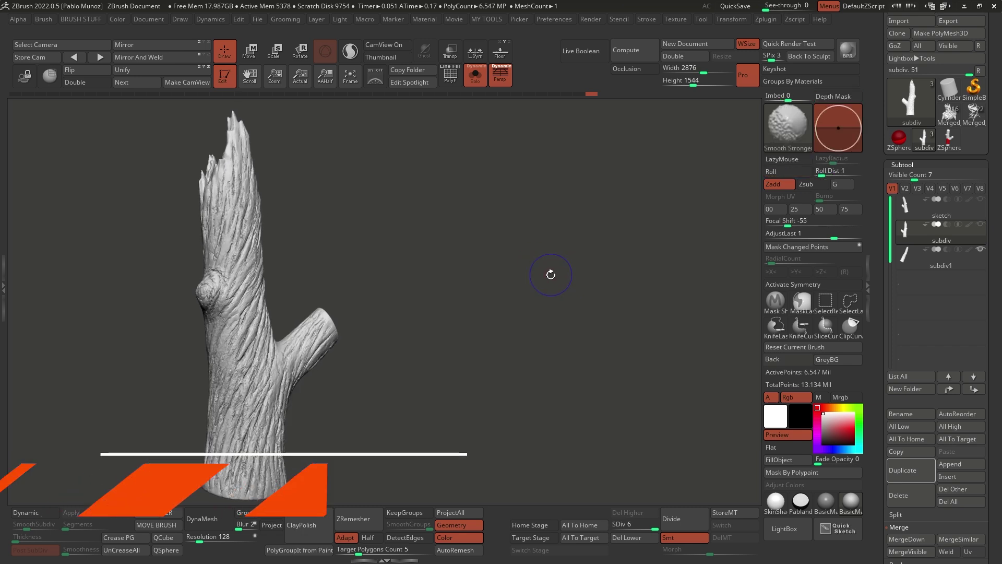
{"action": "left_click", "coordinate": [935, 258]}
{"action": "mouse_move", "coordinate": [454, 329]}
{"action": "left_mouse_down", "text": "alt"}
{"action": "mouse_move", "coordinate": [501, 306]}
{"action": "mouse_move", "coordinate": [605, 286]}
{"action": "mouse_move", "coordinate": [622, 294]}
{"action": "left_mouse_up", "text": "alt"}
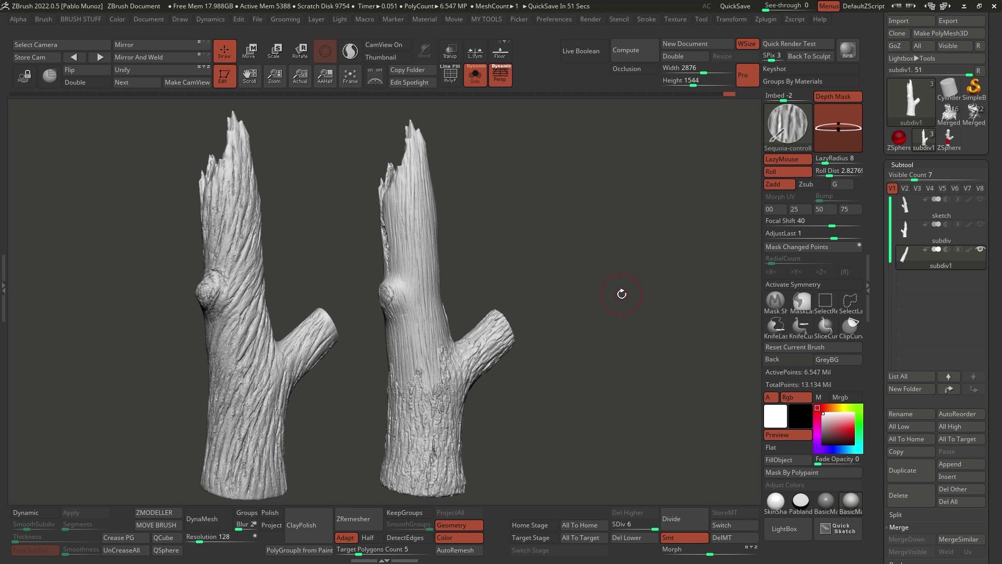
Browse the bark and wood brush library and load the Crack-Alpha01 brush.
{"action": "left_click", "coordinate": [784, 528]}
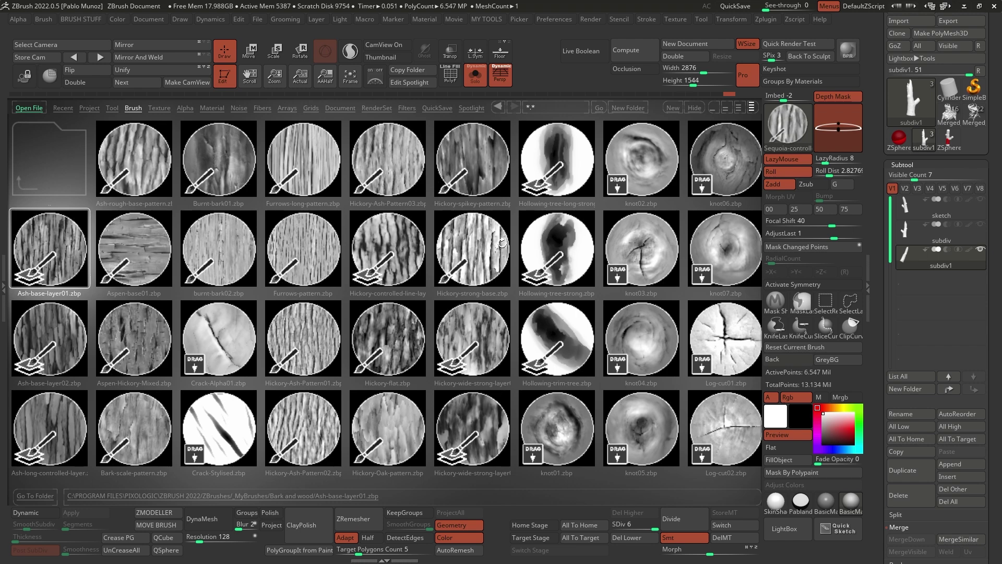
{"action": "left_click_drag", "start_coordinate": [631, 174], "coordinate": [380, 170]}
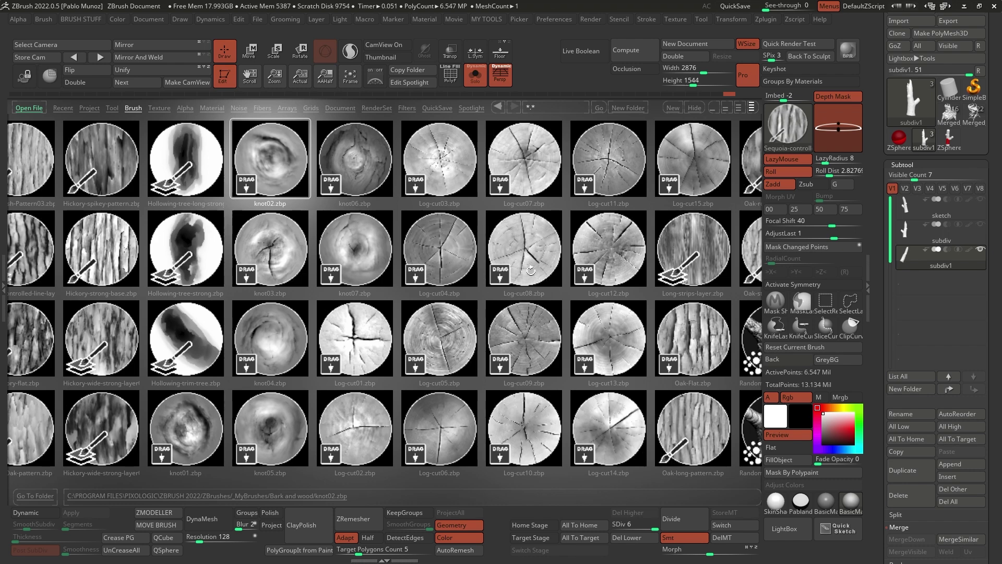
{"action": "left_click_drag", "start_coordinate": [243, 259], "coordinate": [386, 264]}
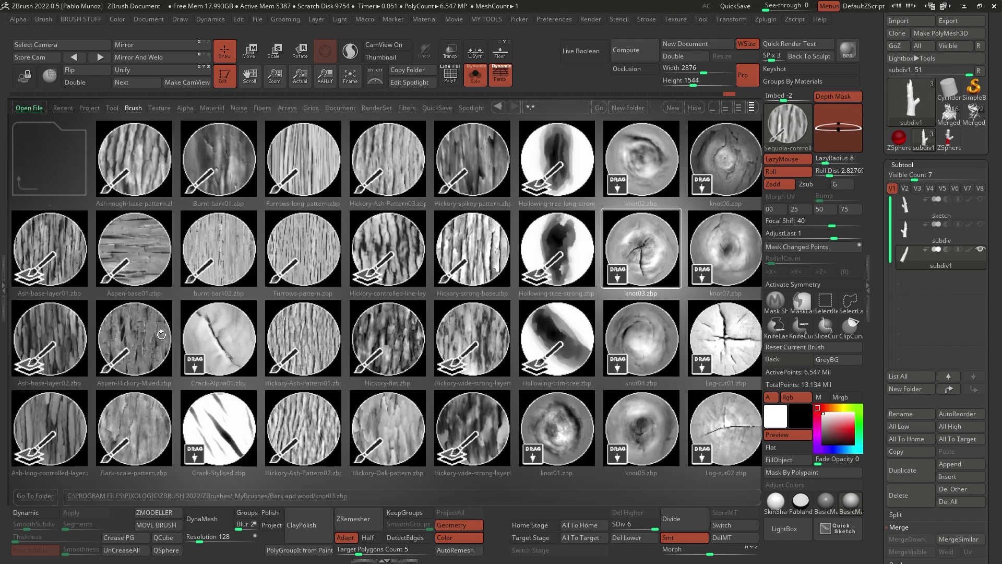
{"action": "left_click", "coordinate": [225, 343]}
{"action": "double_click", "coordinate": [219, 348]}
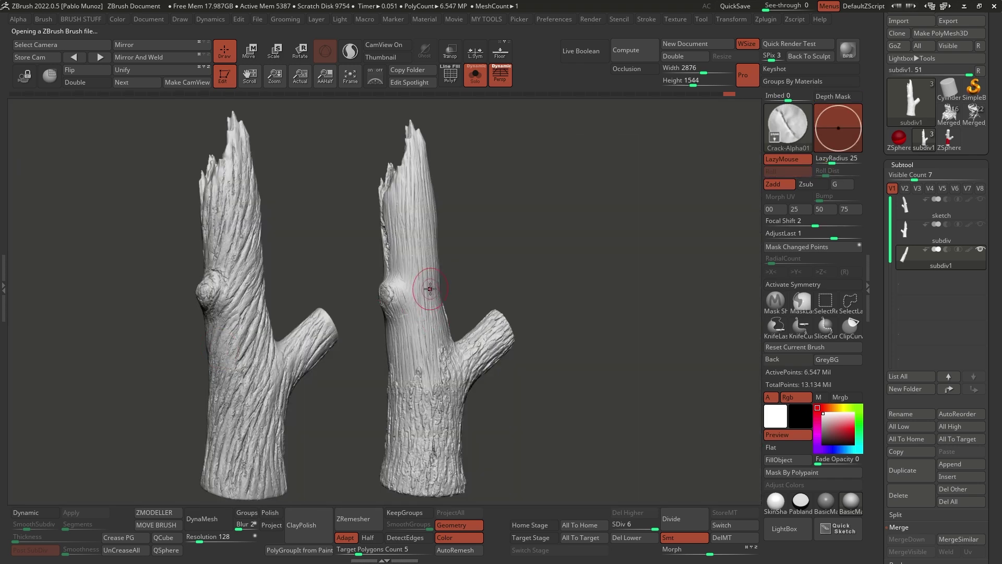
Try stamping cracks into the hickory trunk near the branch fork.
{"action": "left_click_drag", "start_coordinate": [405, 270], "coordinate": [444, 380]}
{"action": "left_click_drag", "start_coordinate": [619, 237], "coordinate": [534, 213]}
{"action": "key", "text": "ctrl+z"}
{"action": "left_click_drag", "start_coordinate": [473, 278], "coordinate": [481, 374]}
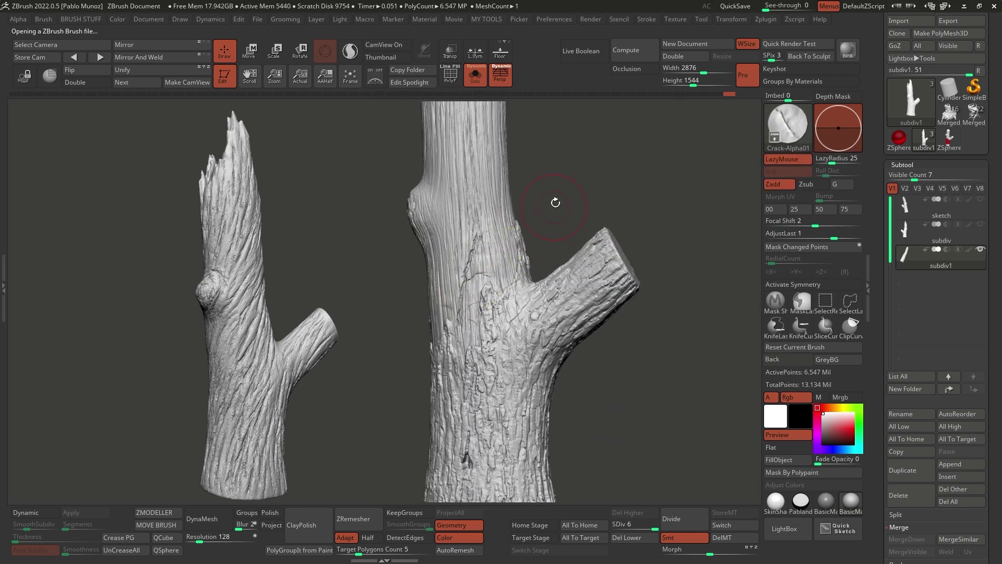
{"action": "left_click_drag", "start_coordinate": [543, 228], "coordinate": [562, 204]}
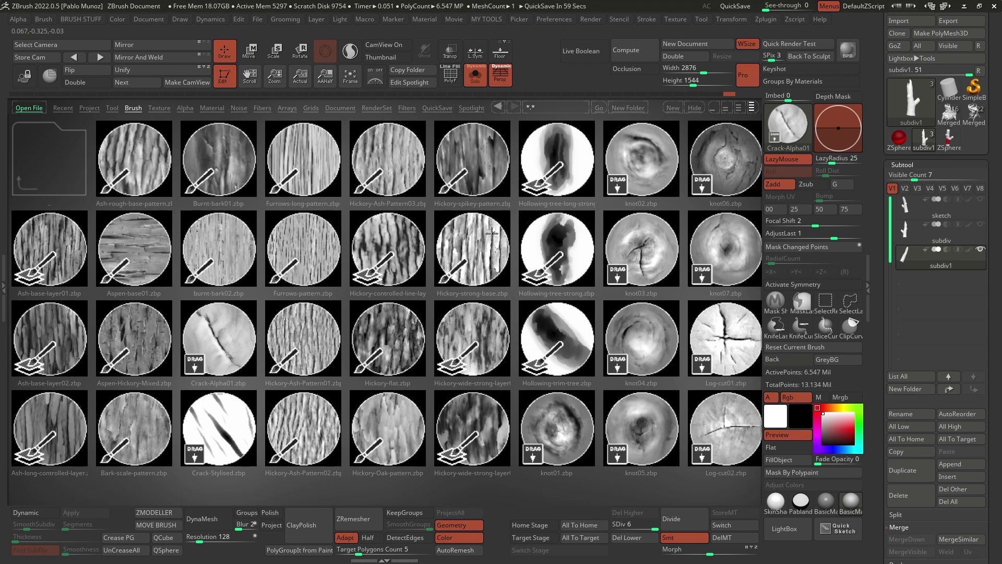
Load the Random-strong-wood-pattern-maker brush from the bark and wood brush library.
{"action": "left_click", "coordinate": [567, 332]}
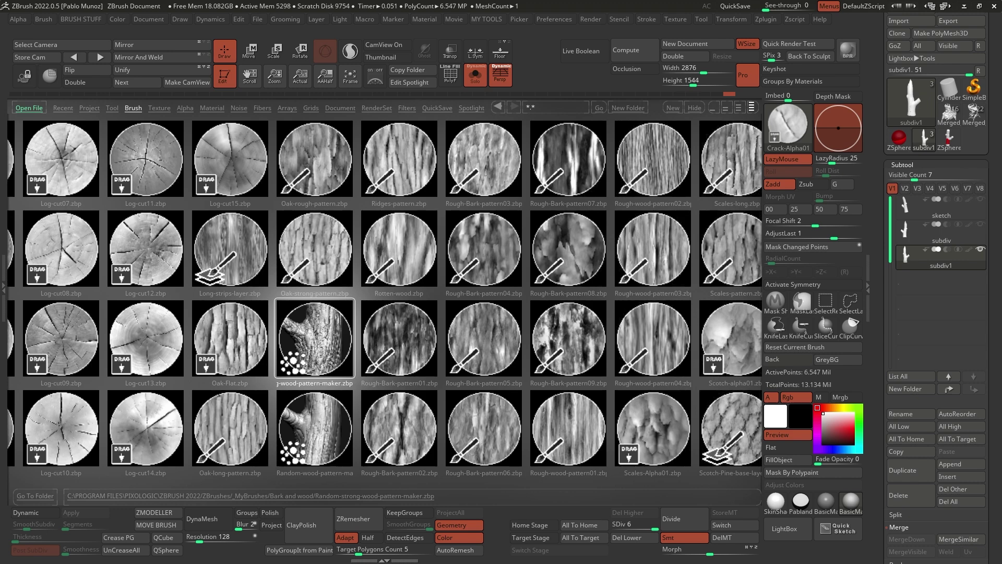
{"action": "left_click", "coordinate": [309, 404]}
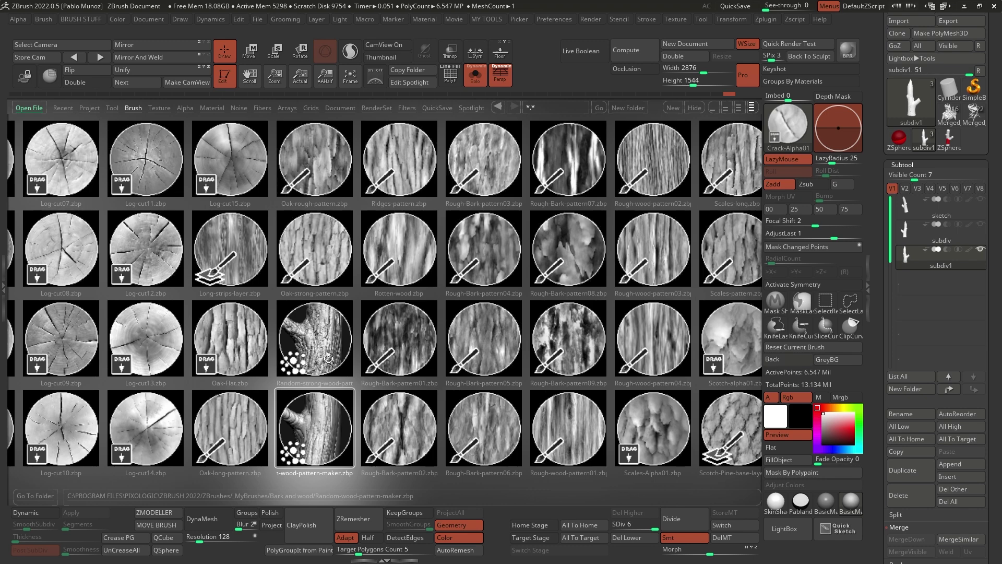
{"action": "double_click", "coordinate": [317, 335]}
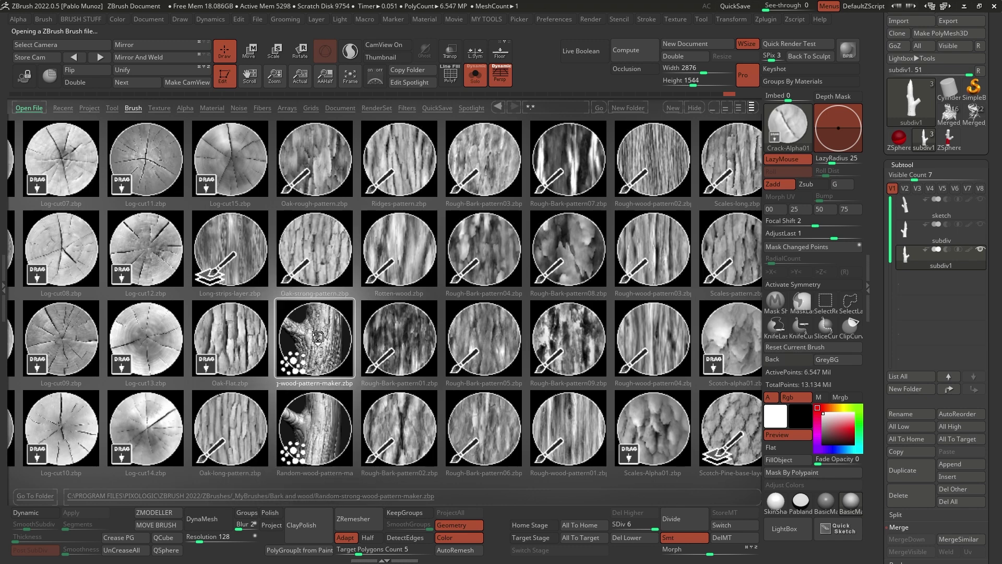
Duplicate the sequoia-covered subdiv subtool to keep a copy of the finished bark.
{"action": "left_click", "coordinate": [907, 235]}
{"action": "left_click", "coordinate": [907, 256]}
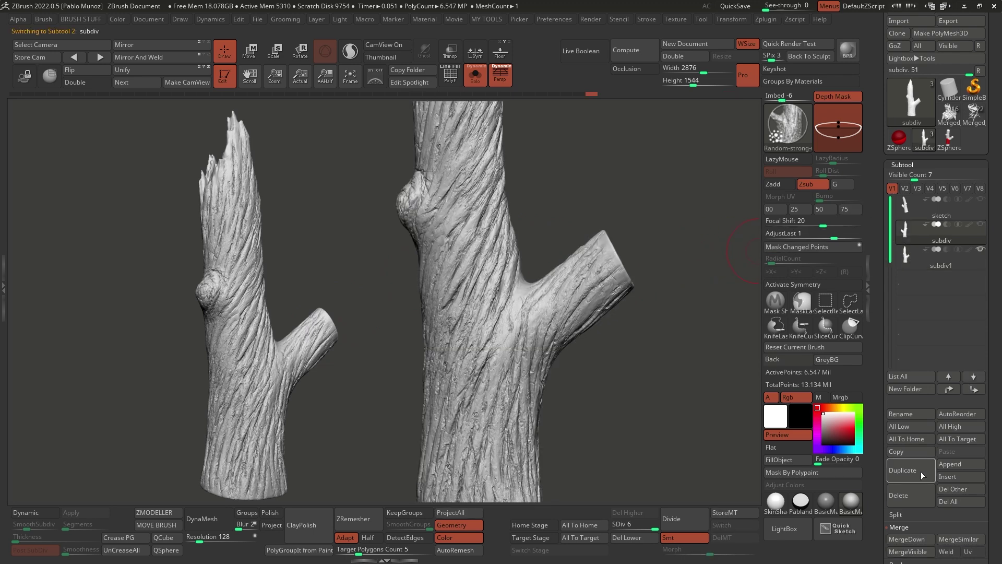
{"action": "left_click", "coordinate": [916, 471]}
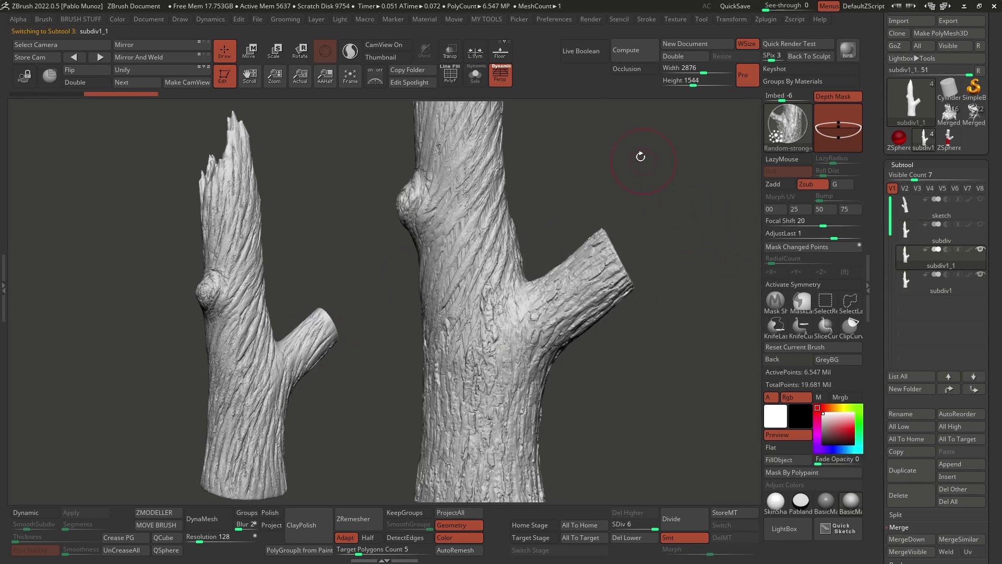
Clear the canvas snapshot and rewind the original subdiv subtool's history to the smooth trunk at subdivision level 5.
{"action": "right_click_drag", "start_coordinate": [550, 185], "coordinate": [526, 165], "text": "ctrl"}
{"action": "left_click_drag", "start_coordinate": [589, 88], "coordinate": [291, 94]}
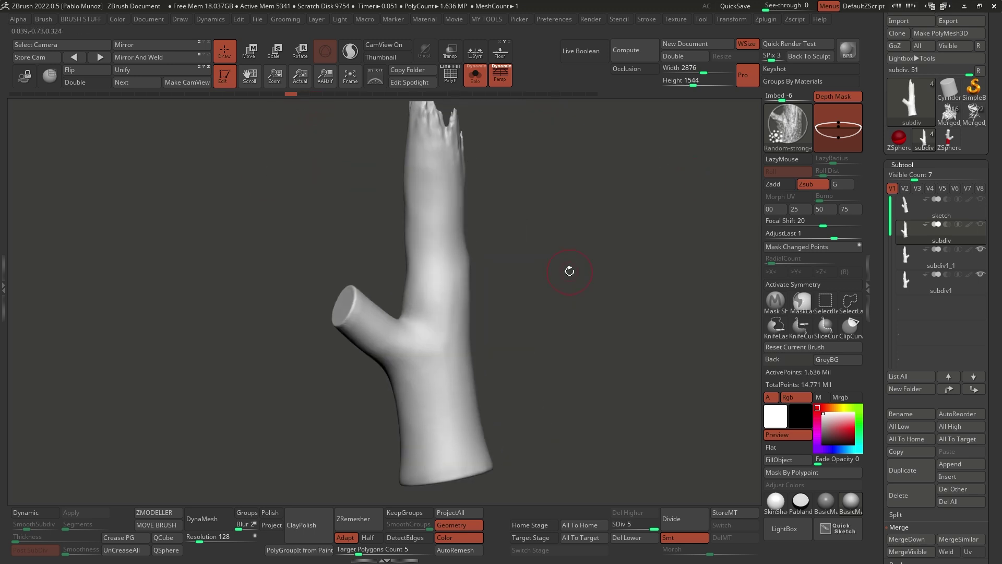
{"action": "right_click_drag", "start_coordinate": [569, 271], "coordinate": [584, 286], "text": "alt"}
{"action": "right_click", "coordinate": [599, 275]}
{"action": "key", "text": "f"}
{"action": "right_click", "coordinate": [600, 282]}
{"action": "left_click_drag", "start_coordinate": [584, 280], "coordinate": [559, 285]}
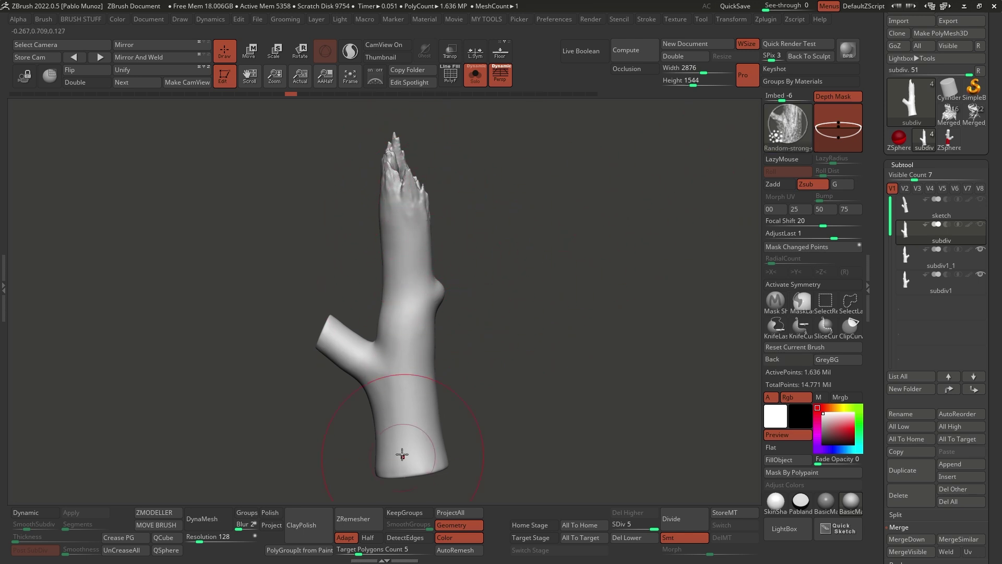
Try long random wood pattern strokes down the smooth trunk, accepting the removal of the newer undo history entries.
{"action": "left_click_drag", "start_coordinate": [405, 181], "coordinate": [405, 443]}
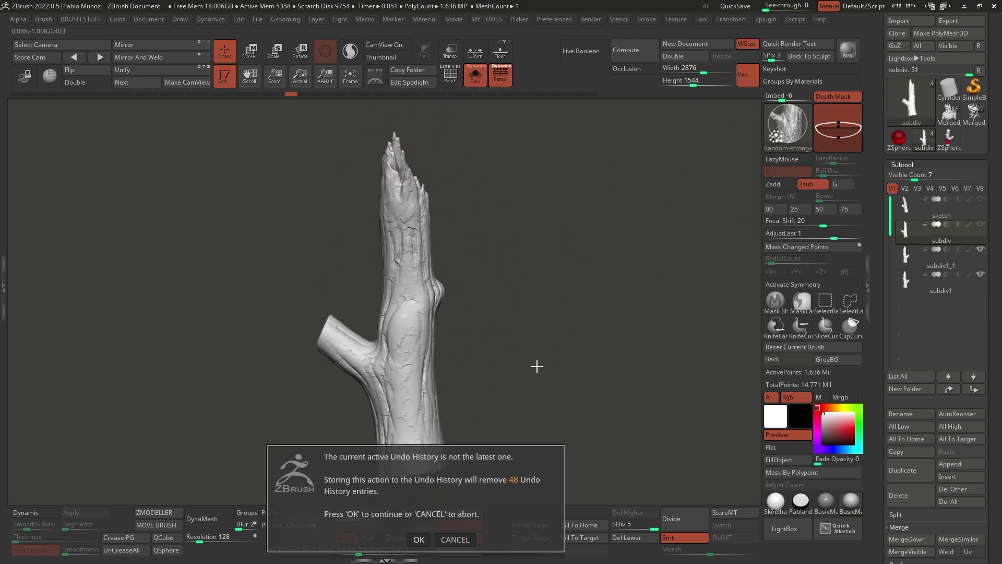
{"action": "left_click", "coordinate": [419, 539]}
{"action": "mouse_move", "coordinate": [543, 371]}
{"action": "left_mouse_down"}
{"action": "mouse_move", "coordinate": [584, 359]}
{"action": "mouse_move", "coordinate": [521, 371]}
{"action": "left_mouse_up"}
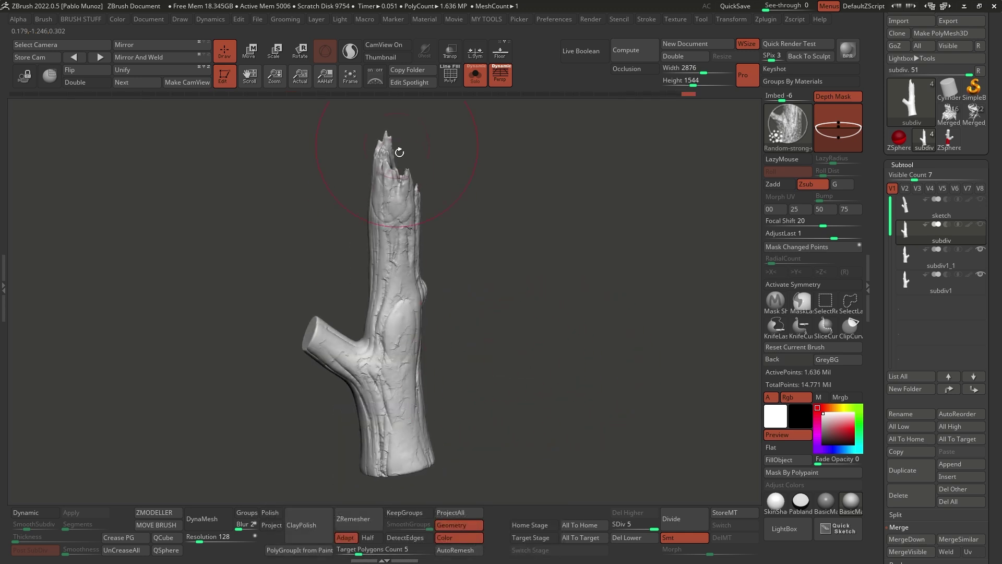
{"action": "key", "text": "ctrl+z"}
{"action": "left_click_drag", "start_coordinate": [392, 166], "coordinate": [408, 425]}
{"action": "key", "text": "ctrl+z"}
{"action": "left_click_drag", "start_coordinate": [387, 214], "coordinate": [399, 536]}
{"action": "key", "text": "ctrl+z"}
Try shorter random wood pattern strokes on the upper trunk from a rotated view.
{"action": "left_click_drag", "start_coordinate": [509, 334], "coordinate": [453, 325]}
{"action": "mouse_move", "coordinate": [409, 217]}
{"action": "left_mouse_down"}
{"action": "mouse_move", "coordinate": [421, 313]}
{"action": "mouse_move", "coordinate": [413, 251]}
{"action": "left_mouse_up"}
{"action": "left_click_drag", "start_coordinate": [467, 246], "coordinate": [494, 240]}
{"action": "key", "text": "ctrl+z"}
{"action": "mouse_move", "coordinate": [389, 219]}
{"action": "left_mouse_down"}
{"action": "mouse_move", "coordinate": [391, 196]}
{"action": "mouse_move", "coordinate": [379, 381]}
{"action": "mouse_move", "coordinate": [383, 334]}
{"action": "left_mouse_up"}
{"action": "key", "text": "ctrl+z"}
{"action": "key", "text": "ctrl+z"}
Try covering the whole trunk and side branch in random wood pattern strokes from several angles.
{"action": "mouse_move", "coordinate": [484, 240]}
{"action": "left_mouse_down"}
{"action": "mouse_move", "coordinate": [496, 219]}
{"action": "mouse_move", "coordinate": [475, 306]}
{"action": "mouse_move", "coordinate": [519, 267]}
{"action": "left_mouse_up"}
{"action": "mouse_move", "coordinate": [405, 170]}
{"action": "left_mouse_down"}
{"action": "mouse_move", "coordinate": [377, 426]}
{"action": "mouse_move", "coordinate": [389, 460]}
{"action": "left_mouse_up"}
{"action": "left_click_drag", "start_coordinate": [473, 376], "coordinate": [589, 337]}
{"action": "mouse_move", "coordinate": [376, 412]}
{"action": "left_mouse_down"}
{"action": "mouse_move", "coordinate": [404, 188]}
{"action": "mouse_move", "coordinate": [360, 448]}
{"action": "left_mouse_up"}
{"action": "mouse_move", "coordinate": [467, 338]}
{"action": "left_mouse_down", "text": "alt"}
{"action": "mouse_move", "coordinate": [489, 317]}
{"action": "mouse_move", "coordinate": [445, 369]}
{"action": "left_mouse_up", "text": "alt"}
{"action": "mouse_move", "coordinate": [410, 418]}
{"action": "left_mouse_down"}
{"action": "mouse_move", "coordinate": [436, 175]}
{"action": "mouse_move", "coordinate": [410, 425]}
{"action": "mouse_move", "coordinate": [329, 266]}
{"action": "left_mouse_up"}
{"action": "mouse_move", "coordinate": [482, 274]}
{"action": "left_mouse_down", "text": "alt"}
{"action": "mouse_move", "coordinate": [516, 312]}
{"action": "mouse_move", "coordinate": [526, 303]}
{"action": "left_mouse_up", "text": "alt"}
{"action": "left_click_drag", "start_coordinate": [425, 414], "coordinate": [470, 172]}
{"action": "mouse_move", "coordinate": [514, 292]}
{"action": "left_mouse_down"}
{"action": "mouse_move", "coordinate": [559, 286]}
{"action": "mouse_move", "coordinate": [590, 300]}
{"action": "mouse_move", "coordinate": [584, 331]}
{"action": "left_mouse_up"}
{"action": "key", "text": "ctrl"}
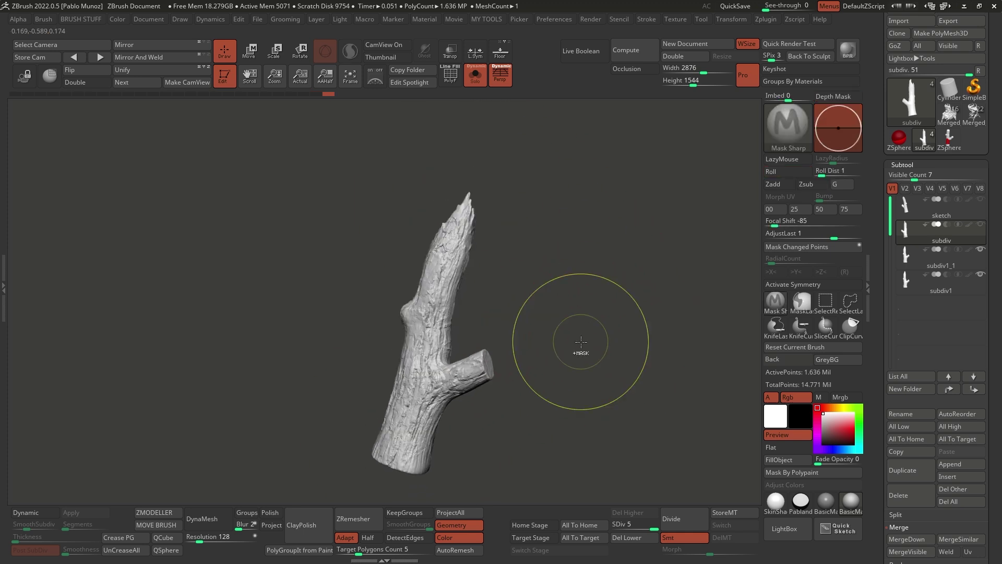
{"action": "key", "text": "ctrl+z"}
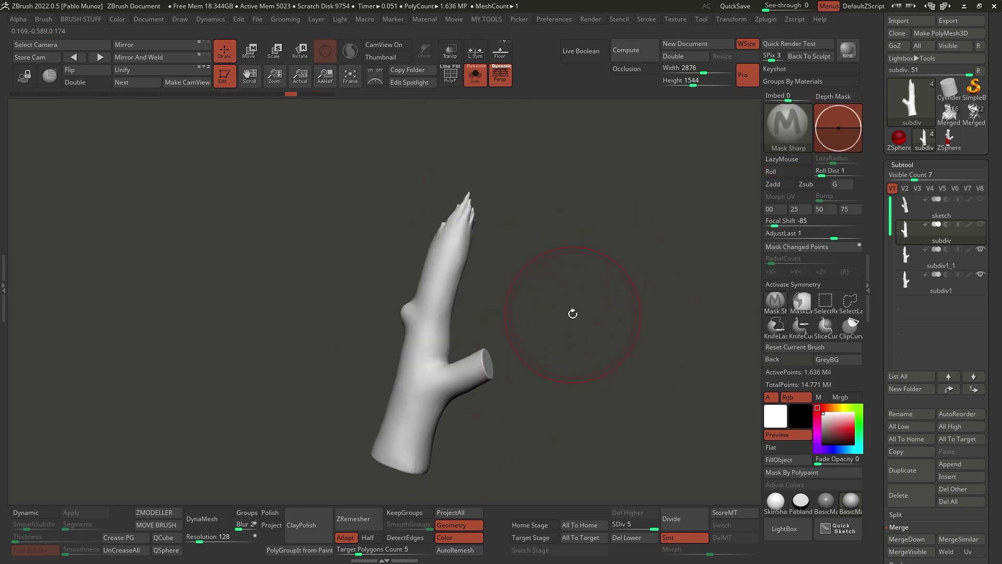
Try two more full-length random wood pattern strokes from the broken tip to the base.
{"action": "left_click_drag", "start_coordinate": [462, 210], "coordinate": [402, 444]}
{"action": "left_click_drag", "start_coordinate": [507, 324], "coordinate": [546, 327]}
{"action": "key", "text": "ctrl+z"}
{"action": "left_click_drag", "start_coordinate": [459, 211], "coordinate": [411, 439]}
{"action": "left_click_drag", "start_coordinate": [519, 384], "coordinate": [545, 362]}
{"action": "key", "text": "ctrl+z"}
Enable BackfaceMask for the random wood pattern brush and test it with a stroke down the trunk.
{"action": "key", "text": "b"}
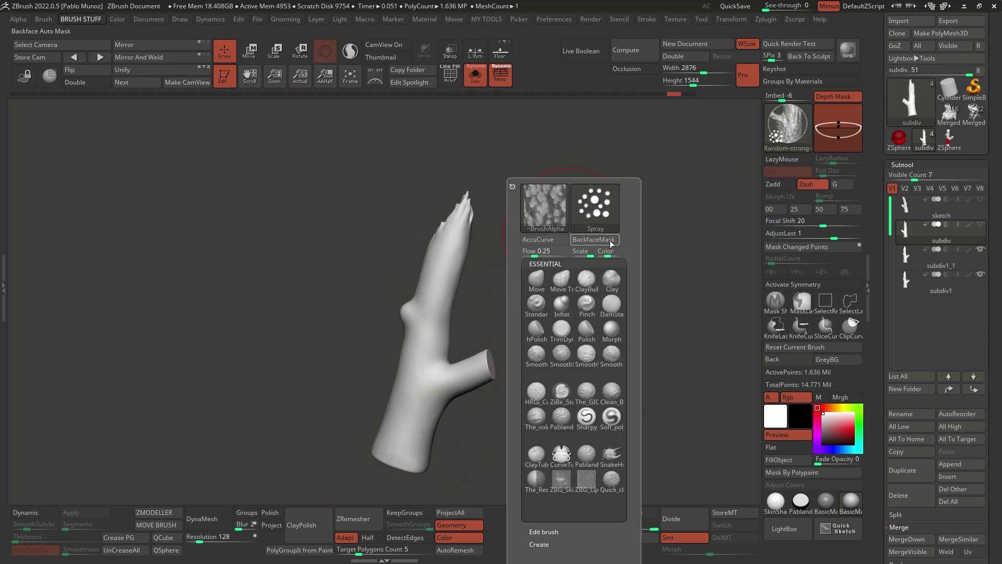
{"action": "key", "text": "b"}
{"action": "left_click", "coordinate": [603, 242]}
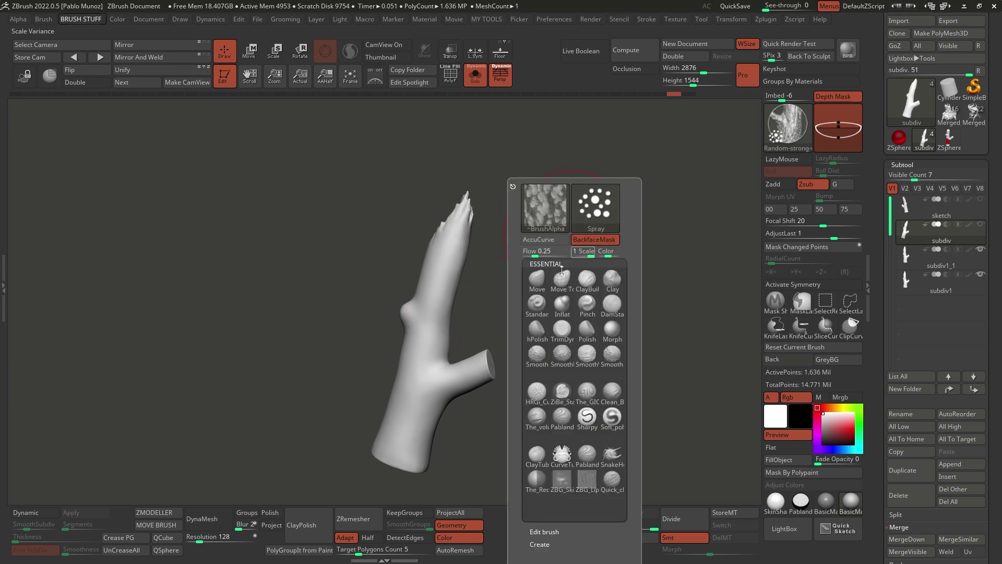
{"action": "left_click_drag", "start_coordinate": [452, 258], "coordinate": [418, 399]}
{"action": "mouse_move", "coordinate": [561, 284]}
{"action": "left_mouse_down"}
{"action": "mouse_move", "coordinate": [470, 276]}
{"action": "mouse_move", "coordinate": [600, 269]}
{"action": "mouse_move", "coordinate": [582, 284]}
{"action": "left_mouse_up"}
Locate the BackfaceMask option within the brush's Auto Masking settings.
{"action": "key", "text": "space"}
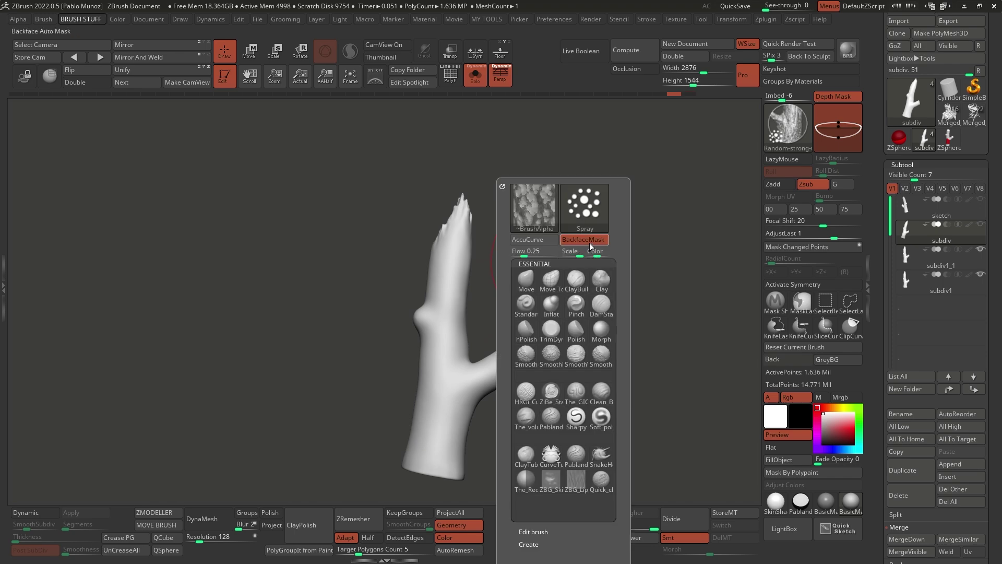
{"action": "left_click", "coordinate": [43, 19]}
{"action": "scroll", "coordinate": [88, 211], "scroll_direction": "down", "scroll_amount": 10}
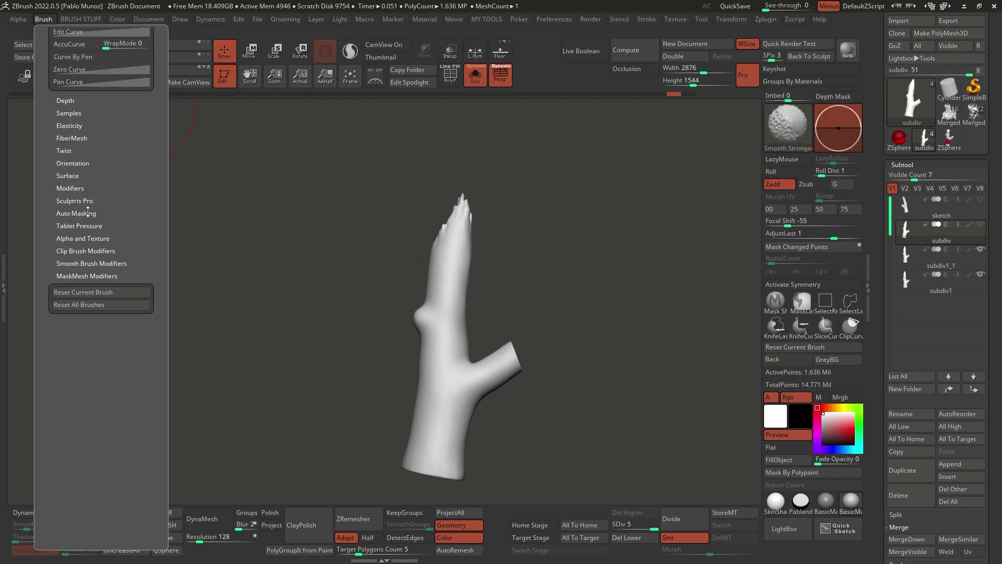
{"action": "left_click", "coordinate": [88, 211]}
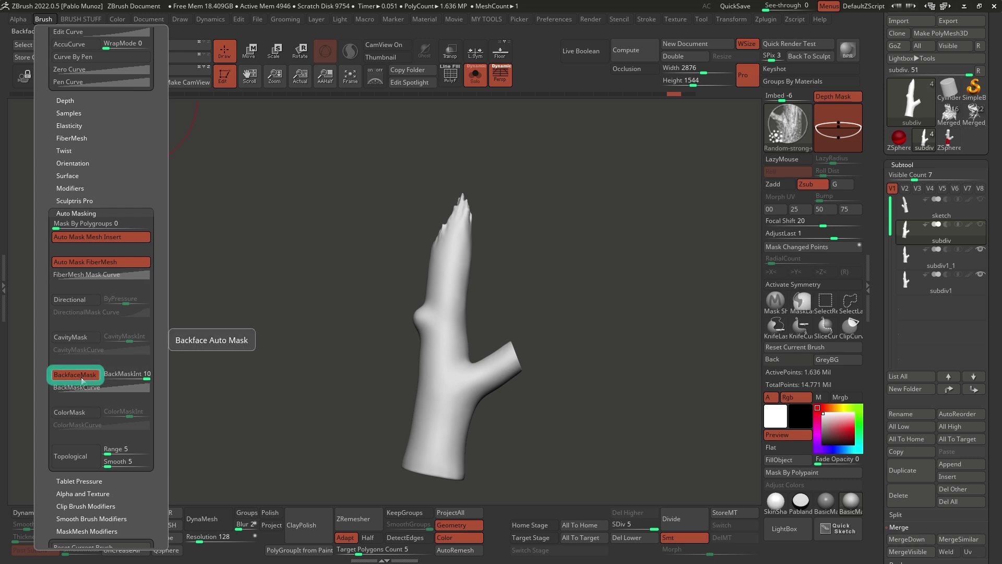
Cover the trunk from broken tip to base with random wood pattern strokes on several sides, with BackfaceMask enabled.
{"action": "left_click_drag", "start_coordinate": [460, 207], "coordinate": [438, 452]}
{"action": "mouse_move", "coordinate": [503, 301]}
{"action": "left_mouse_down"}
{"action": "mouse_move", "coordinate": [619, 294]}
{"action": "mouse_move", "coordinate": [566, 318]}
{"action": "mouse_move", "coordinate": [477, 290]}
{"action": "mouse_move", "coordinate": [586, 309]}
{"action": "mouse_move", "coordinate": [593, 369]}
{"action": "mouse_move", "coordinate": [570, 381]}
{"action": "mouse_move", "coordinate": [474, 329]}
{"action": "mouse_move", "coordinate": [505, 422]}
{"action": "left_mouse_up"}
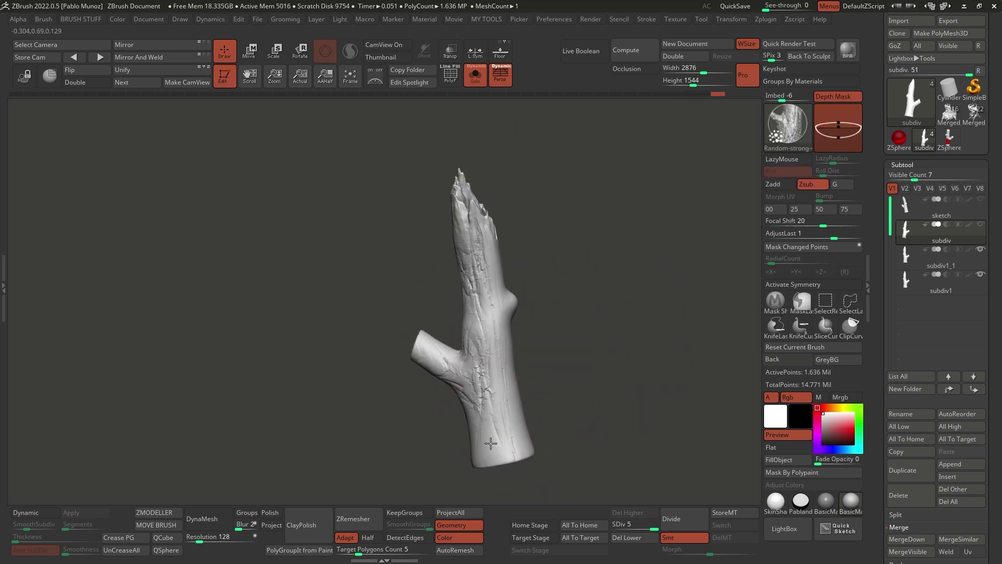
{"action": "mouse_move", "coordinate": [492, 441]}
{"action": "left_mouse_down"}
{"action": "mouse_move", "coordinate": [517, 443]}
{"action": "mouse_move", "coordinate": [479, 251]}
{"action": "left_mouse_up"}
{"action": "left_click_drag", "start_coordinate": [541, 335], "coordinate": [599, 343]}
{"action": "mouse_move", "coordinate": [491, 449]}
{"action": "left_mouse_down"}
{"action": "mouse_move", "coordinate": [478, 329]}
{"action": "mouse_move", "coordinate": [486, 225]}
{"action": "left_mouse_up"}
{"action": "left_click_drag", "start_coordinate": [417, 297], "coordinate": [584, 305]}
{"action": "left_click_drag", "start_coordinate": [460, 439], "coordinate": [466, 183]}
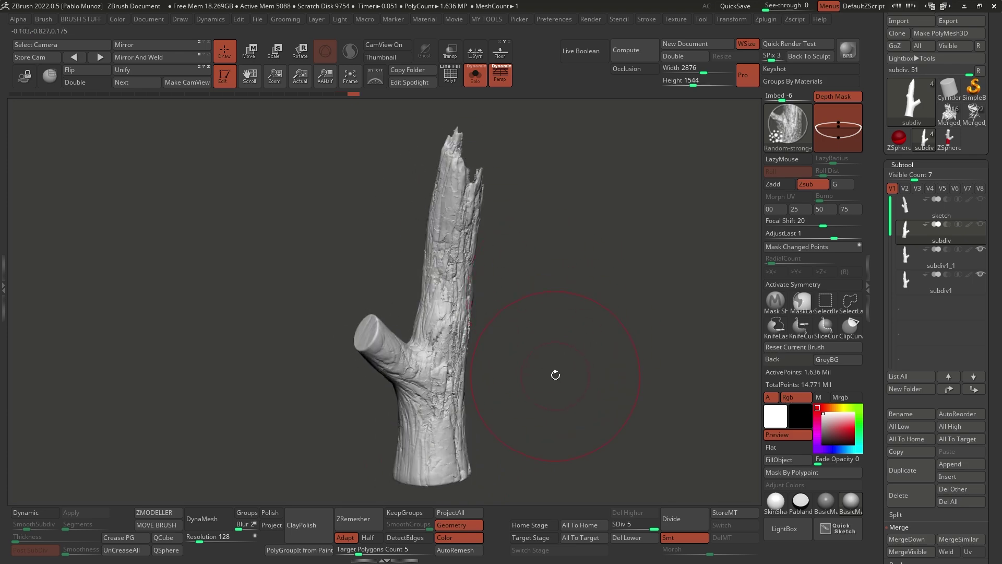
{"action": "left_click_drag", "start_coordinate": [555, 345], "coordinate": [581, 338], "text": "alt"}
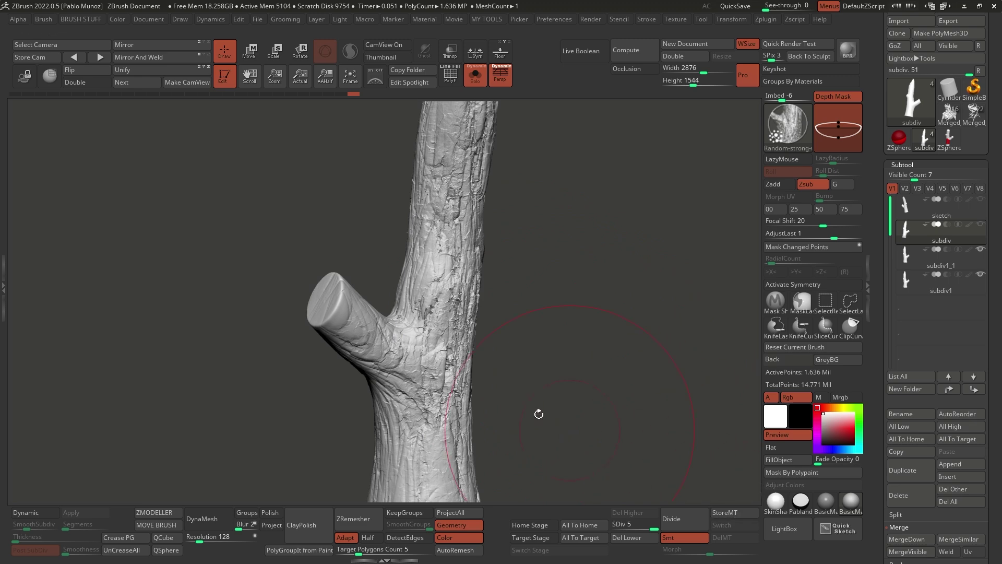
Switch to the Pablander_Slash brush, adjust its size and carve long vertical cracks into the bark along the trunk.
{"action": "key", "text": "b"}
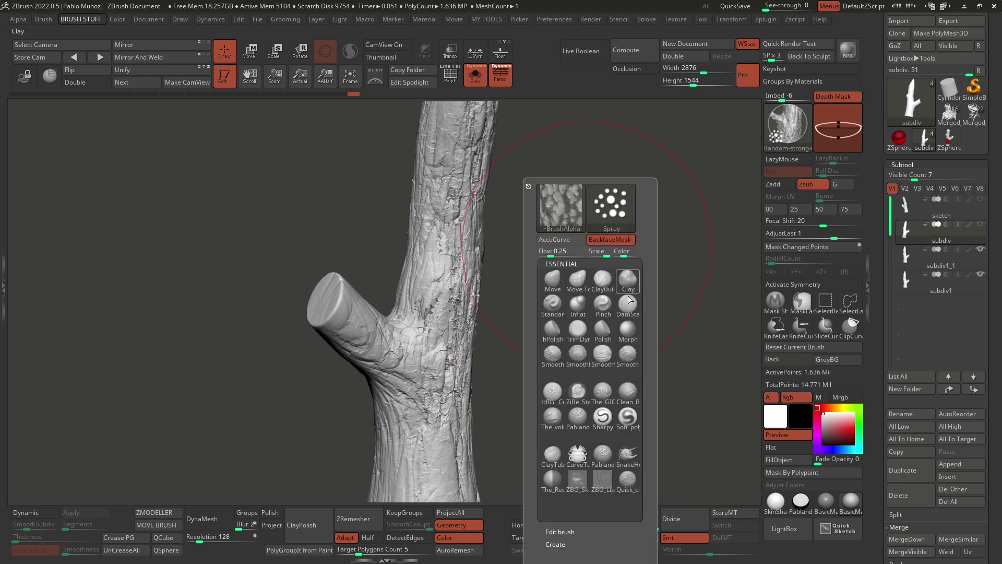
{"action": "left_click", "coordinate": [602, 458]}
{"action": "key", "text": "space"}
{"action": "left_click_drag", "start_coordinate": [632, 270], "coordinate": [569, 274]}
{"action": "key", "text": "space"}
{"action": "left_click_drag", "start_coordinate": [446, 238], "coordinate": [441, 385]}
{"action": "left_click_drag", "start_coordinate": [453, 268], "coordinate": [459, 182]}
{"action": "key", "text": "space"}
{"action": "mouse_move", "coordinate": [464, 147]}
{"action": "left_mouse_down"}
{"action": "mouse_move", "coordinate": [453, 277]}
{"action": "mouse_move", "coordinate": [482, 193]}
{"action": "left_mouse_up"}
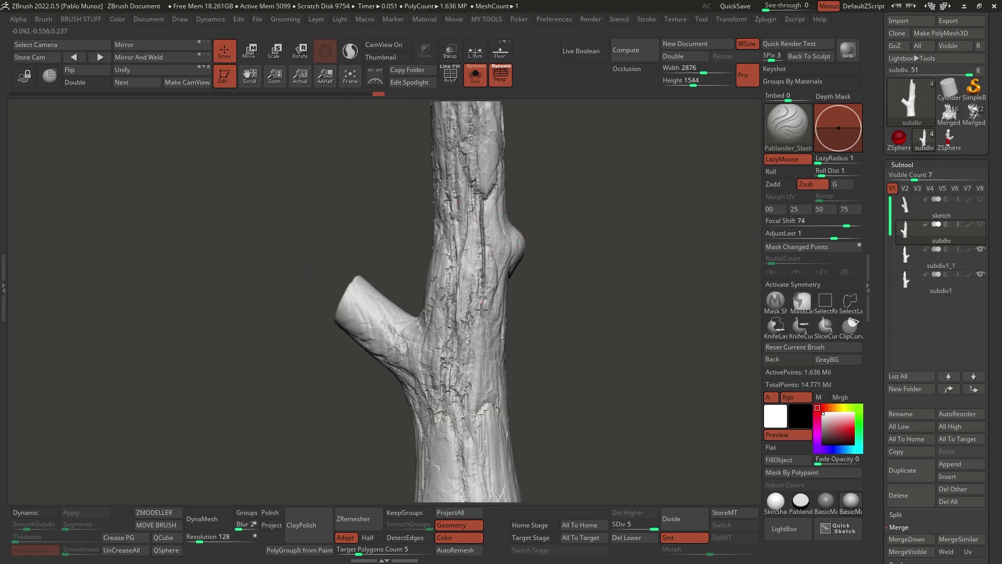
Add short slash cuts to the lower trunk and another side of the bark, and review the whole trunk.
{"action": "left_click_drag", "start_coordinate": [471, 433], "coordinate": [470, 456]}
{"action": "mouse_move", "coordinate": [611, 274]}
{"action": "left_mouse_down"}
{"action": "mouse_move", "coordinate": [584, 268]}
{"action": "mouse_move", "coordinate": [581, 343]}
{"action": "left_mouse_up"}
{"action": "left_click_drag", "start_coordinate": [581, 342], "coordinate": [570, 327]}
{"action": "left_click_drag", "start_coordinate": [506, 236], "coordinate": [512, 199]}
{"action": "left_click_drag", "start_coordinate": [582, 293], "coordinate": [563, 188], "text": "alt"}
{"action": "mouse_move", "coordinate": [572, 384]}
{"action": "left_mouse_down", "text": "alt"}
{"action": "mouse_move", "coordinate": [567, 323]}
{"action": "mouse_move", "coordinate": [585, 320]}
{"action": "mouse_move", "coordinate": [586, 354]}
{"action": "mouse_move", "coordinate": [600, 351]}
{"action": "mouse_move", "coordinate": [564, 347]}
{"action": "mouse_move", "coordinate": [575, 344]}
{"action": "left_mouse_up", "text": "alt"}
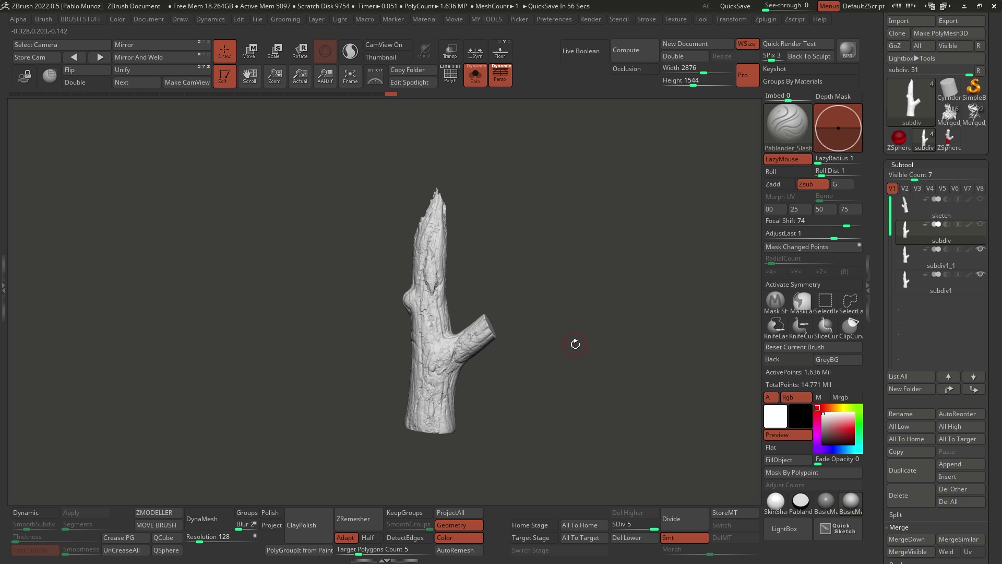
Switch to the Merged_s_0306 treeman tool, turn off Solo and examine the full character's root-covered upper body.
{"action": "left_click", "coordinate": [949, 112]}
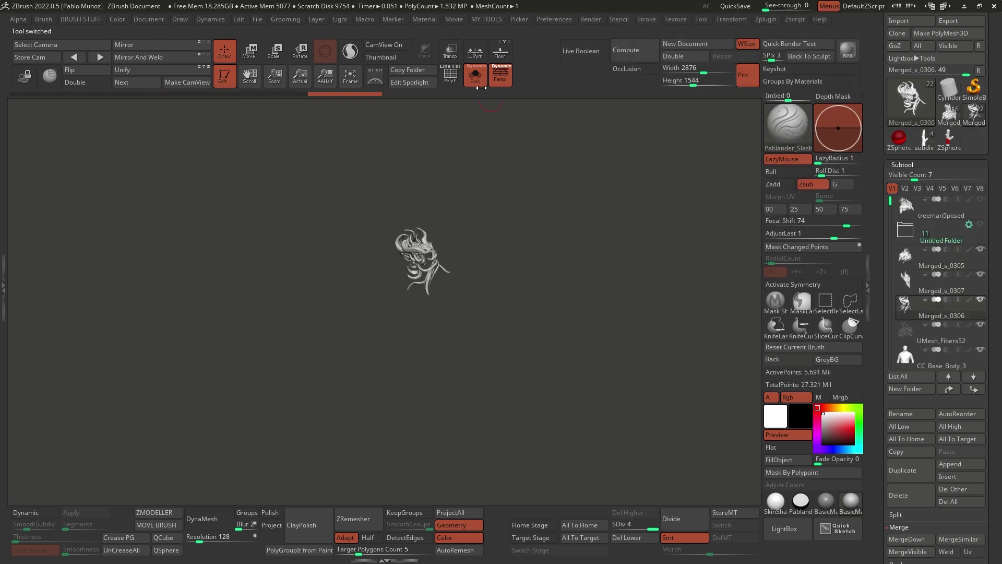
{"action": "left_click_drag", "start_coordinate": [486, 209], "coordinate": [676, 172]}
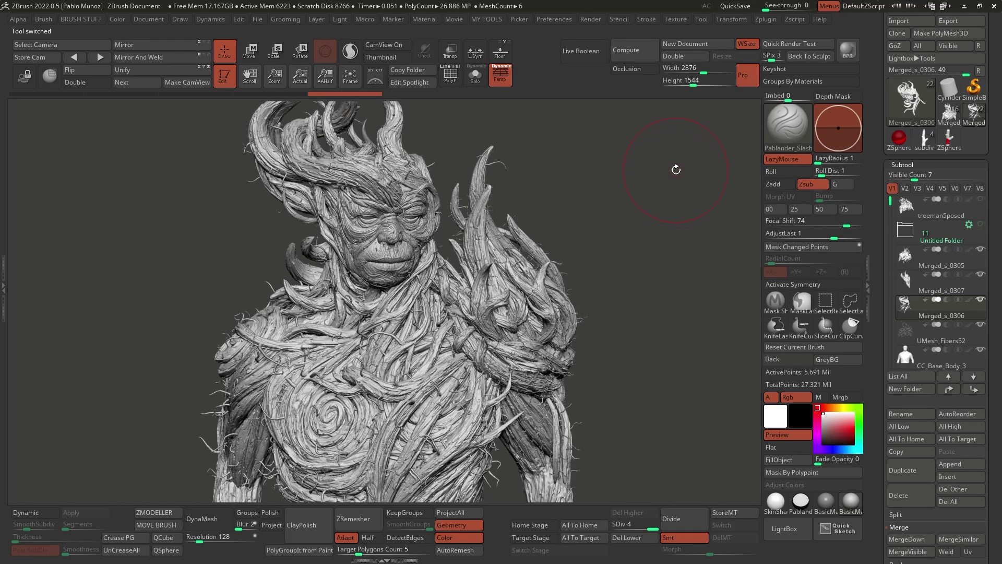